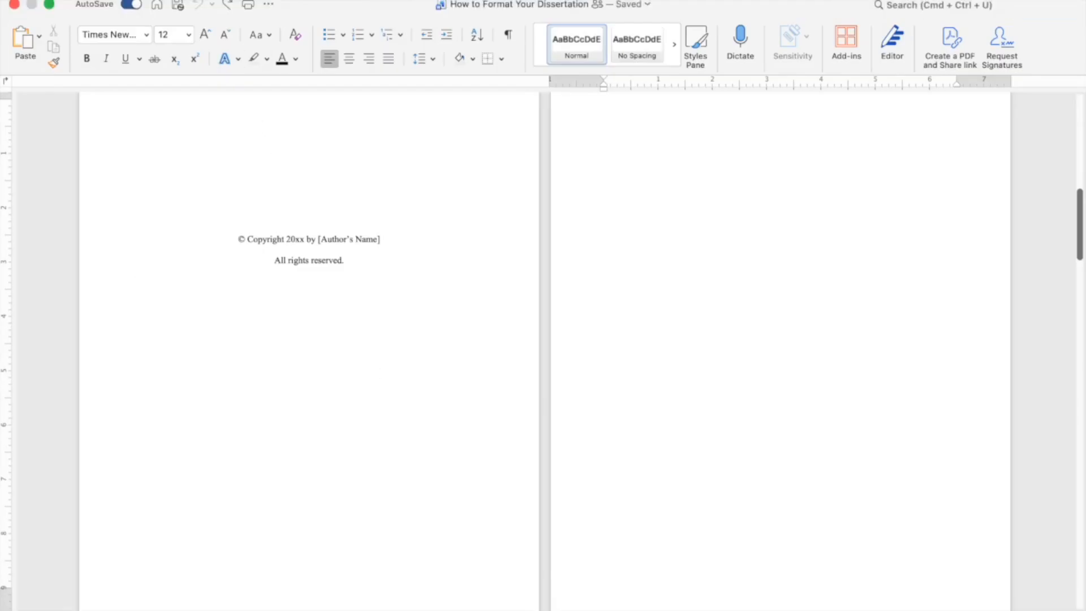
# Insert a next-page section break after the copyright notice.
pyautogui.click(193, 0)
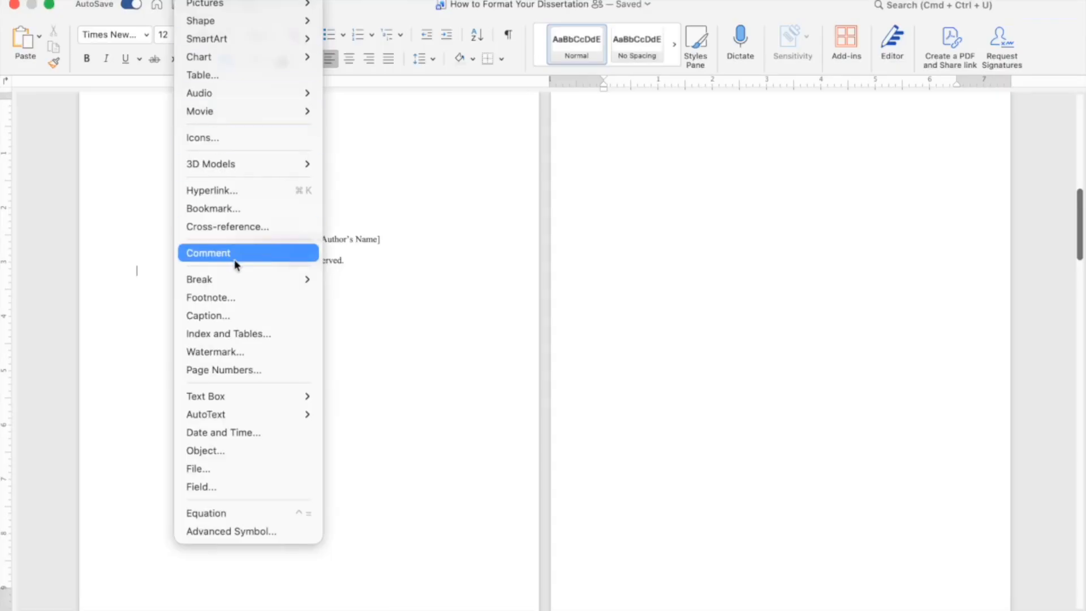
pyautogui.moveTo(238, 280)
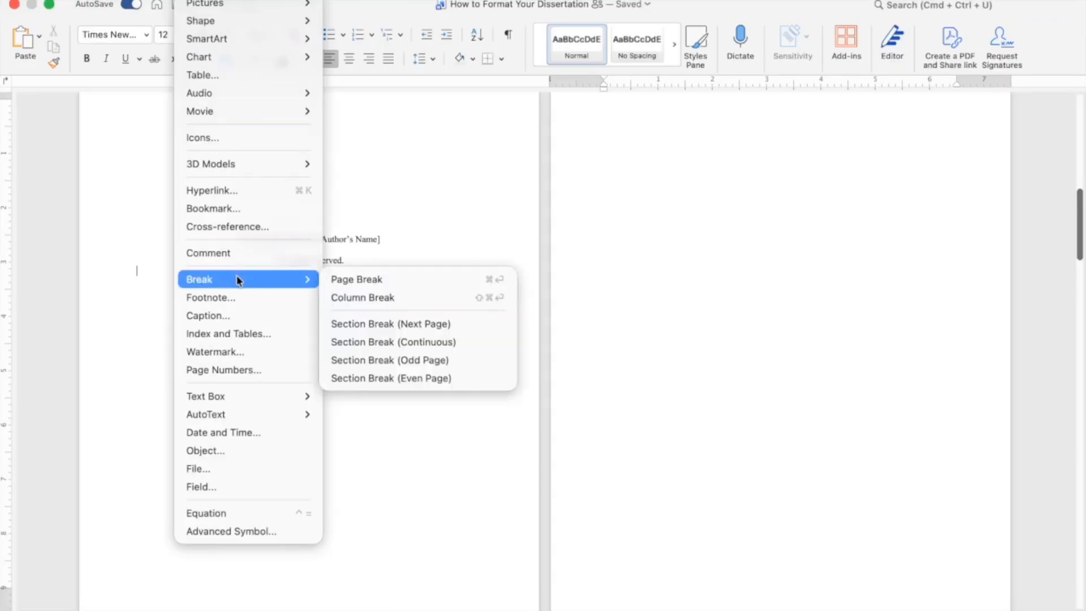
pyautogui.click(386, 324)
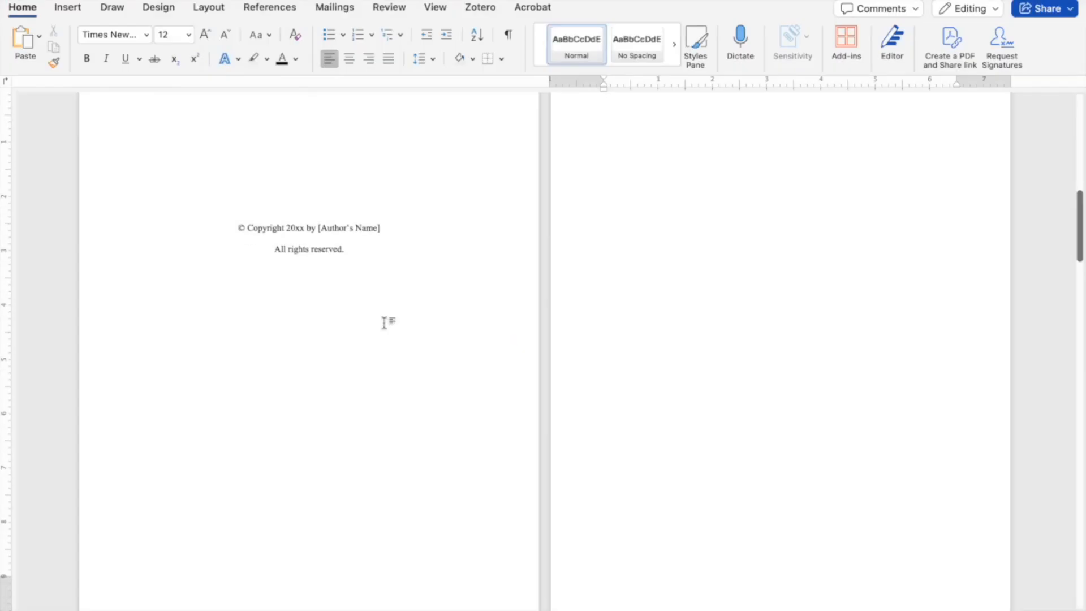
# Insert a next-page section break on the blank page just before the Introduction.
pyautogui.scroll(-10, 383, 322)
pyautogui.scroll(-5, 383, 323)
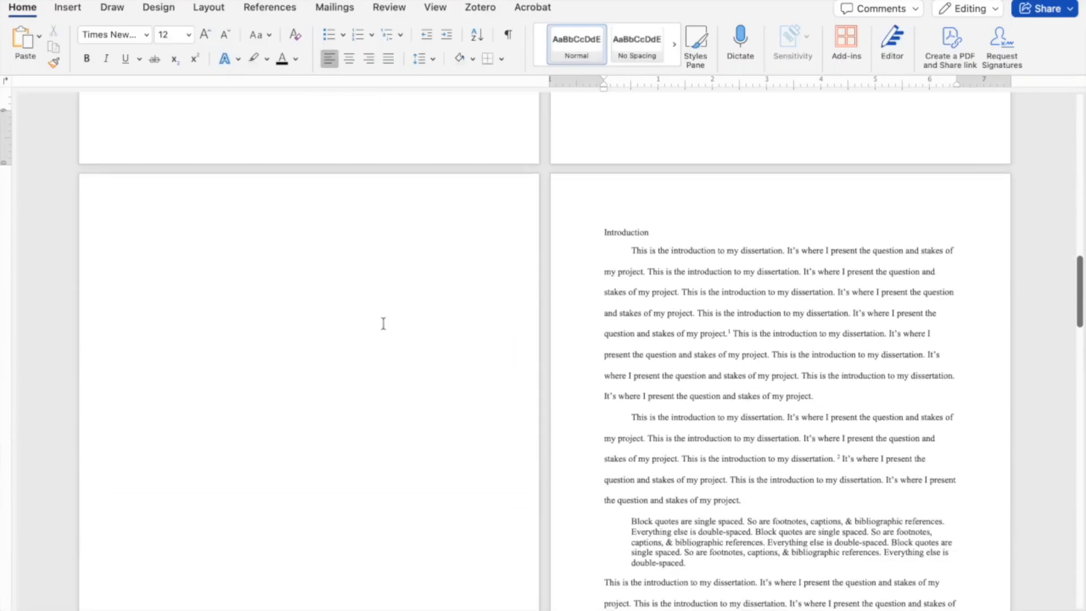
pyautogui.click(402, 375)
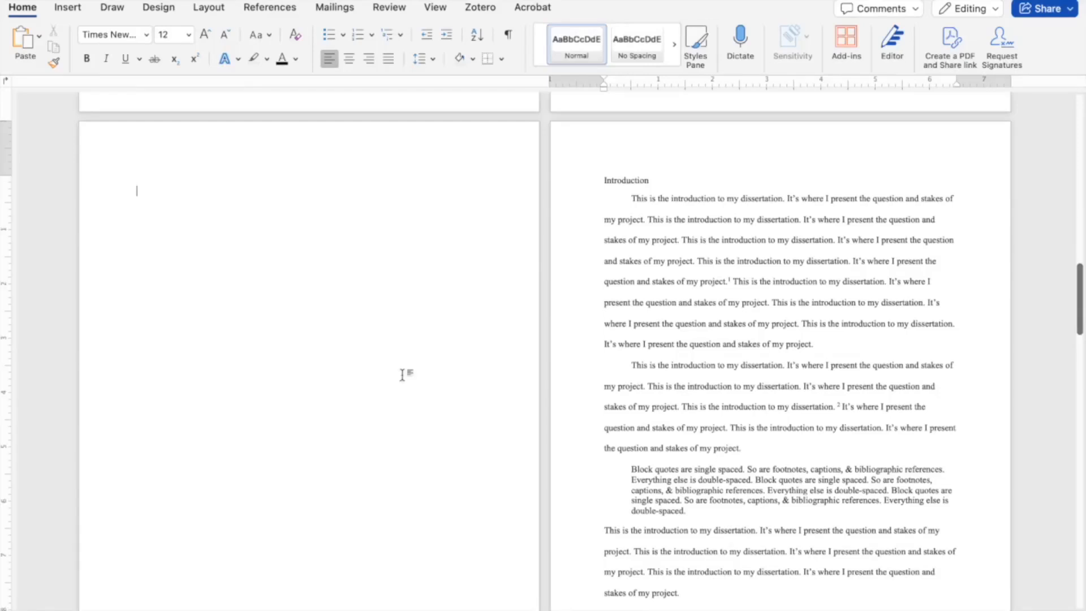
pyautogui.moveTo(237, 1)
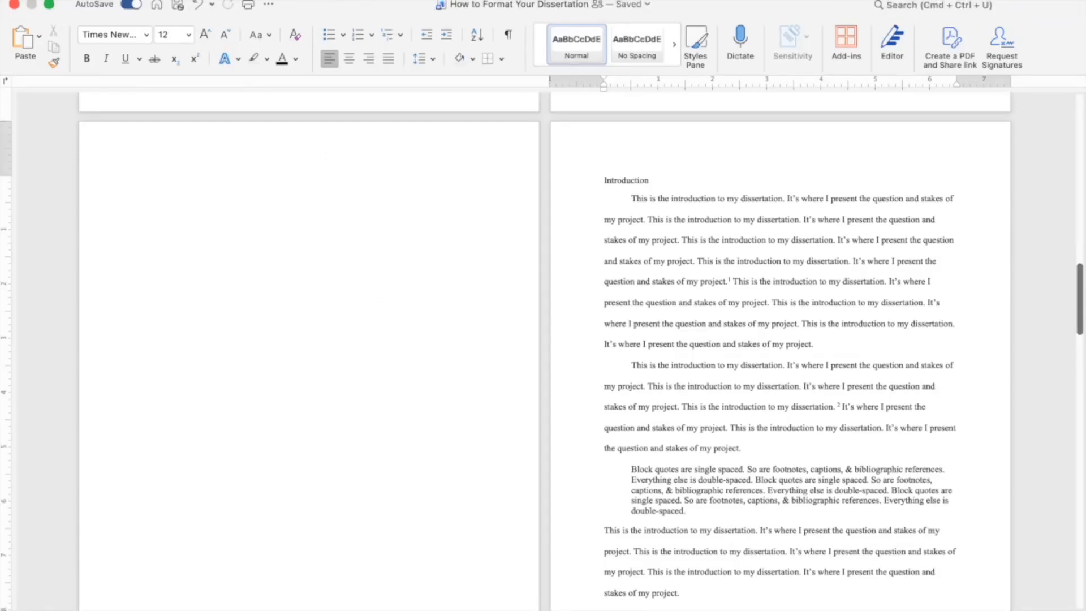
pyautogui.click(203, 1)
pyautogui.moveTo(245, 283)
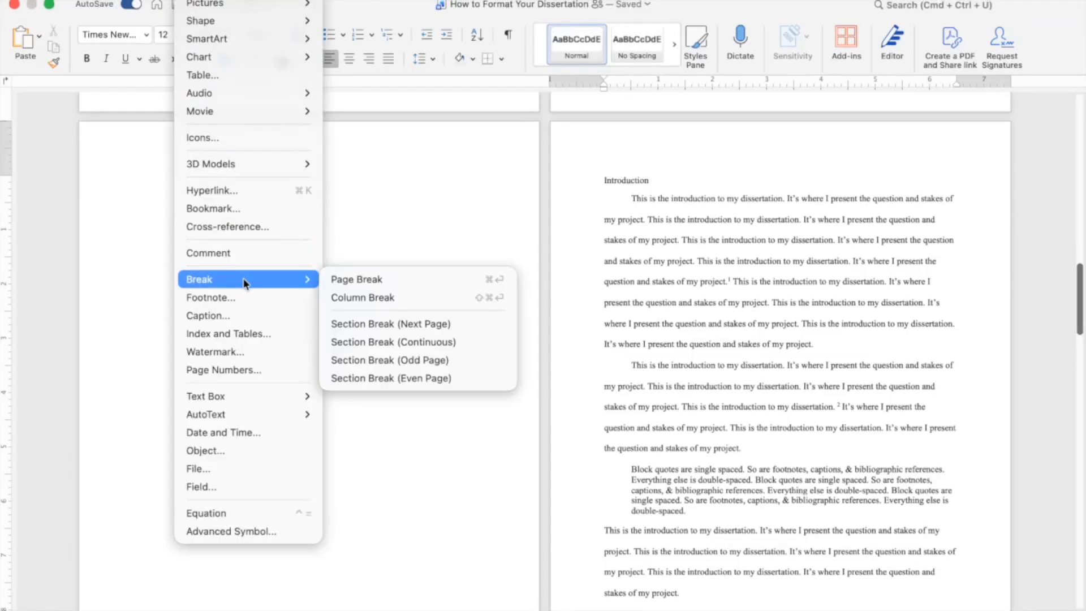
pyautogui.click(378, 323)
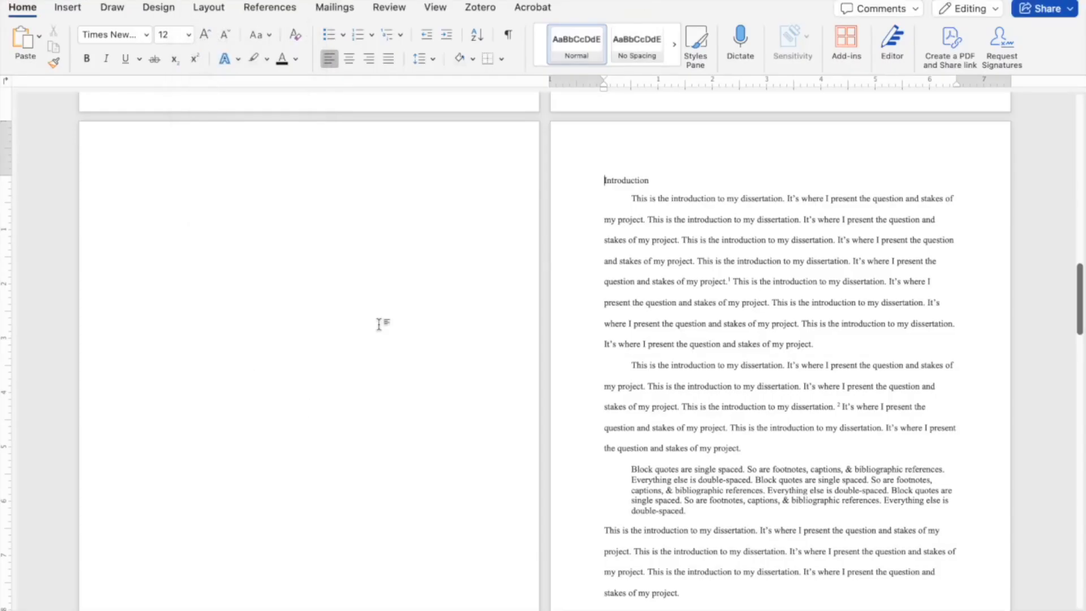
# Open the copyright page's footer for editing.
pyautogui.scroll(3, 379, 323)
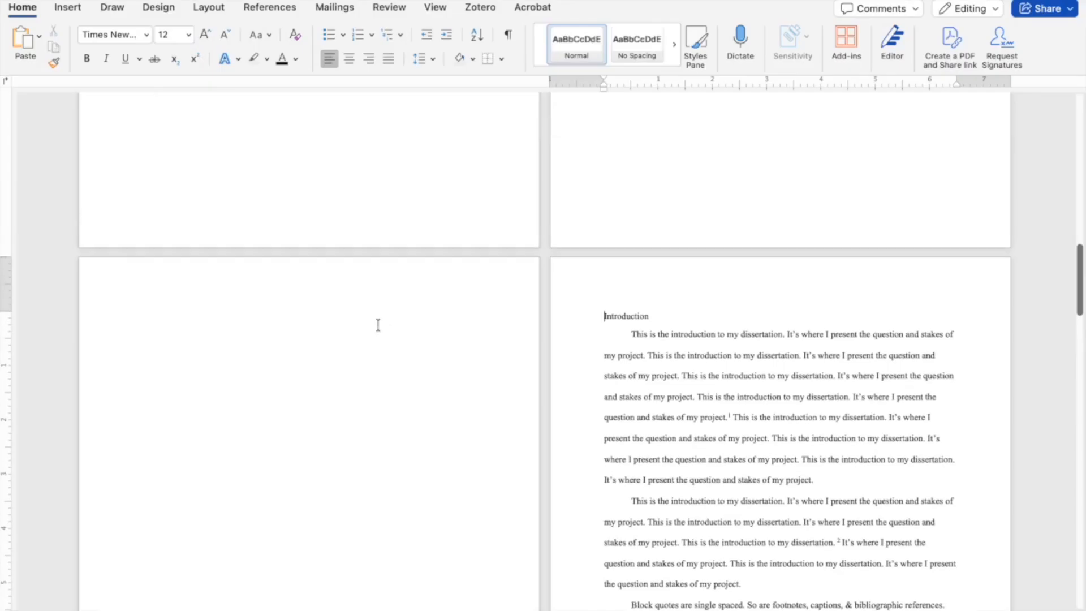
pyautogui.scroll(6, 377, 324)
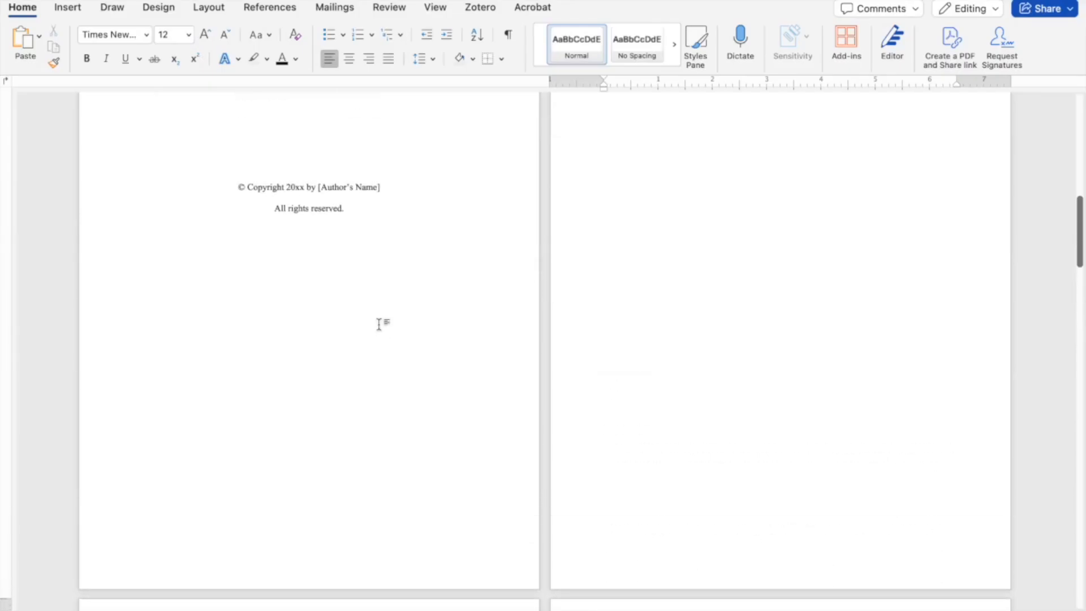
pyautogui.scroll(-1, 379, 324)
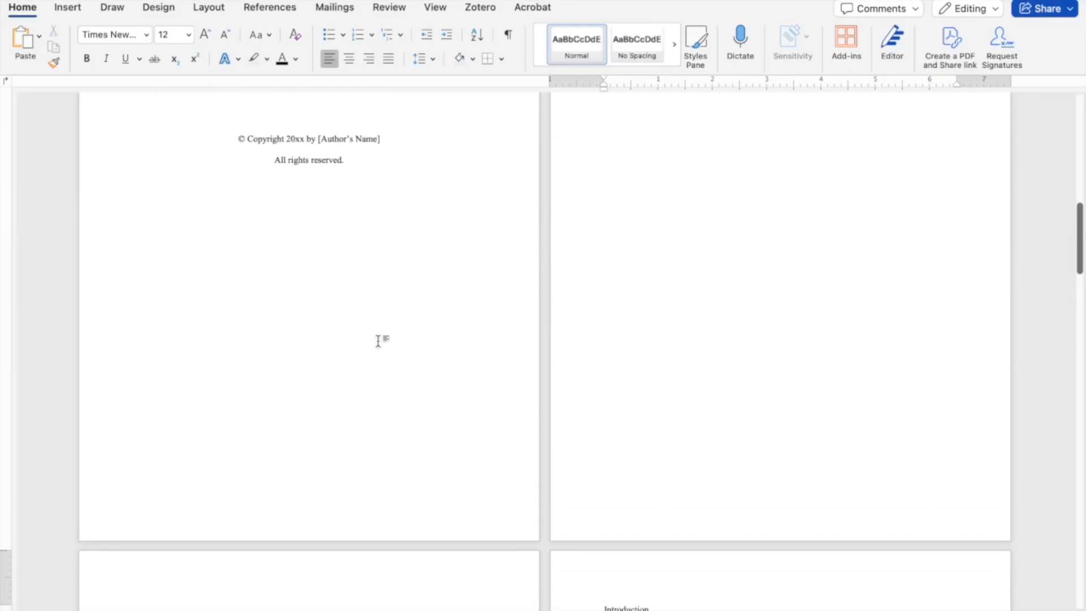
pyautogui.doubleClick(350, 513)
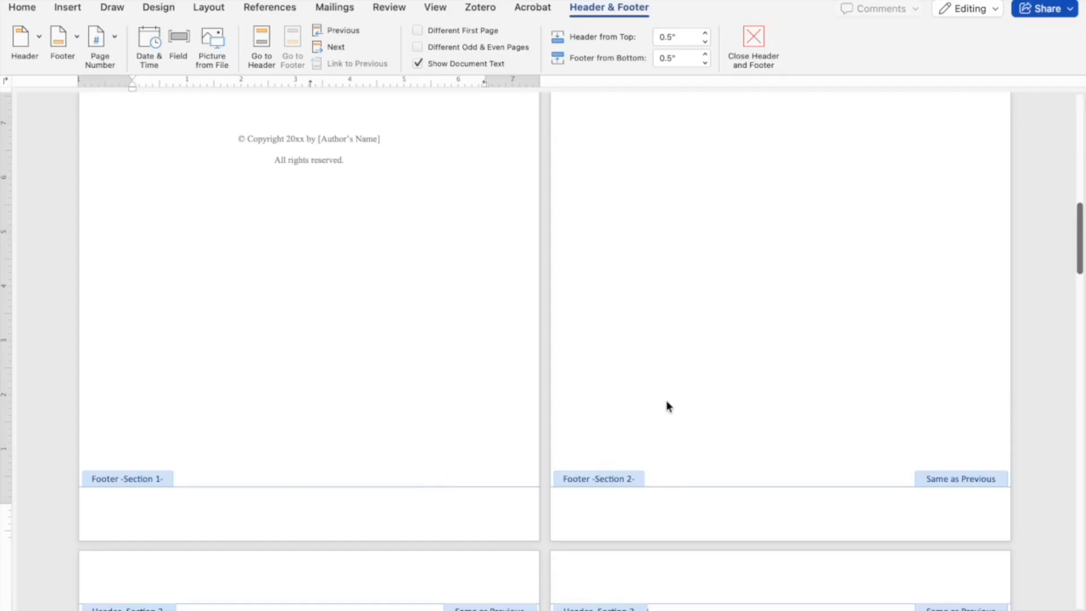
# Unlink the section 2 footer from the previous section.
pyautogui.scroll(-10, 666, 405)
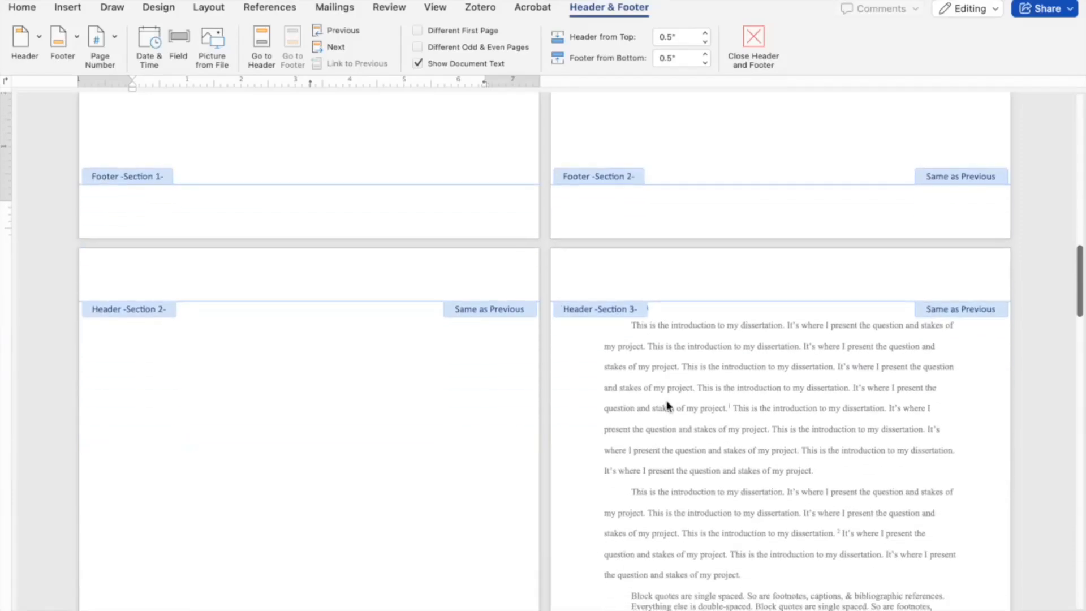
pyautogui.scroll(-1, 666, 405)
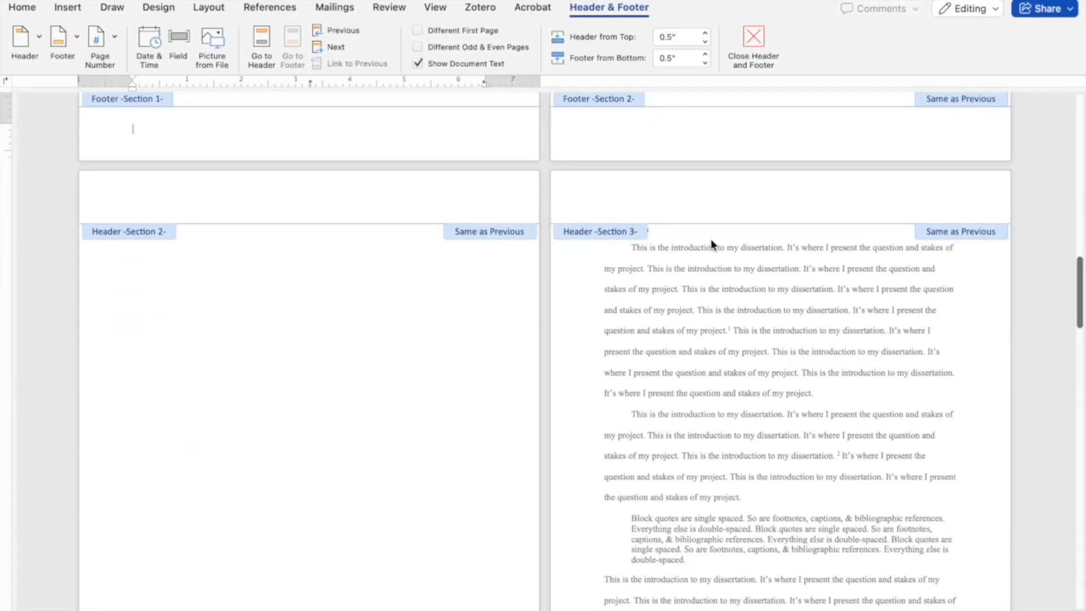
pyautogui.scroll(3, 711, 245)
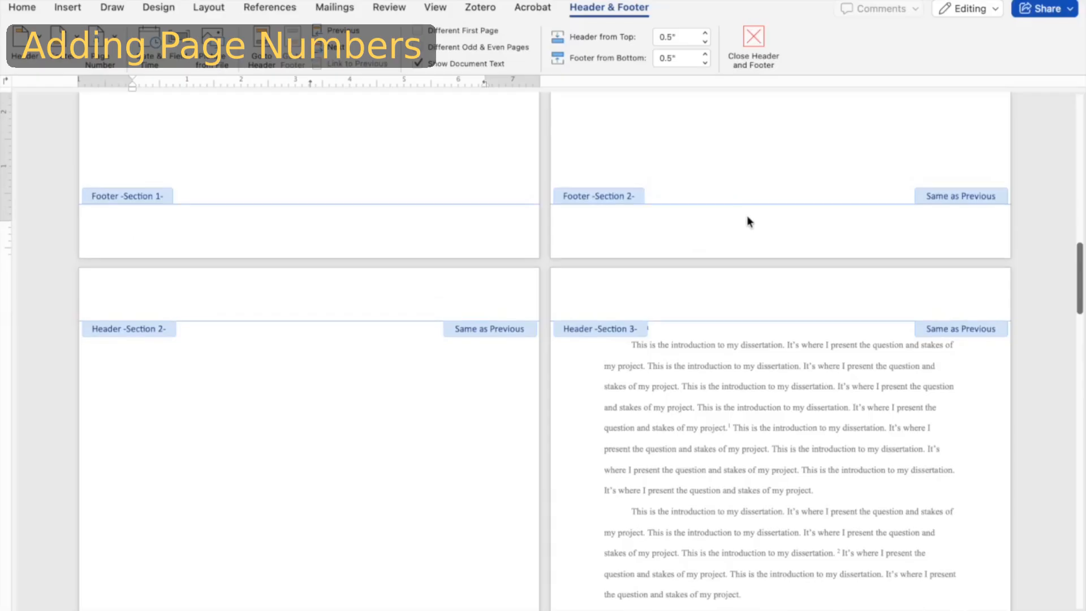
pyautogui.scroll(1, 746, 218)
pyautogui.click(706, 228)
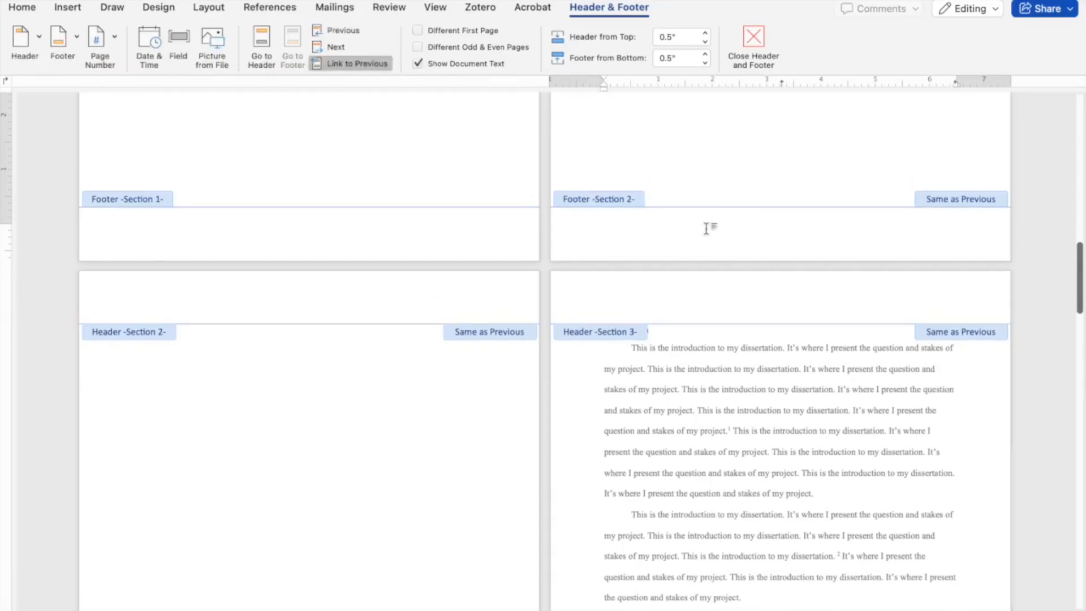
pyautogui.click(350, 62)
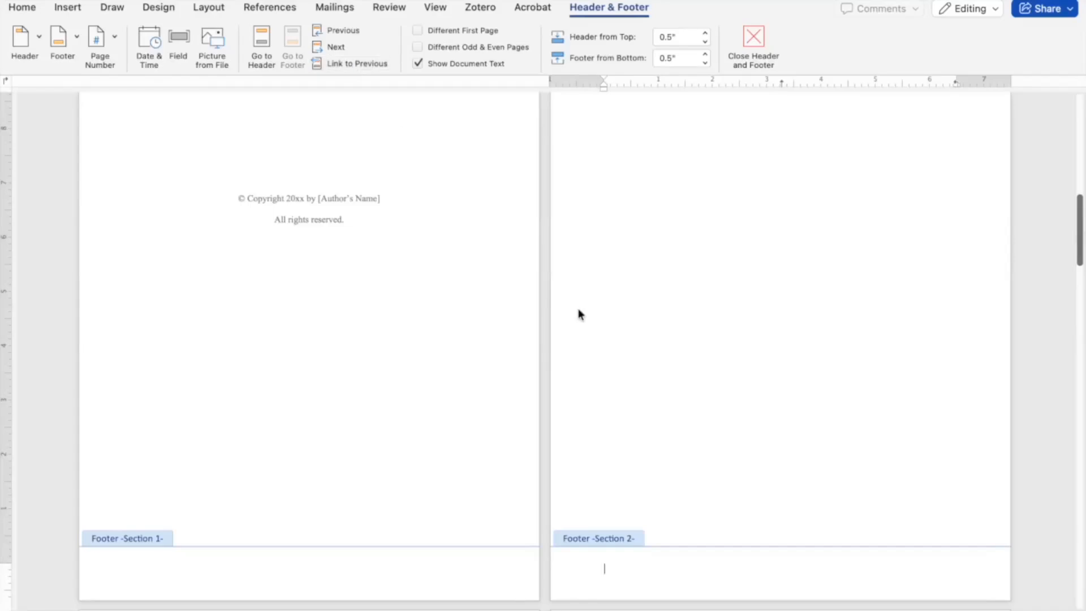
# Start adding a page number to the section 2 footer and set its alignment to Center.
pyautogui.scroll(-3, 578, 307)
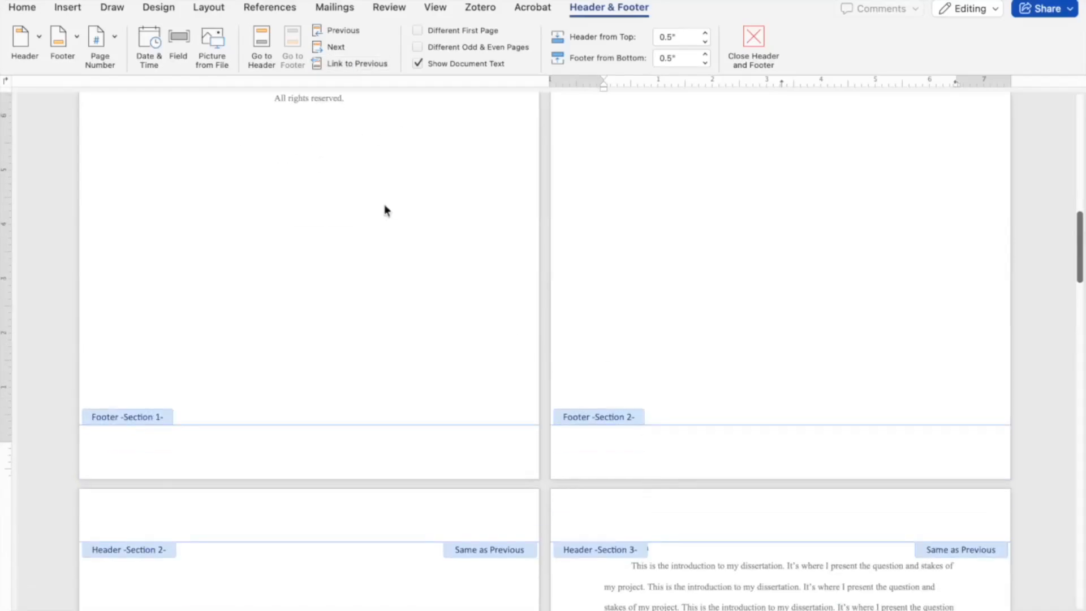
pyautogui.click(113, 38)
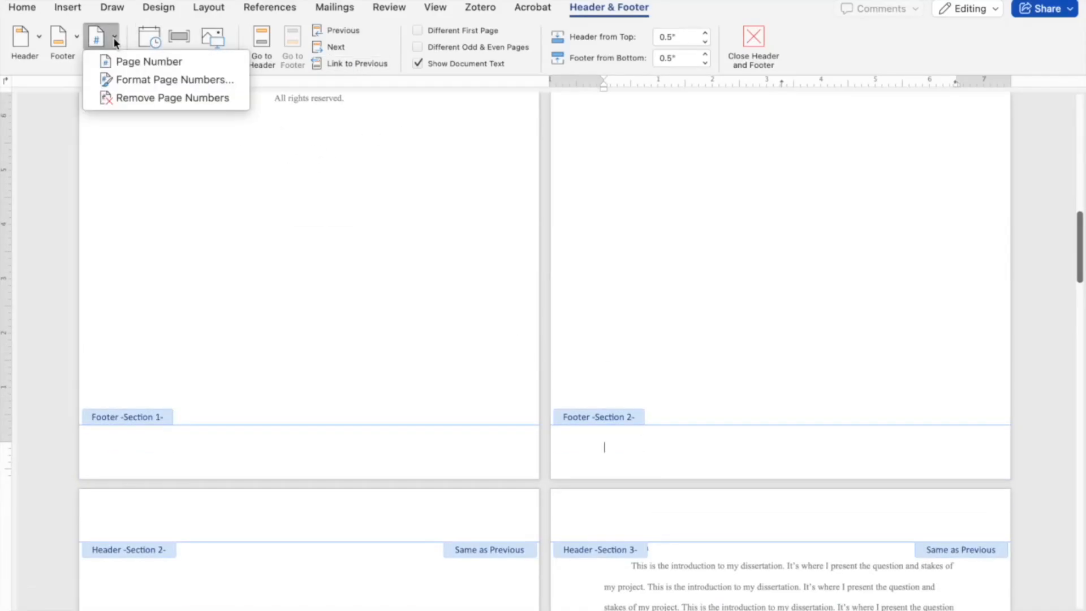
pyautogui.click(126, 63)
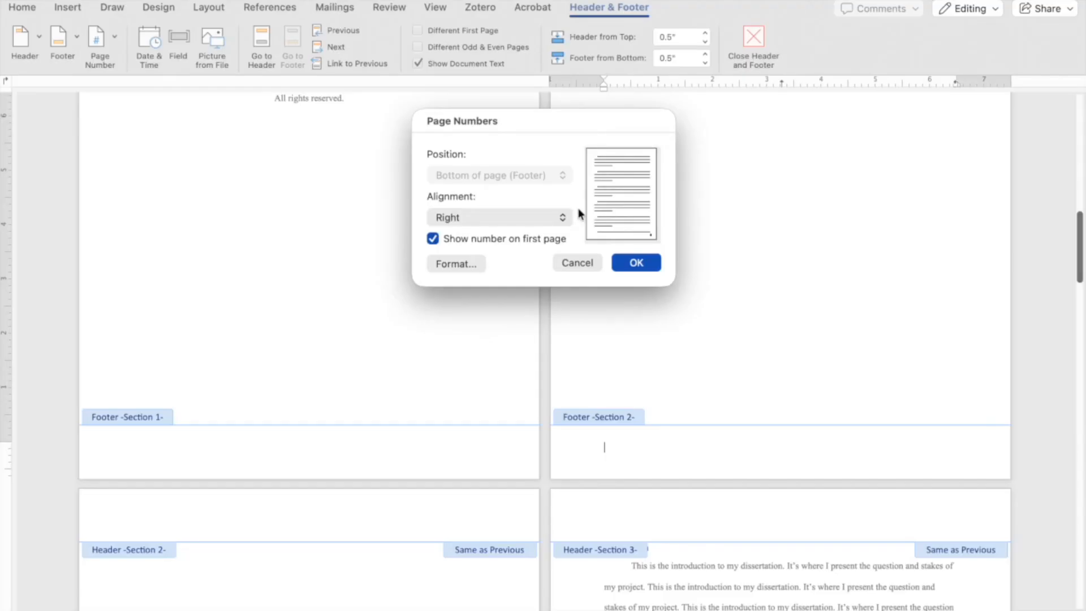
pyautogui.click(563, 217)
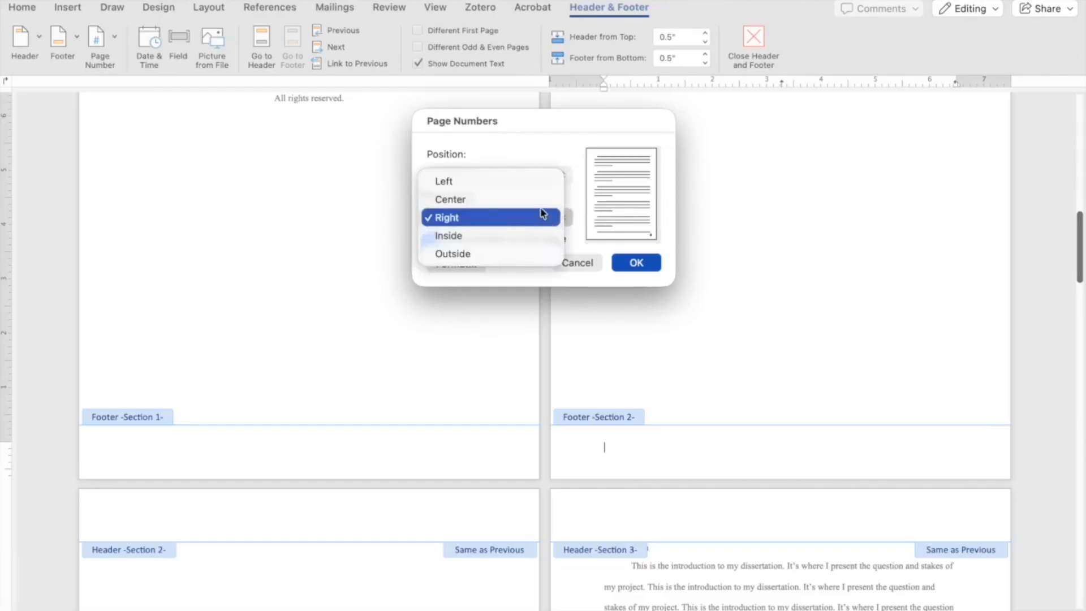
pyautogui.click(541, 202)
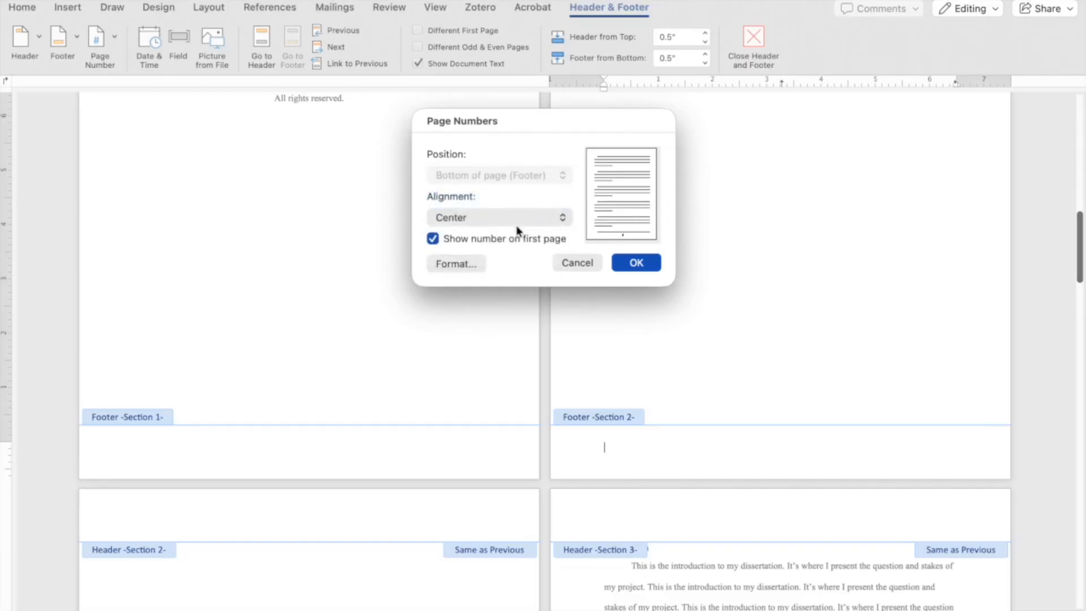
# Format section 2's page numbers as i, ii, iii, starting at iii, and insert them in the footer.
pyautogui.click(466, 264)
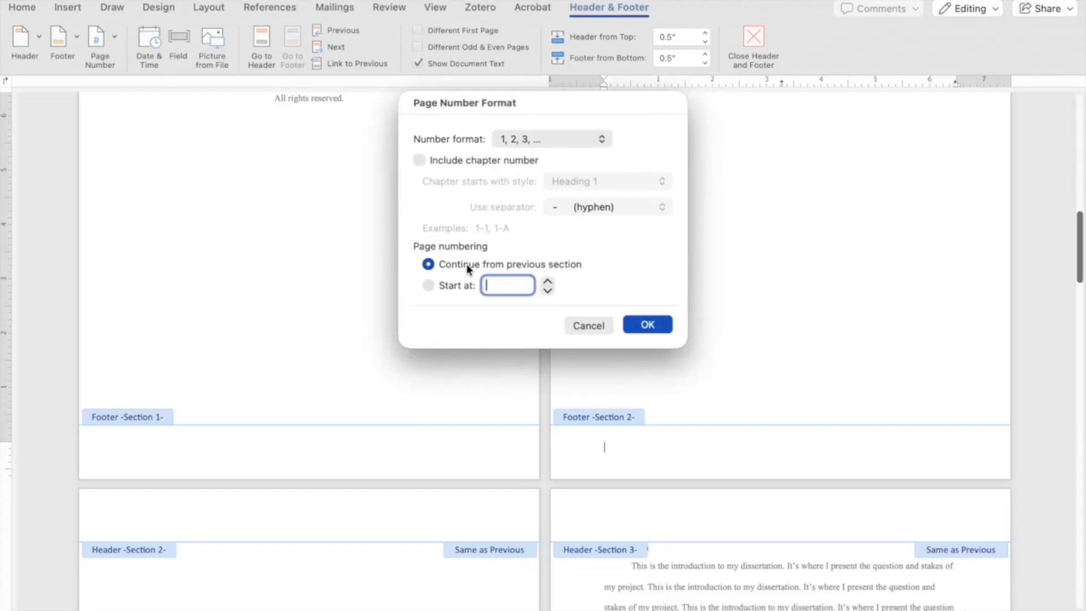
pyautogui.click(600, 138)
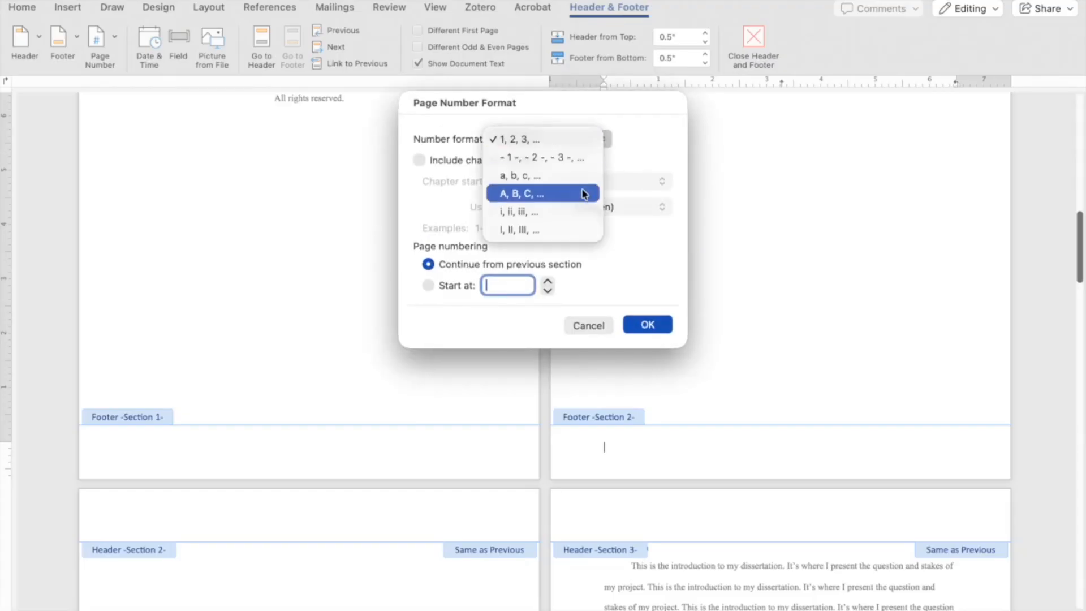
pyautogui.click(573, 211)
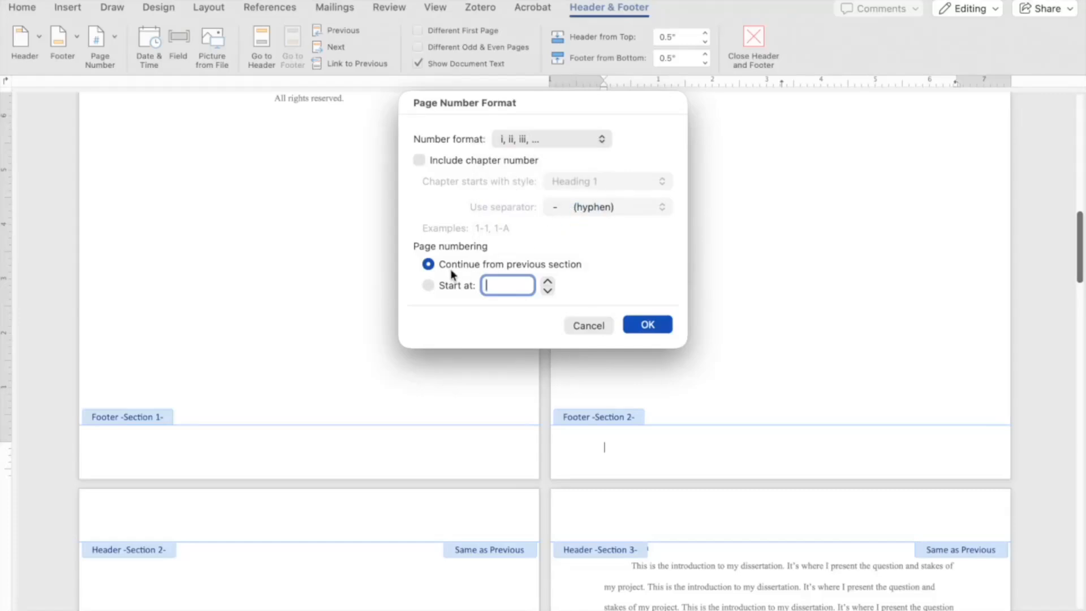
pyautogui.click(429, 286)
pyautogui.click(546, 281)
pyautogui.click(546, 281)
pyautogui.click(649, 325)
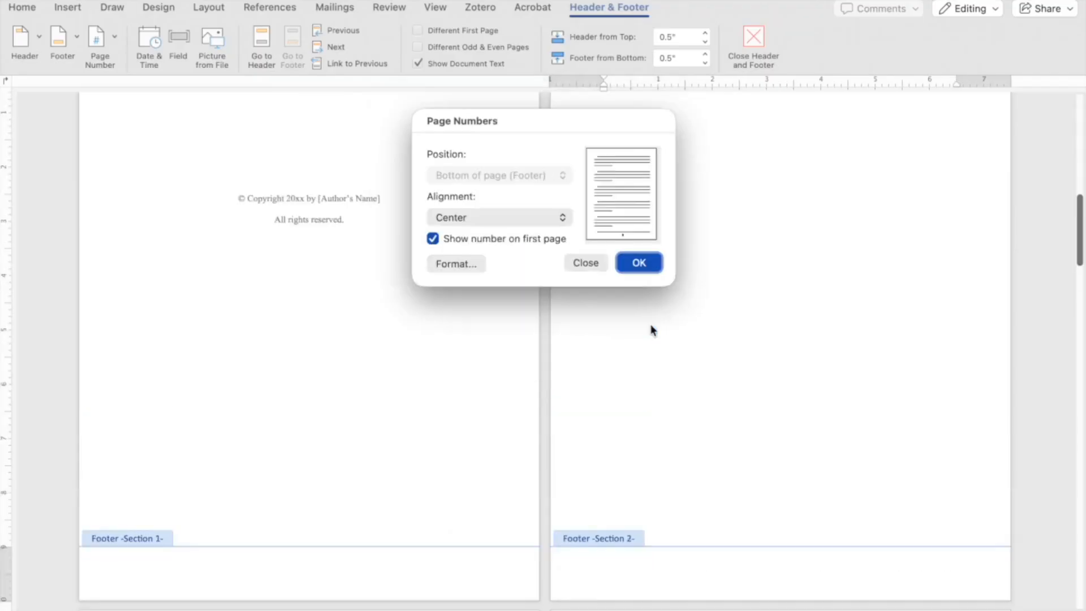
pyautogui.click(647, 270)
# Check the footer page numbers across the front matter, the blank pages and the start of the Introduction.
pyautogui.scroll(6, 606, 419)
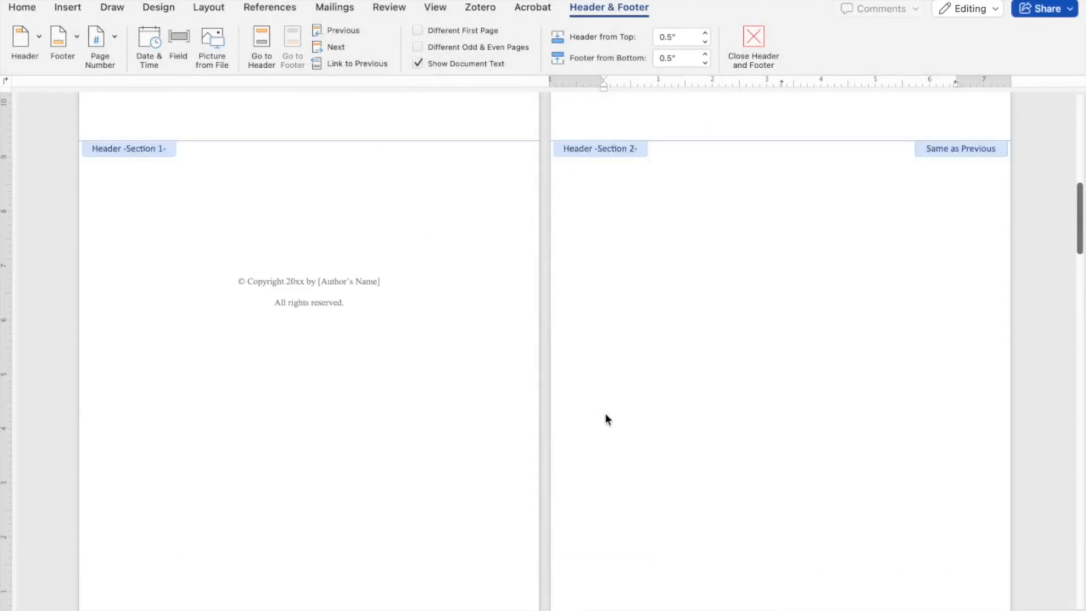
pyautogui.scroll(3, 605, 419)
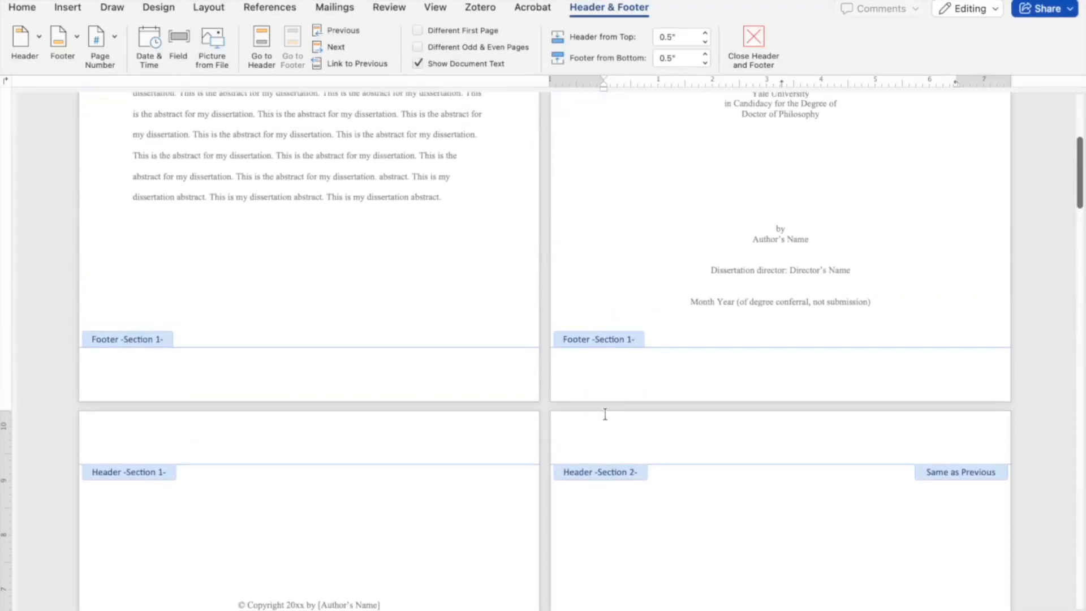
pyautogui.scroll(-10, 605, 419)
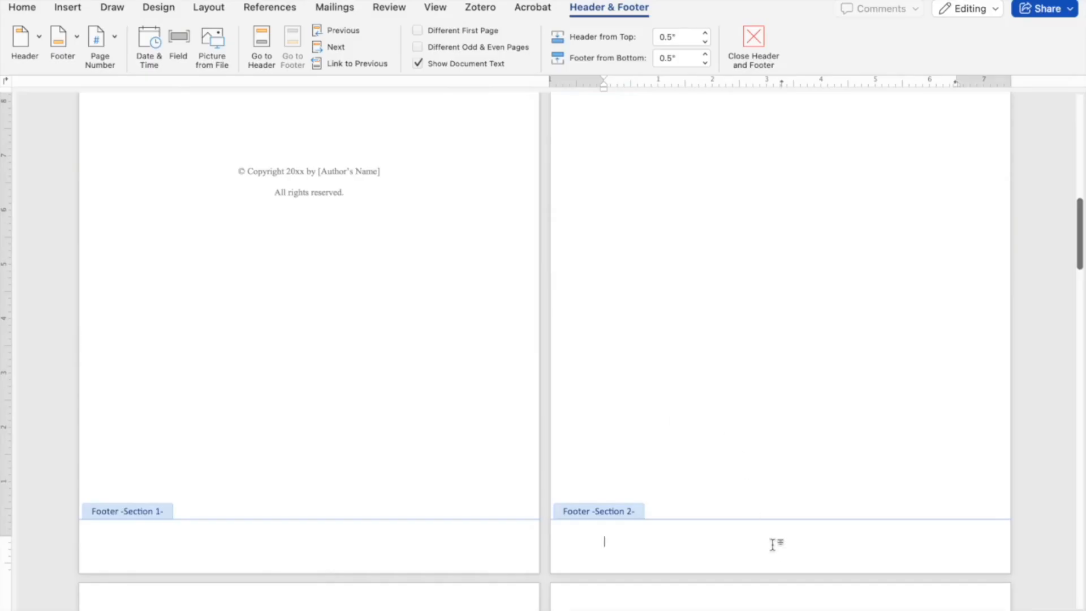
pyautogui.scroll(-8, 771, 544)
pyautogui.scroll(-4, 772, 544)
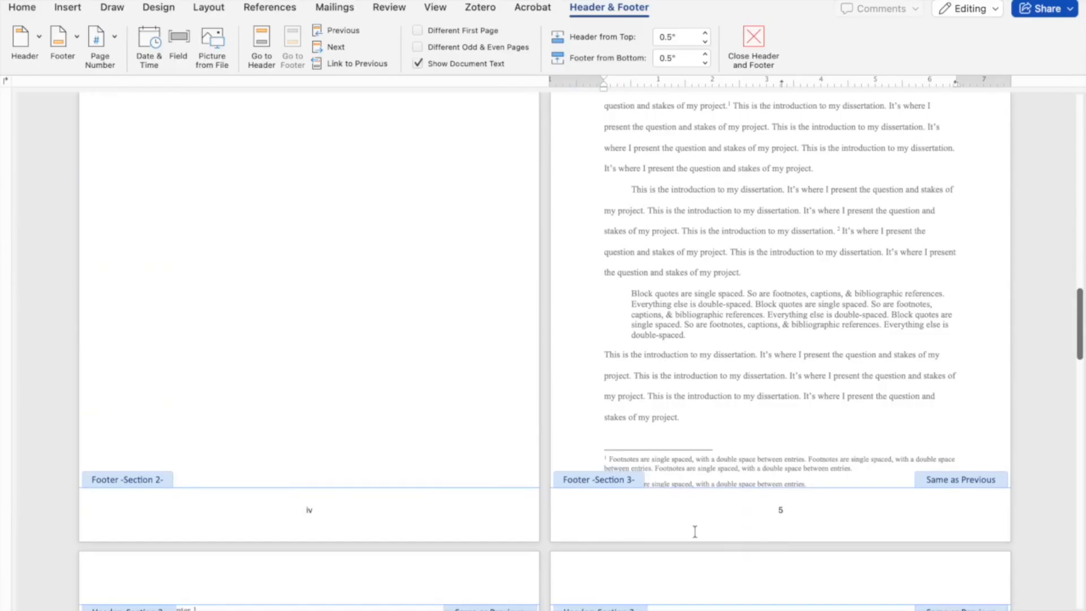
pyautogui.scroll(3, 795, 484)
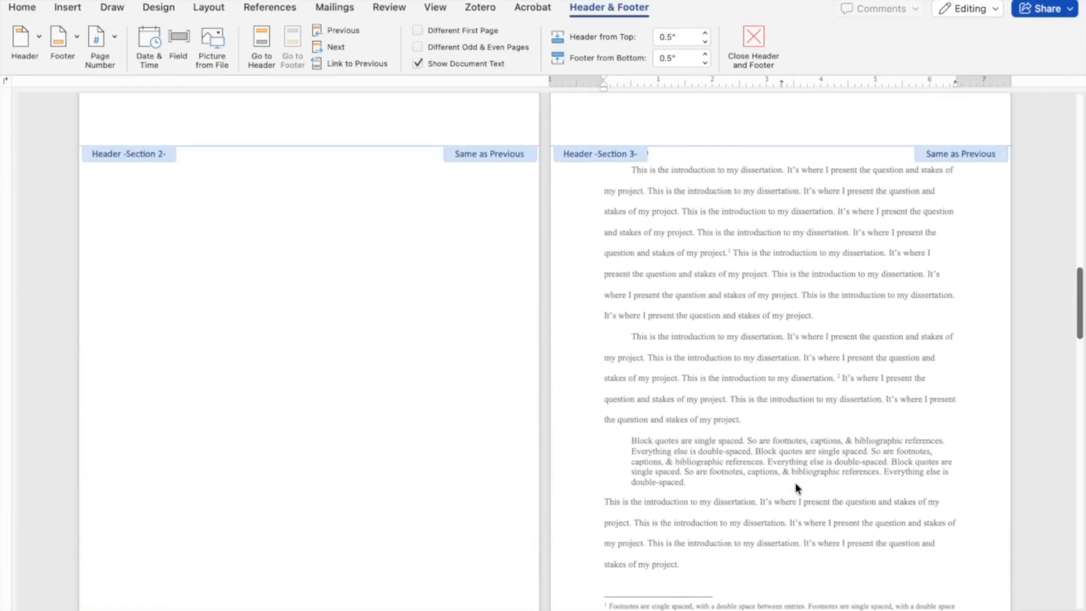
pyautogui.scroll(-2, 795, 484)
pyautogui.scroll(-2, 795, 483)
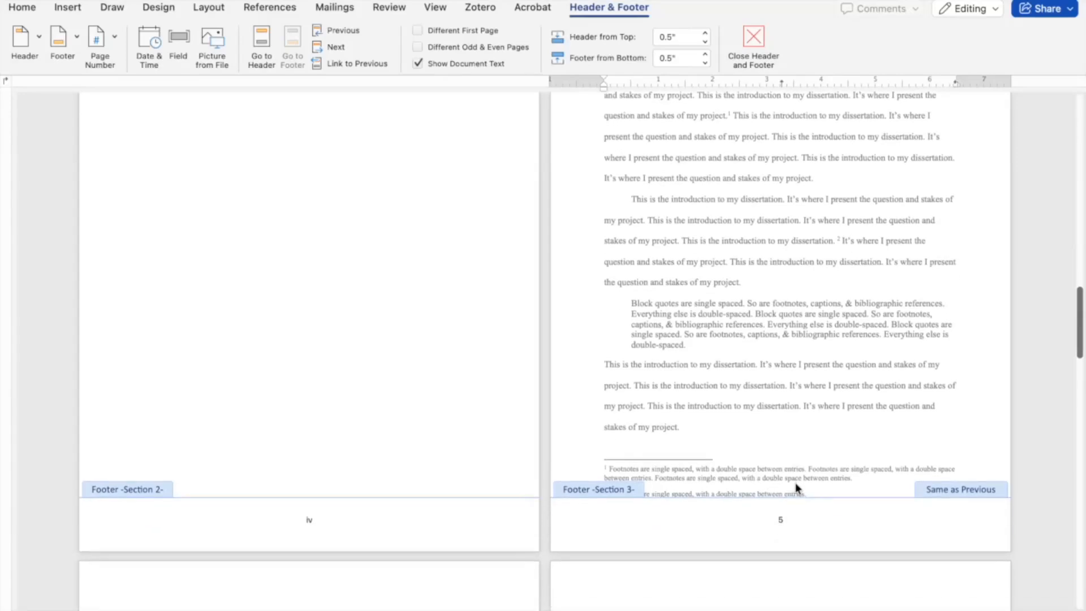
# Restart the section 3 page numbering at 1 from the Introduction, in 1, 2, 3 format, and check the following chapters' footers.
pyautogui.click(780, 521)
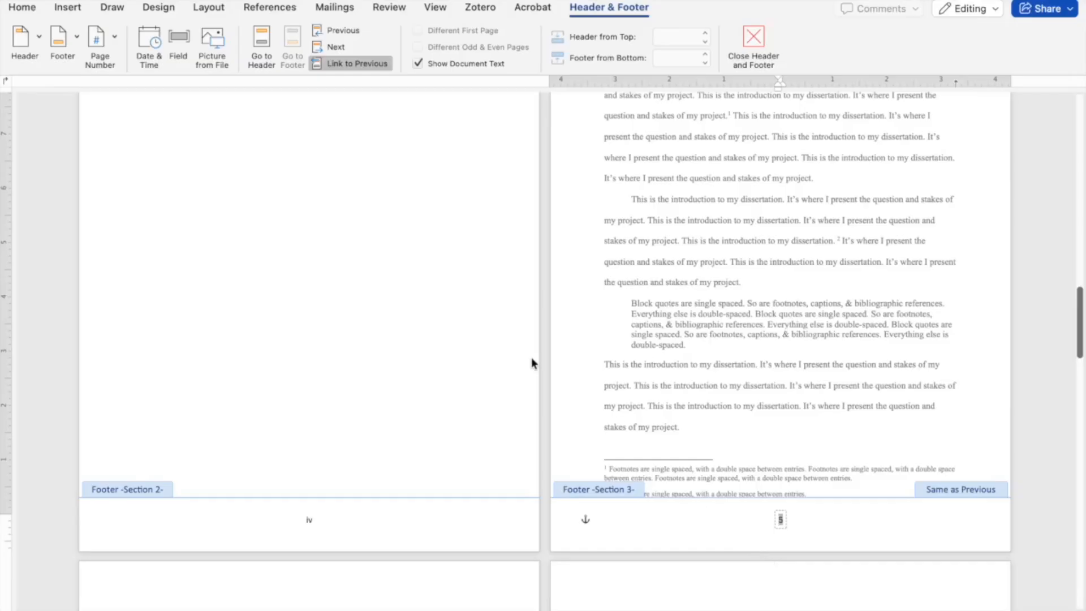
pyautogui.click(113, 38)
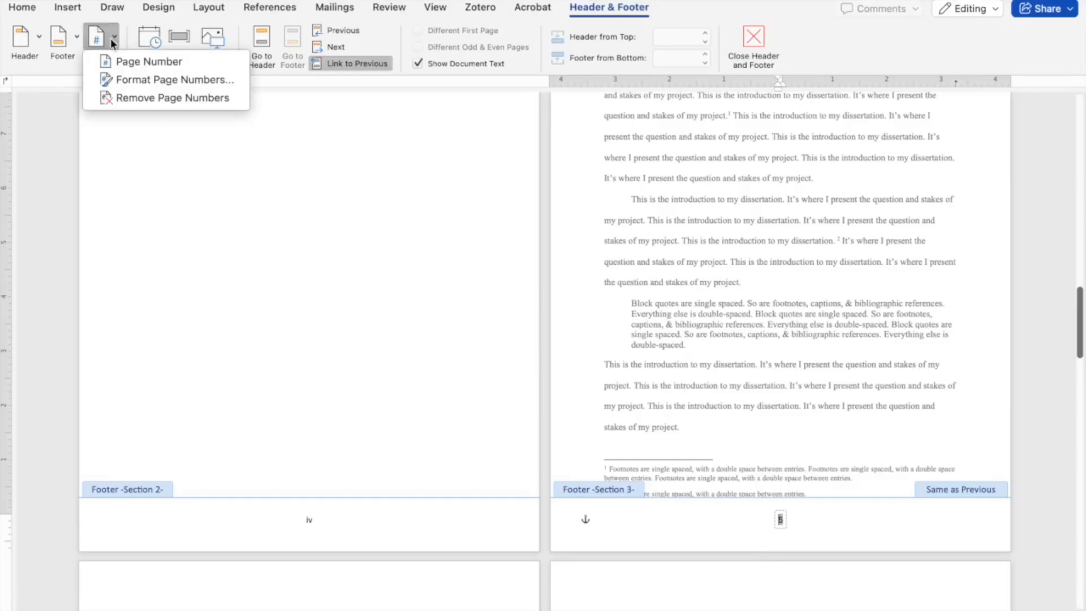
pyautogui.click(136, 82)
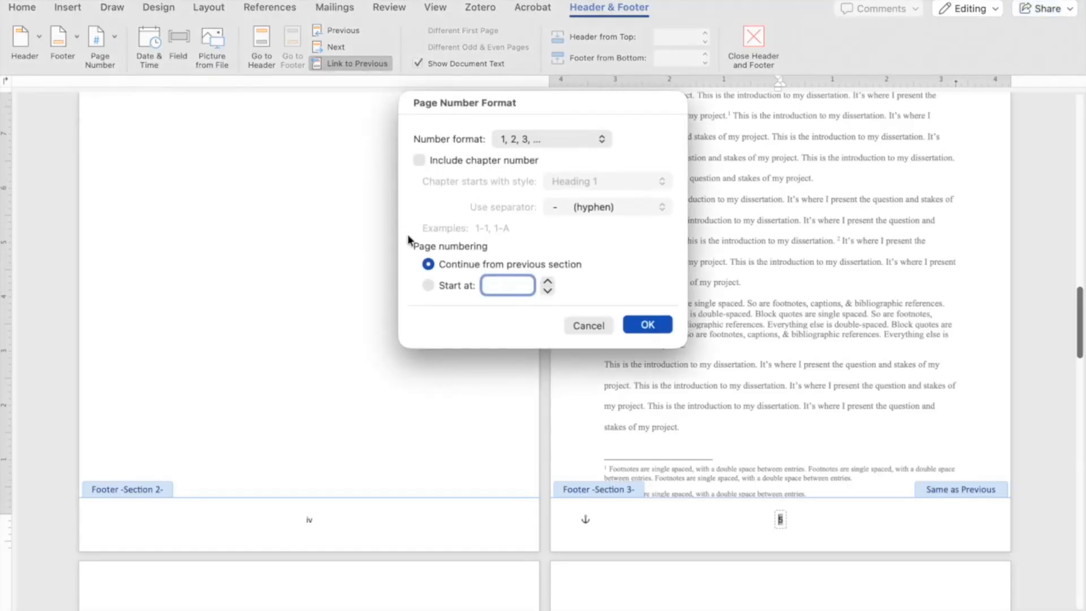
pyautogui.click(429, 286)
pyautogui.click(647, 324)
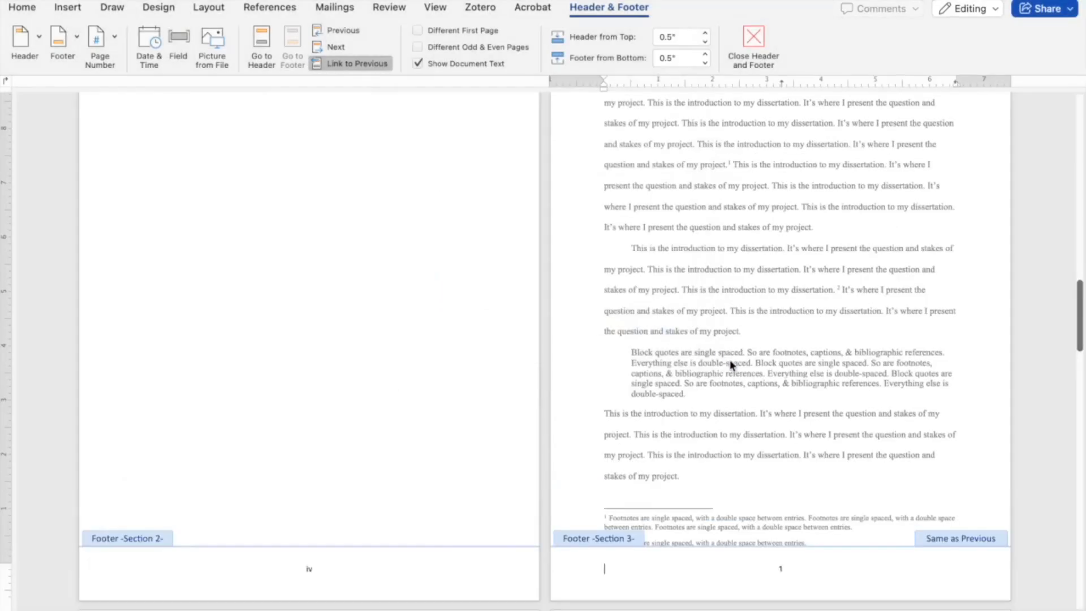
pyautogui.scroll(-10, 729, 365)
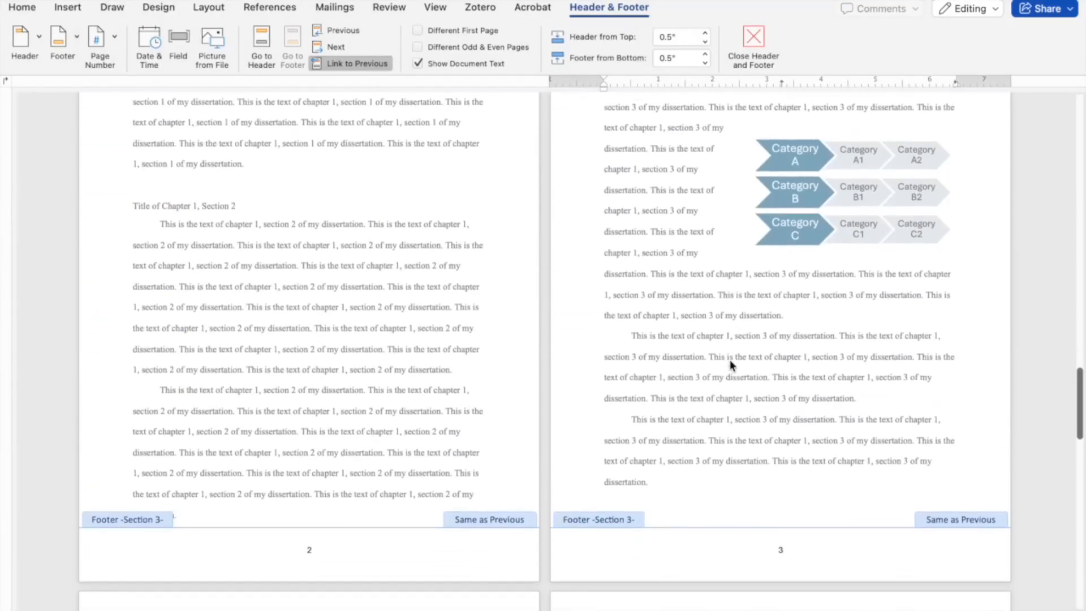
pyautogui.scroll(-10, 729, 365)
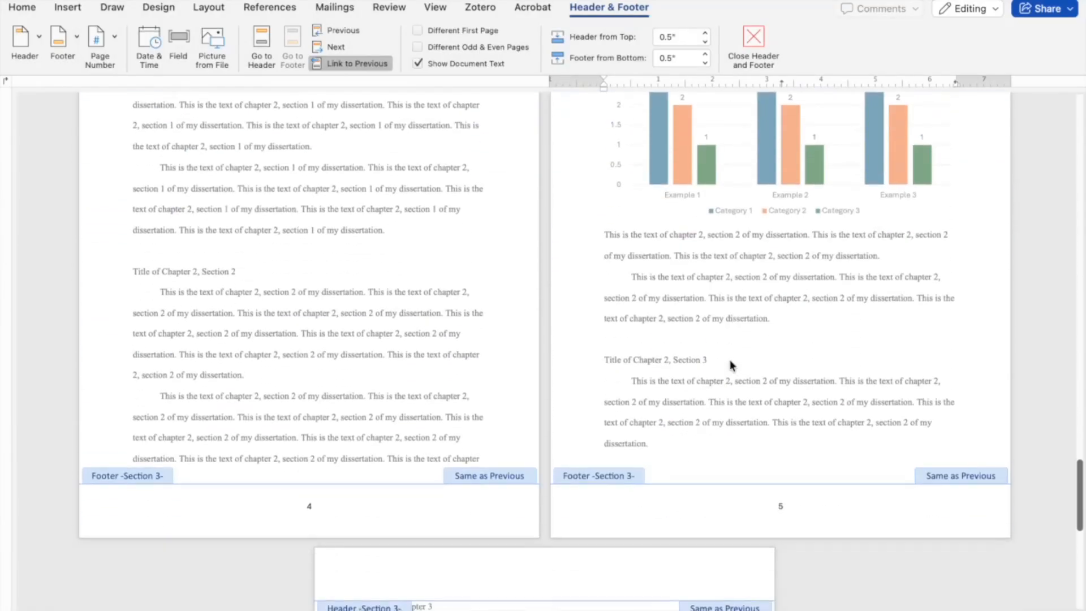
# Insert the automatic Classic table of contents on the blank page following the copyright page.
pyautogui.scroll(10, 730, 365)
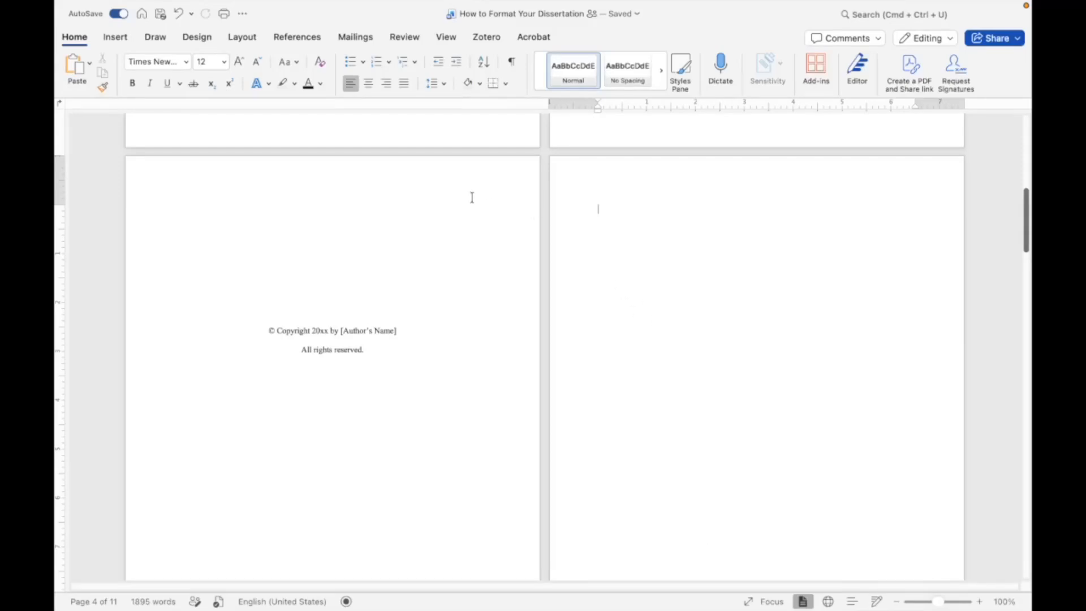
pyautogui.click(303, 38)
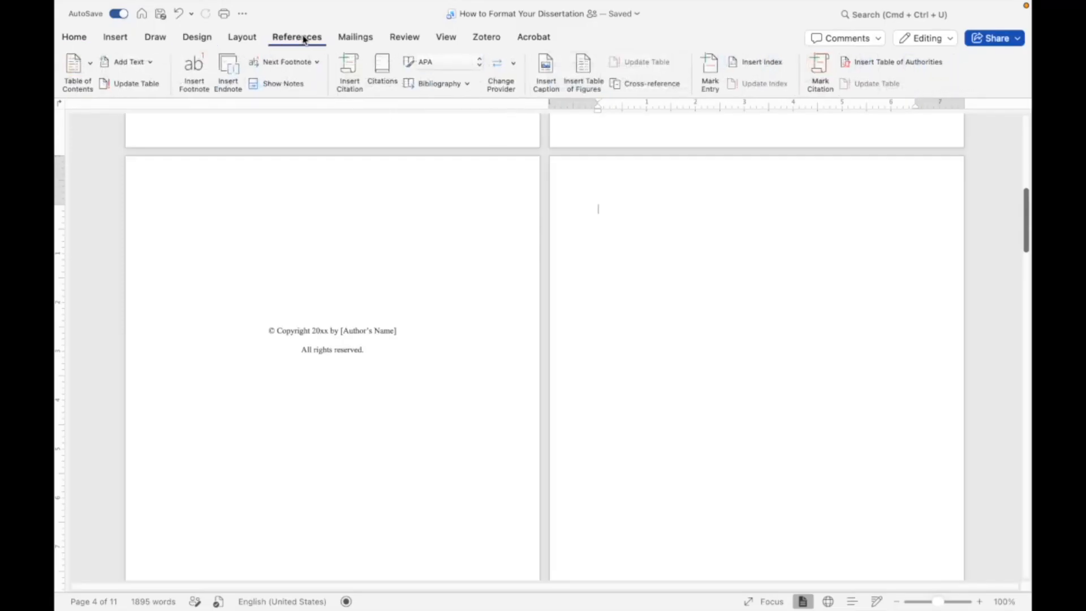
pyautogui.click(91, 68)
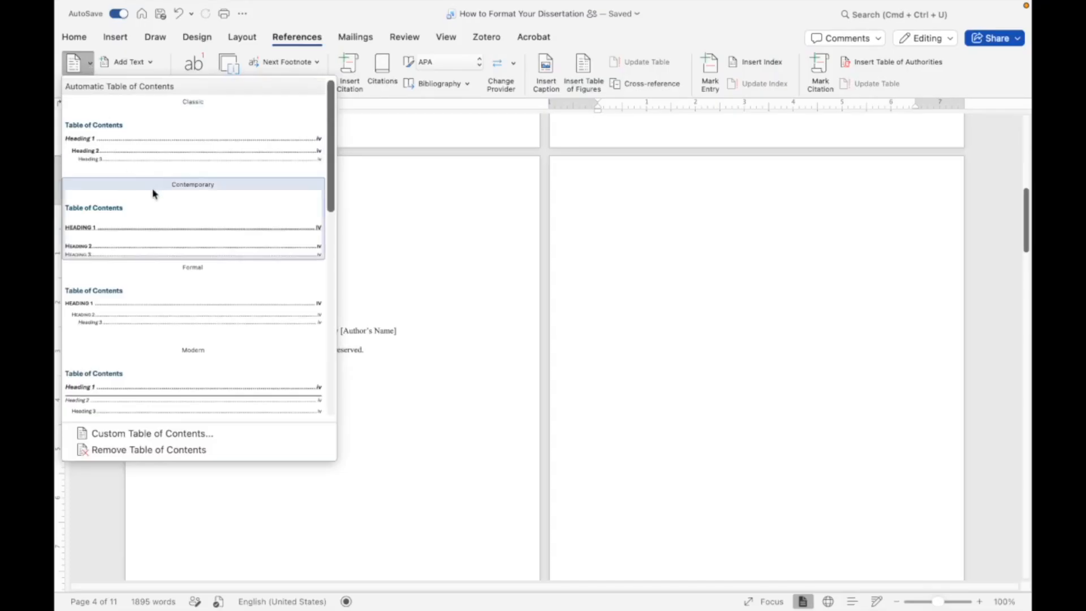
pyautogui.scroll(-10, 152, 194)
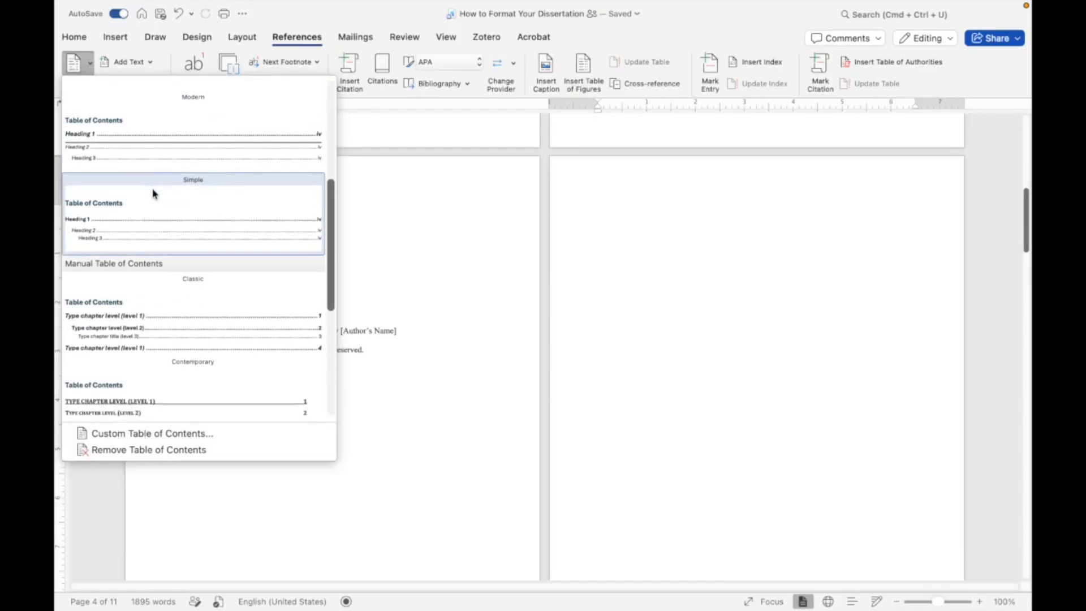
pyautogui.scroll(-8, 152, 193)
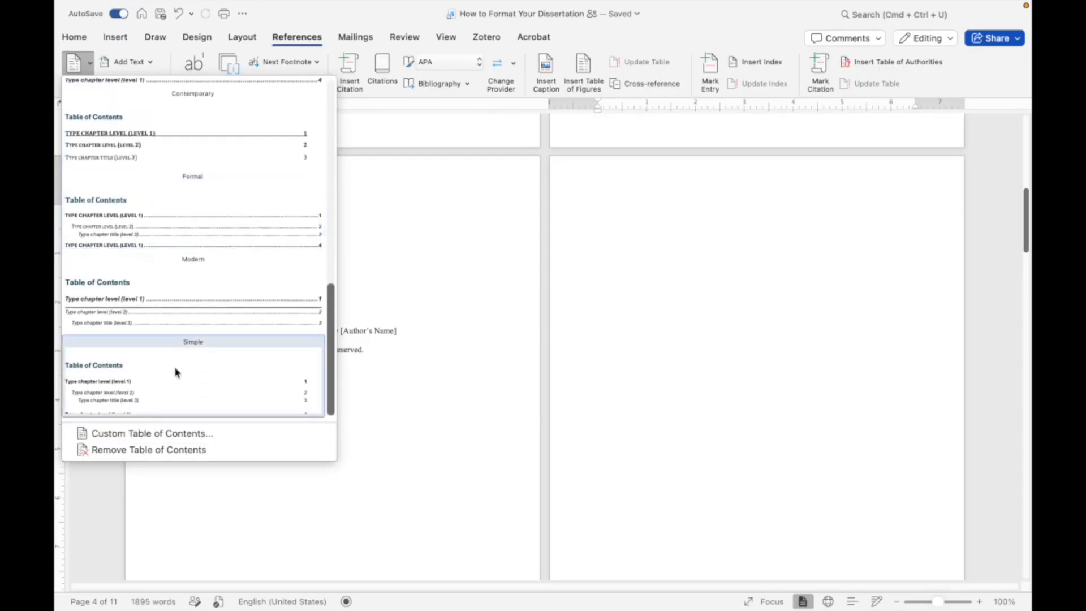
pyautogui.scroll(5, 174, 372)
pyautogui.scroll(4, 175, 371)
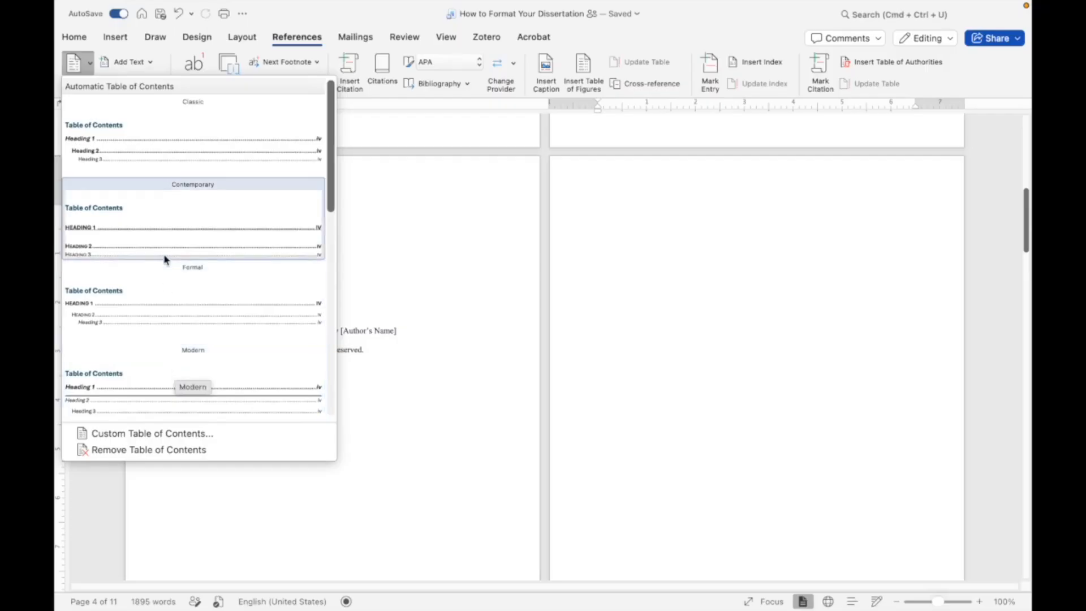
pyautogui.click(165, 148)
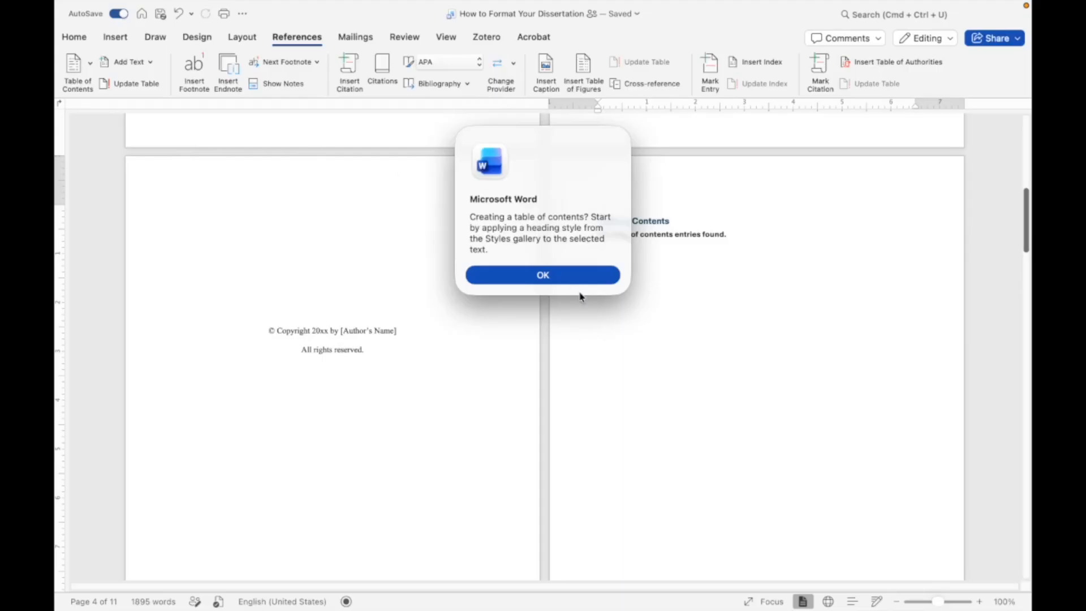
pyautogui.click(560, 281)
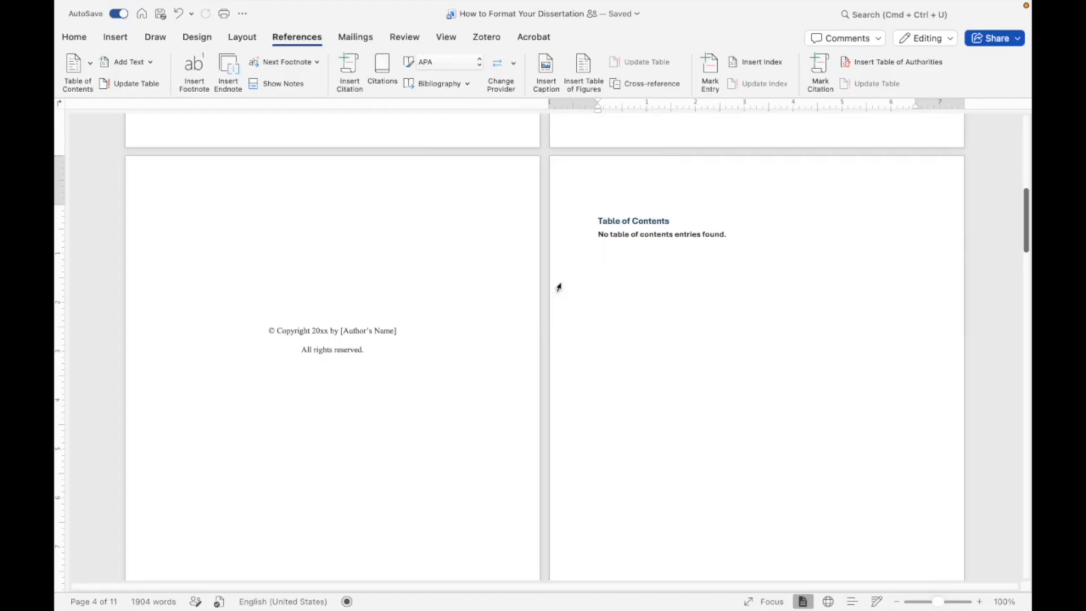
# Apply the Heading 1 style to the Introduction title.
pyautogui.scroll(-6, 646, 272)
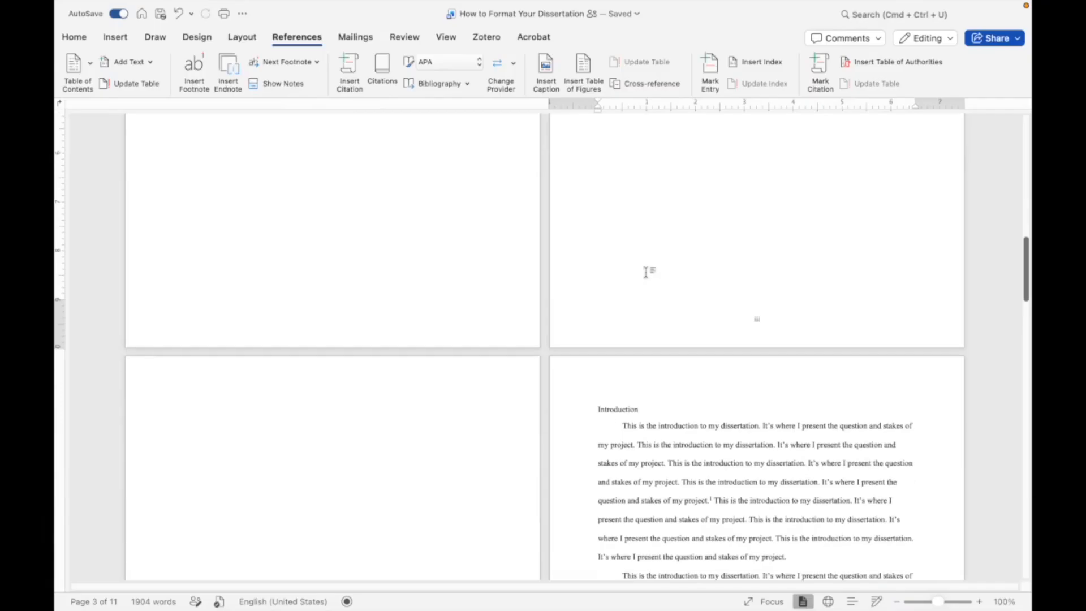
pyautogui.scroll(-5, 646, 271)
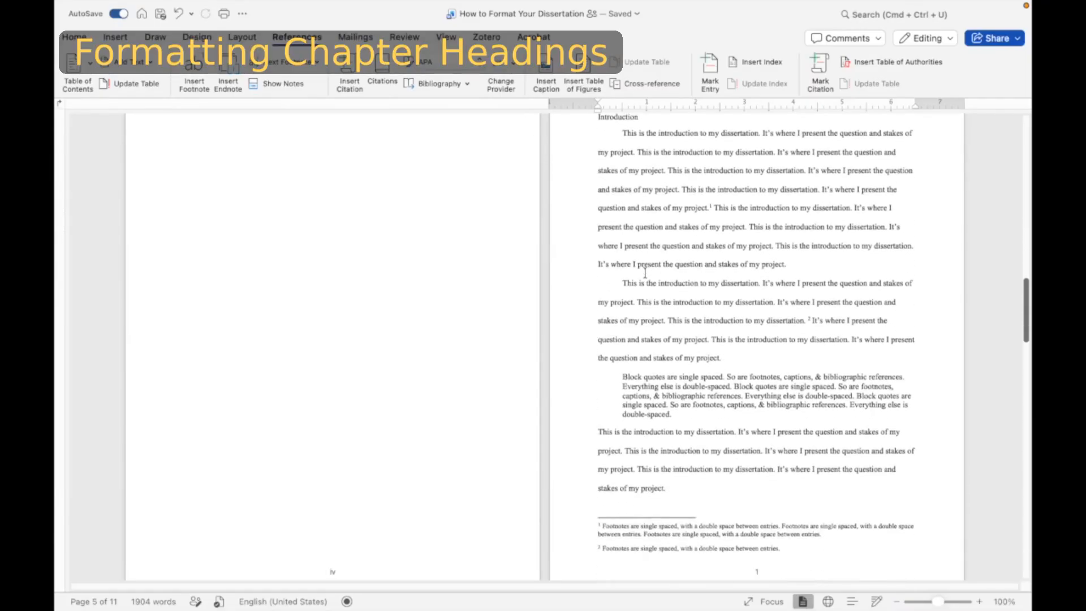
pyautogui.scroll(-6, 645, 272)
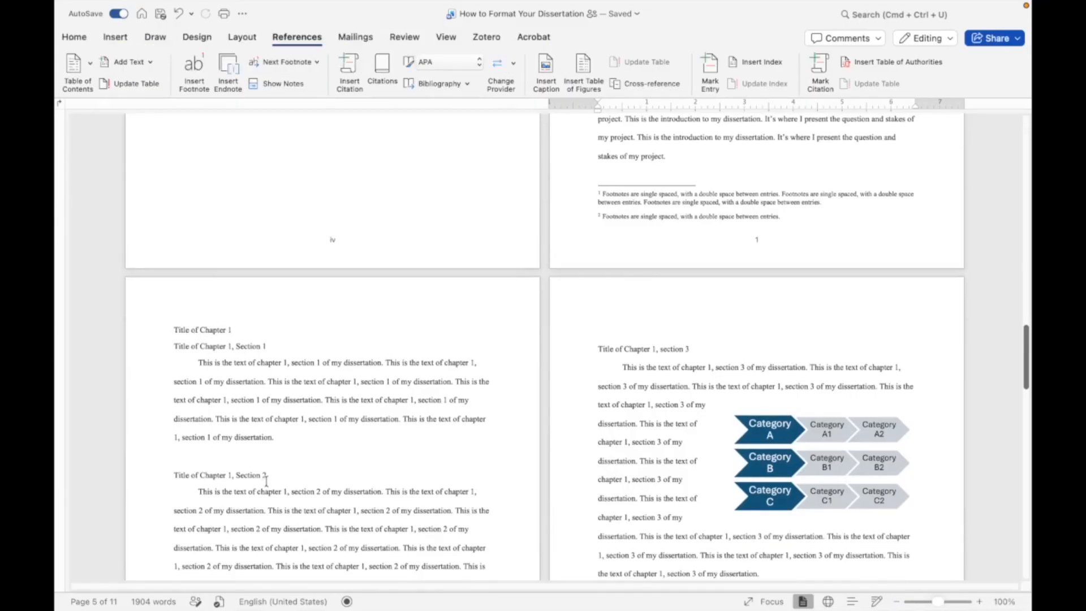
pyautogui.scroll(10, 269, 478)
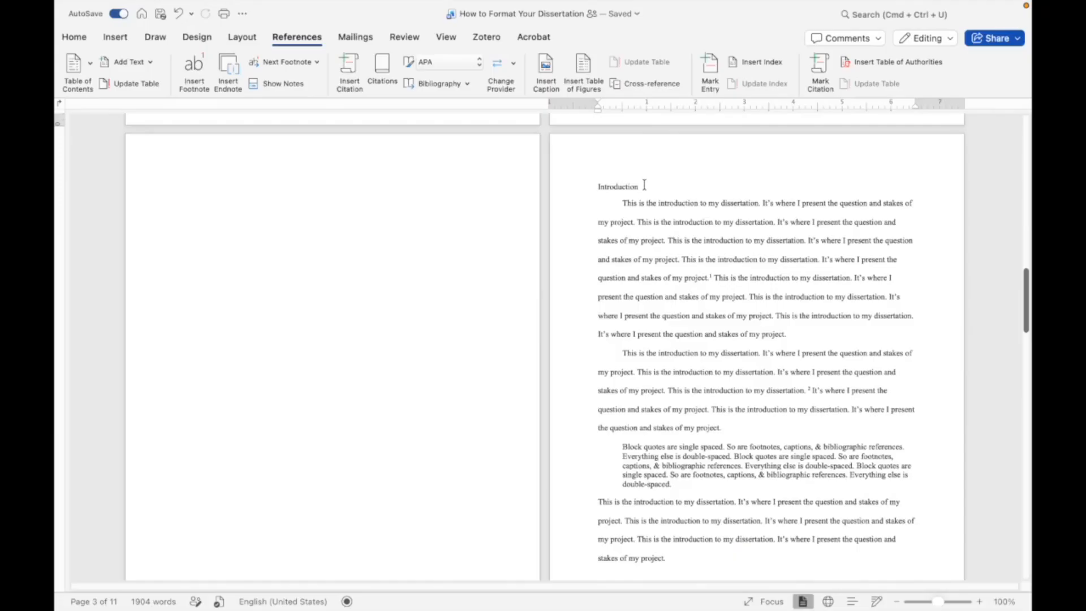
pyautogui.doubleClick(620, 186)
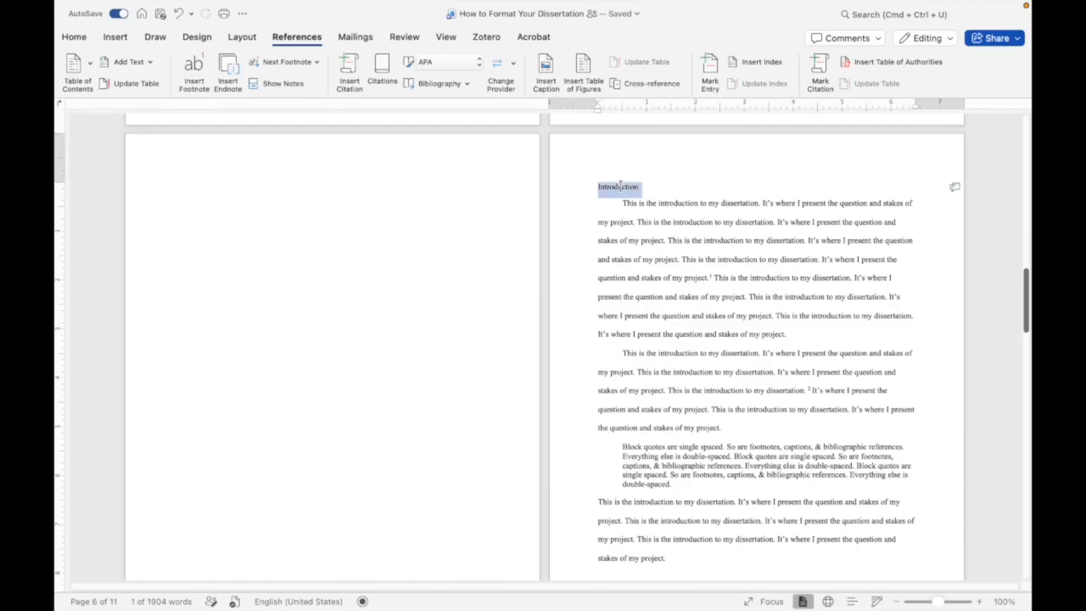
pyautogui.click(80, 41)
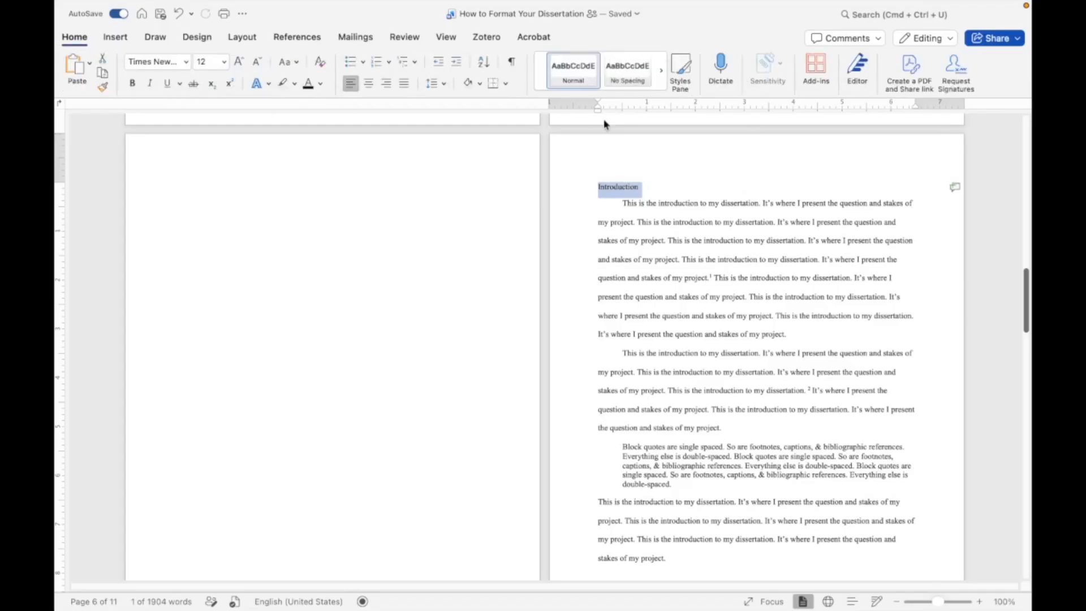
pyautogui.click(661, 78)
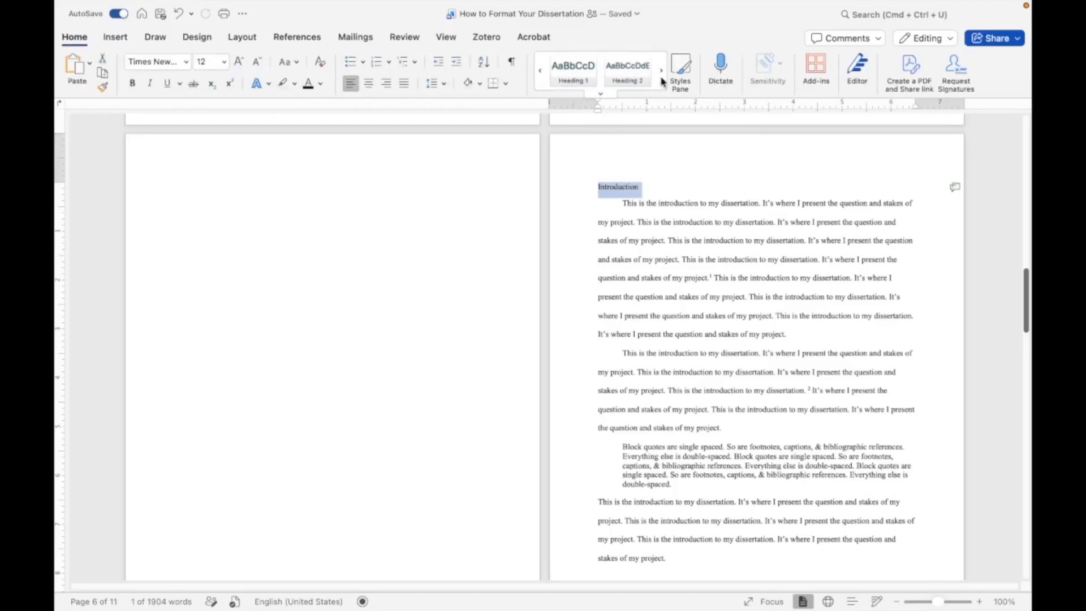
pyautogui.click(577, 75)
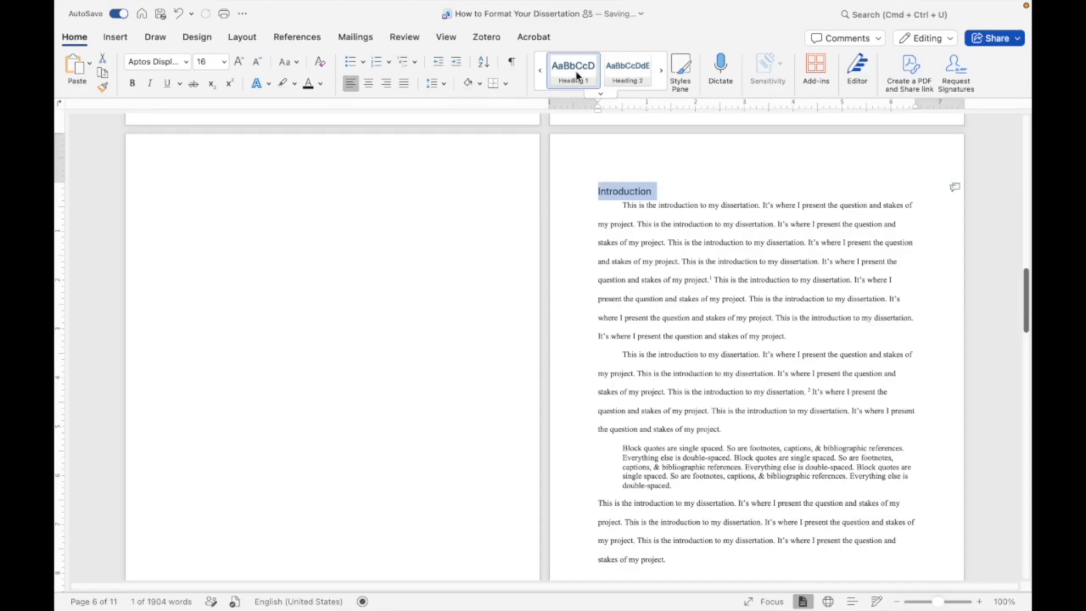
pyautogui.click(691, 257)
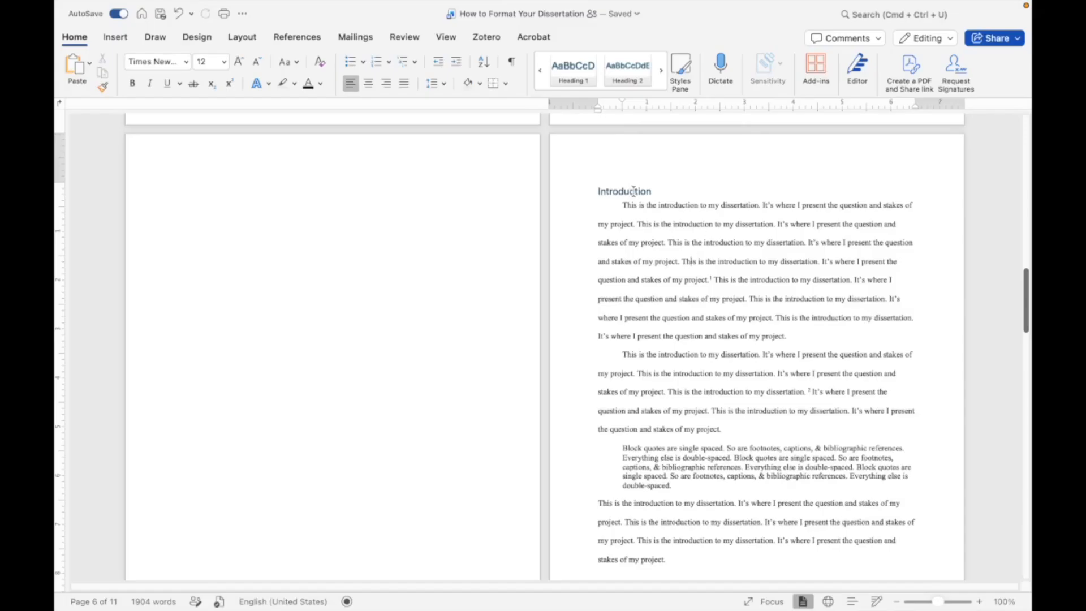
# Modify the Heading 1 style to use the Times New Roman font in bold and black.
pyautogui.rightClick(573, 68)
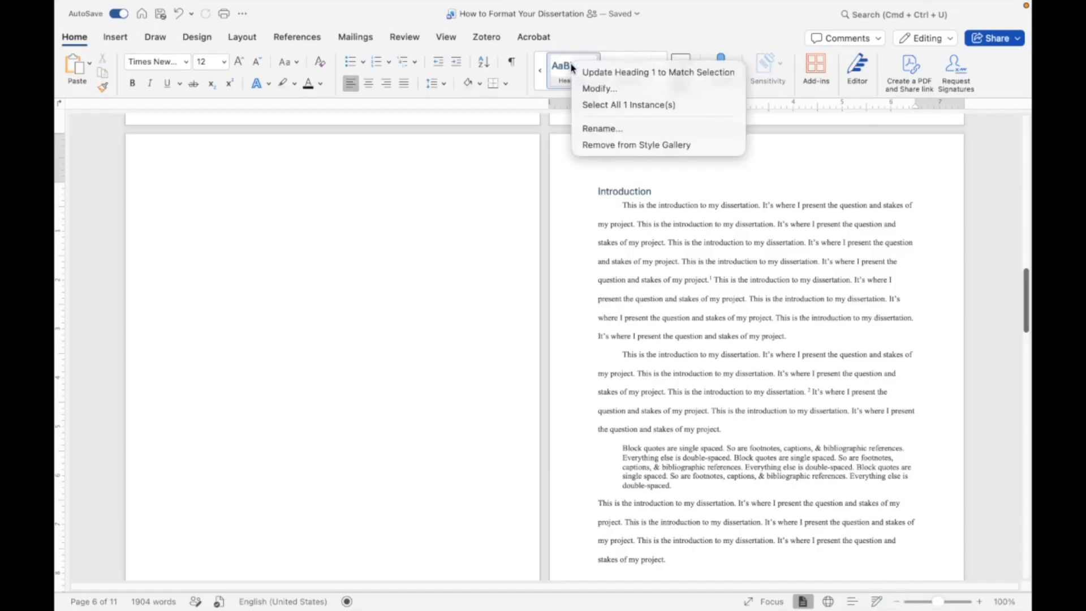
pyautogui.click(600, 88)
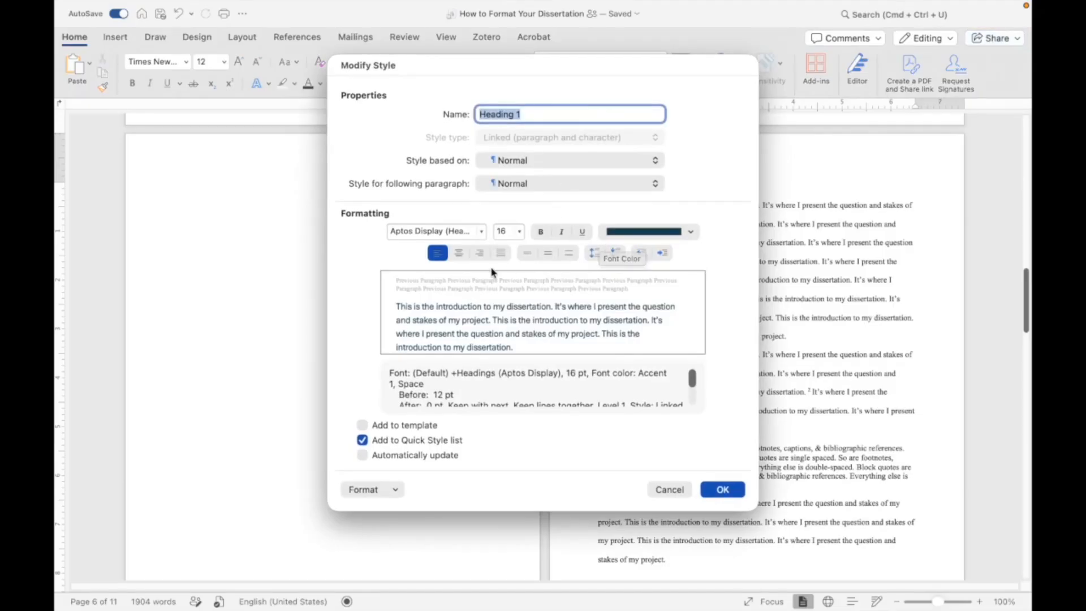
pyautogui.click(480, 231)
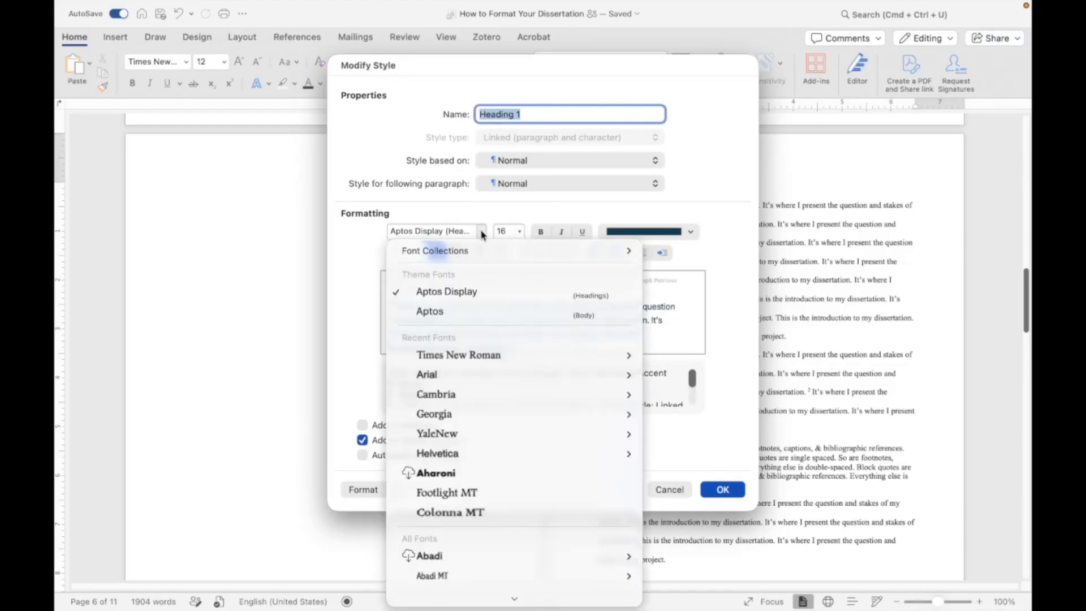
pyautogui.click(462, 355)
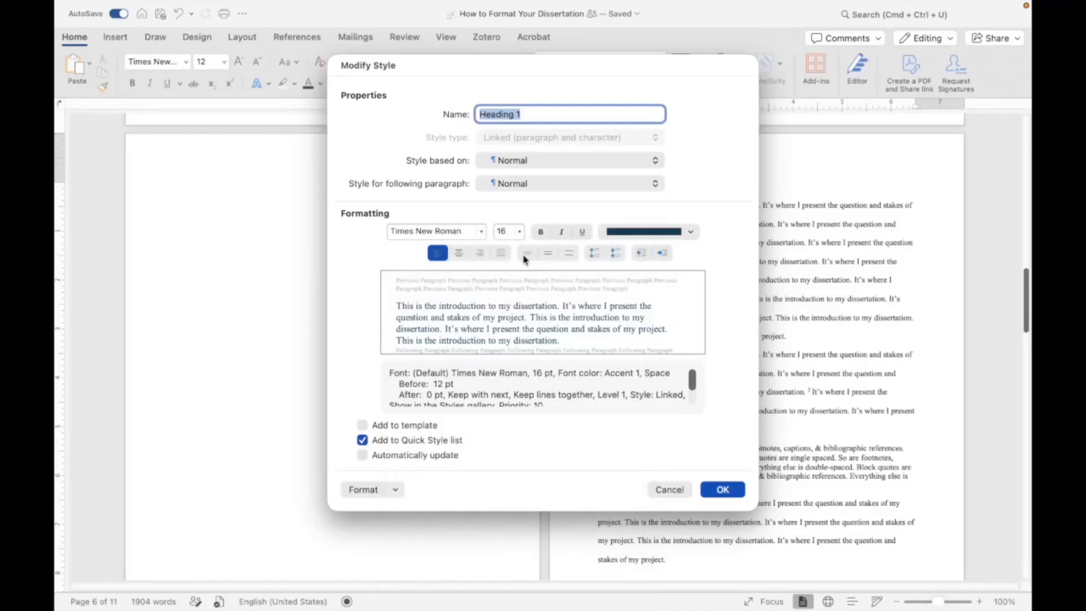
pyautogui.click(540, 232)
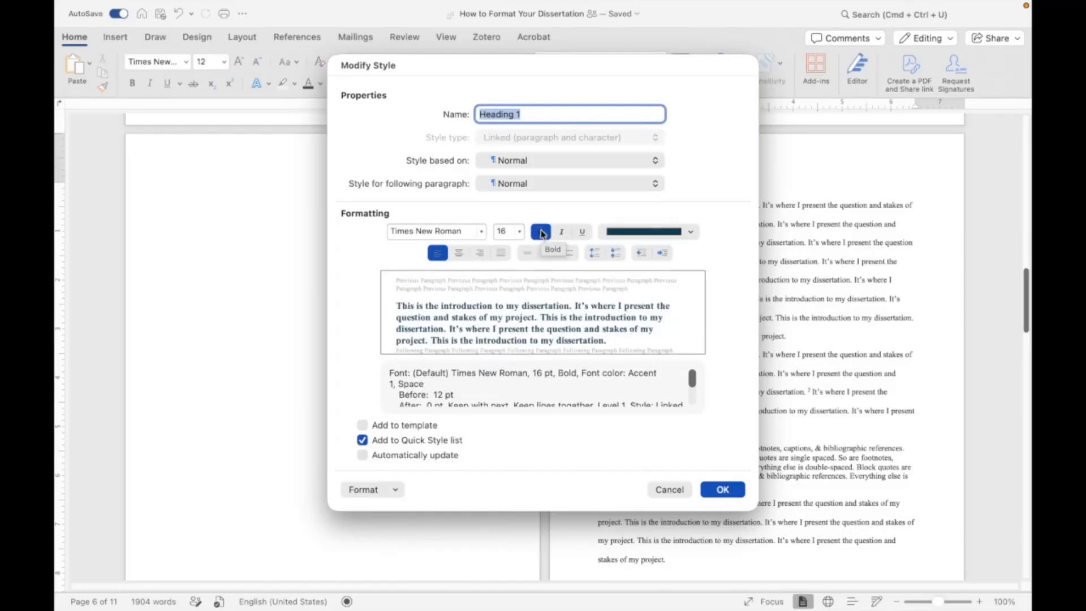
pyautogui.click(691, 232)
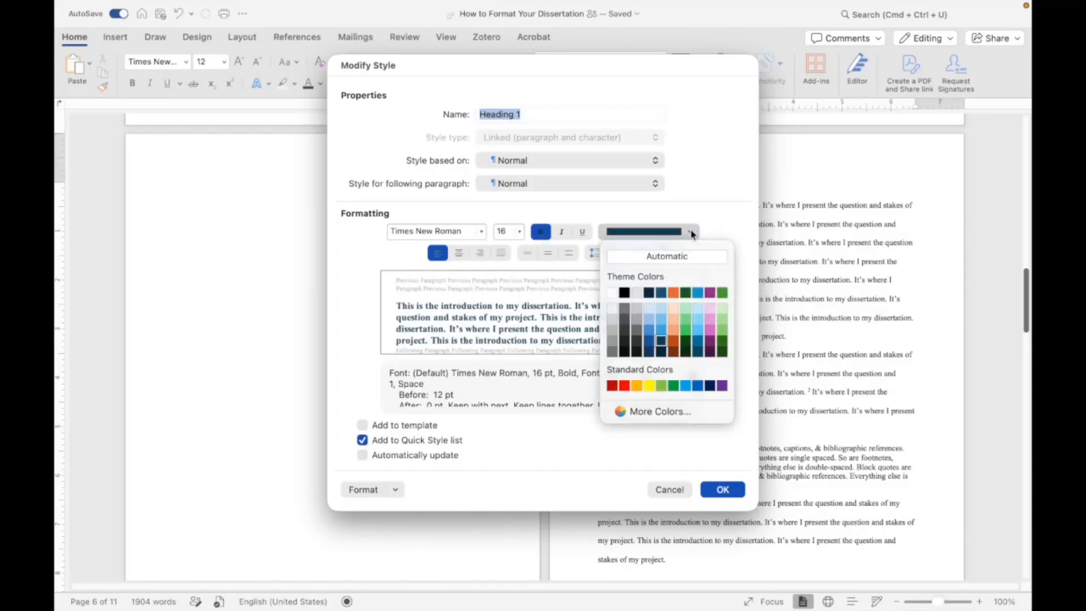
pyautogui.click(625, 293)
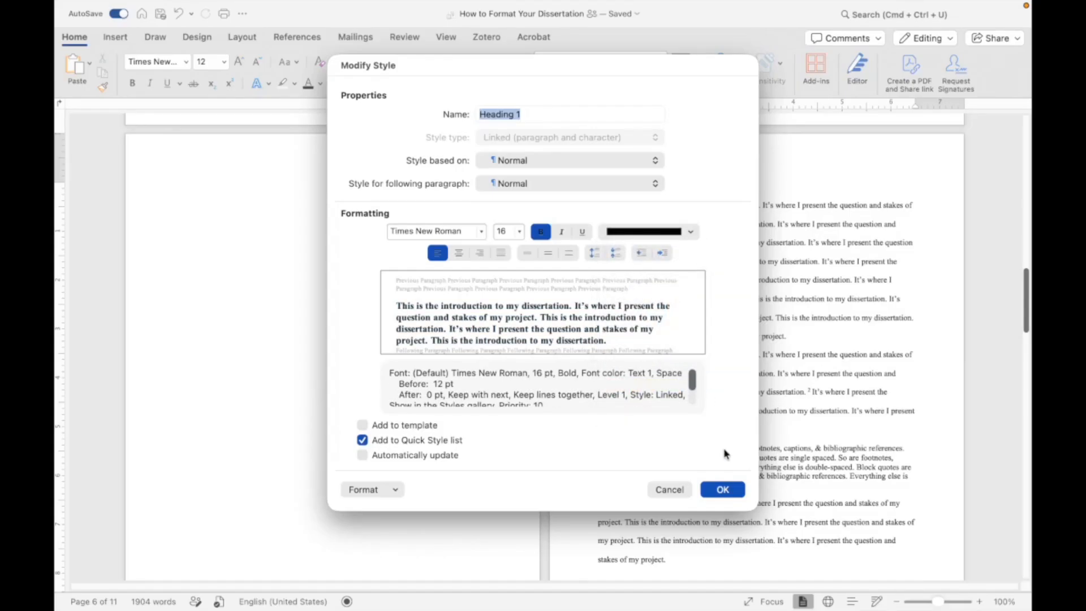
pyautogui.click(723, 490)
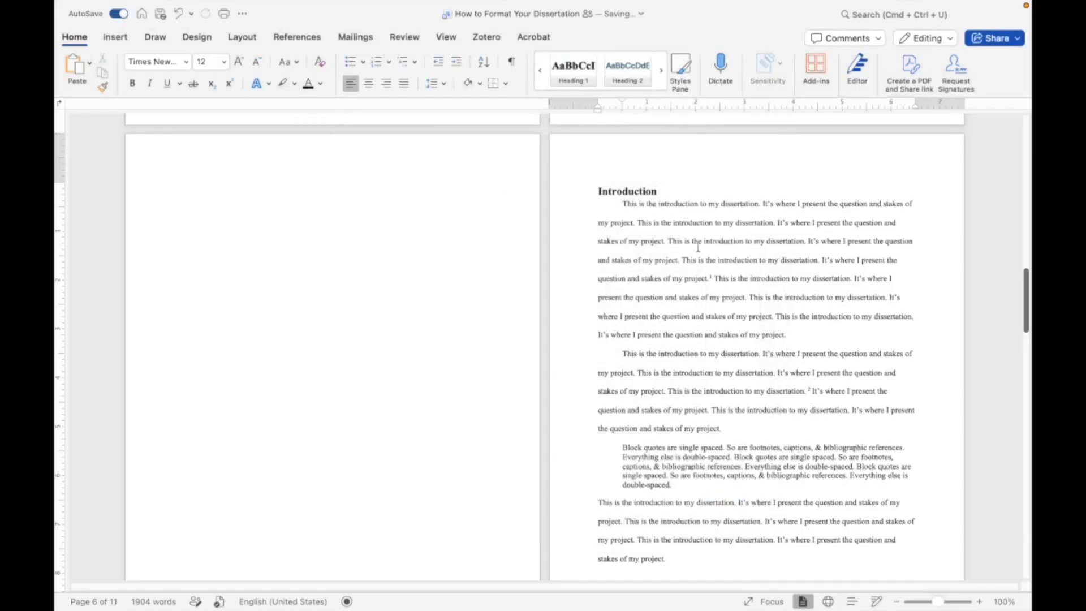
# Set the Heading 1 style's line spacing to double.
pyautogui.rightClick(577, 81)
pyautogui.click(589, 99)
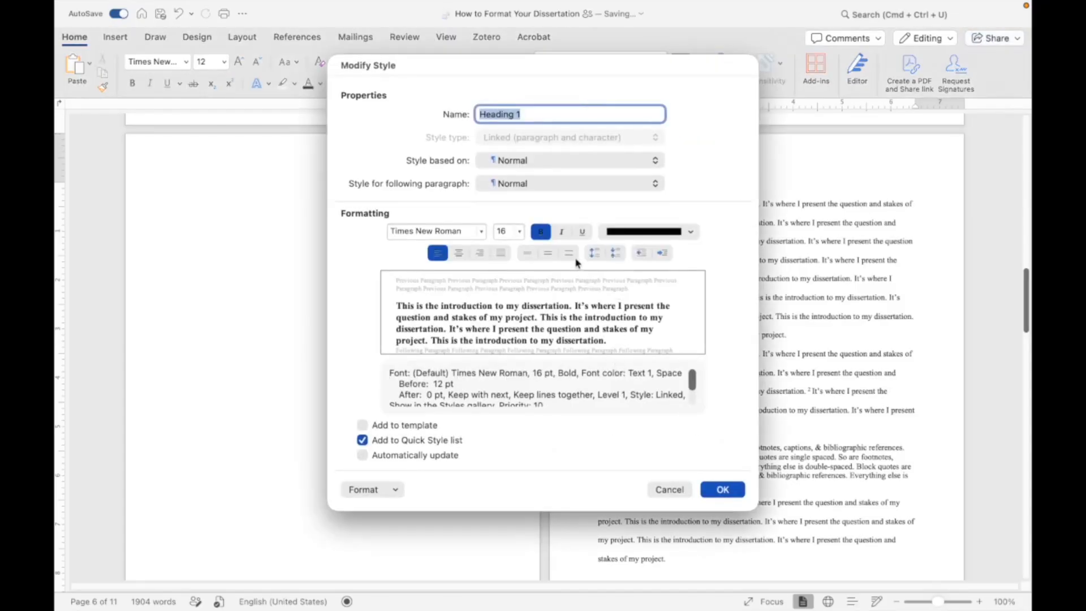
pyautogui.click(569, 254)
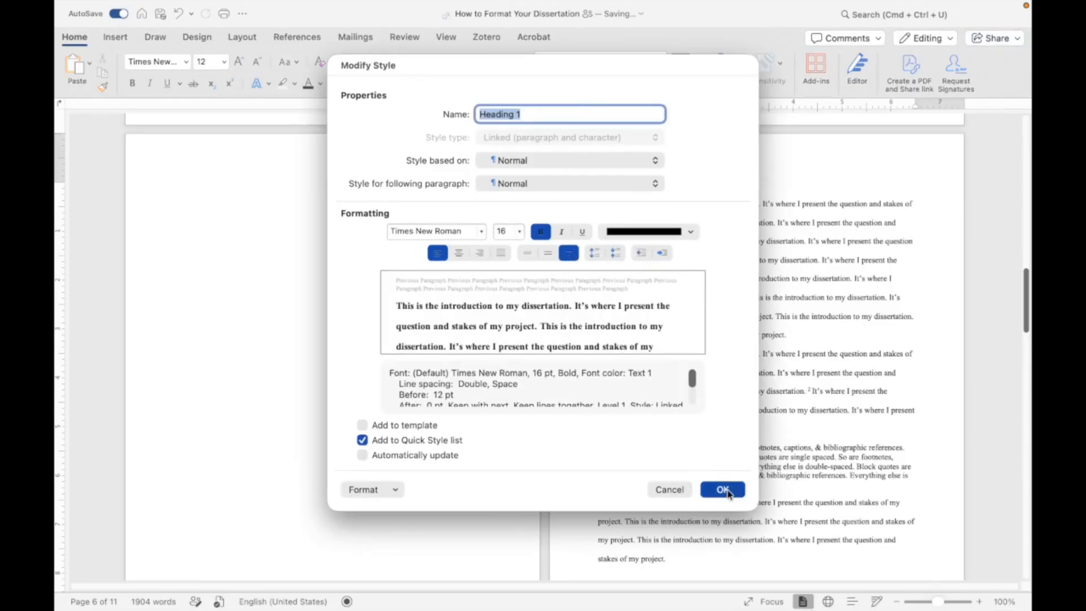
pyautogui.click(722, 490)
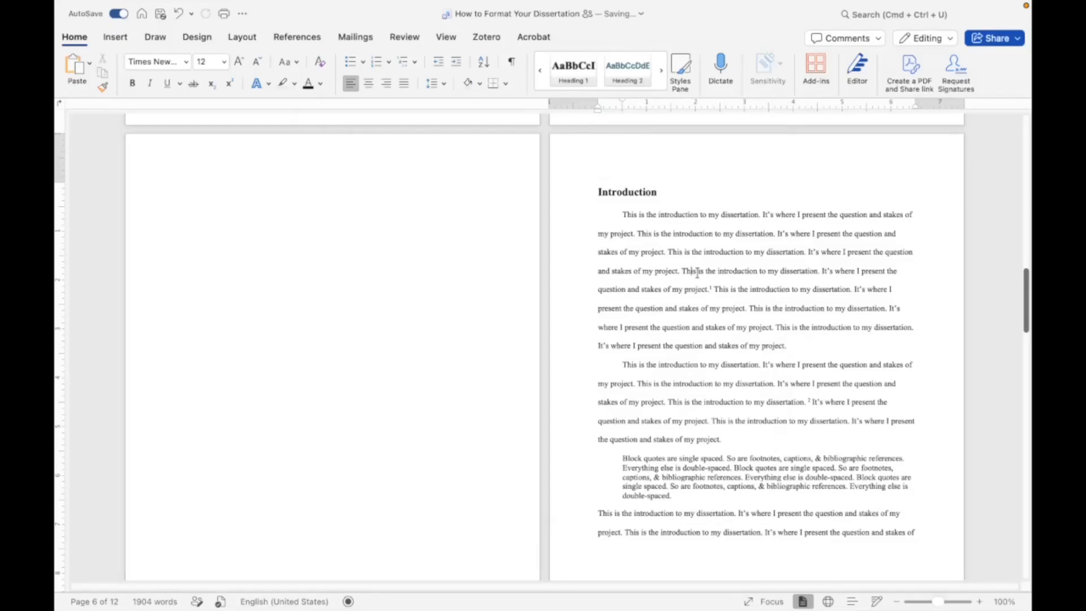
pyautogui.scroll(-12, 697, 273)
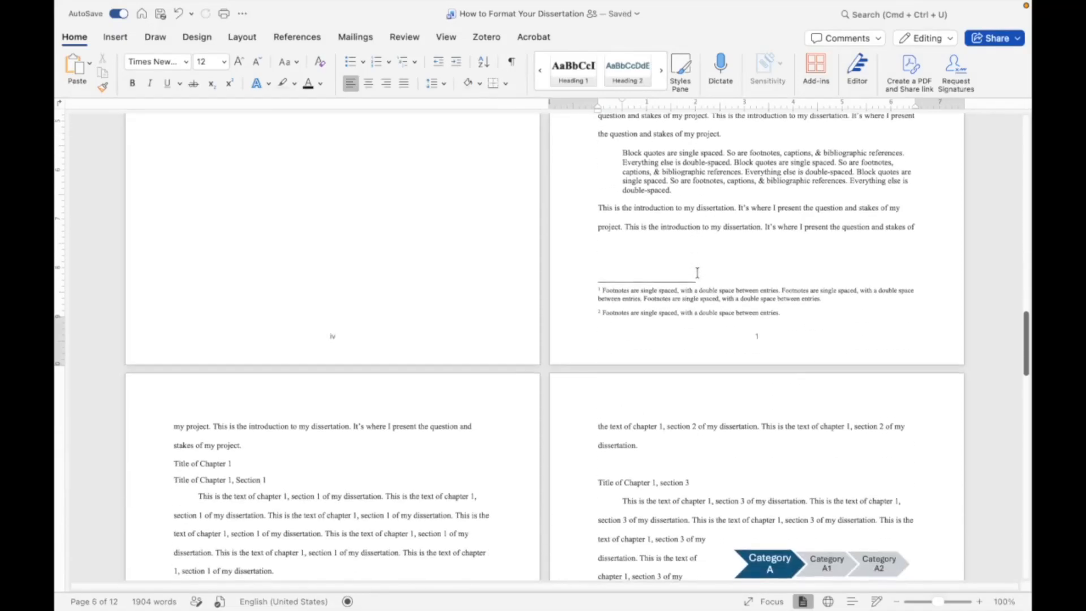
# Insert a page break before the Title of Chapter 1 line so the chapter starts on a new page.
pyautogui.scroll(-2, 697, 273)
pyautogui.scroll(5, 697, 274)
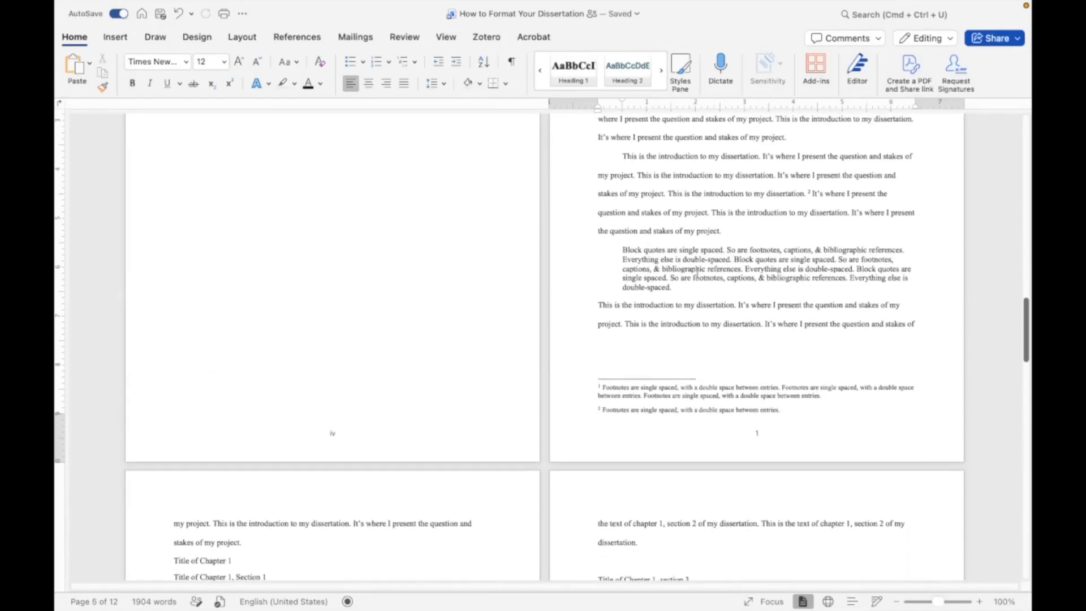
pyautogui.scroll(-8, 697, 274)
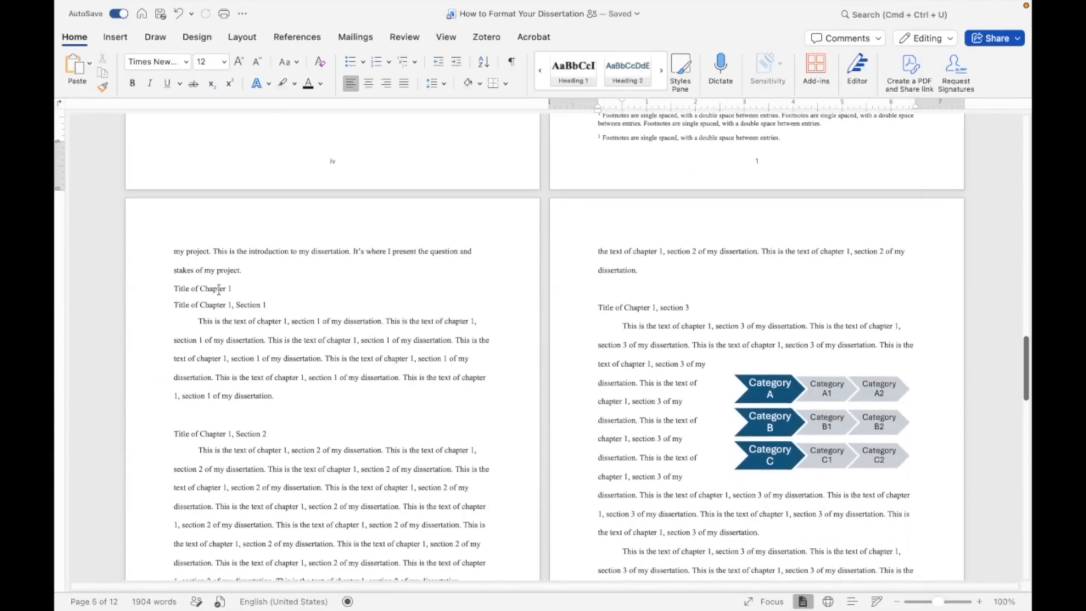
pyautogui.scroll(4, 259, 281)
pyautogui.scroll(8, 261, 281)
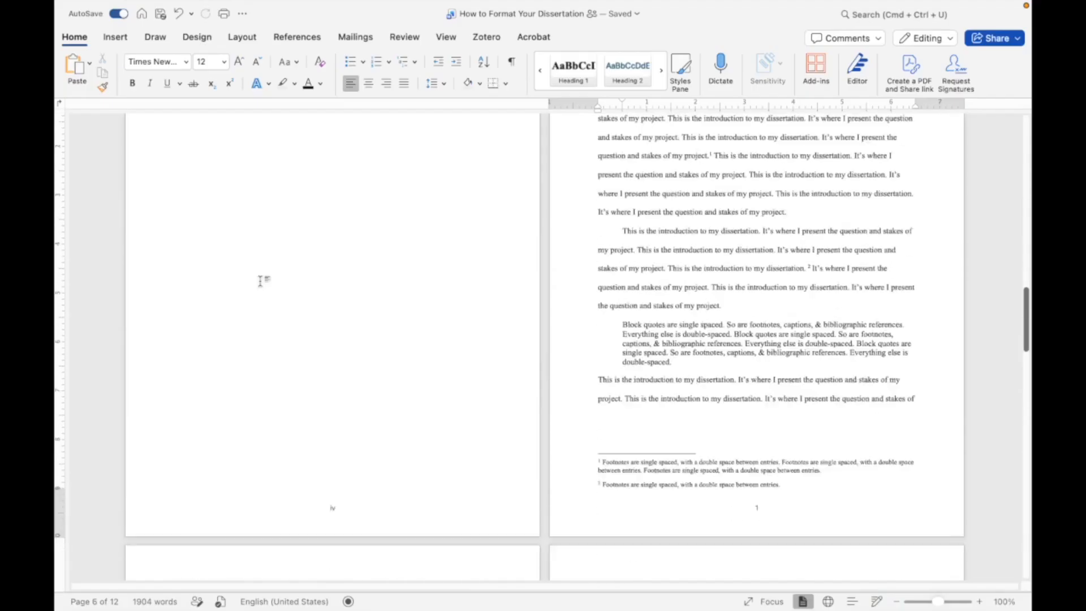
pyautogui.scroll(-13, 258, 282)
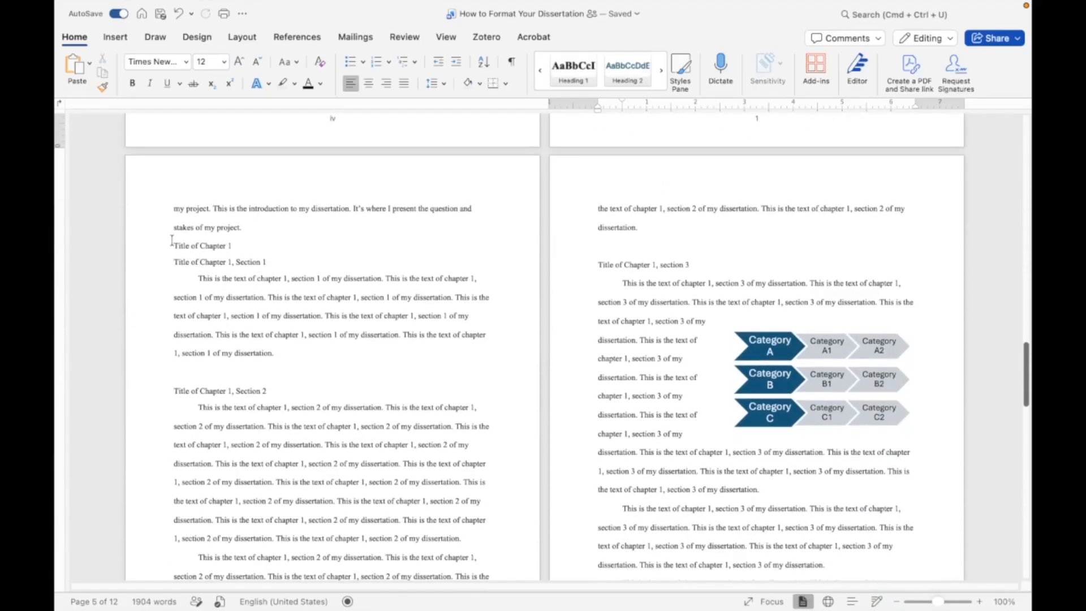
pyautogui.click(172, 244)
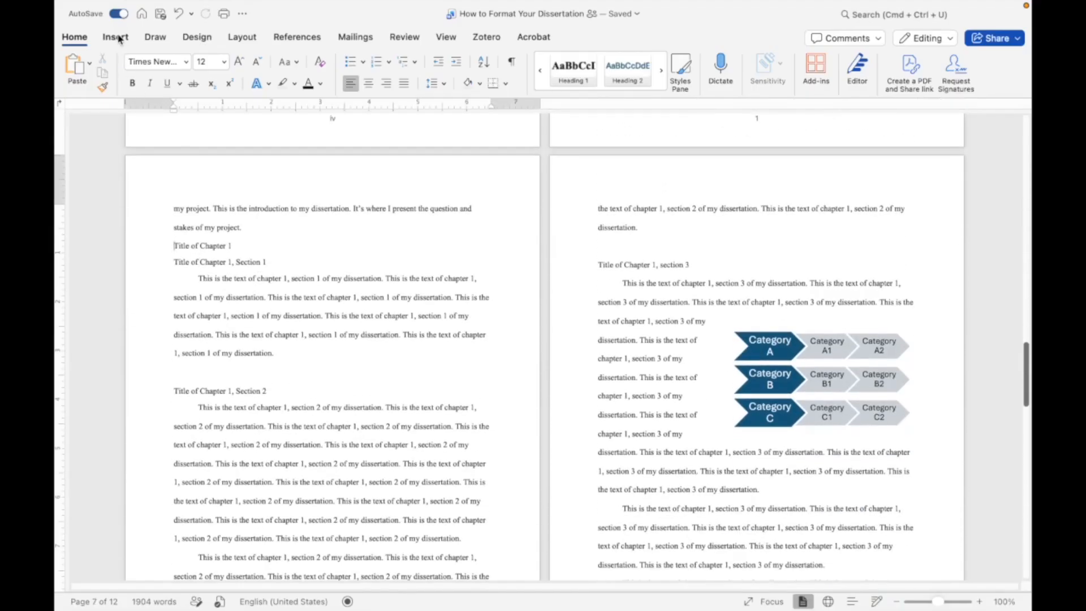
pyautogui.click(117, 37)
pyautogui.click(132, 68)
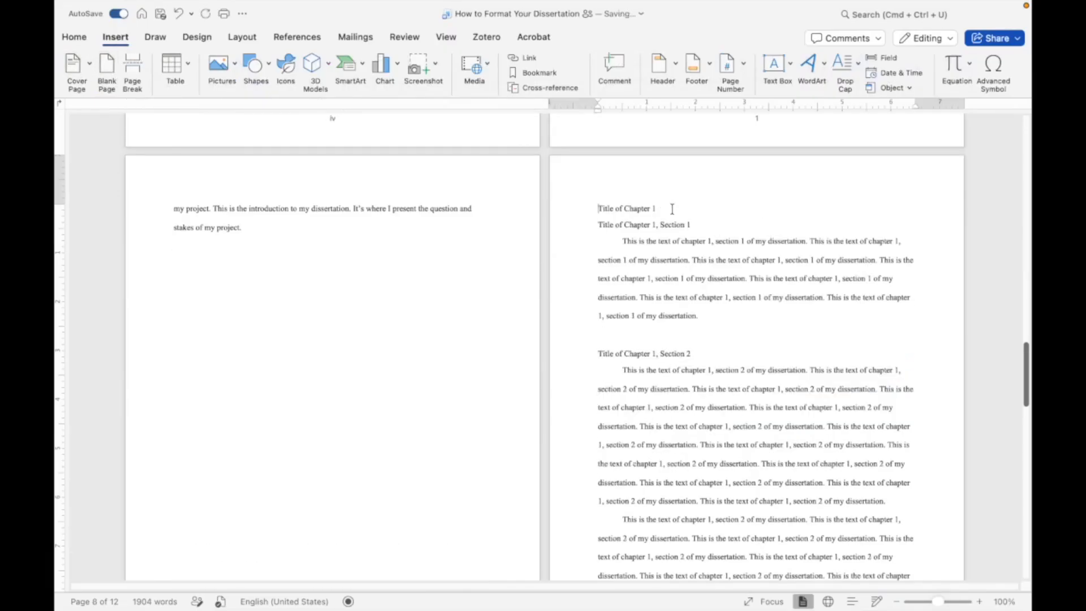
# Apply the Heading 1 style to the Title of Chapter 1 line.
pyautogui.moveTo(671, 209); pyautogui.dragTo(594, 200)
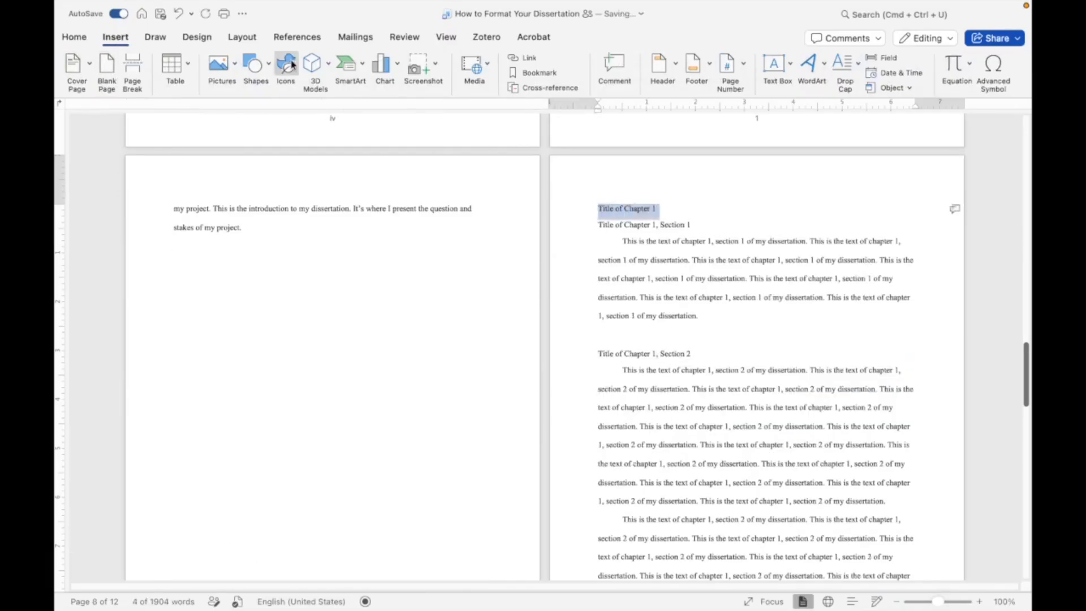
pyautogui.click(71, 37)
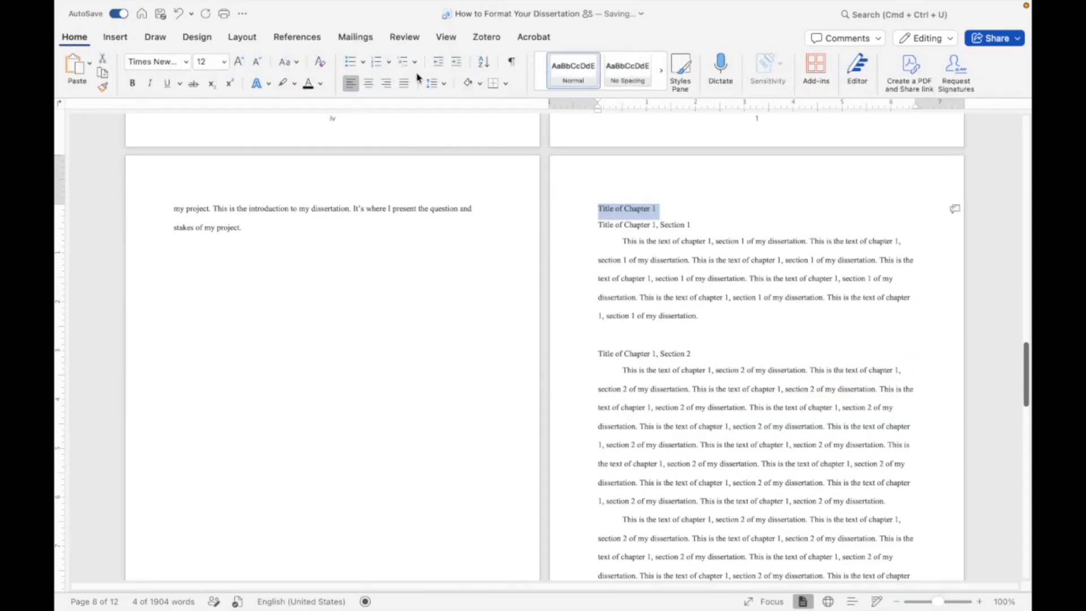
pyautogui.click(659, 78)
pyautogui.click(571, 80)
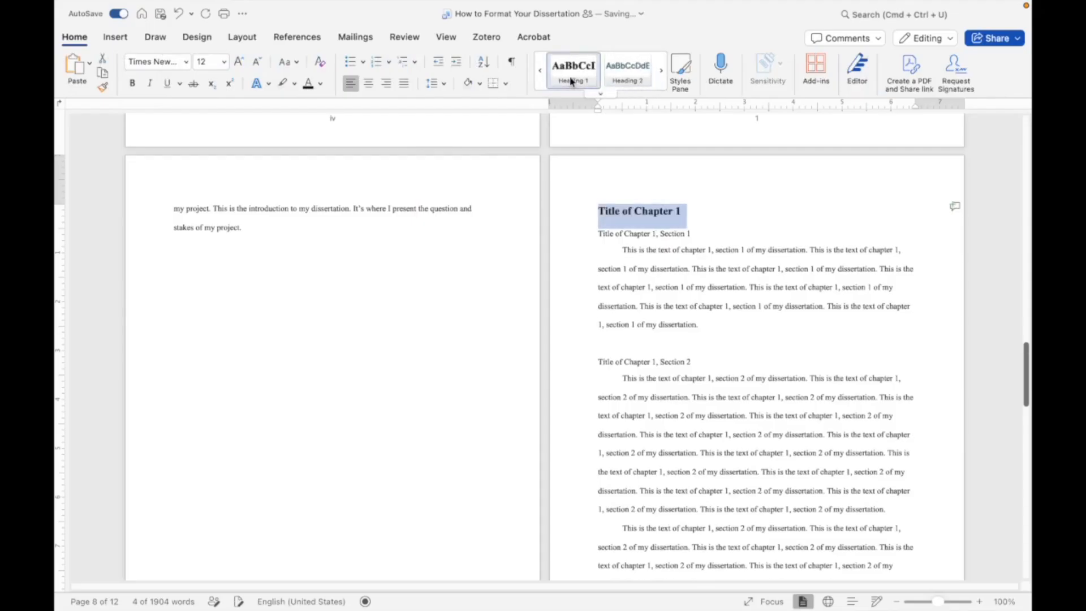
# Apply the Heading 2 style to the Title of Chapter 1, Section 1 line.
pyautogui.click(699, 233)
pyautogui.moveTo(699, 234); pyautogui.dragTo(598, 233)
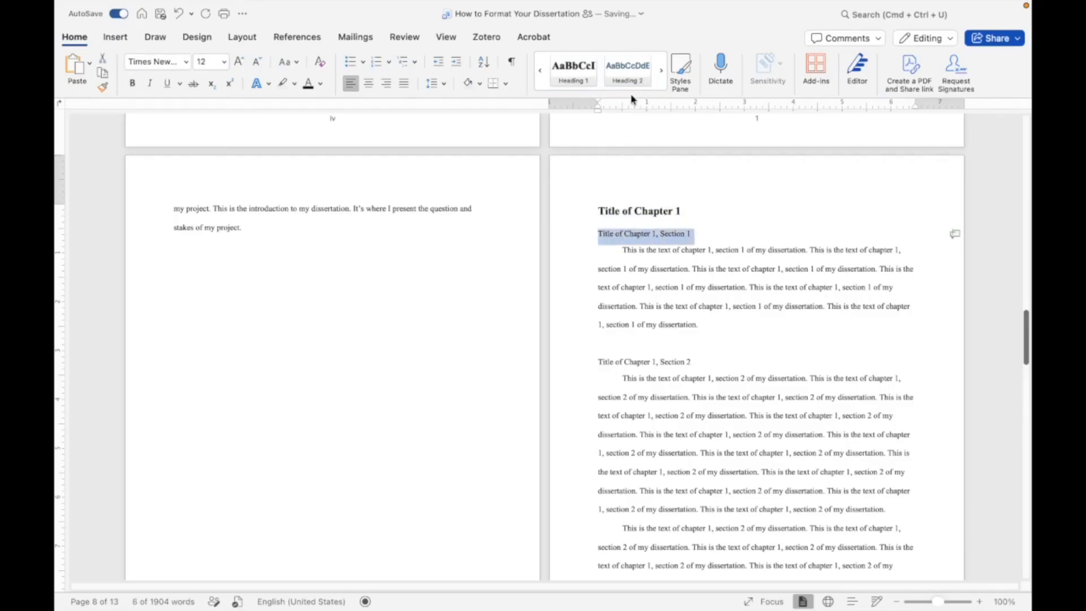
pyautogui.click(628, 72)
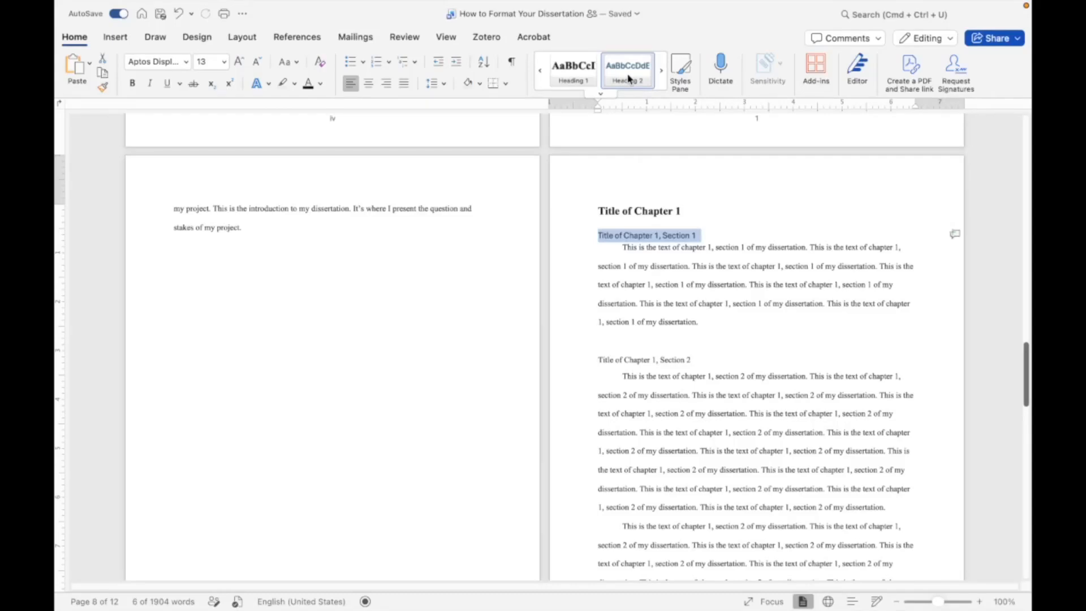
# Modify the Heading 2 style to Times New Roman, 14 pt, bold and black, with double line spacing.
pyautogui.rightClick(628, 78)
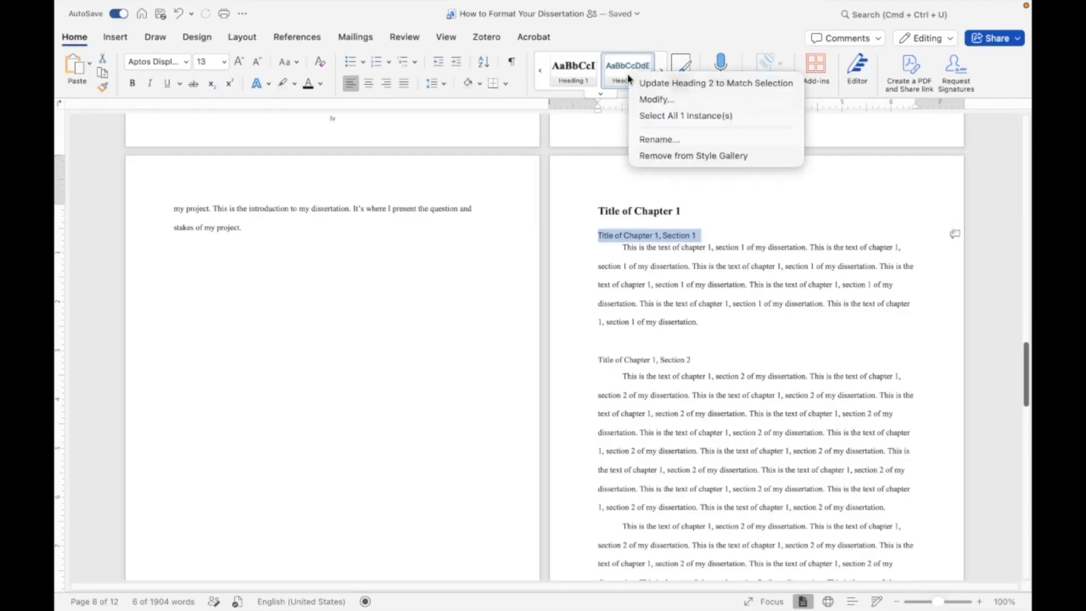
pyautogui.click(656, 99)
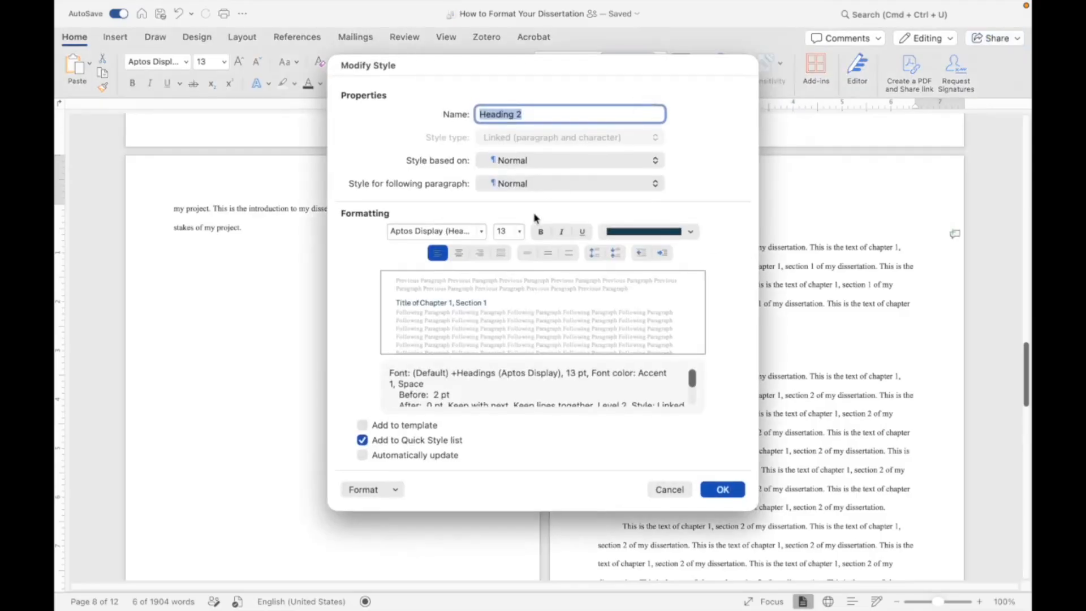
pyautogui.click(481, 233)
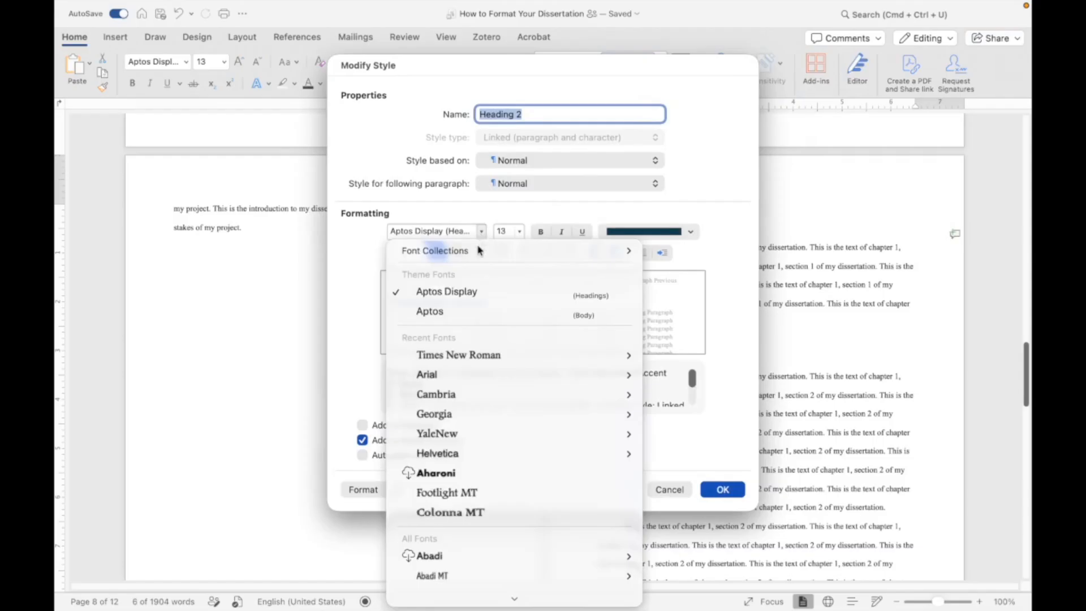
pyautogui.click(460, 354)
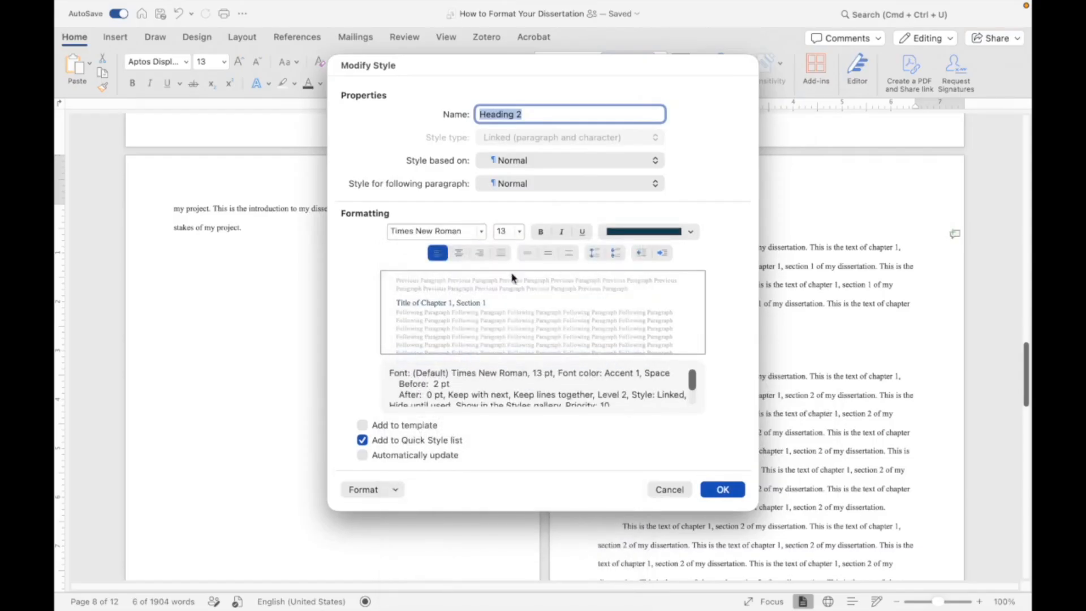
pyautogui.click(520, 231)
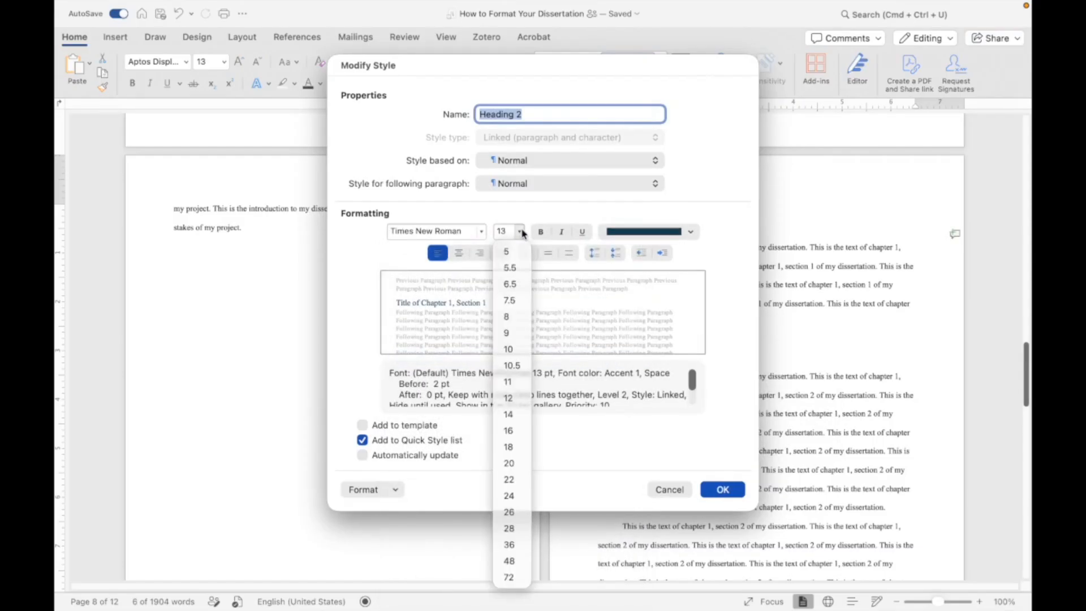
pyautogui.click(510, 415)
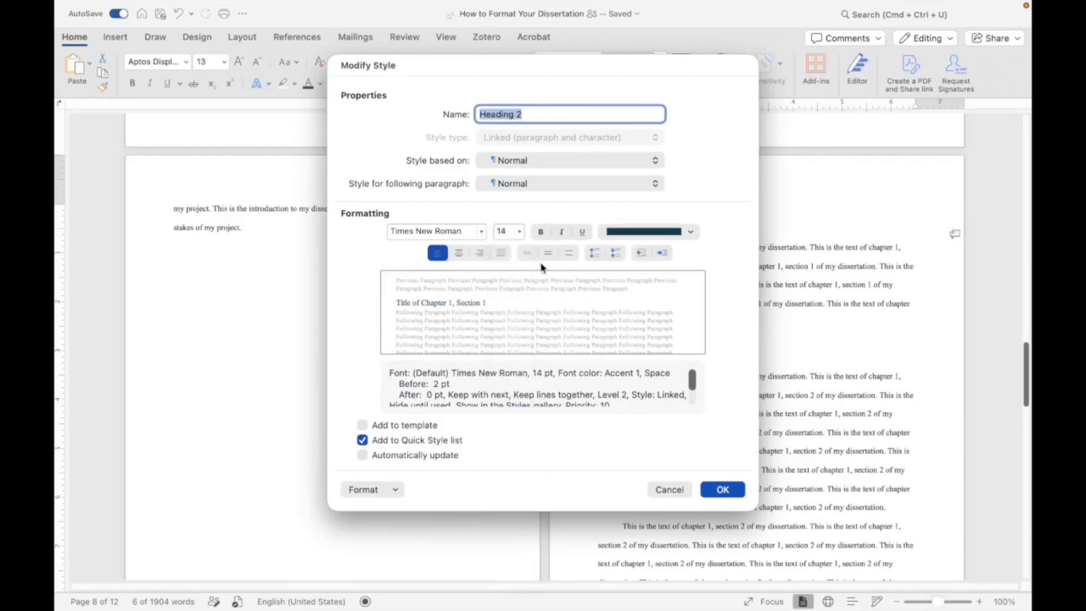
pyautogui.click(540, 233)
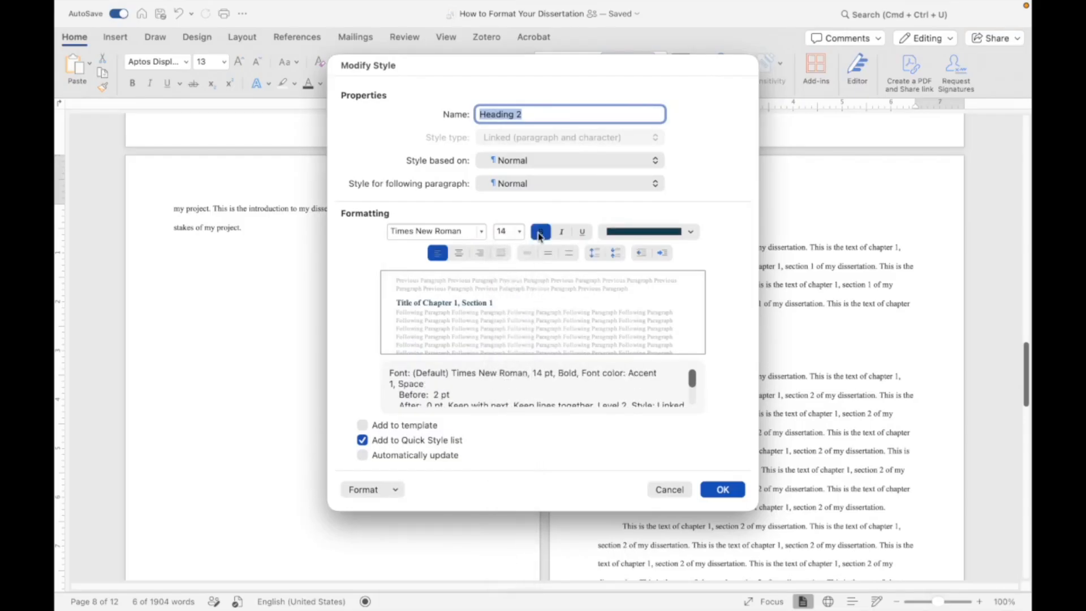
pyautogui.click(689, 232)
pyautogui.click(625, 292)
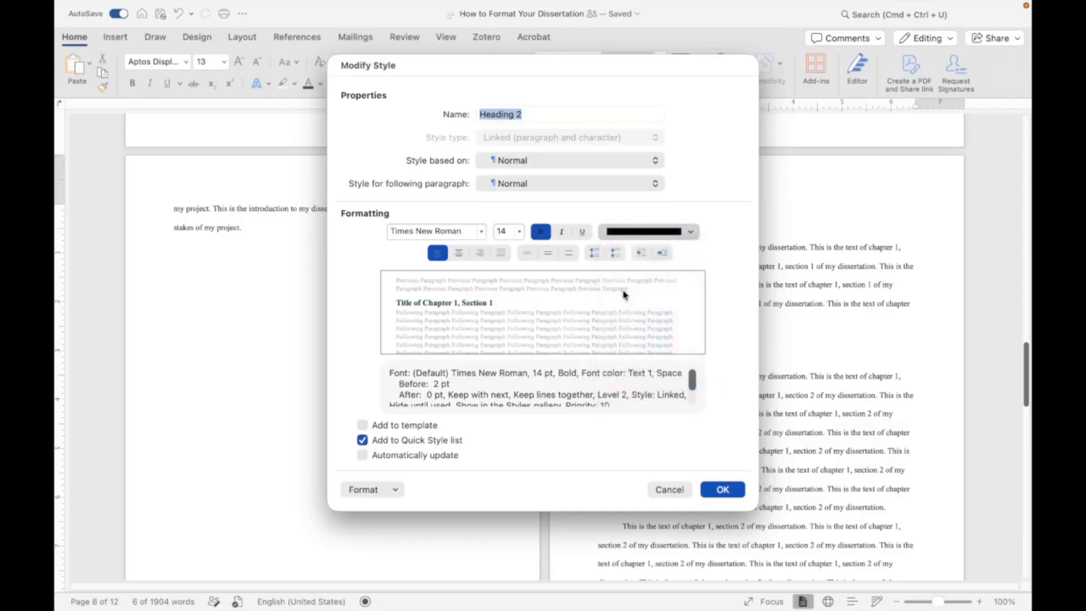
pyautogui.click(568, 253)
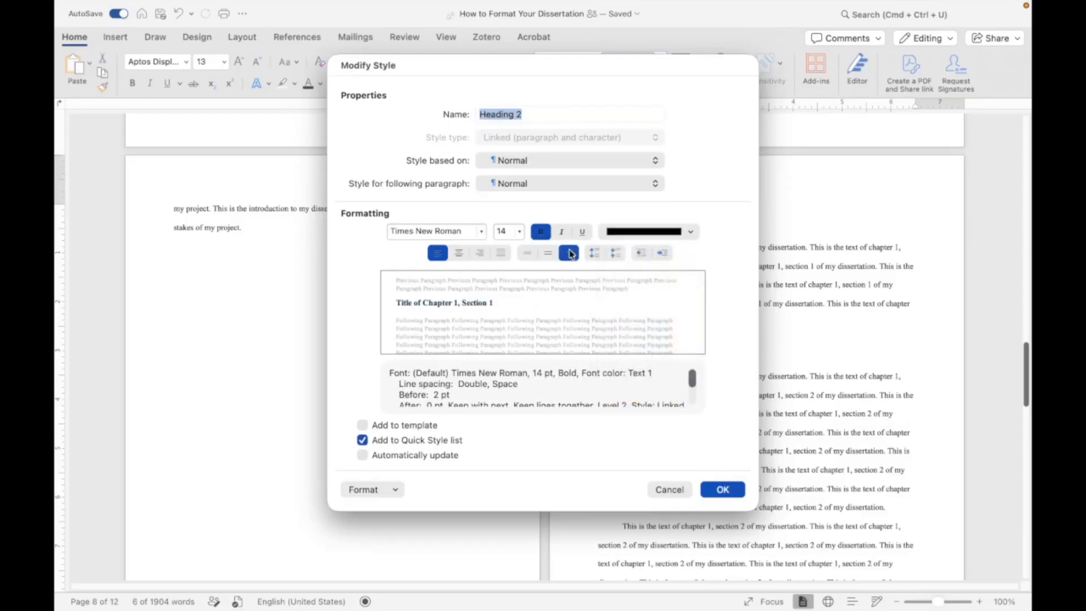
pyautogui.click(722, 490)
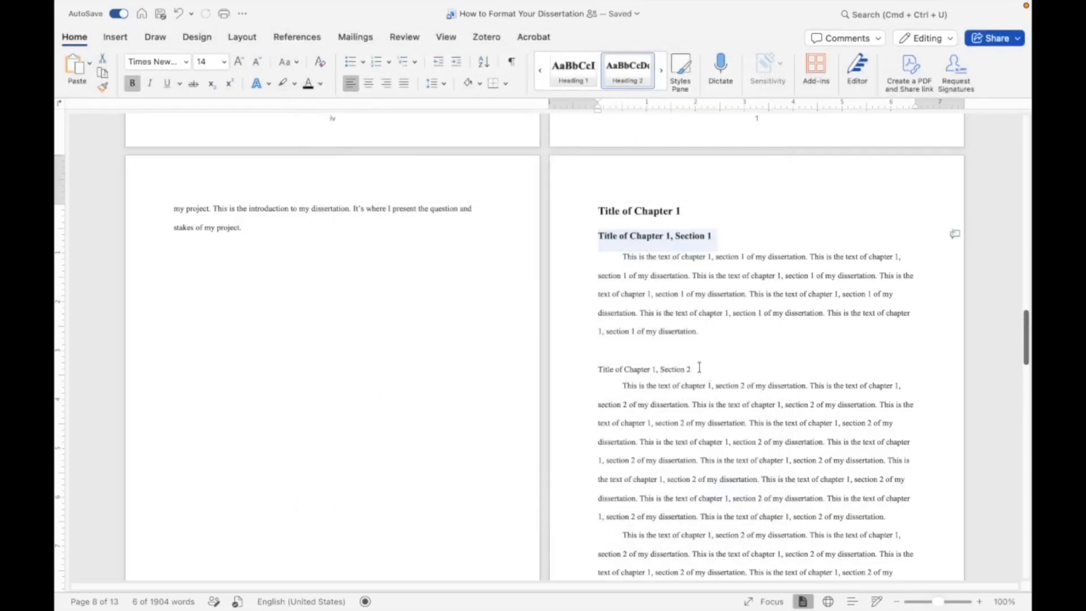
# Apply the Heading 2 style to the Section 2 and Section 3 titles of Chapter 1.
pyautogui.moveTo(699, 368); pyautogui.dragTo(595, 351)
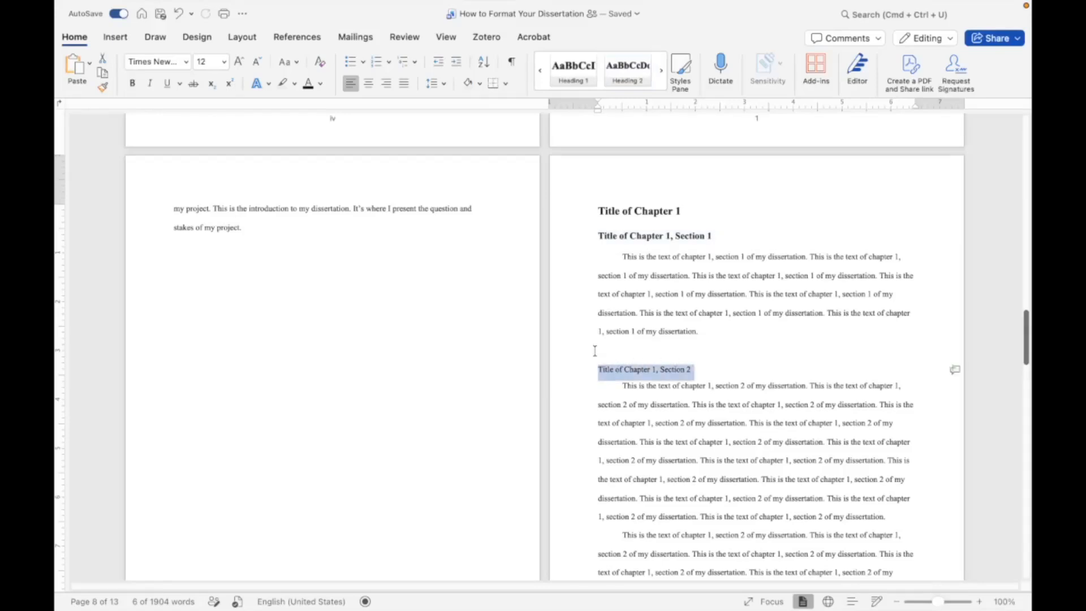
pyautogui.click(627, 73)
pyautogui.scroll(-3, 659, 342)
pyautogui.scroll(-5, 660, 343)
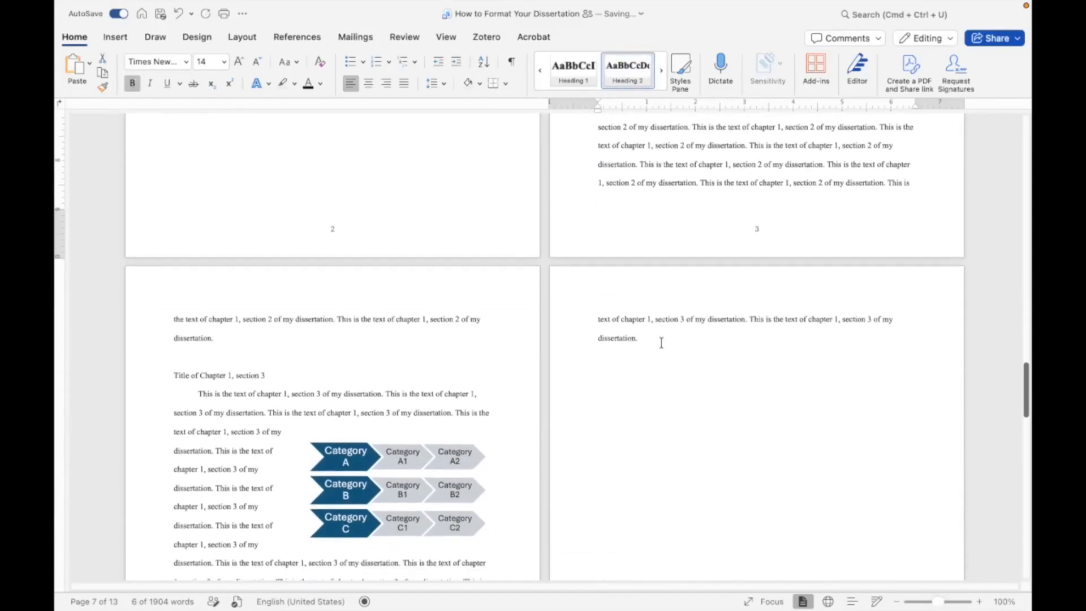
pyautogui.moveTo(269, 344); pyautogui.dragTo(174, 349)
pyautogui.click(627, 73)
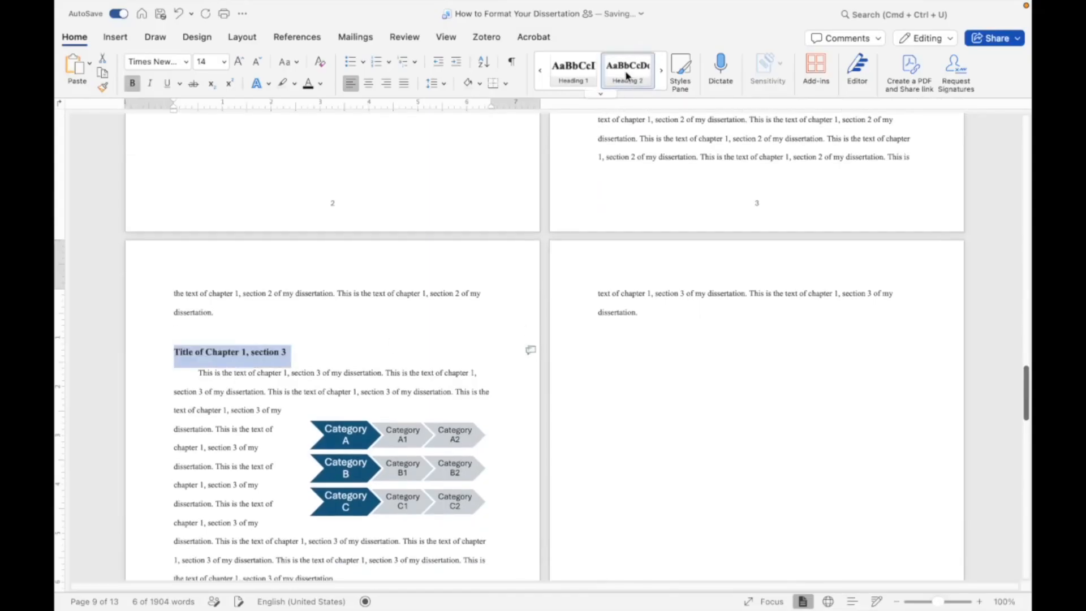
# Apply Heading 1 to the Title of Chapter 2 line and Heading 2 to its Section 1 title.
pyautogui.scroll(-9, 553, 274)
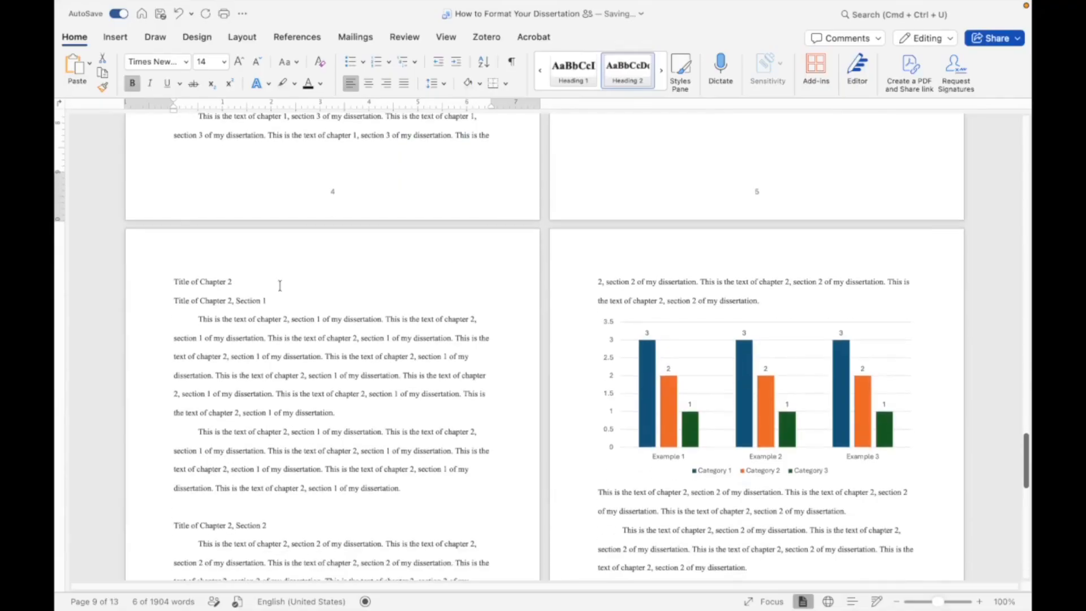
pyautogui.moveTo(240, 280); pyautogui.dragTo(171, 281)
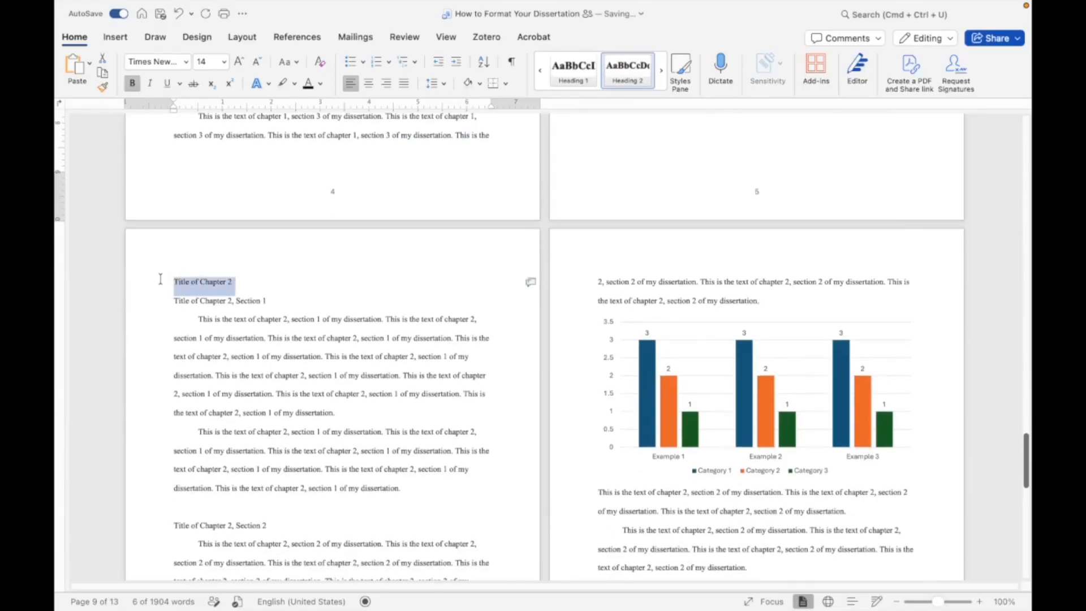
pyautogui.click(574, 78)
pyautogui.moveTo(269, 307); pyautogui.dragTo(189, 306)
pyautogui.click(627, 70)
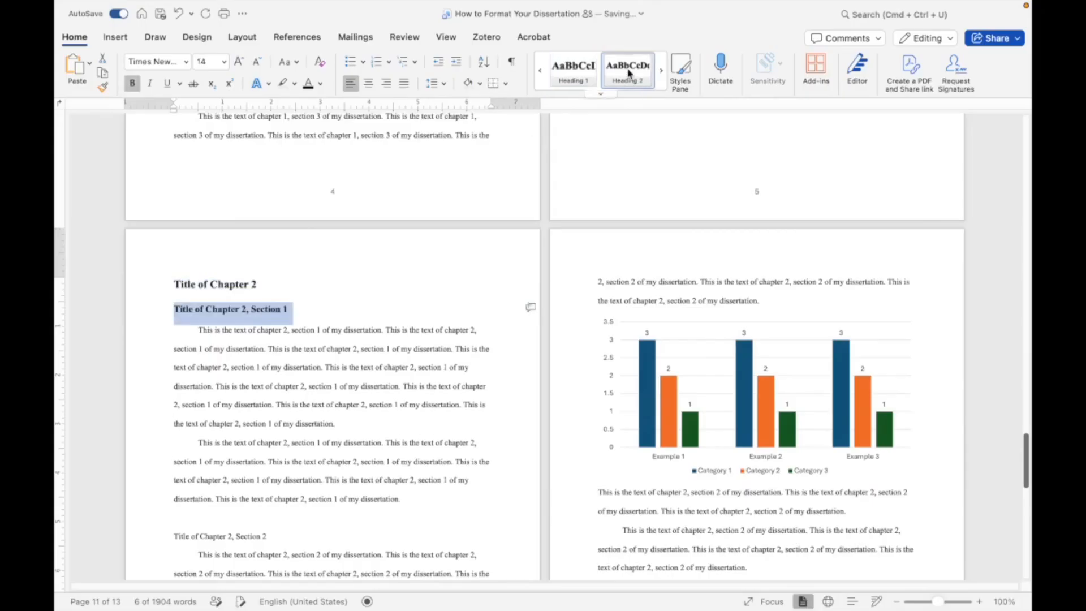
# Apply the Heading 2 style to the Section 2 and Section 3 titles of Chapter 2.
pyautogui.scroll(-4, 337, 412)
pyautogui.moveTo(293, 429); pyautogui.dragTo(195, 437)
pyautogui.moveTo(272, 438); pyautogui.dragTo(185, 442)
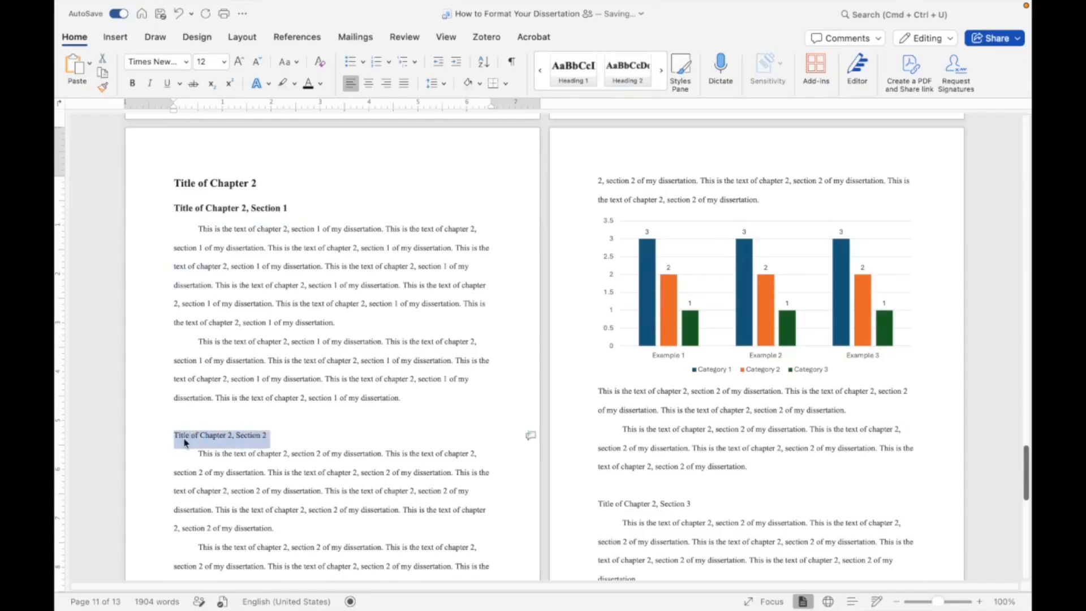
pyautogui.click(626, 72)
pyautogui.scroll(-5, 665, 290)
pyautogui.moveTo(693, 368); pyautogui.dragTo(611, 360)
pyautogui.click(626, 73)
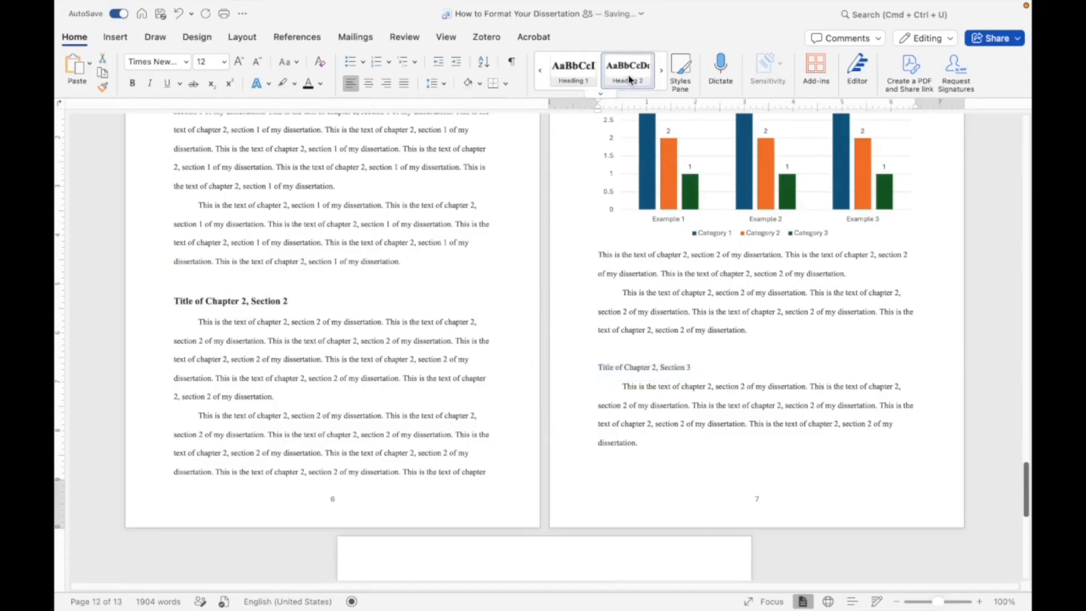
# Apply Heading 1 to the Title of Chapter 3 line and Heading 2 to its Section 1 title.
pyautogui.scroll(-5, 628, 351)
pyautogui.scroll(-5, 628, 351)
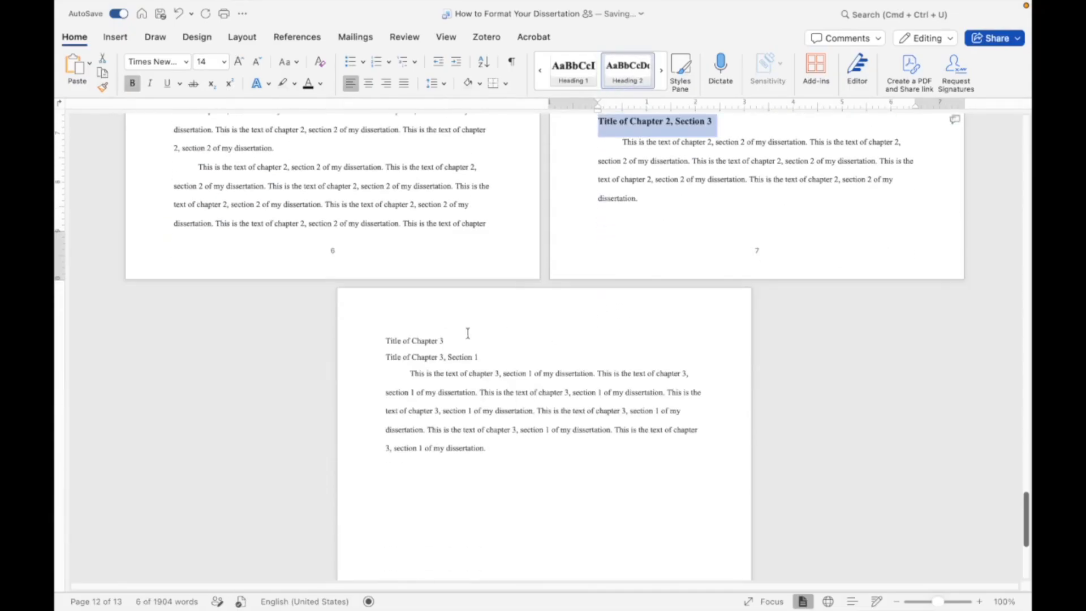
pyautogui.moveTo(468, 333); pyautogui.dragTo(388, 341)
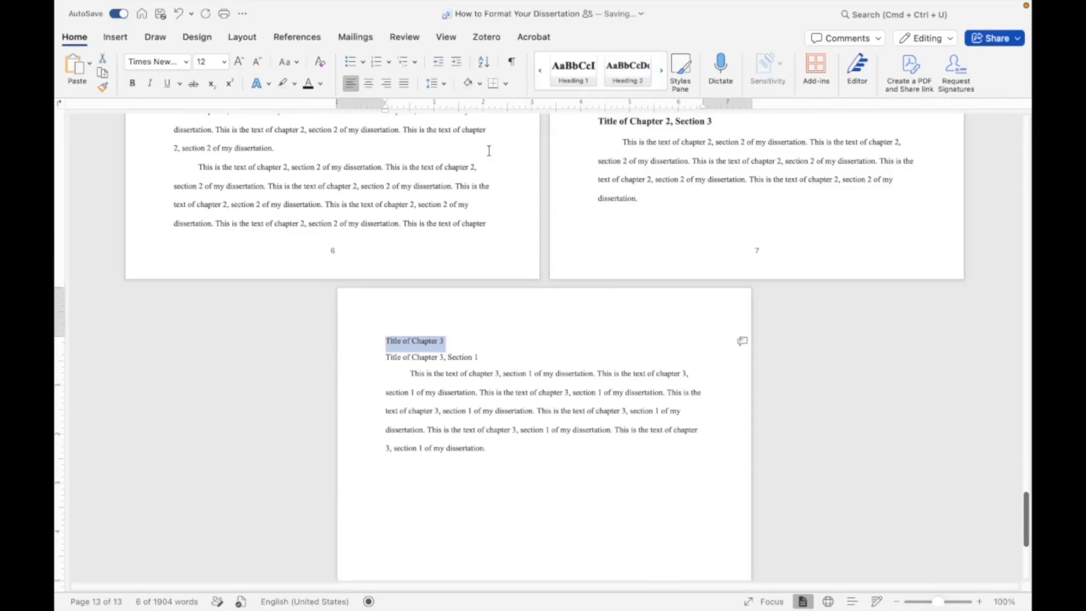
pyautogui.click(573, 72)
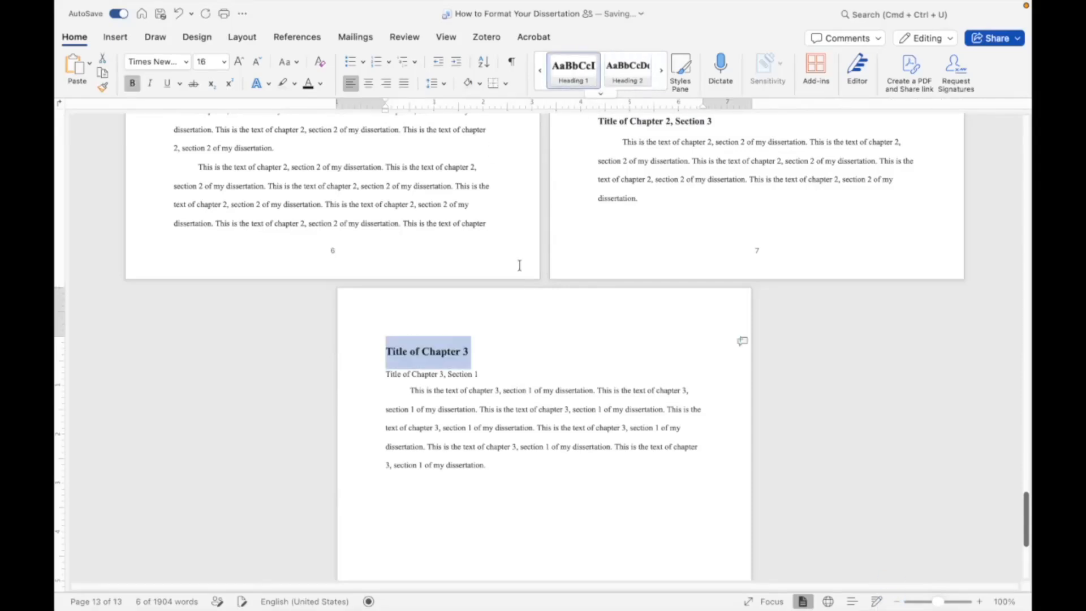
pyautogui.click(495, 374)
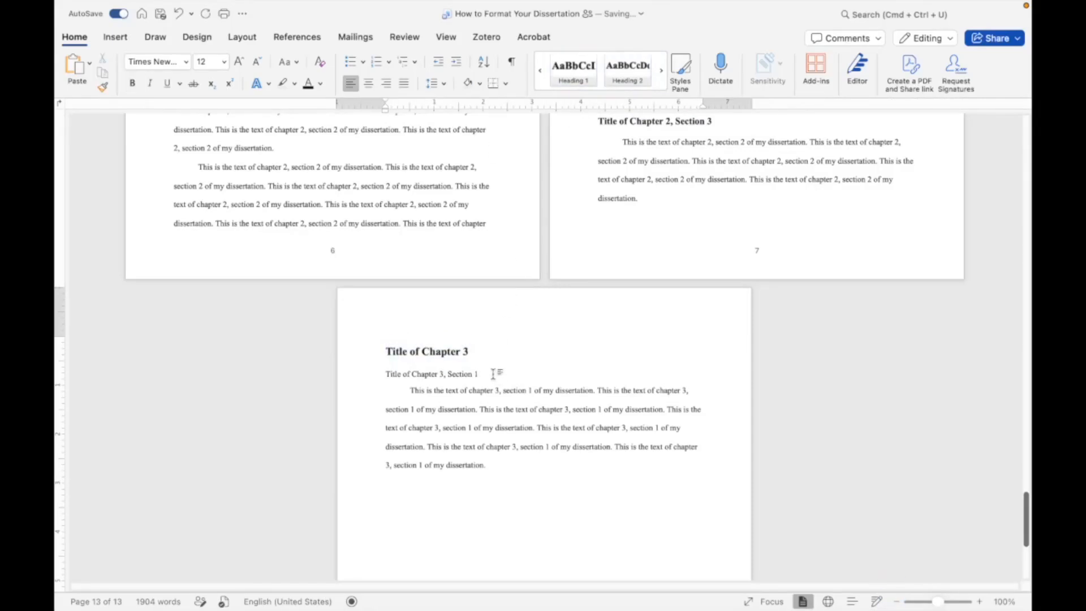
pyautogui.moveTo(493, 373); pyautogui.dragTo(387, 375)
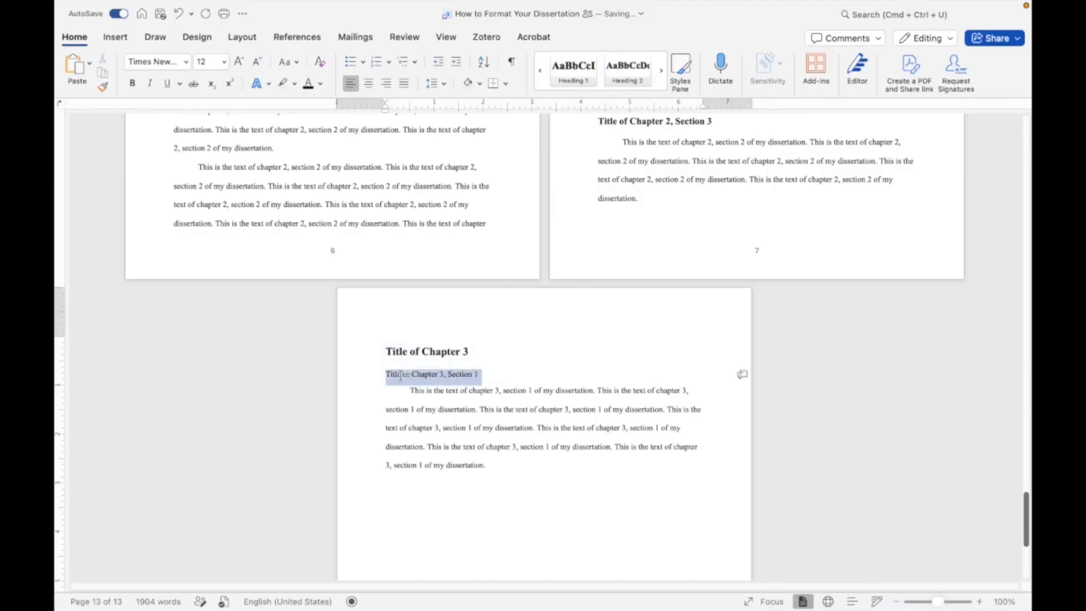
pyautogui.click(621, 79)
pyautogui.scroll(10, 579, 360)
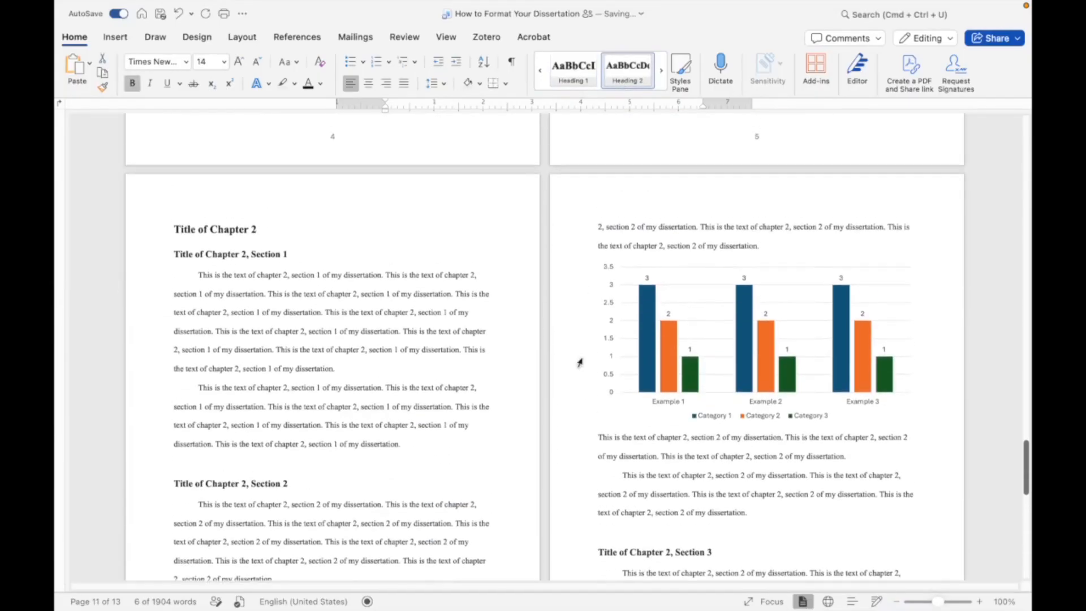
# Update the table of contents so it lists the styled chapter and section headings.
pyautogui.scroll(15, 579, 362)
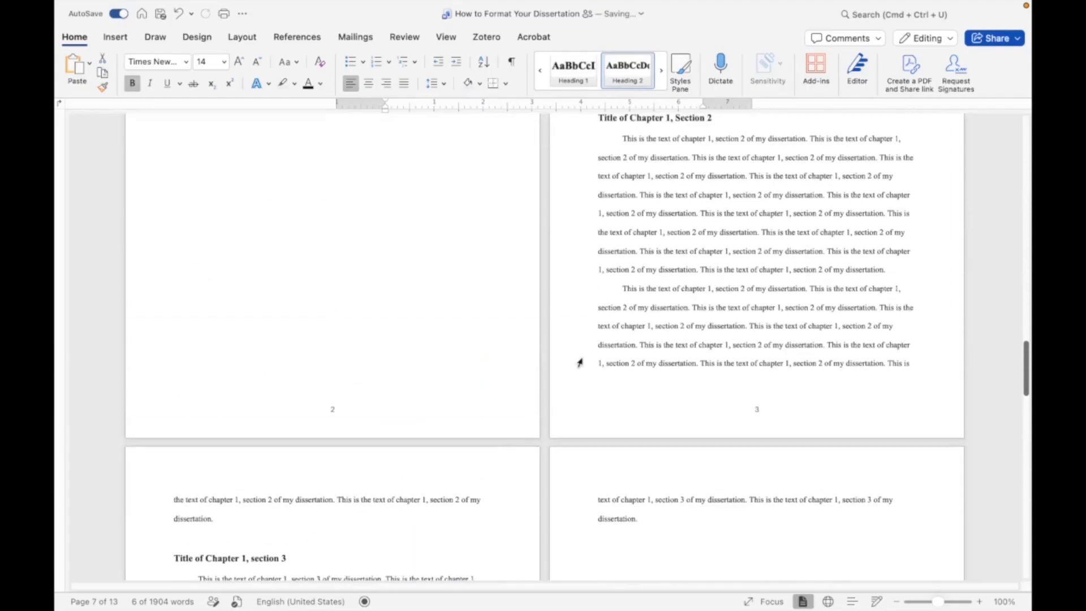
pyautogui.scroll(15, 579, 362)
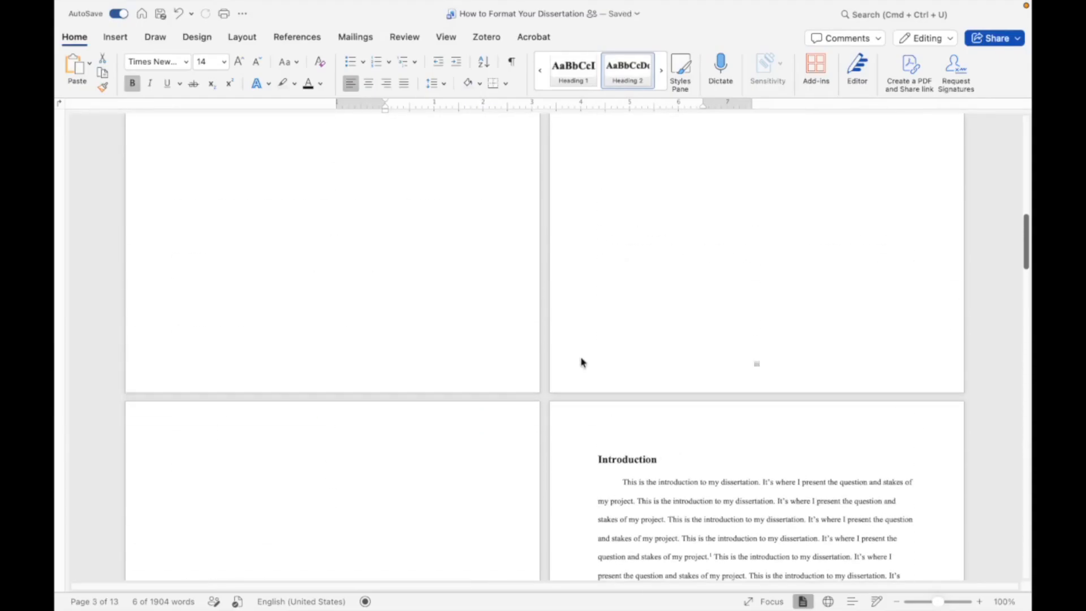
pyautogui.scroll(5, 583, 362)
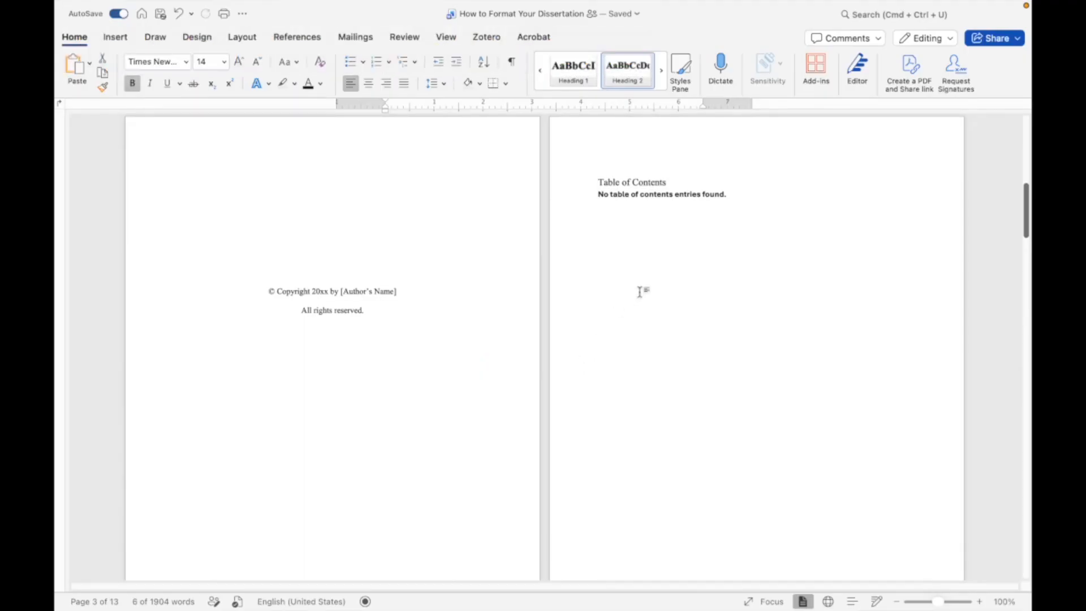
pyautogui.click(667, 185)
pyautogui.click(666, 185)
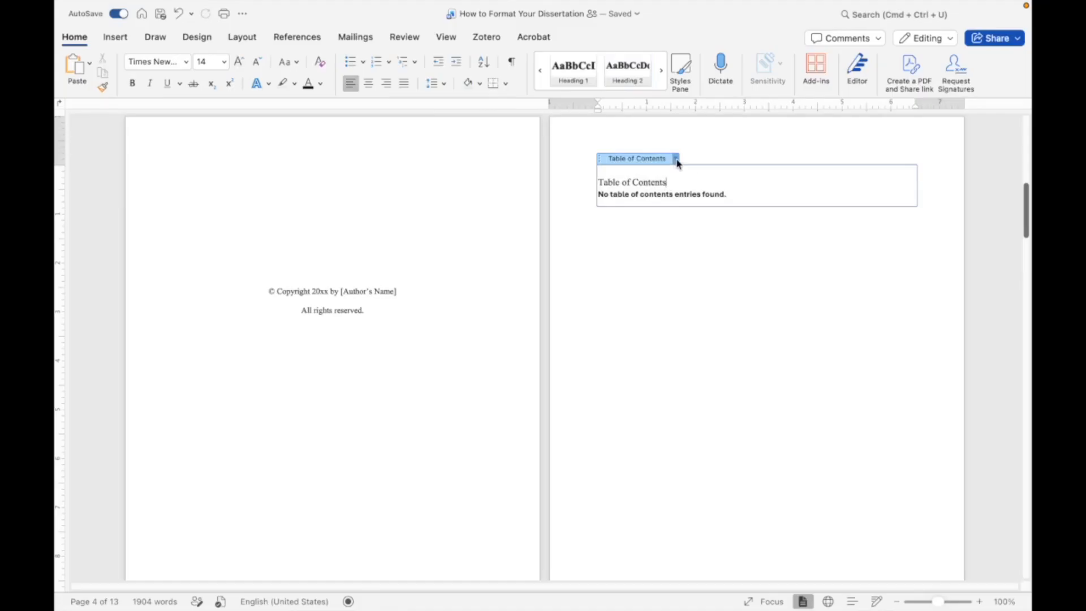
pyautogui.click(676, 160)
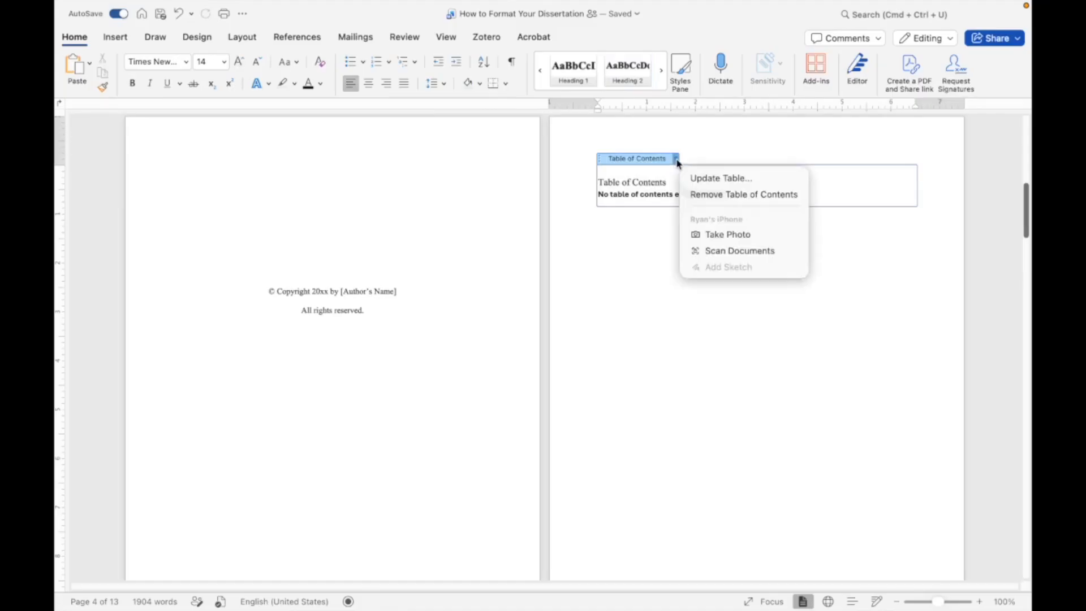
pyautogui.click(705, 180)
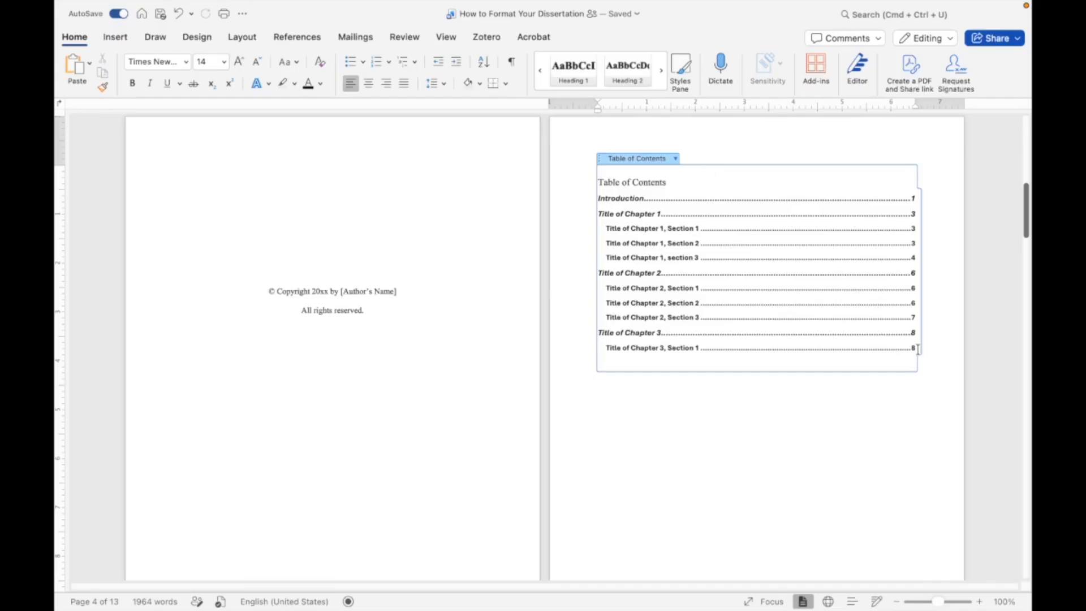
# Remove the italics from the table of contents entries and apply the Heading 1 style to the Table of Contents title.
pyautogui.moveTo(917, 348); pyautogui.dragTo(599, 198)
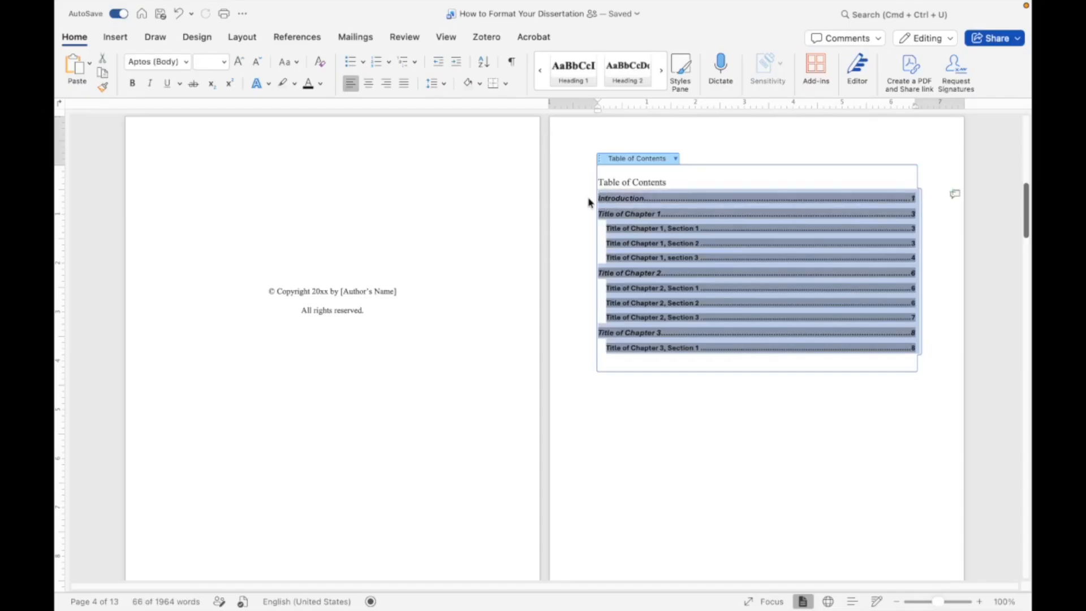
pyautogui.click(150, 84)
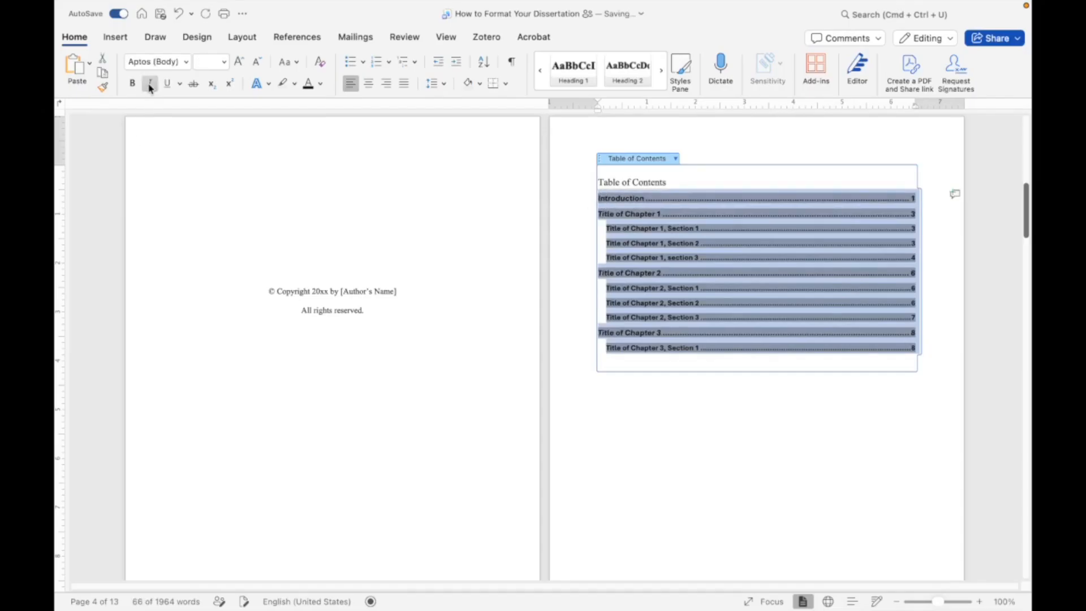
pyautogui.click(636, 367)
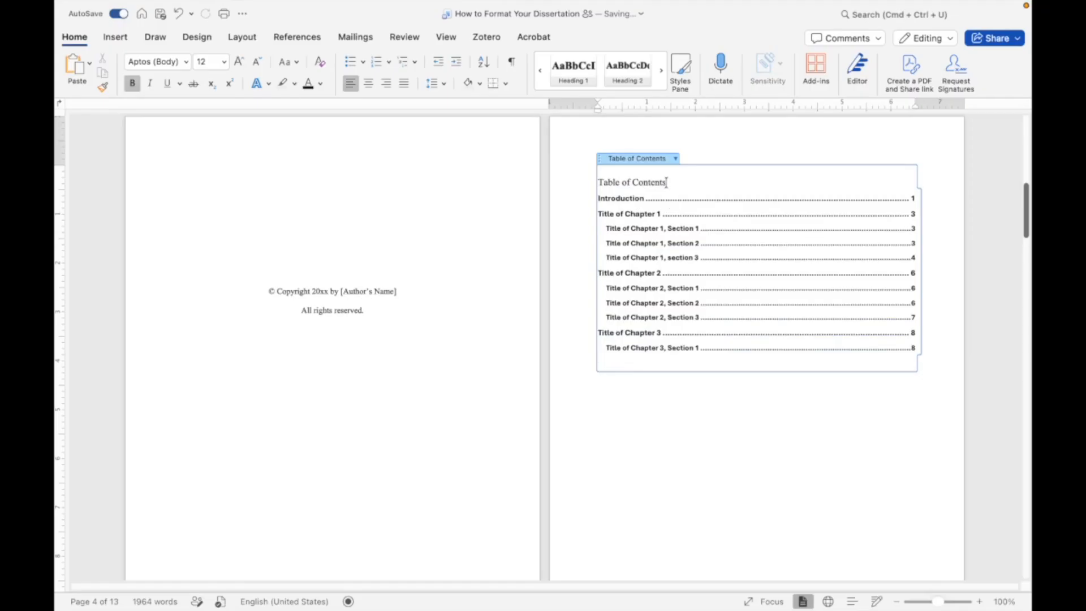
pyautogui.moveTo(666, 182); pyautogui.dragTo(605, 183)
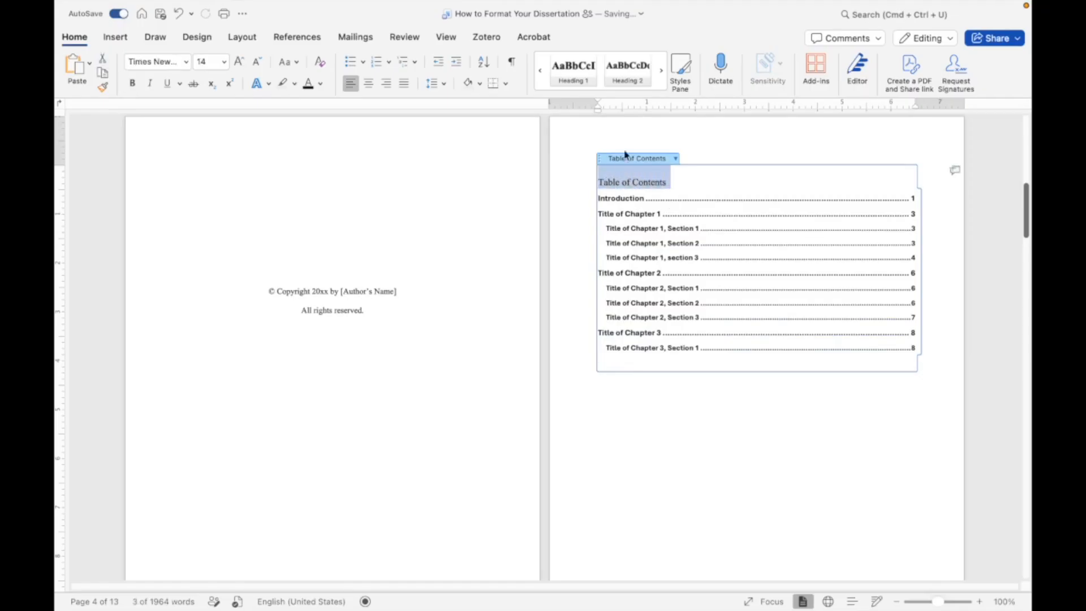
pyautogui.click(576, 74)
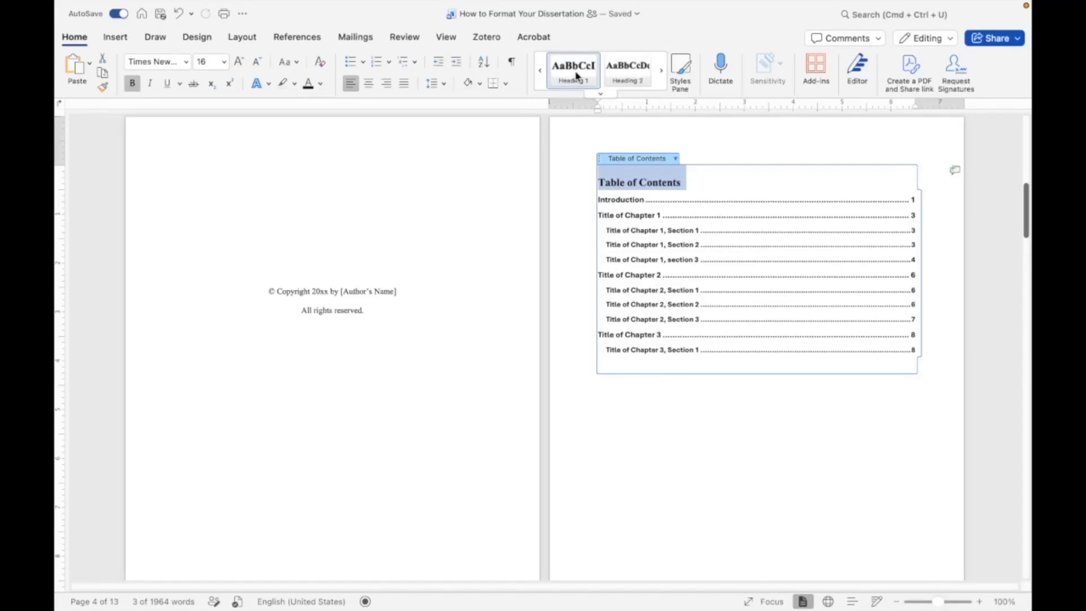
# Follow the contents links to Chapter 1, Section 2 and to Chapter 3, returning to the table of contents after each.
pyautogui.click(653, 246)
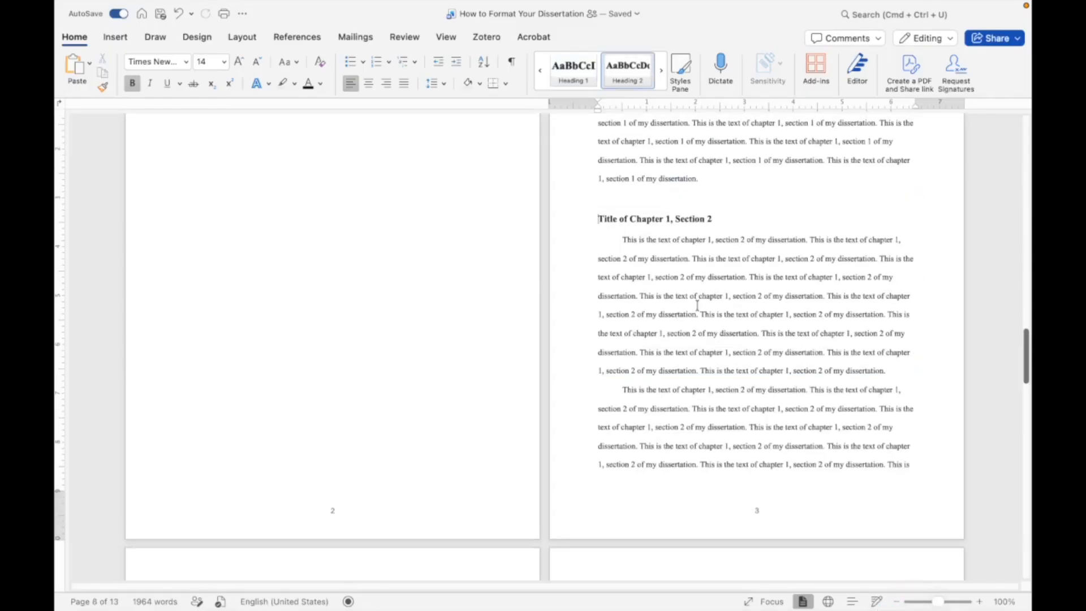
pyautogui.scroll(2, 696, 306)
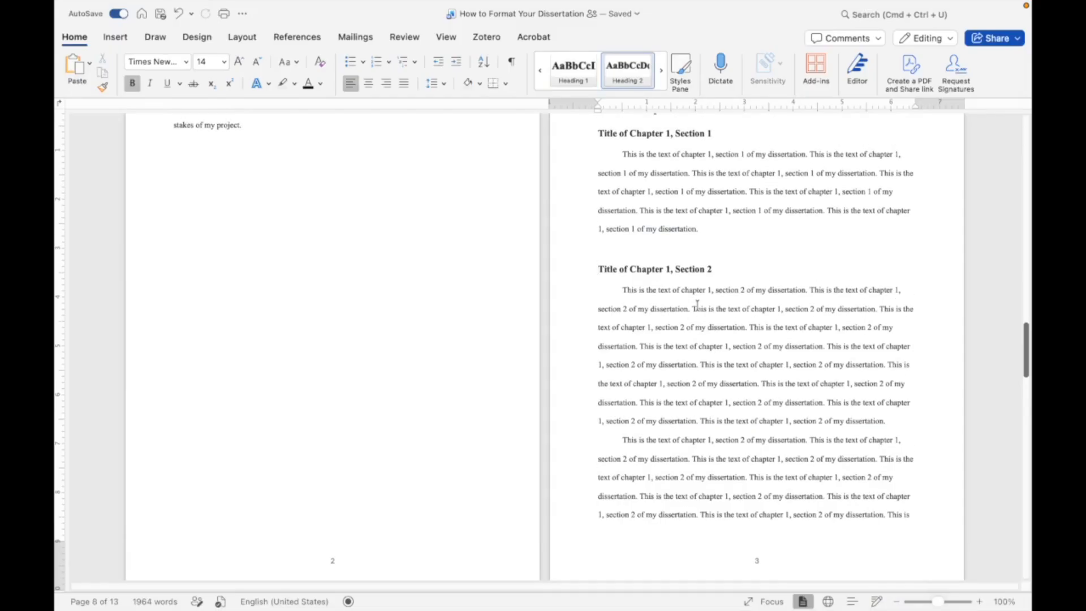
pyautogui.scroll(20, 652, 306)
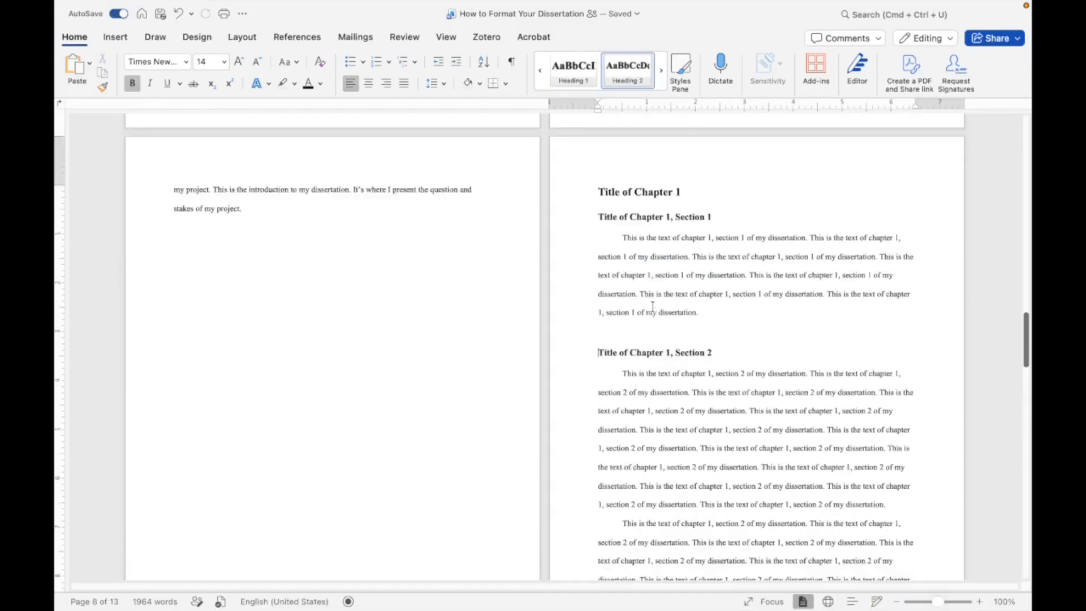
pyautogui.scroll(1, 653, 308)
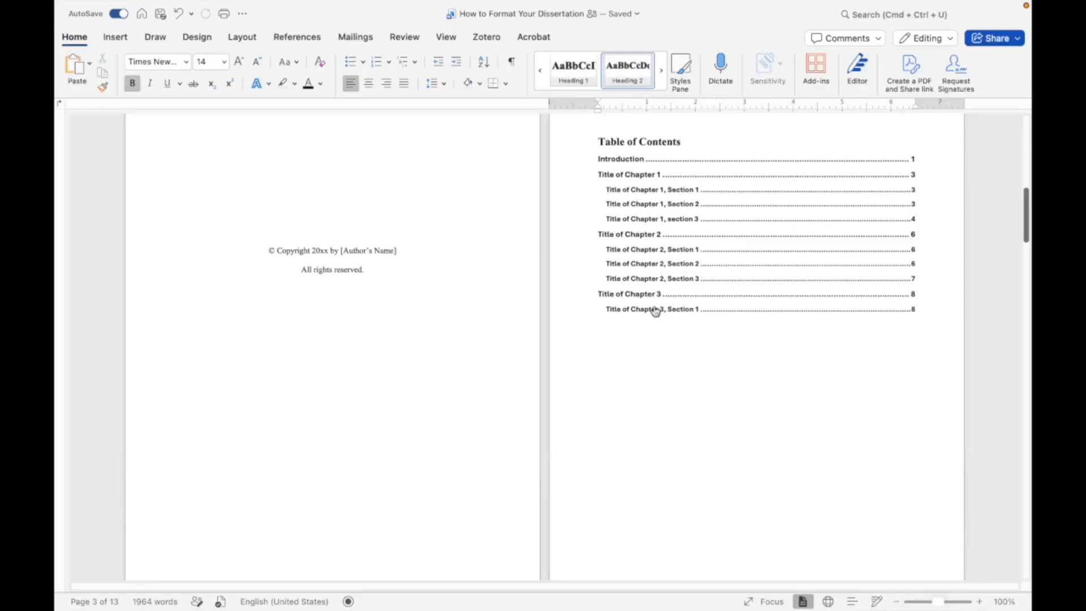
pyautogui.click(631, 310)
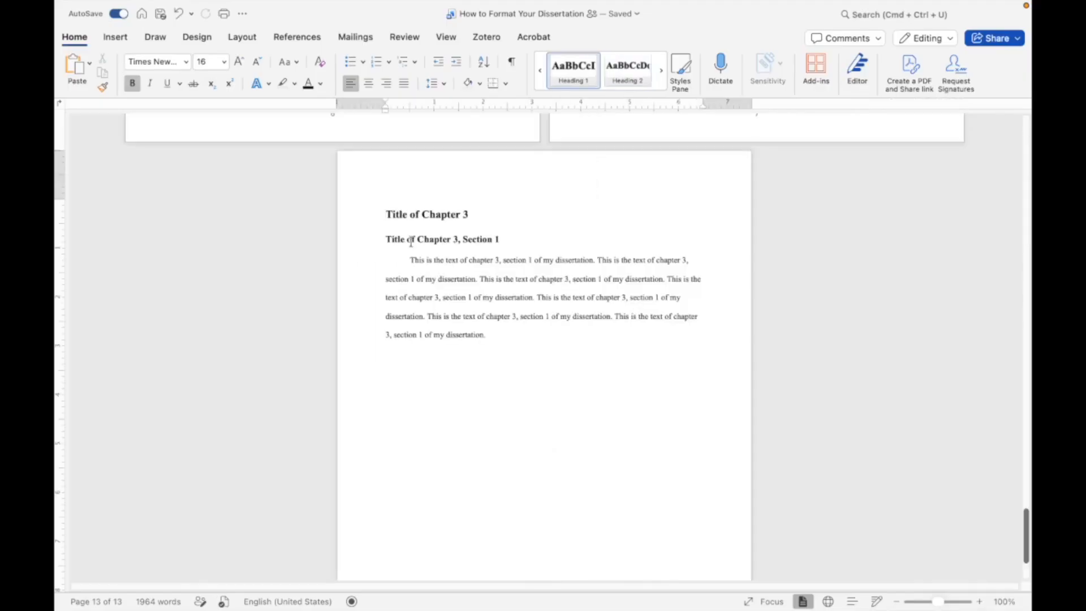
pyautogui.scroll(20, 467, 265)
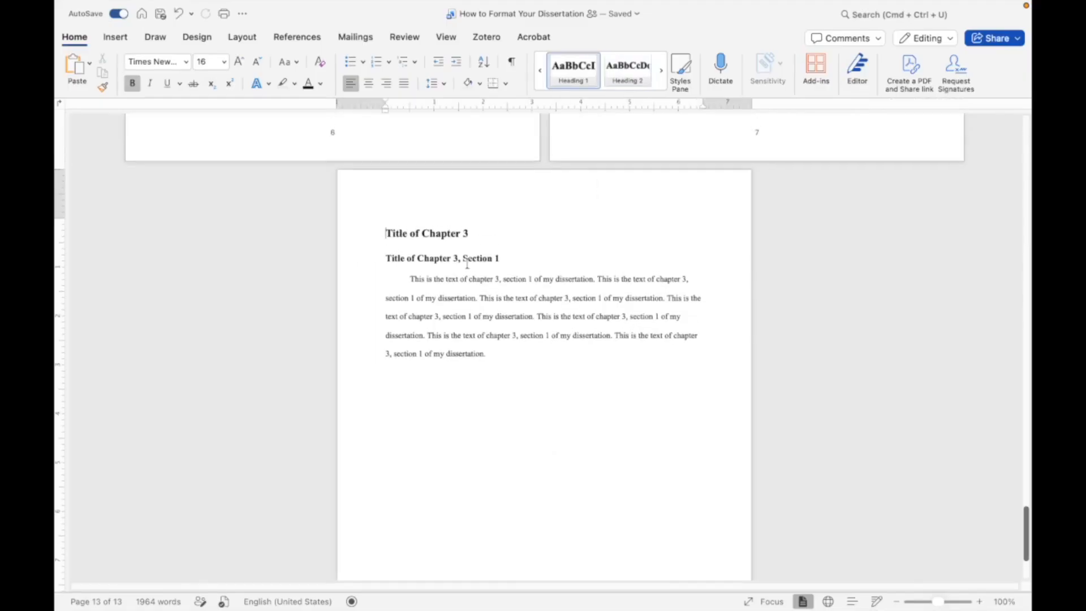
pyautogui.scroll(20, 467, 264)
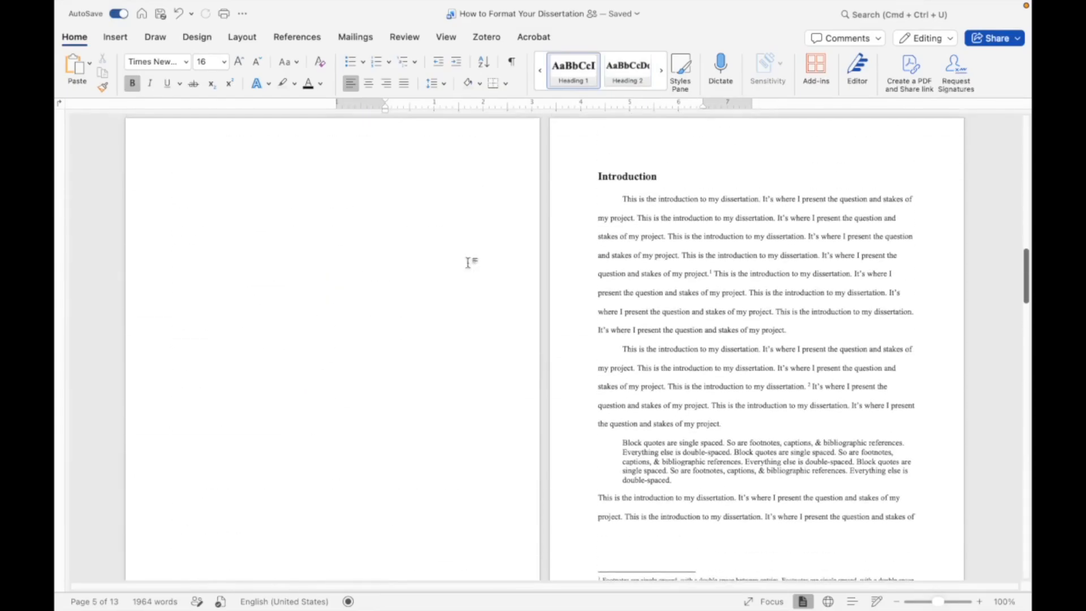
pyautogui.scroll(10, 467, 262)
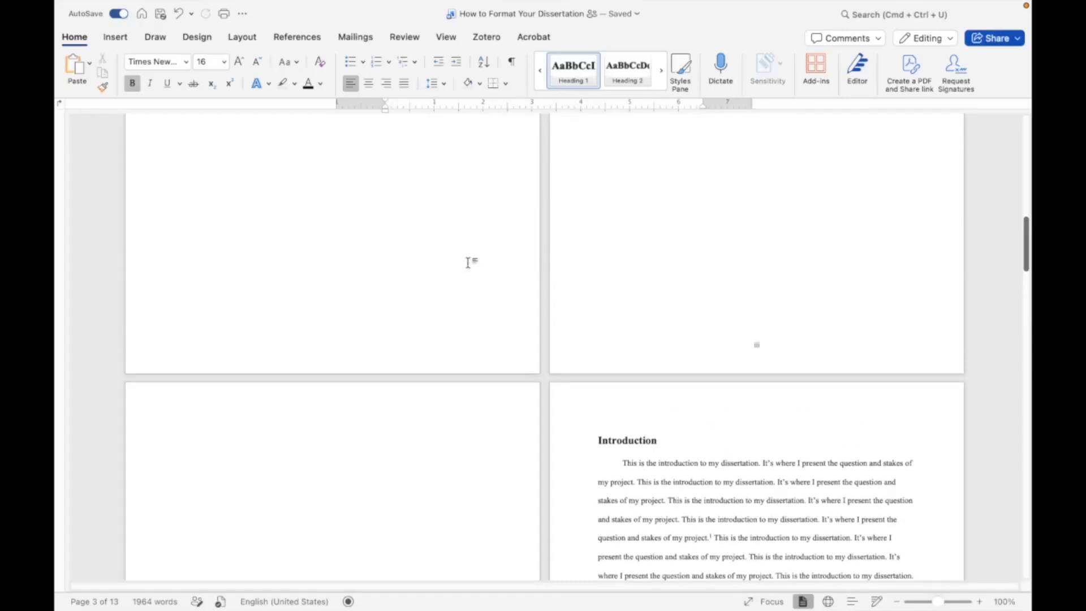
pyautogui.scroll(10, 467, 262)
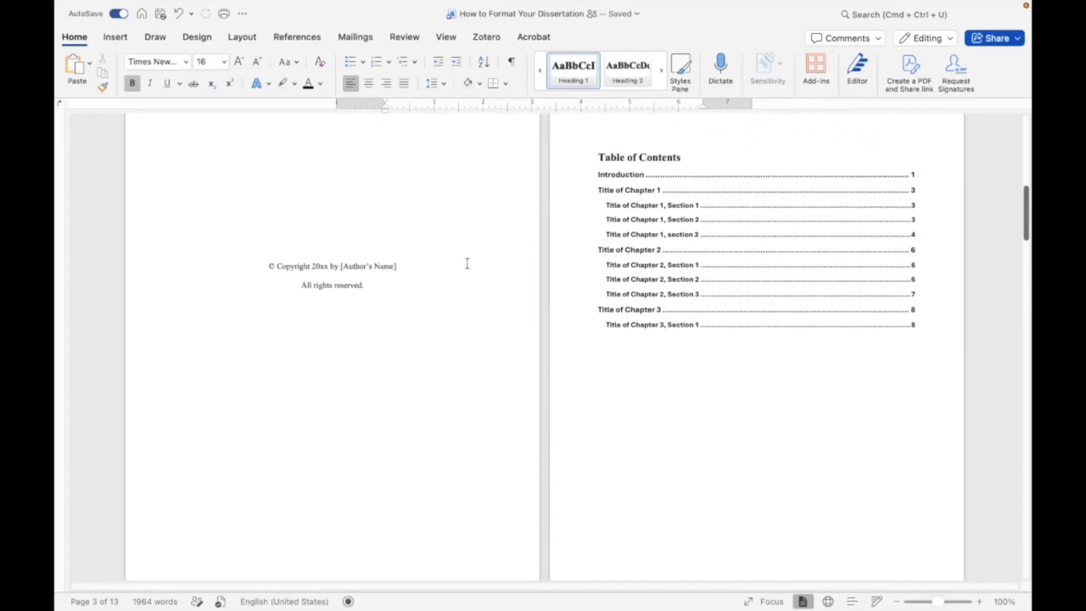
# Change the Chapter 1 title to "Awesome Title of Chapter 1" and rename its Section 1 title as "Introduction".
pyautogui.scroll(-5, 744, 332)
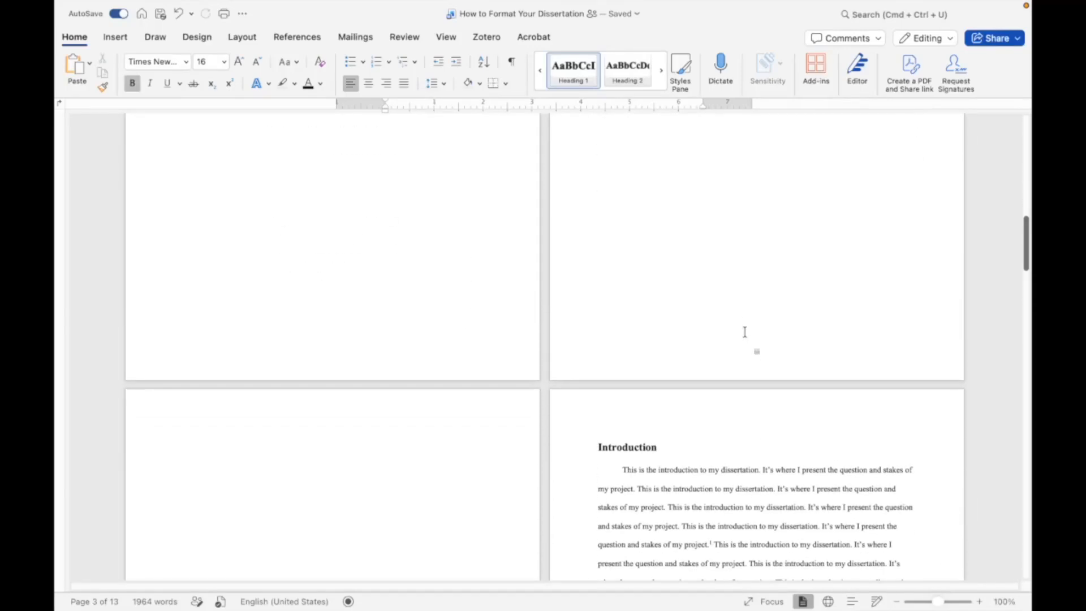
pyautogui.scroll(-4, 744, 332)
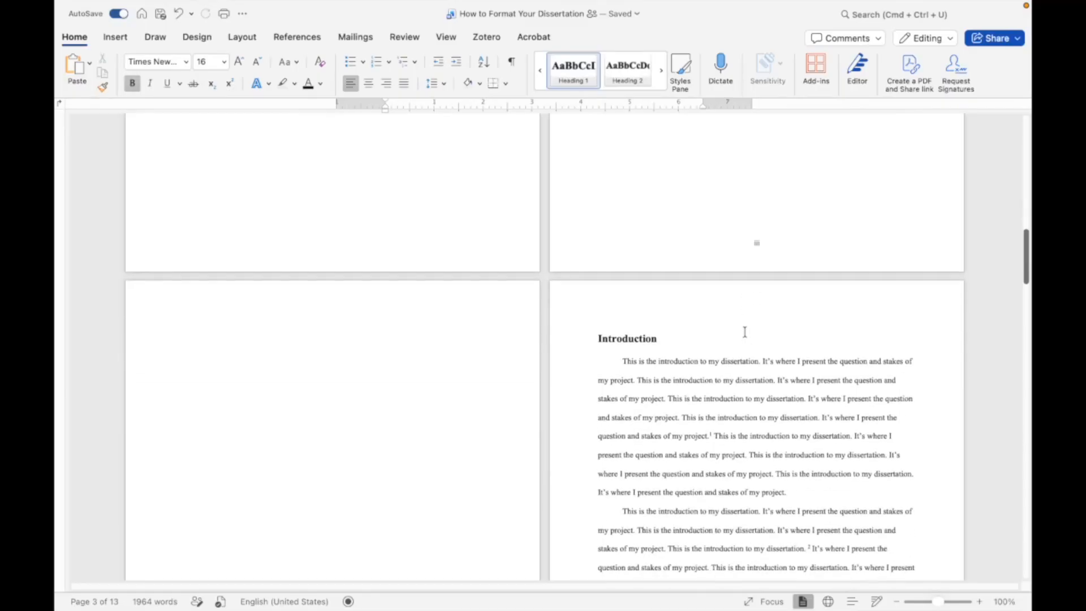
pyautogui.scroll(-20, 744, 332)
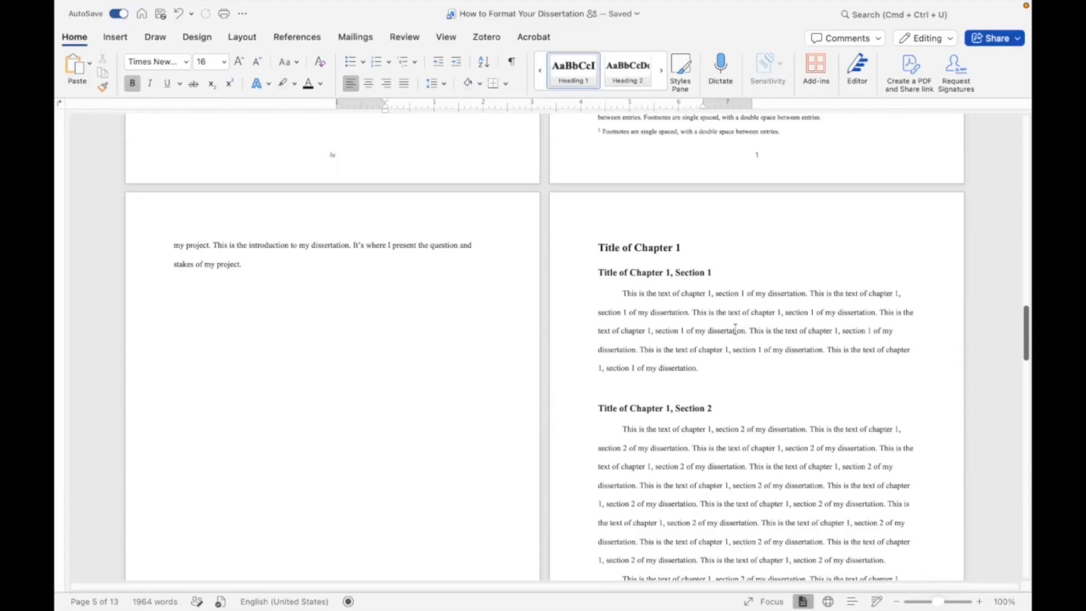
pyautogui.click(604, 248)
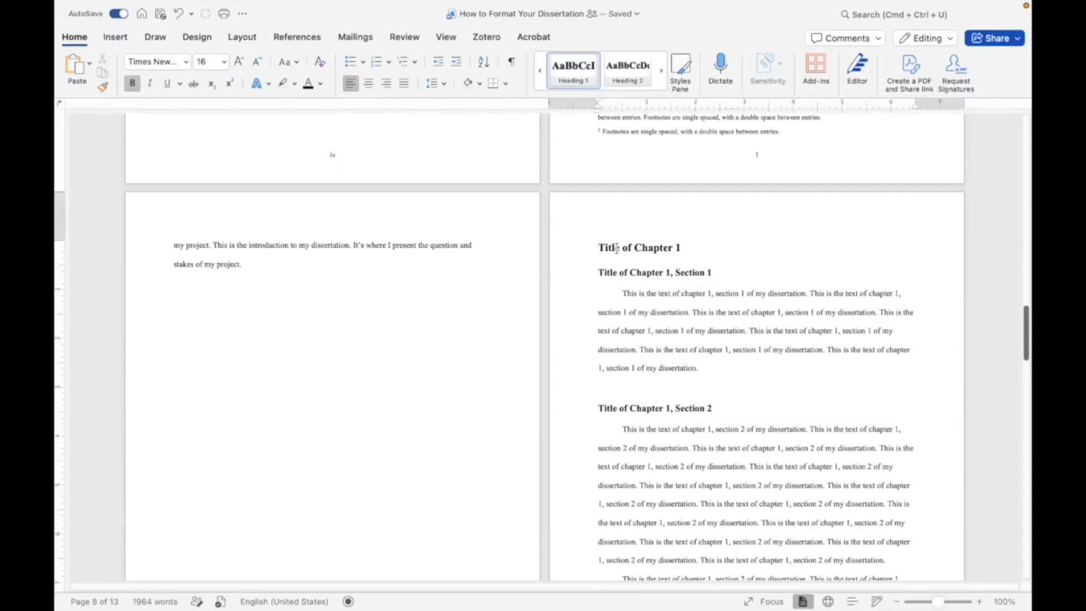
pyautogui.write('A')
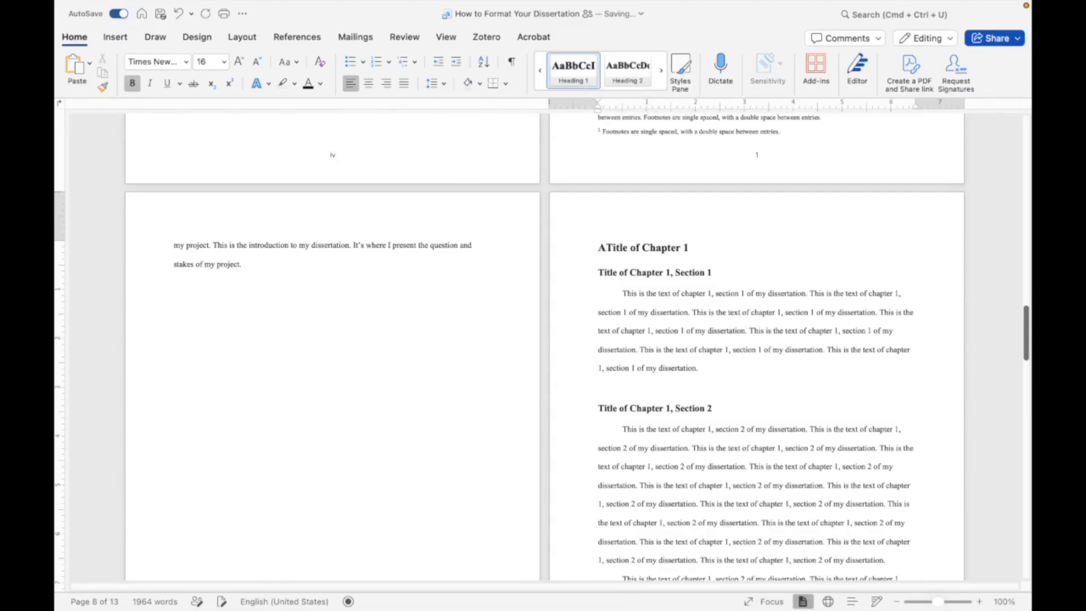
pyautogui.write('wesome')
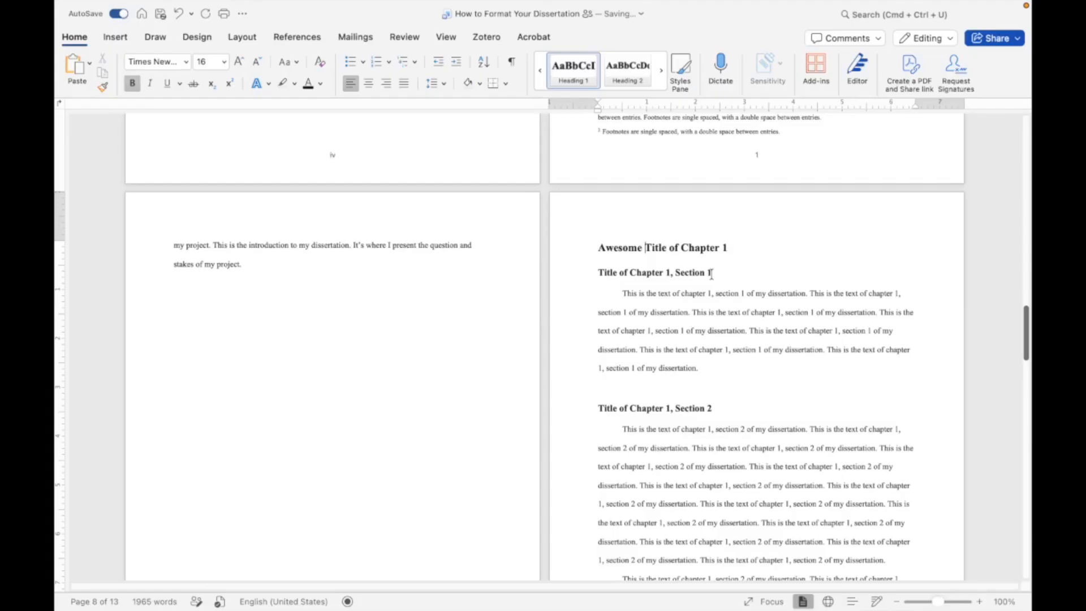
pyautogui.moveTo(712, 274); pyautogui.dragTo(615, 274)
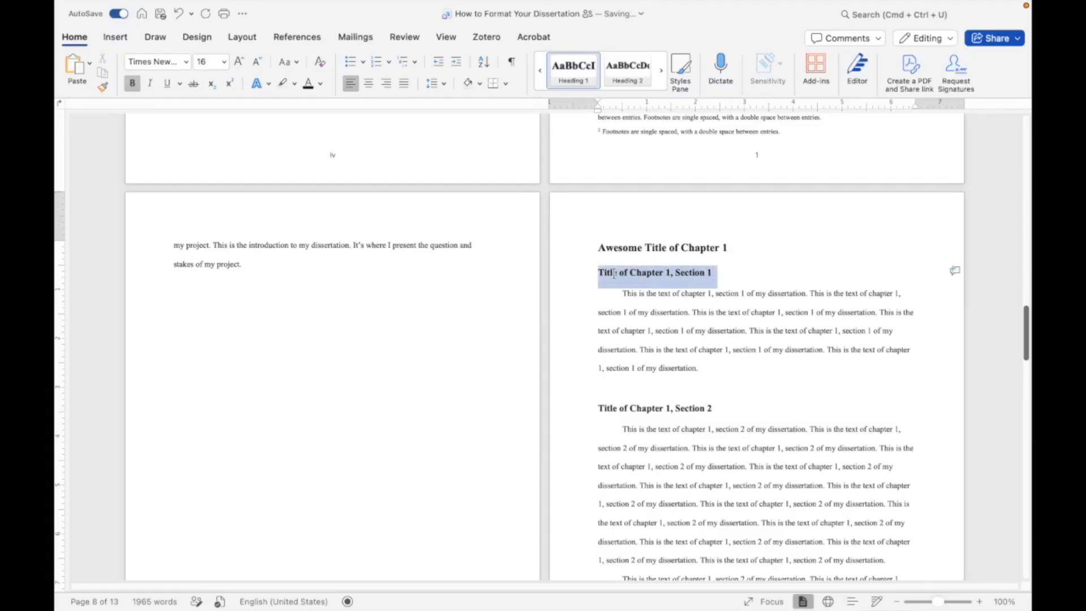
pyautogui.write('Introduction')
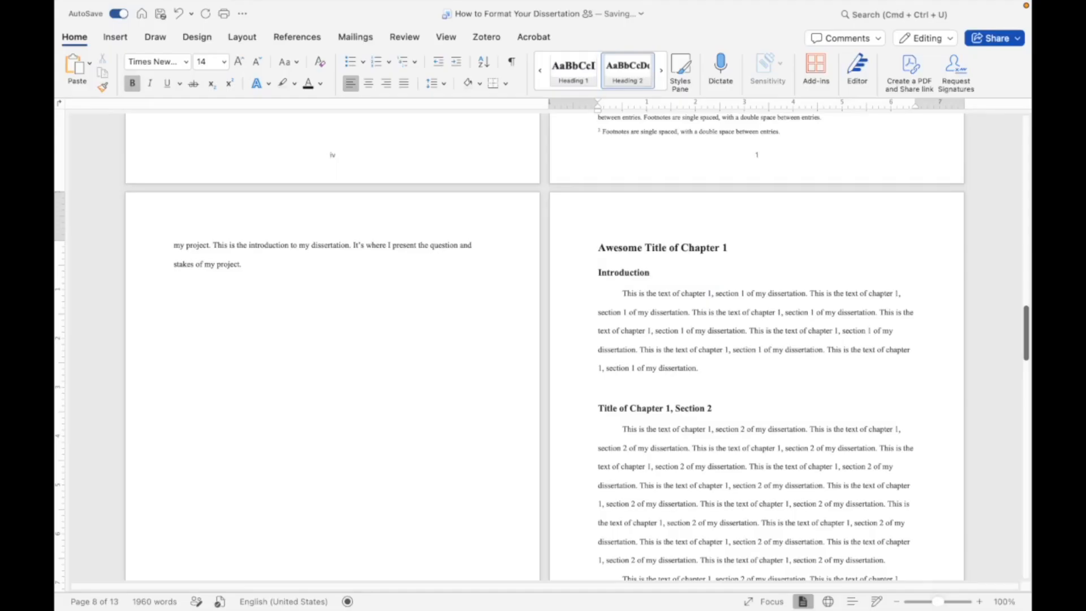
# Insert a copy of the second paragraph of Chapter 2, Section 1 below the original and check how the following pages shift.
pyautogui.scroll(-15, 543, 345)
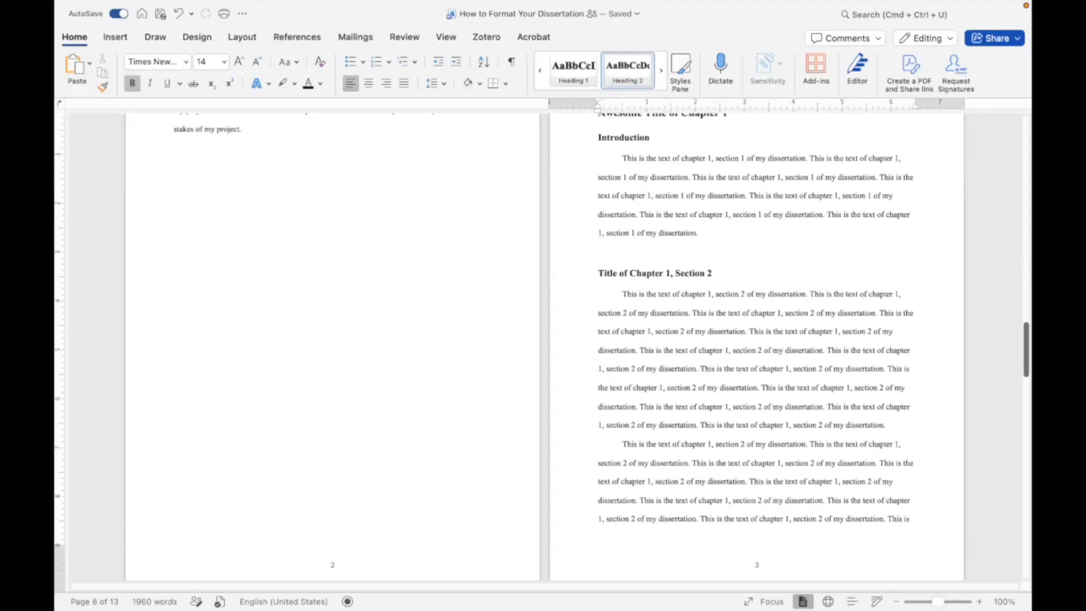
pyautogui.scroll(-20, 543, 345)
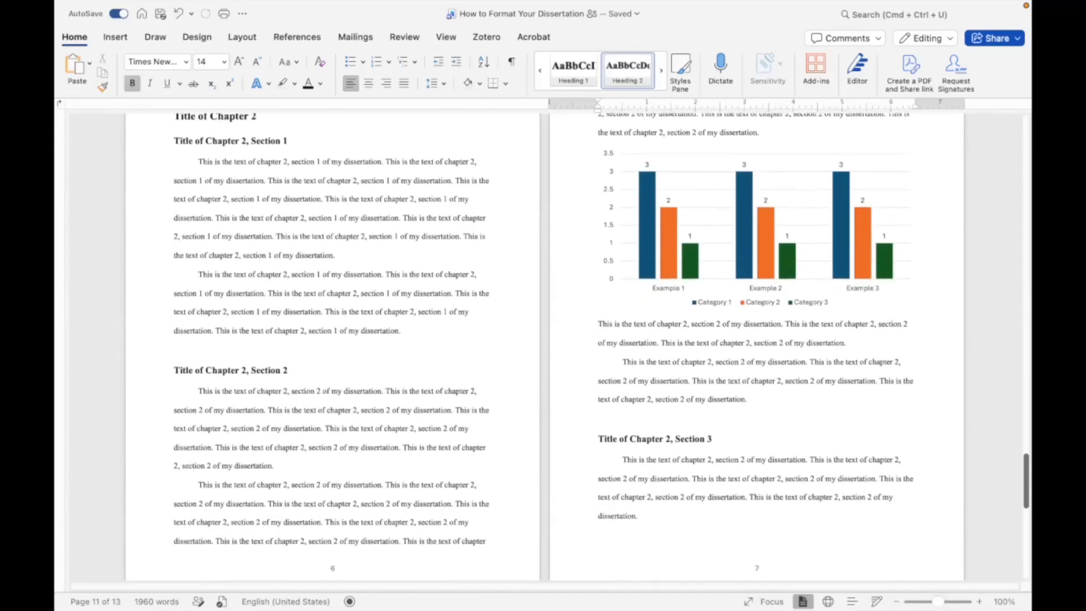
pyautogui.scroll(8, 456, 299)
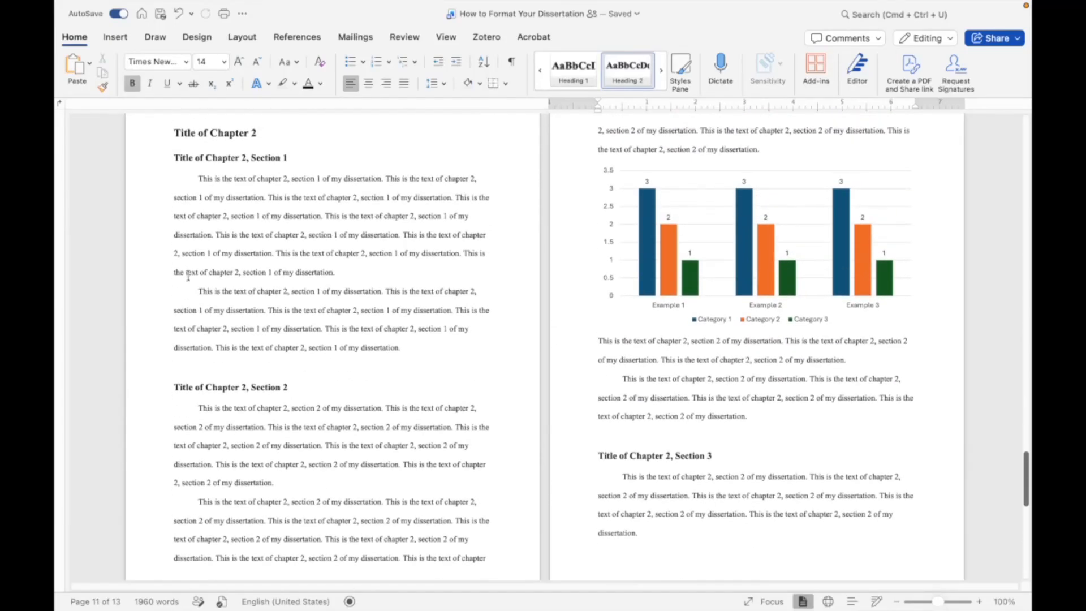
pyautogui.moveTo(200, 291); pyautogui.dragTo(410, 359)
pyautogui.click(407, 355)
pyautogui.press('Return')
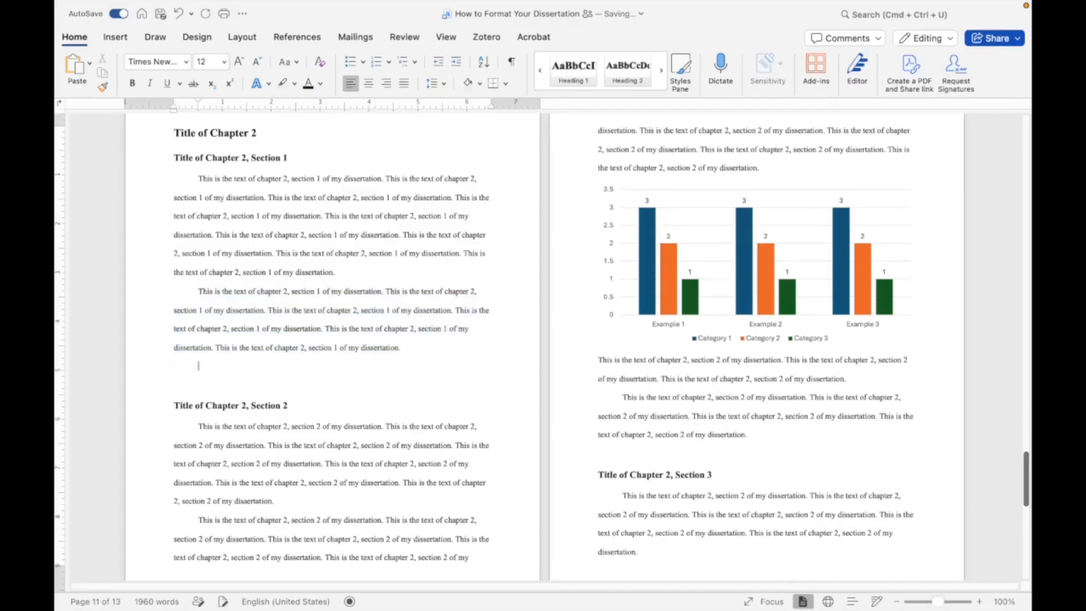
pyautogui.write('This is the text of chapter 2, section 1 of my dissertation. This is the text of chapter 2, section 1 of my dissertation. This is the text of chapter 2, section 1 of my dissertation. This is the text of chapter 2, section 1 of my dissertation. This is the text of chapter 2, section 1 of my dissertation.')
pyautogui.scroll(-3, 411, 353)
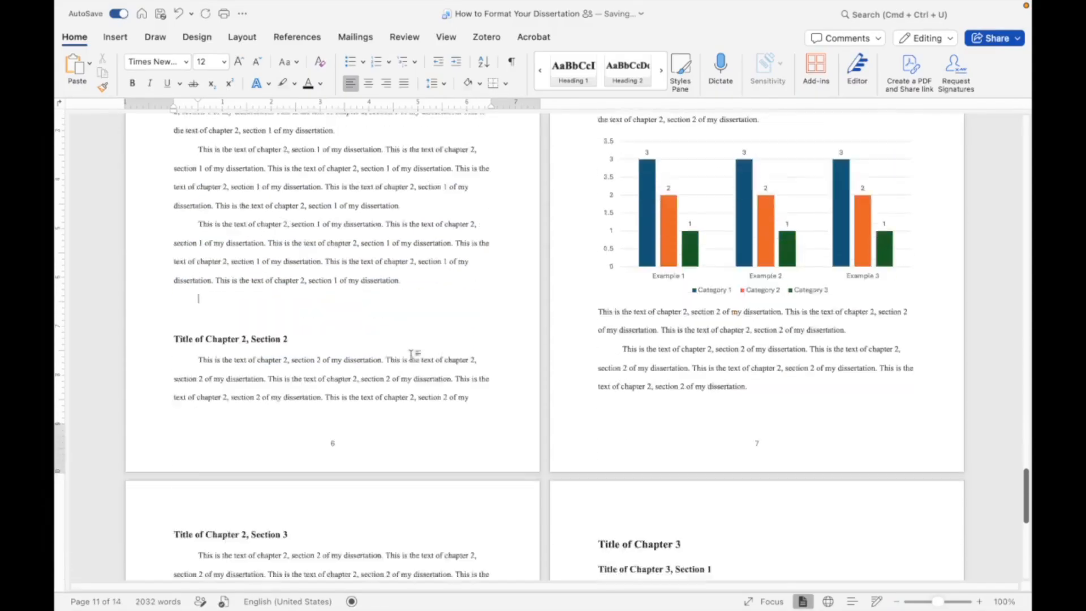
pyautogui.scroll(-5, 412, 353)
pyautogui.scroll(3, 410, 356)
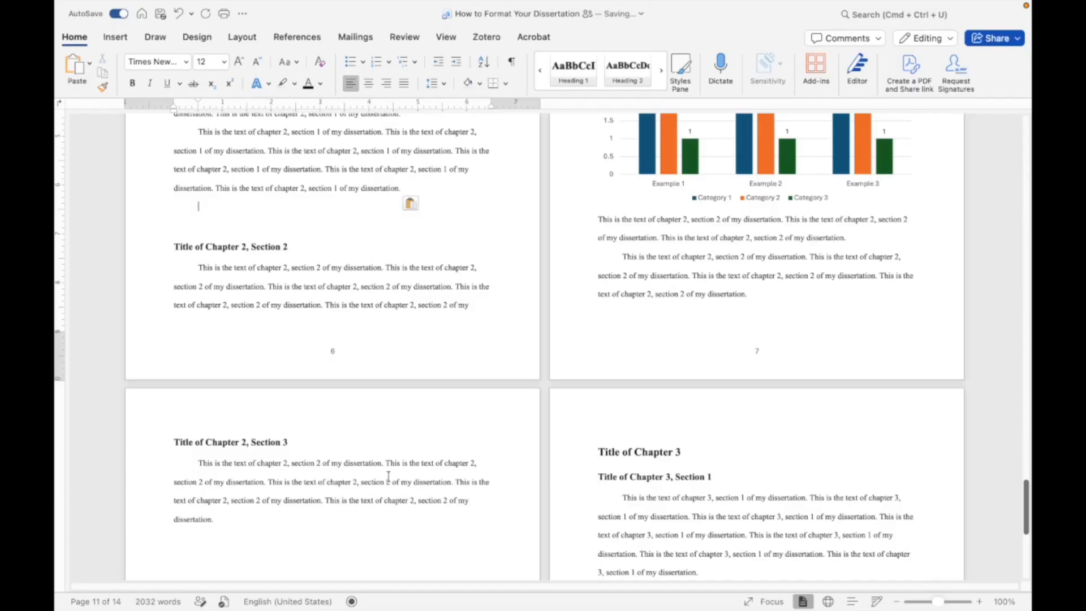
pyautogui.scroll(2, 389, 476)
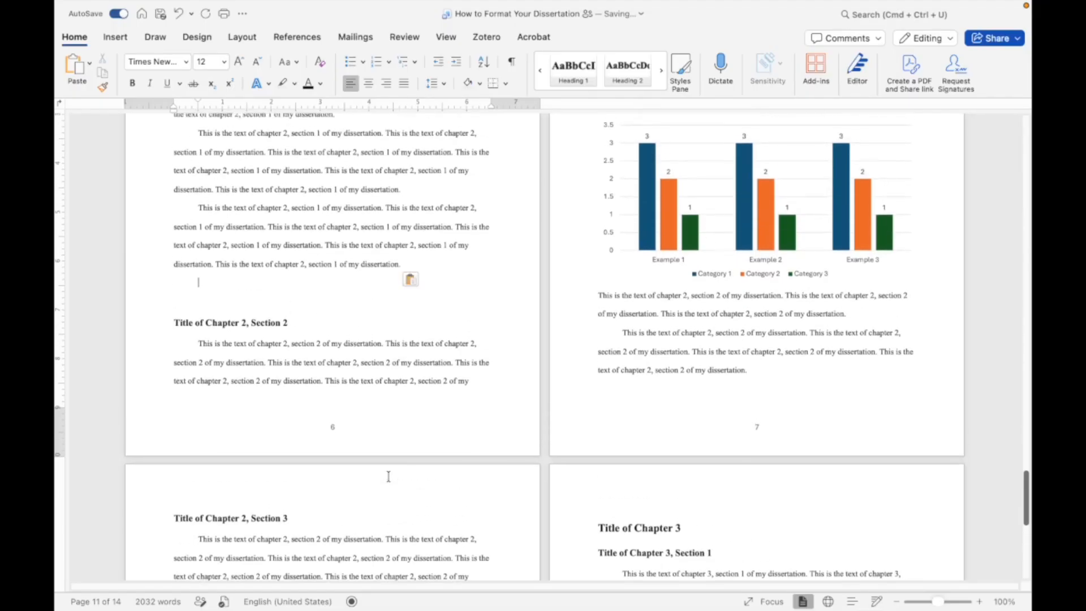
# Insert a page break after the last paragraph of Chapter 3, Section 1 and enter "Conclusion" on the new page.
pyautogui.scroll(-2, 388, 476)
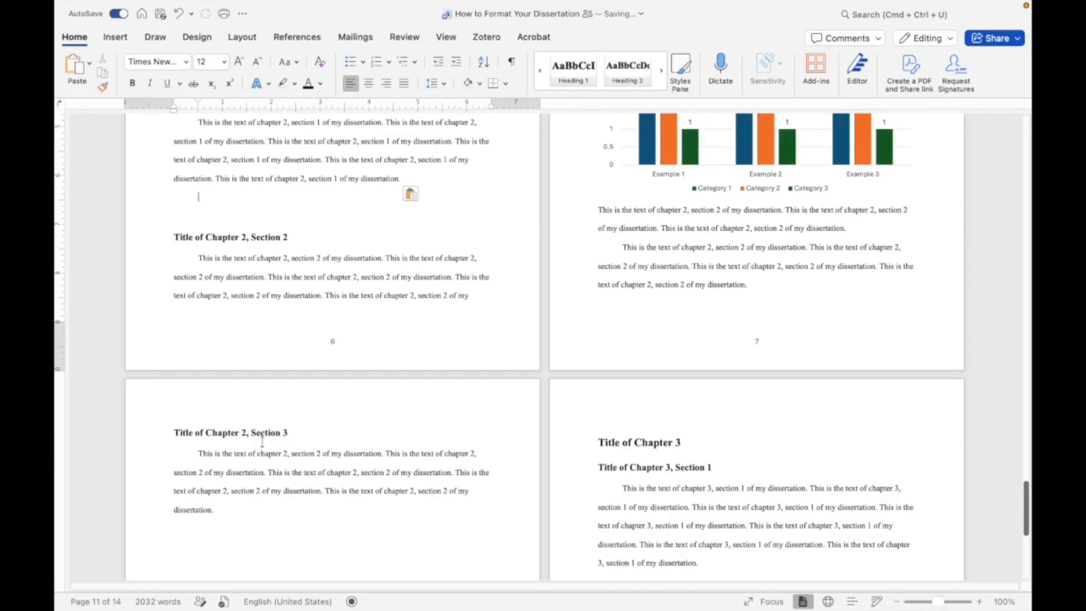
pyautogui.scroll(-6, 261, 441)
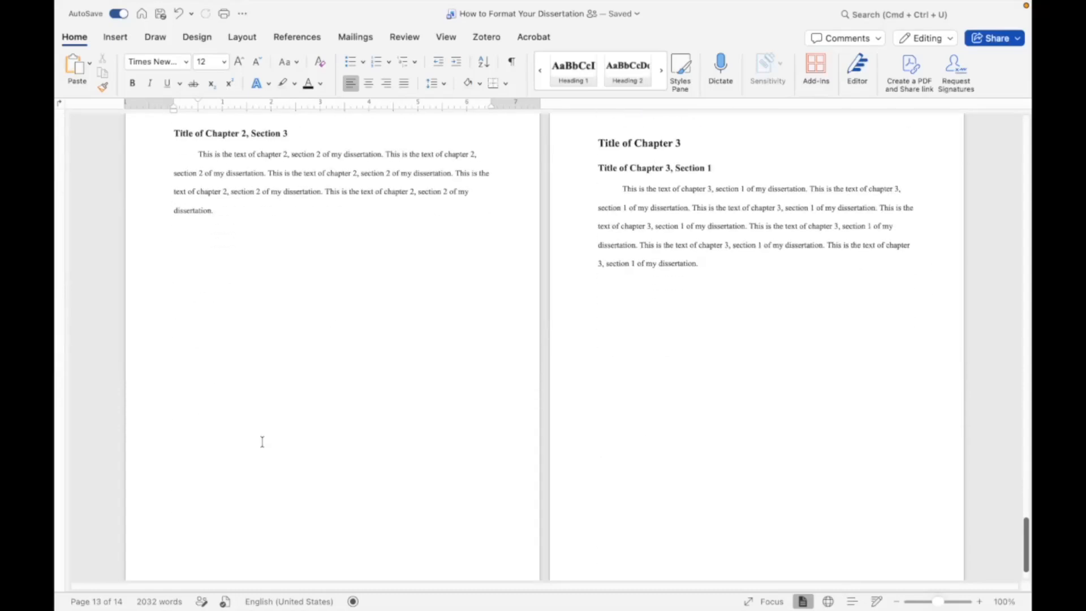
pyautogui.click(791, 281)
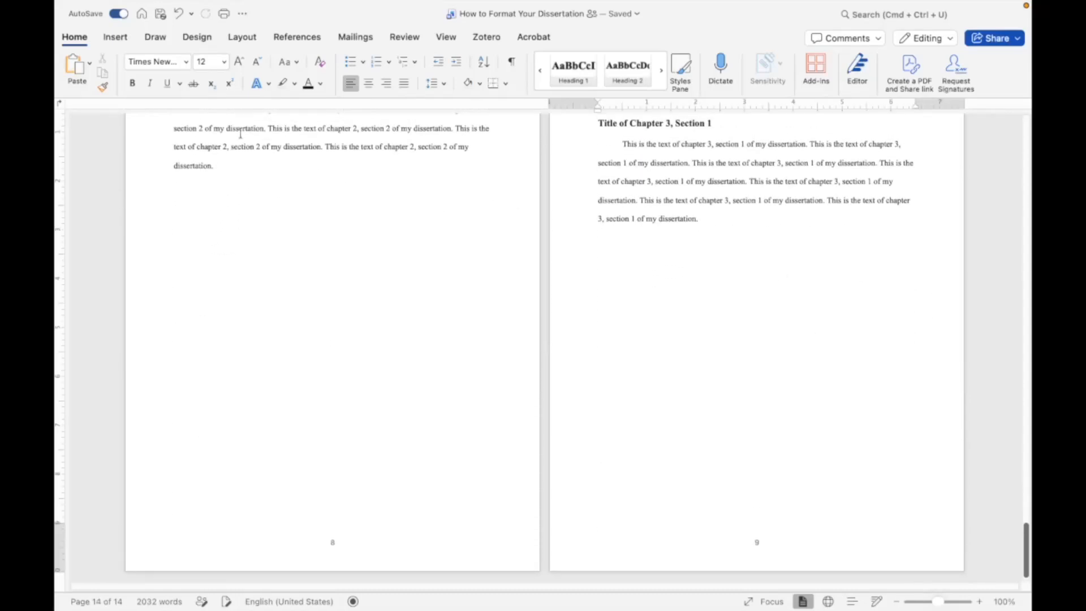
pyautogui.click(114, 36)
pyautogui.click(134, 73)
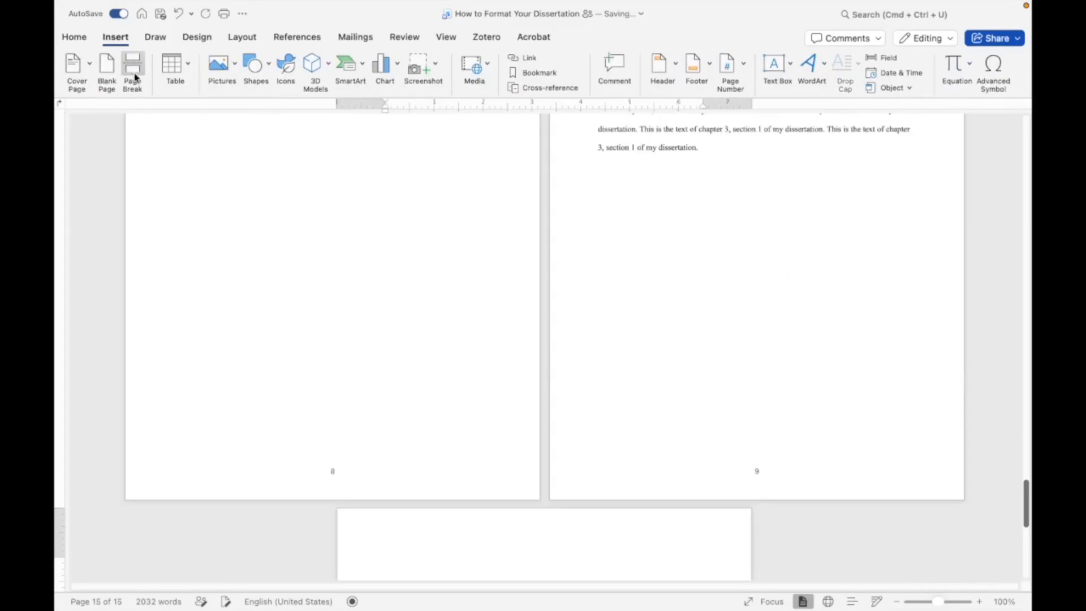
pyautogui.write('Conclusion')
pyautogui.scroll(-5, 302, 243)
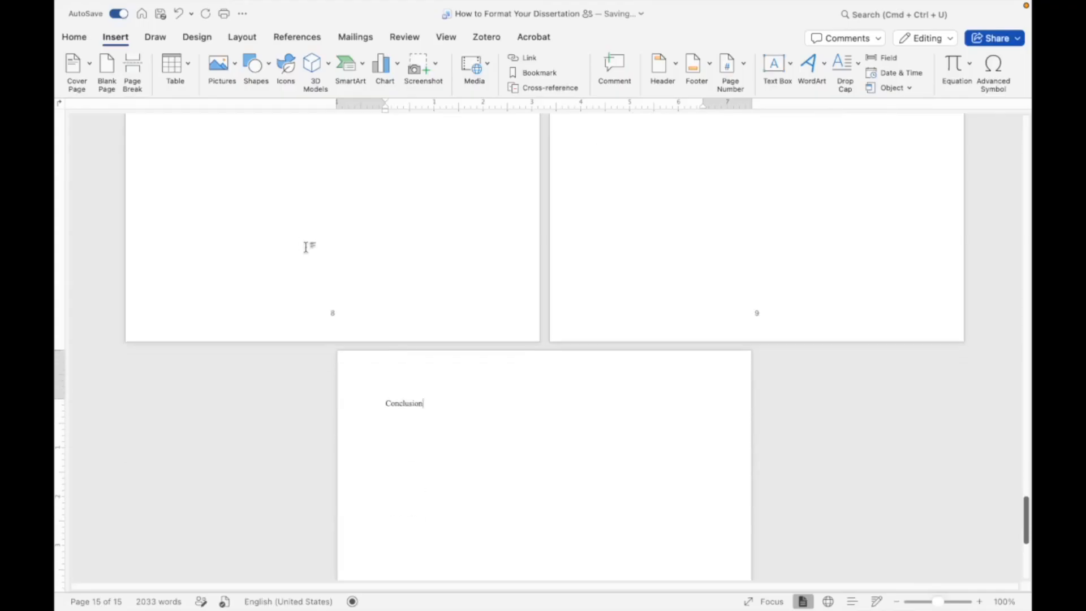
# Apply the Heading 1 style to the Conclusion title on the last page.
pyautogui.click(401, 402)
pyautogui.click(74, 37)
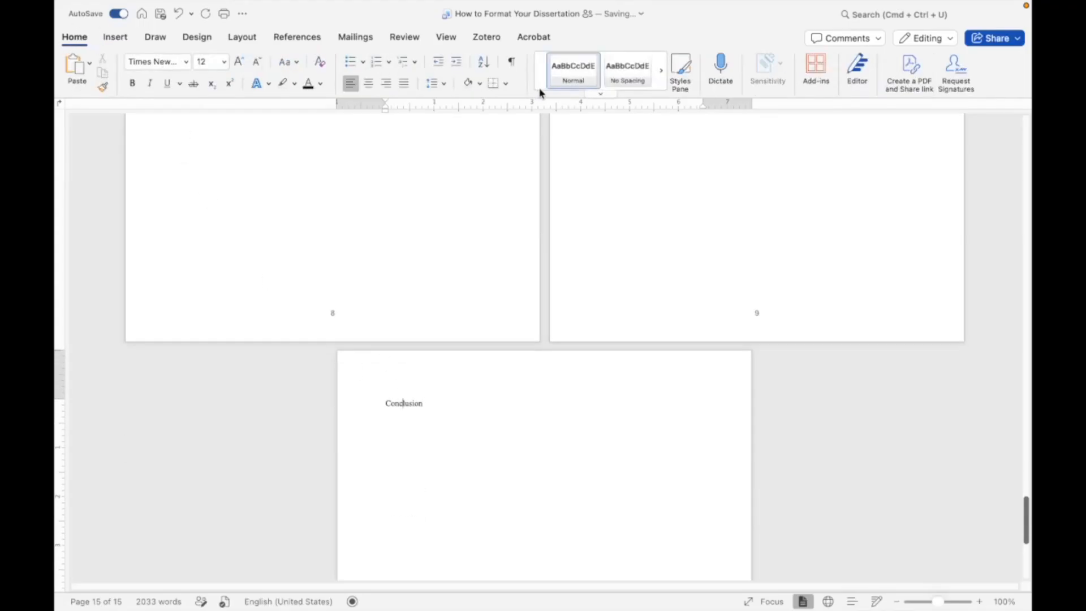
pyautogui.click(660, 71)
pyautogui.click(661, 71)
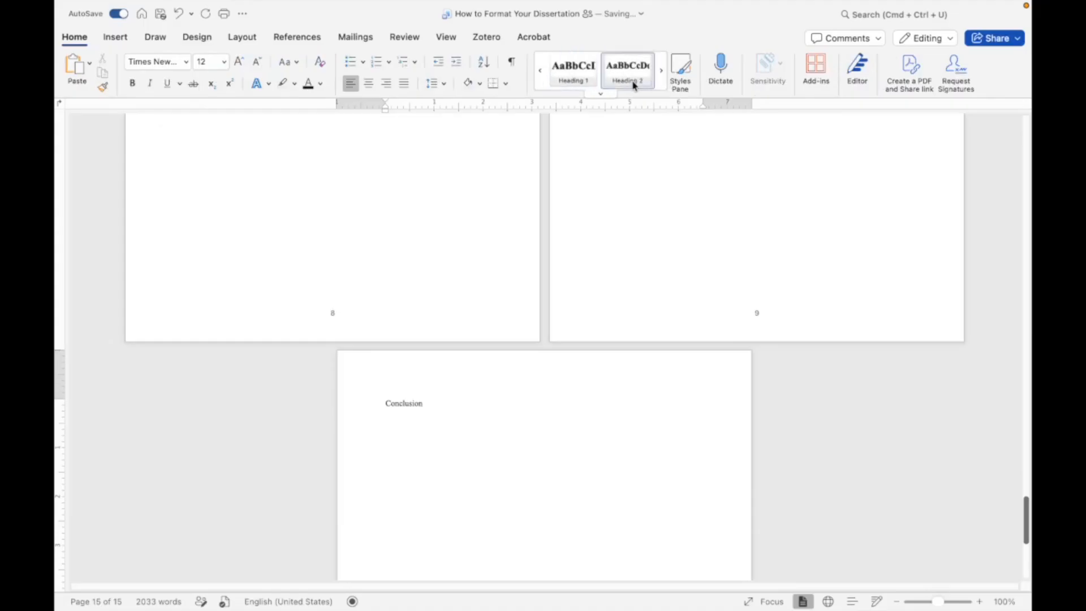
pyautogui.click(572, 79)
# Update the entire table of contents so it takes in the revised titles, page numbers and Conclusion.
pyautogui.scroll(20, 542, 492)
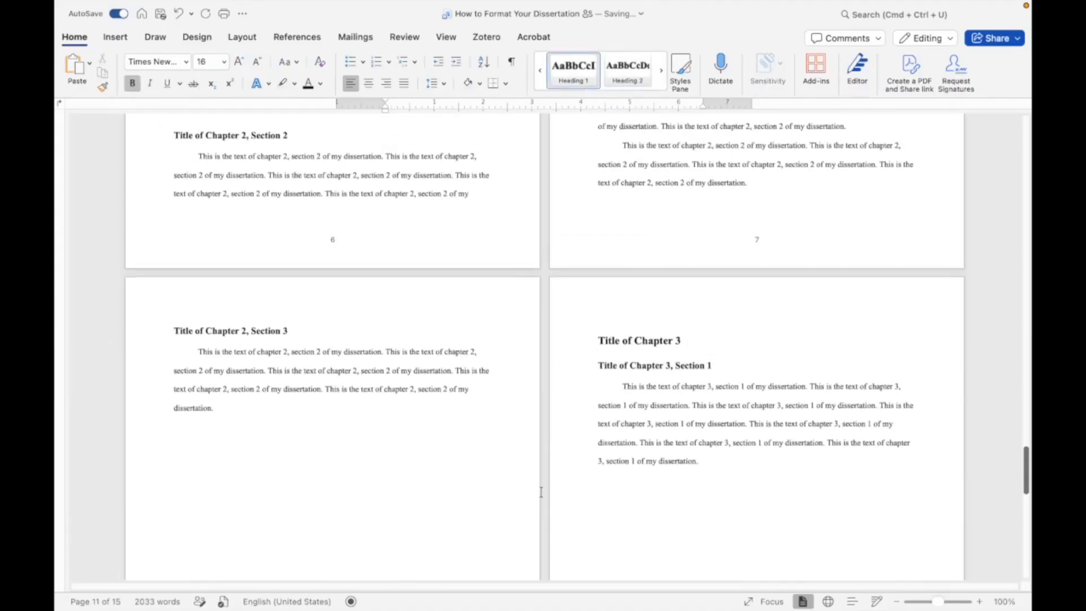
pyautogui.scroll(15, 541, 492)
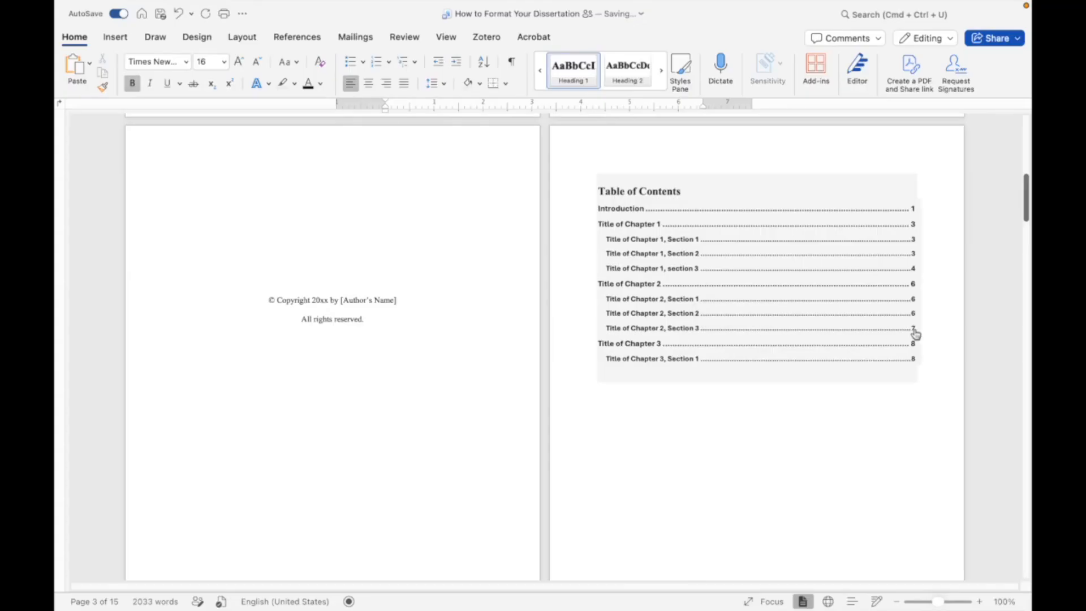
pyautogui.click(673, 190)
pyautogui.click(676, 168)
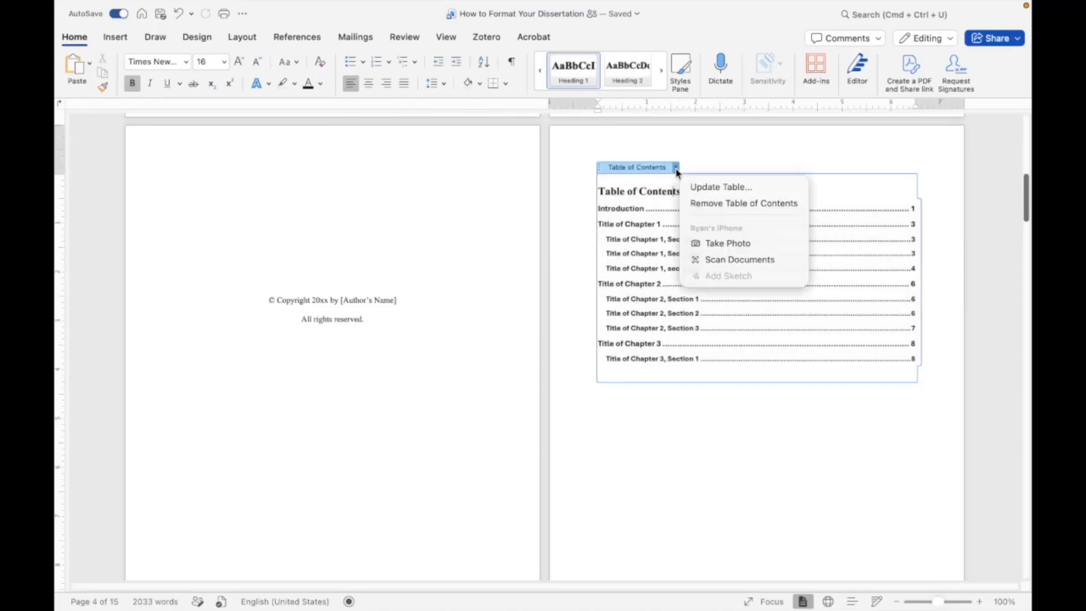
pyautogui.click(701, 187)
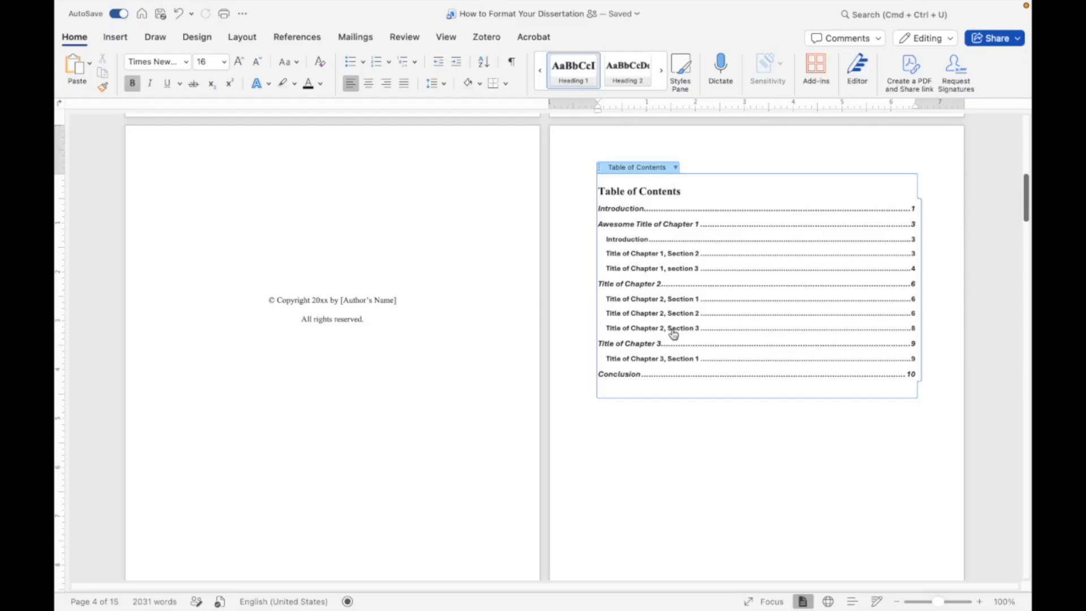
# Change the table of contents entry for Chapter 2, Section 3 directly to read "Cool Section Title, Section 3".
pyautogui.moveTo(664, 329); pyautogui.dragTo(606, 329)
pyautogui.press('BackSpace')
pyautogui.write('Coo')
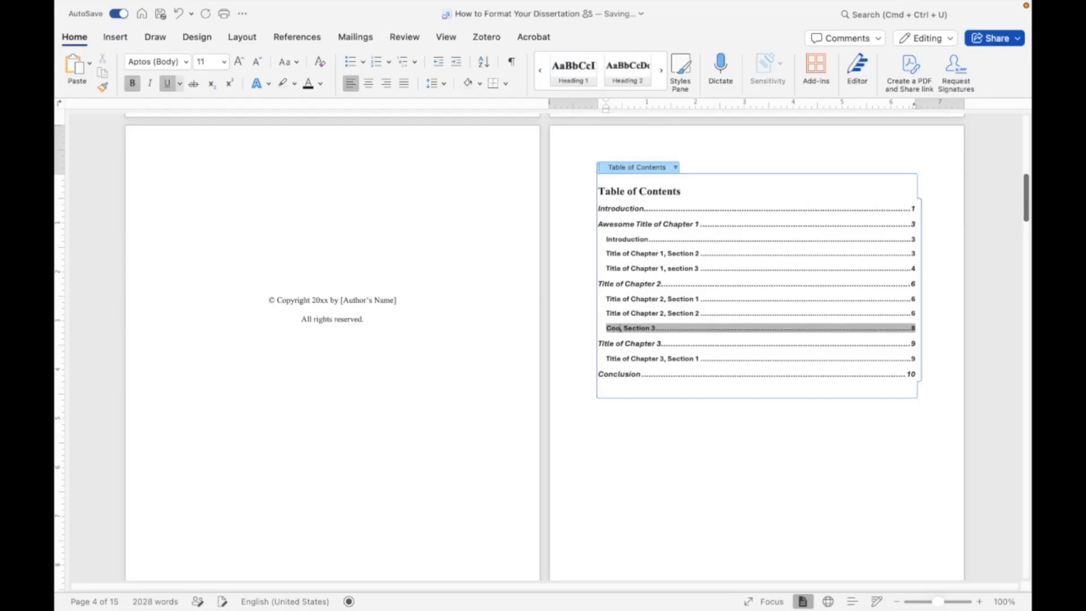
pyautogui.write('l Section Tut')
pyautogui.press('BackSpace')
pyautogui.press('BackSpace')
pyautogui.write('itle')
pyautogui.click(766, 454)
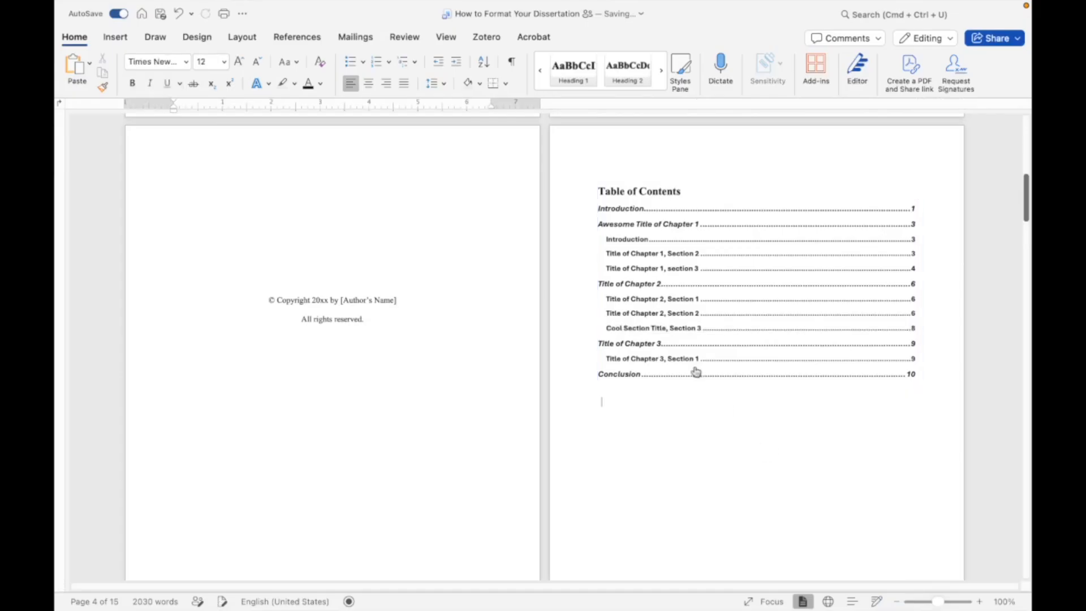
# Follow the edited contents entry to its heading in Chapter 2, check the title there, and return to the table of contents.
pyautogui.click(681, 334)
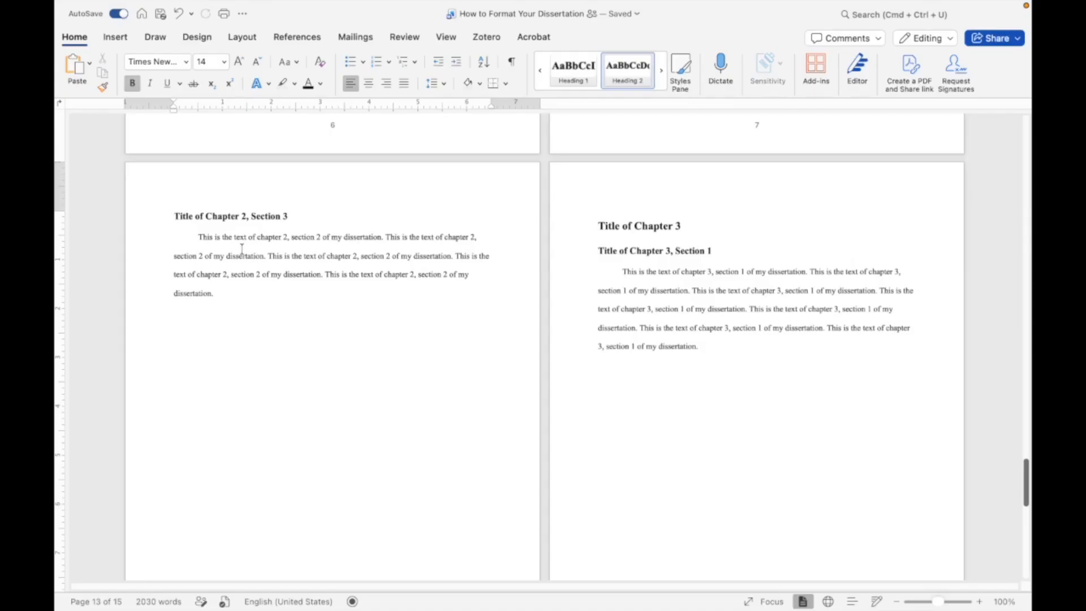
pyautogui.scroll(1, 241, 249)
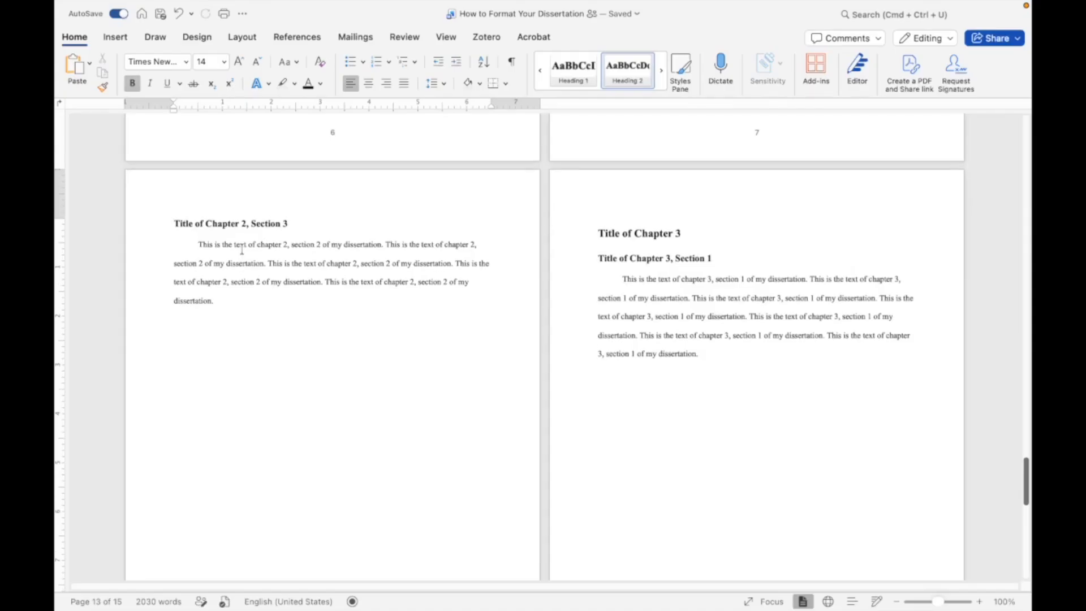
pyautogui.scroll(20, 262, 299)
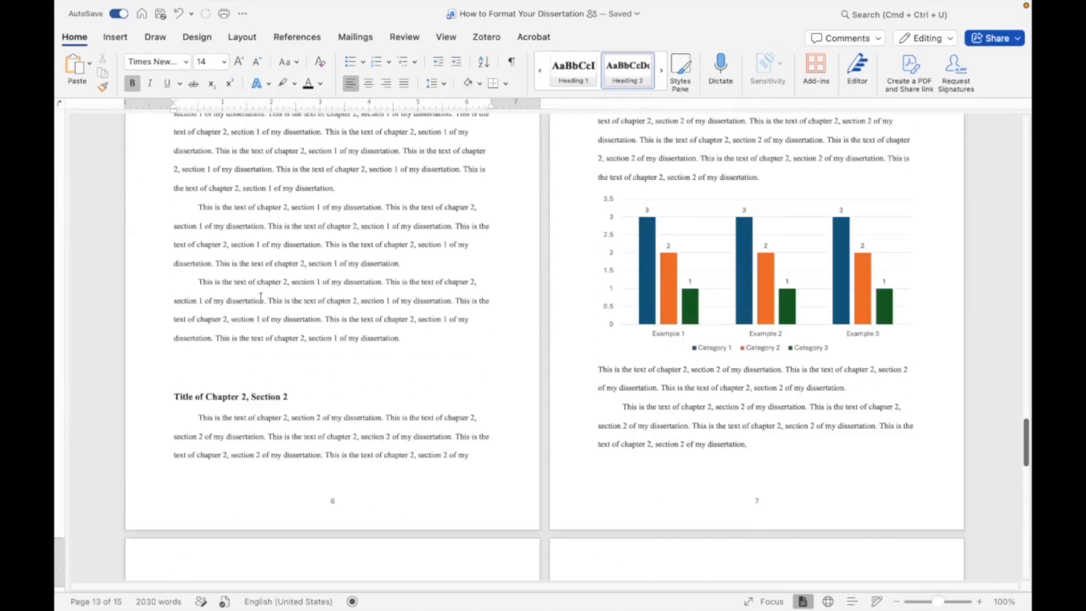
pyautogui.scroll(20, 261, 299)
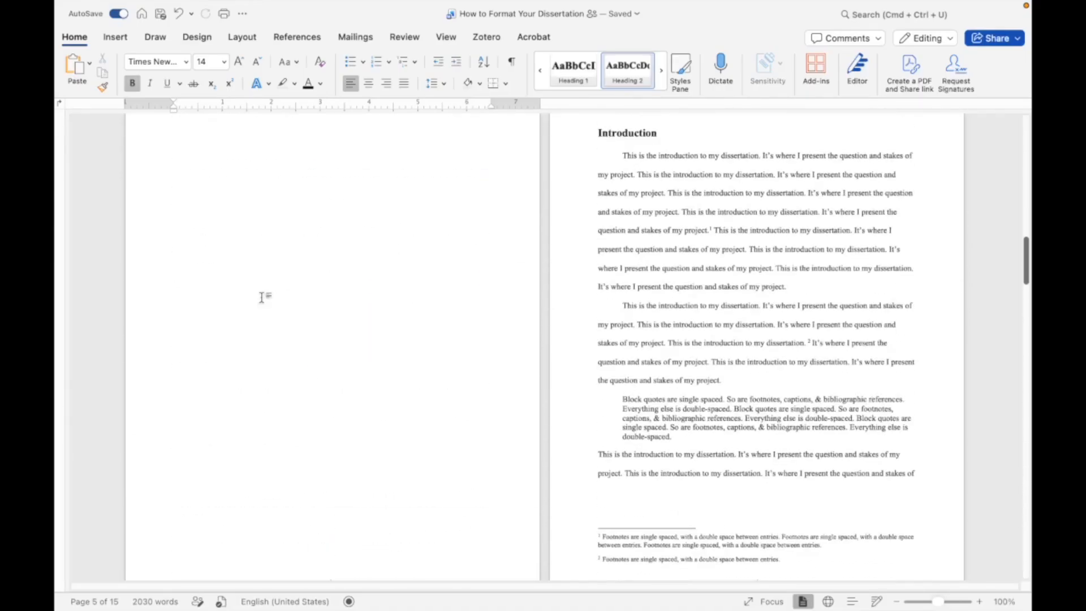
# Regenerate the entire table of contents from the document headings, replacing the manually edited entry.
pyautogui.click(695, 213)
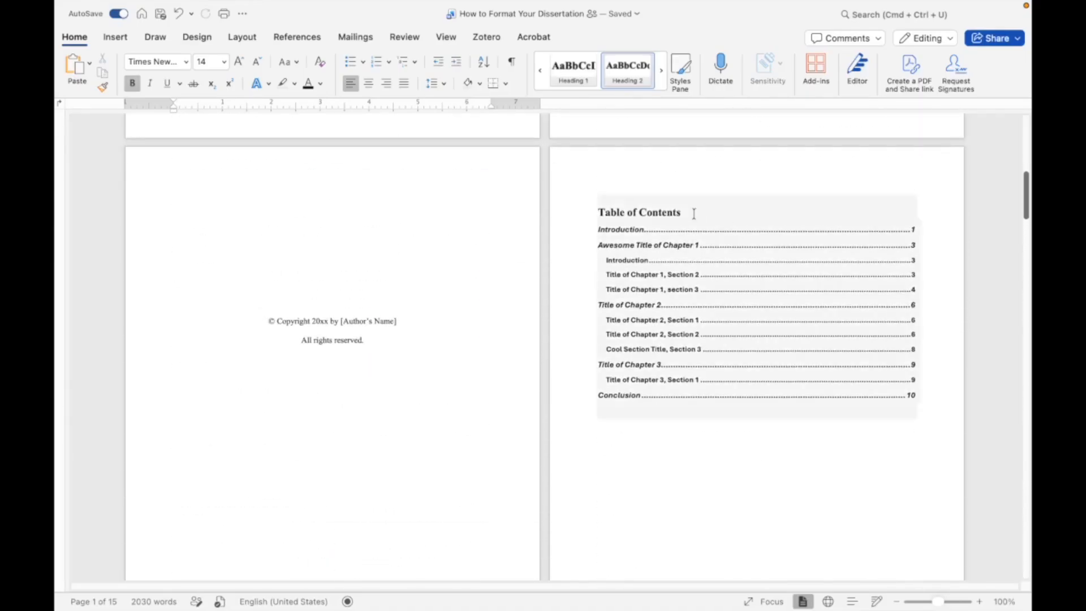
pyautogui.click(676, 188)
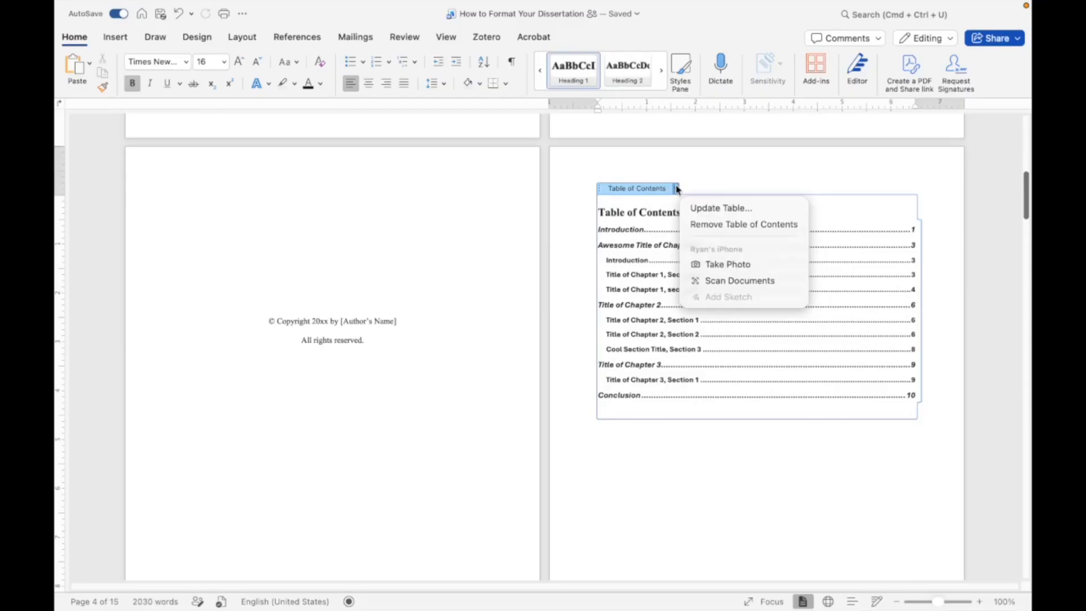
pyautogui.click(705, 209)
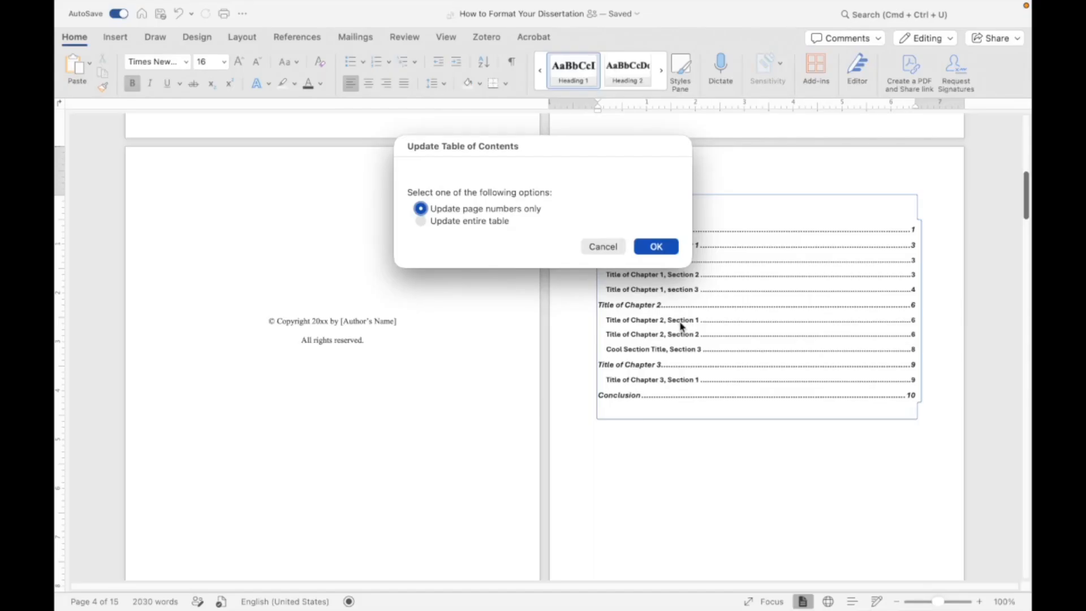
pyautogui.click(421, 221)
pyautogui.click(664, 250)
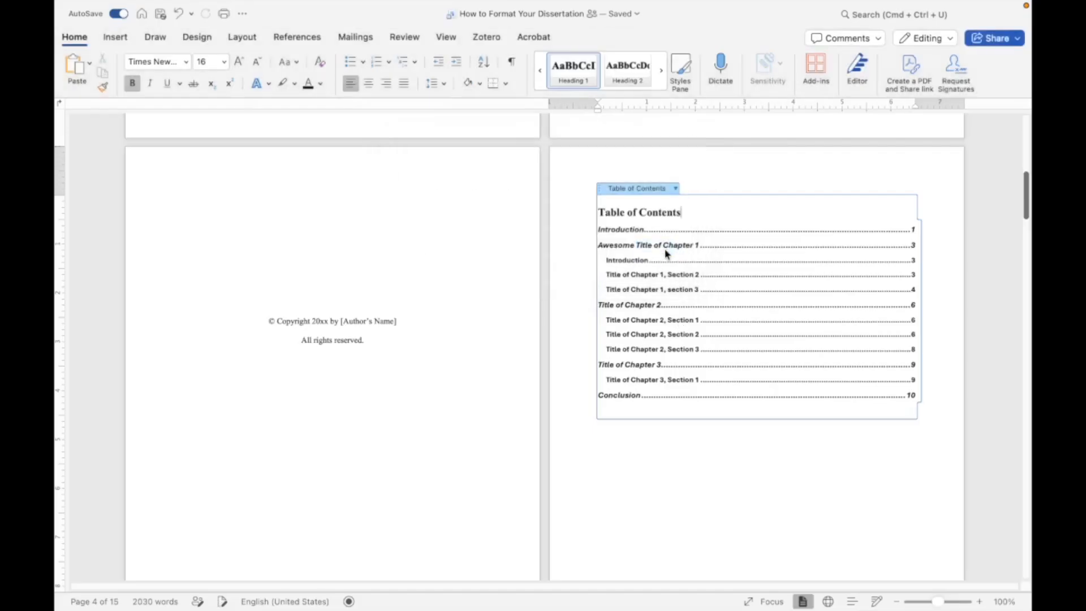
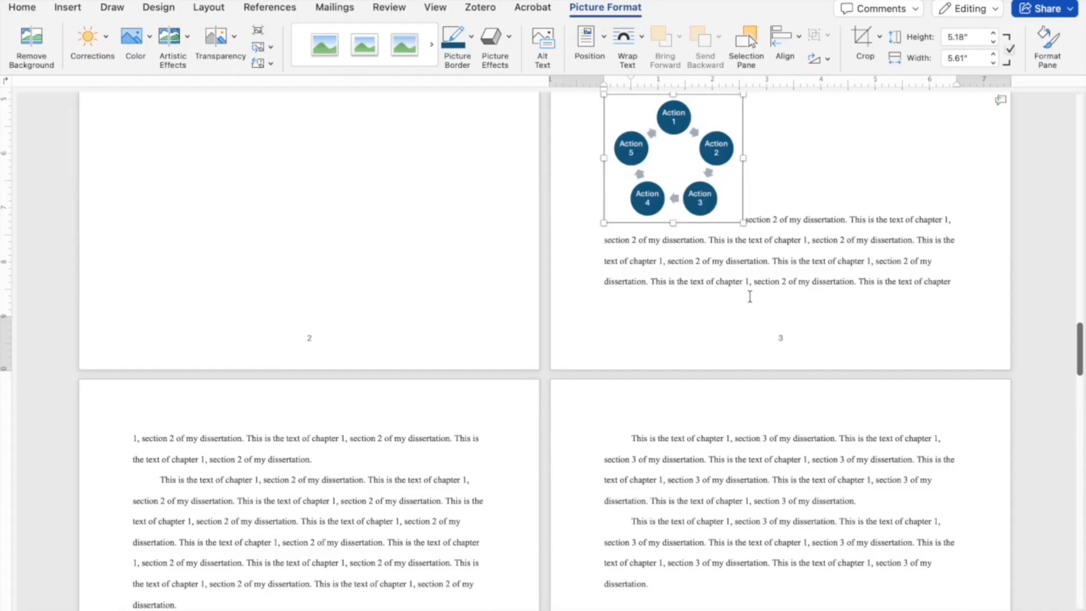
# Set the text wrapping of the circular Action diagram in Chapter 1, Section 2 to Square.
pyautogui.scroll(3, 748, 294)
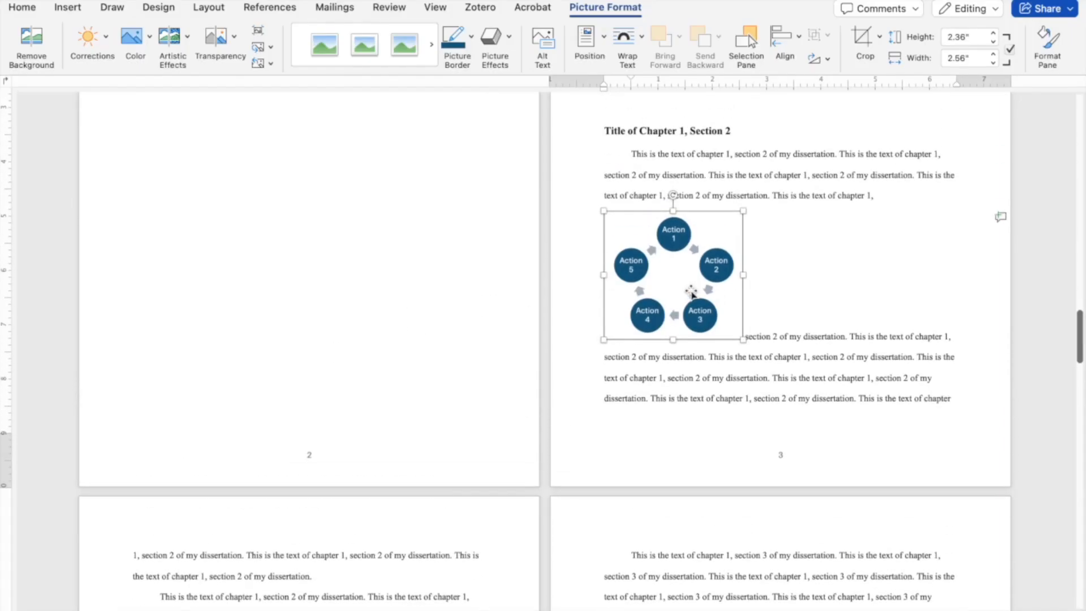
pyautogui.click(641, 39)
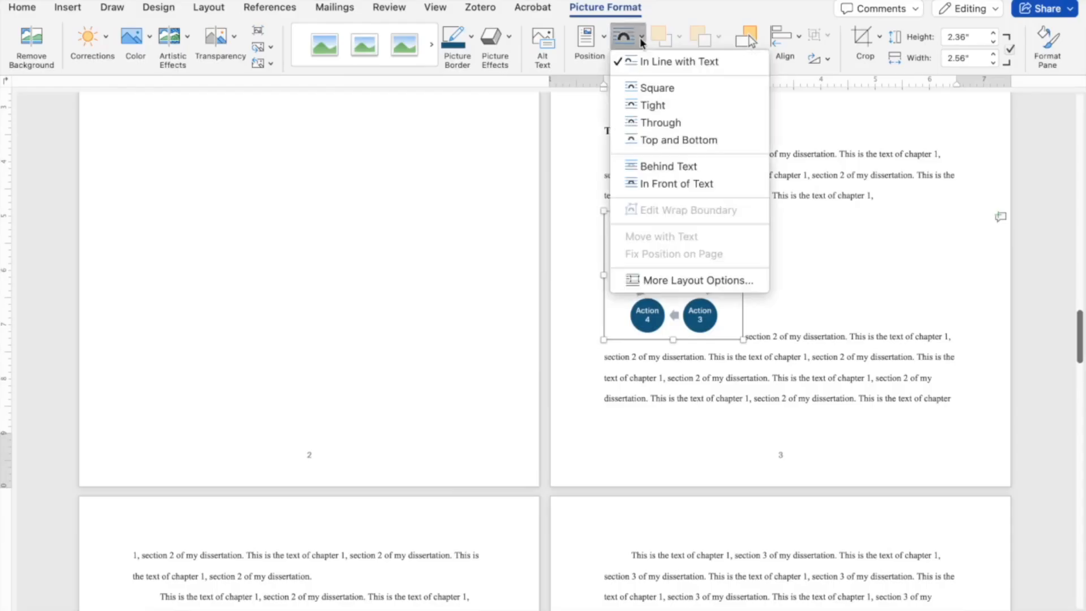
pyautogui.click(657, 88)
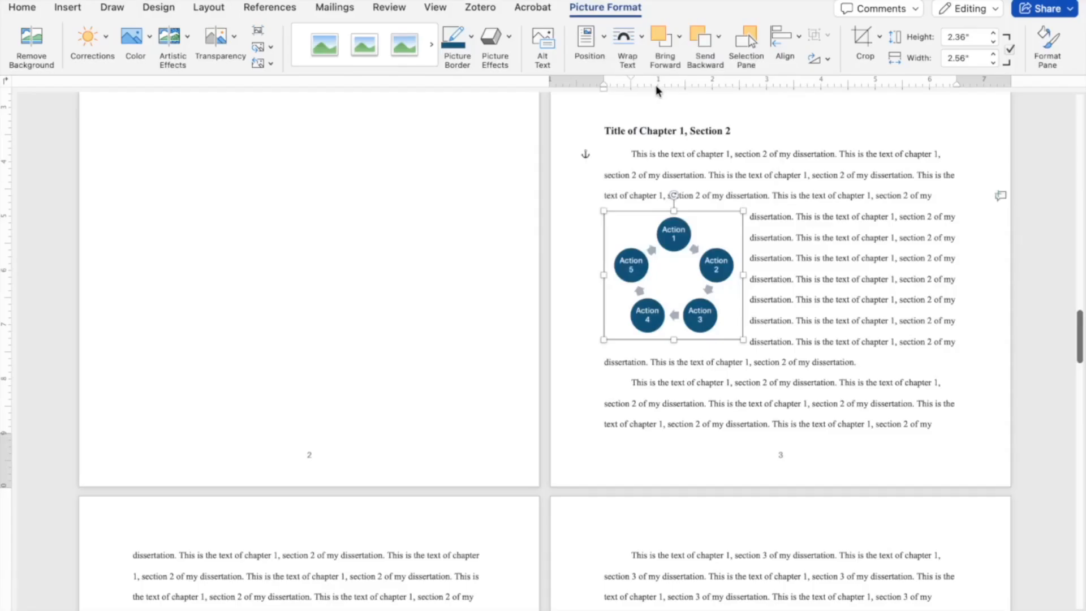
# Align the Action diagram to the right margin and enlarge it proportionally to about 2.58" high by 2.79" wide.
pyautogui.click(798, 37)
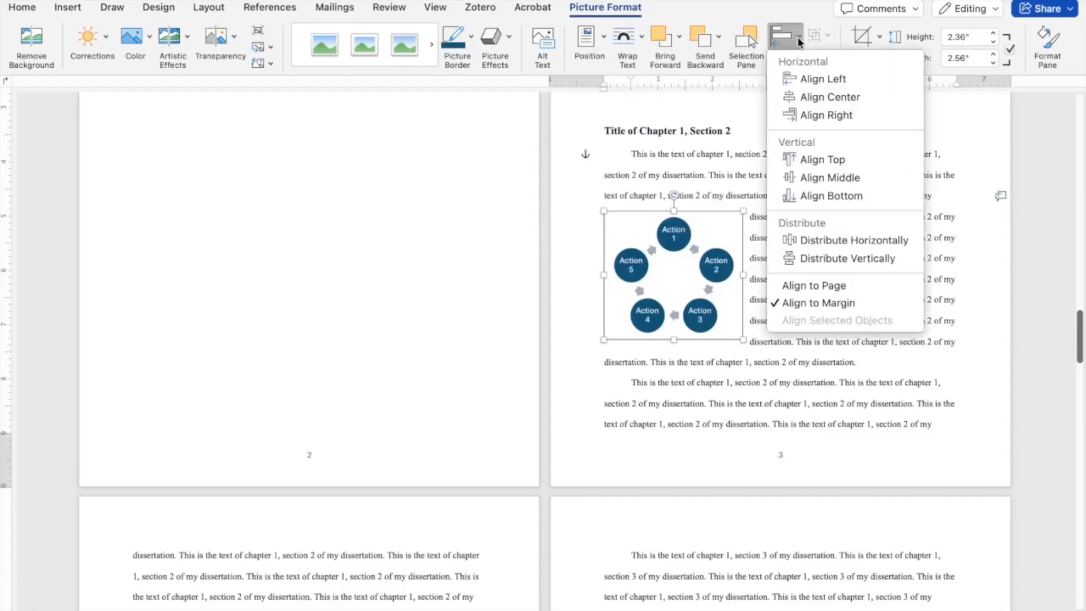
pyautogui.click(820, 115)
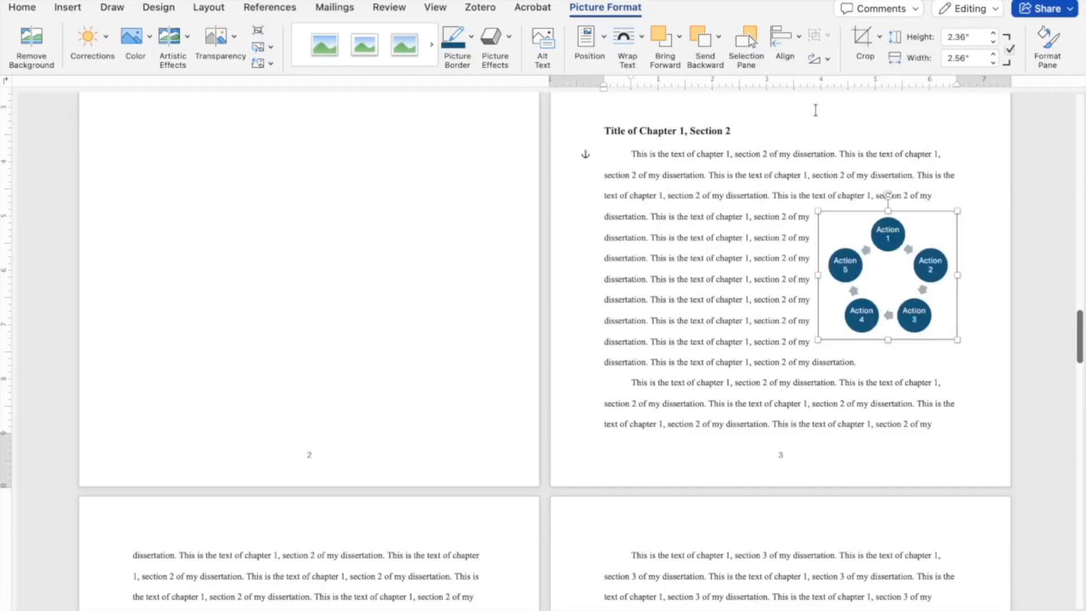
pyautogui.moveTo(817, 211); pyautogui.dragTo(805, 202)
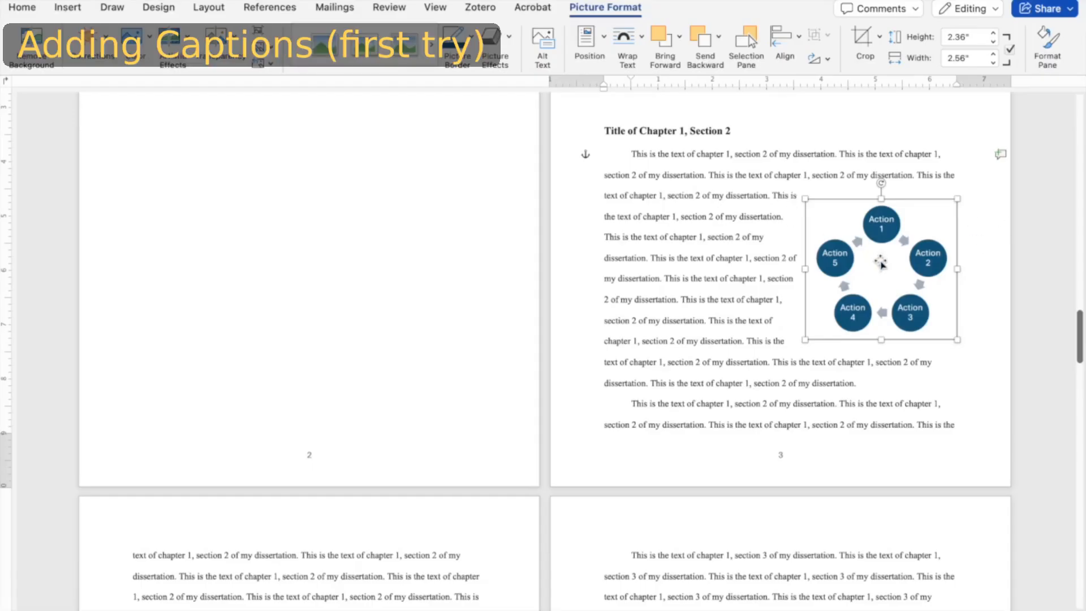
# Try to caption the Action diagram with numbering that includes the chapter number from Heading 1, using a period separator.
pyautogui.rightClick(880, 264)
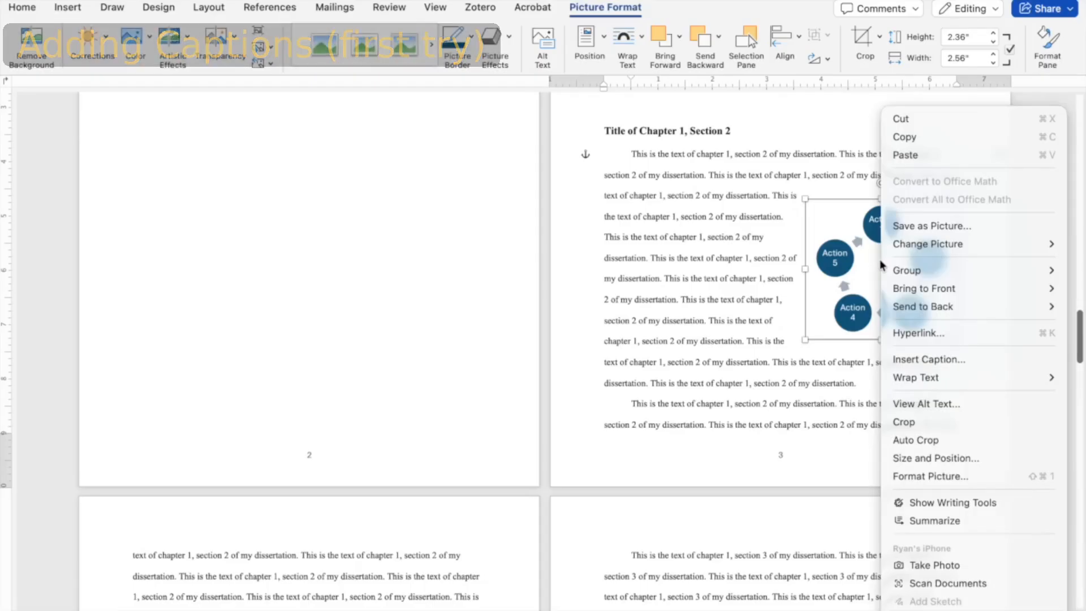
pyautogui.click(927, 361)
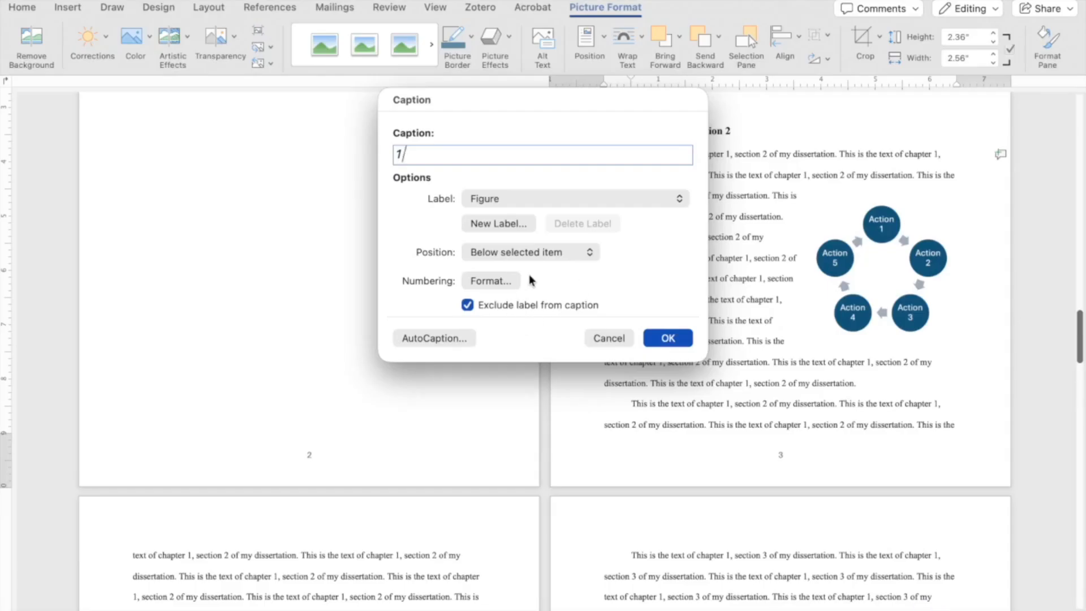
pyautogui.click(505, 279)
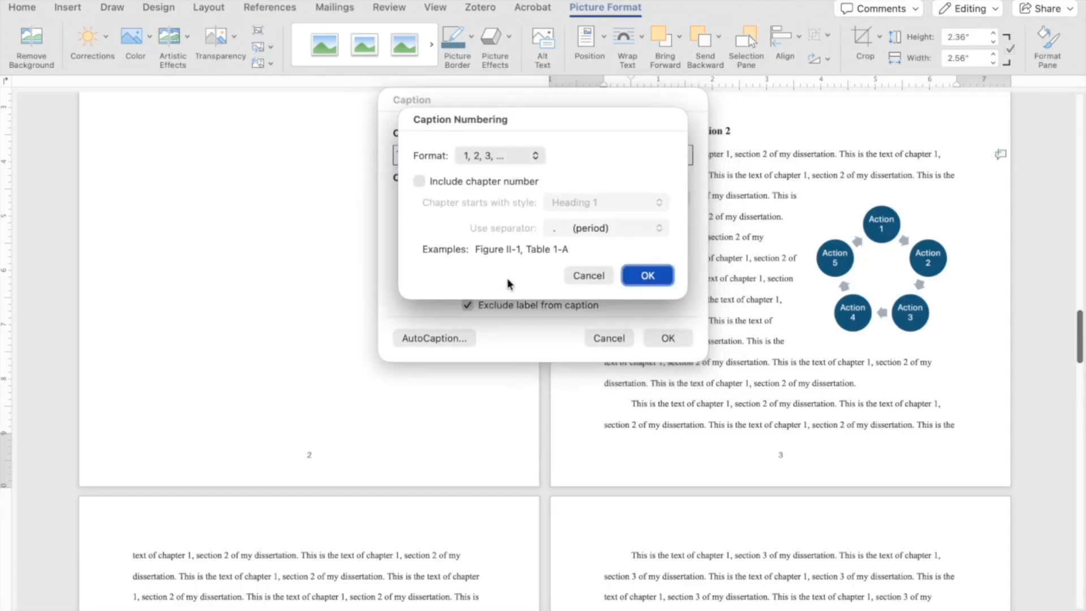
pyautogui.click(419, 182)
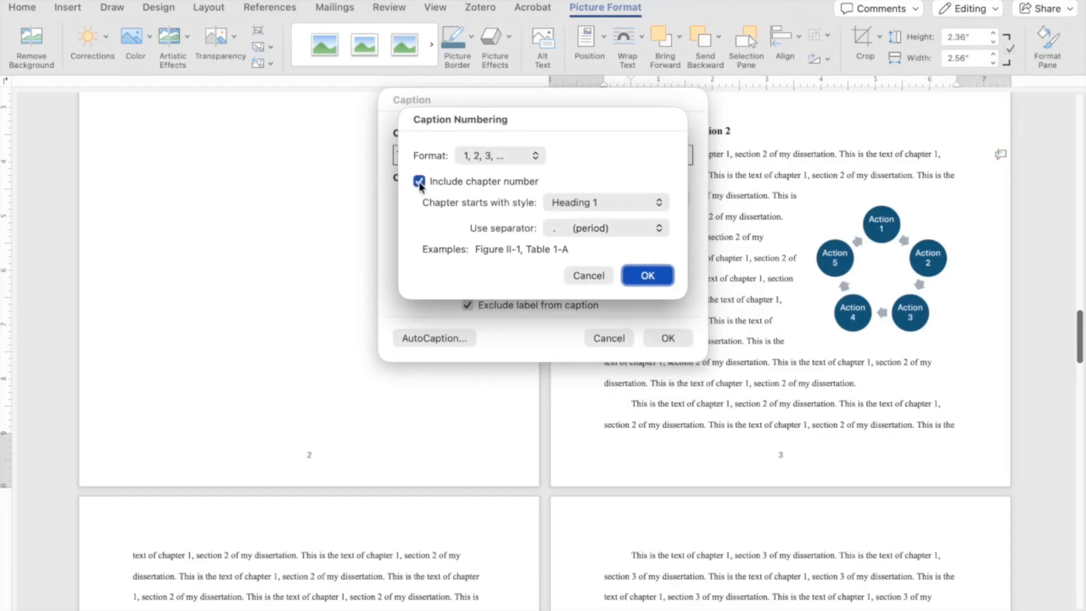
pyautogui.click(658, 276)
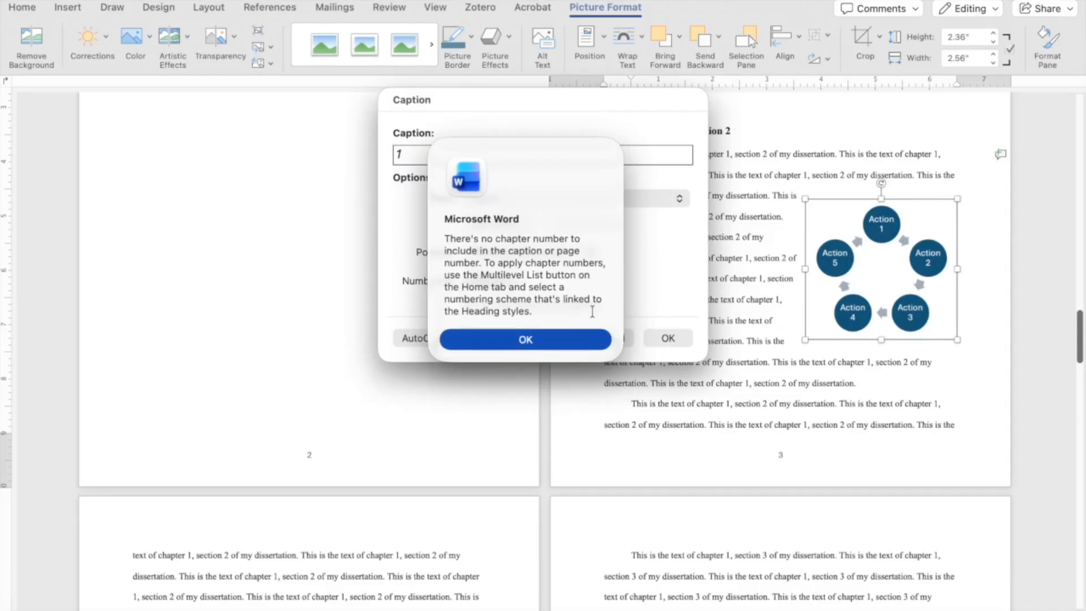
pyautogui.click(565, 341)
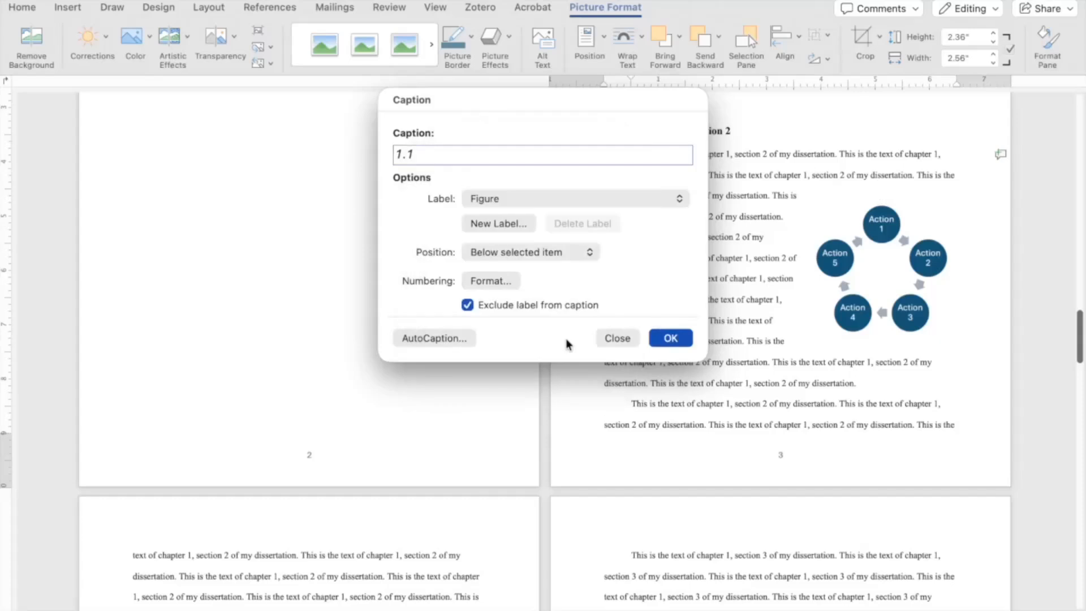
pyautogui.click(620, 340)
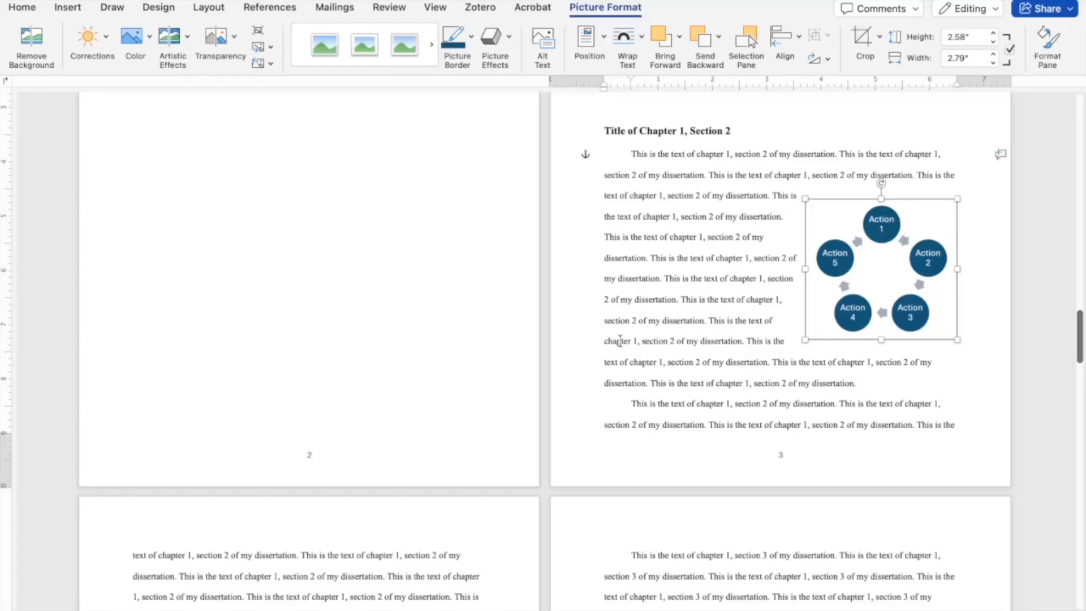
# Choose the 1., 1.1., 1.1.1. outline numbering scheme for the Heading 1 style and open its level settings for customizing.
pyautogui.click(619, 340)
pyautogui.scroll(5, 619, 340)
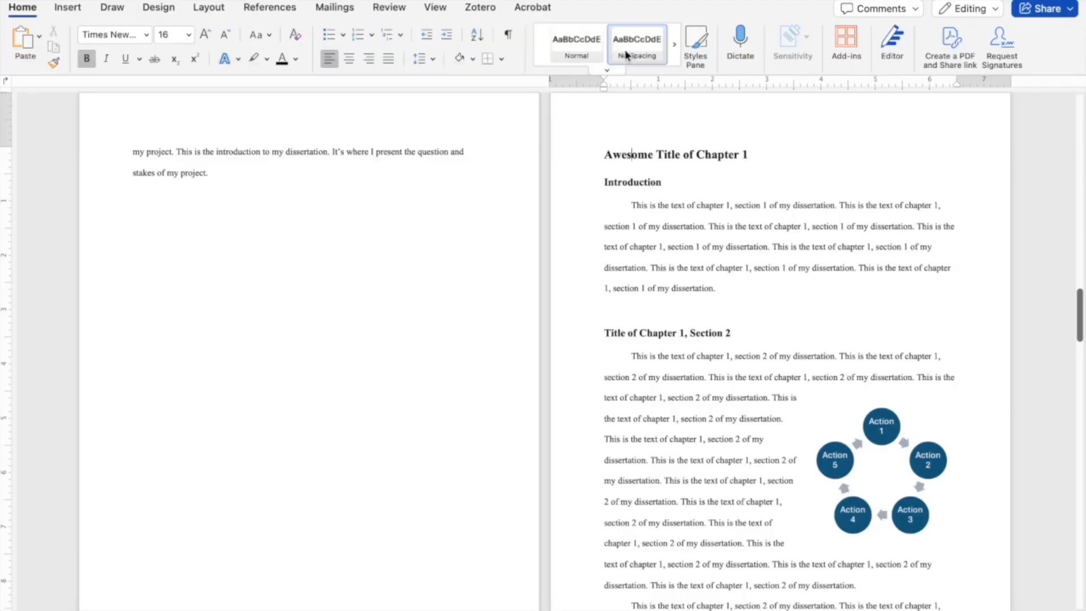
pyautogui.click(674, 51)
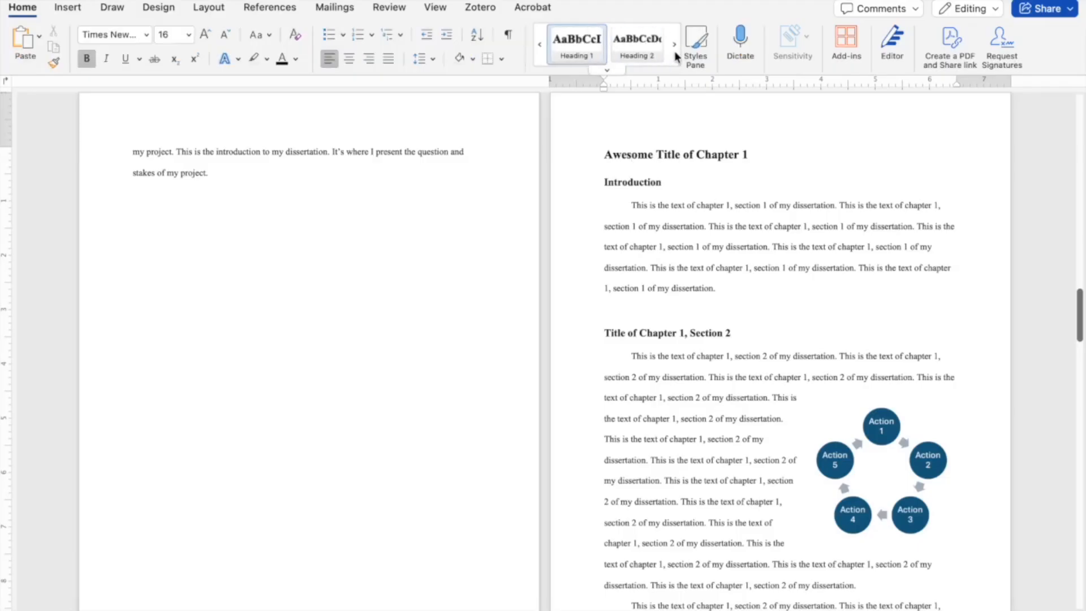
pyautogui.rightClick(582, 40)
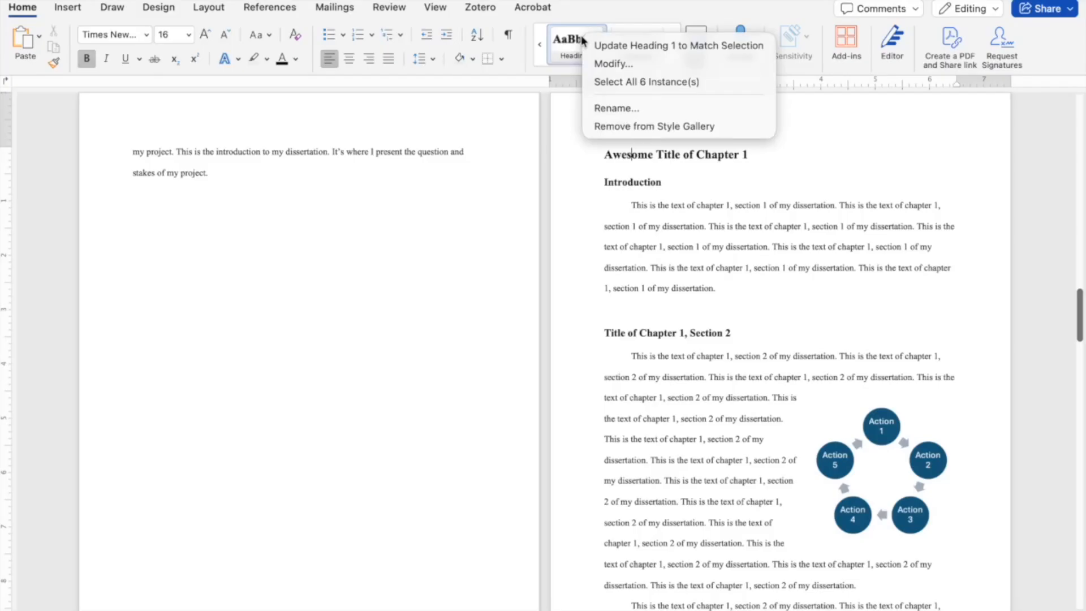
pyautogui.click(601, 64)
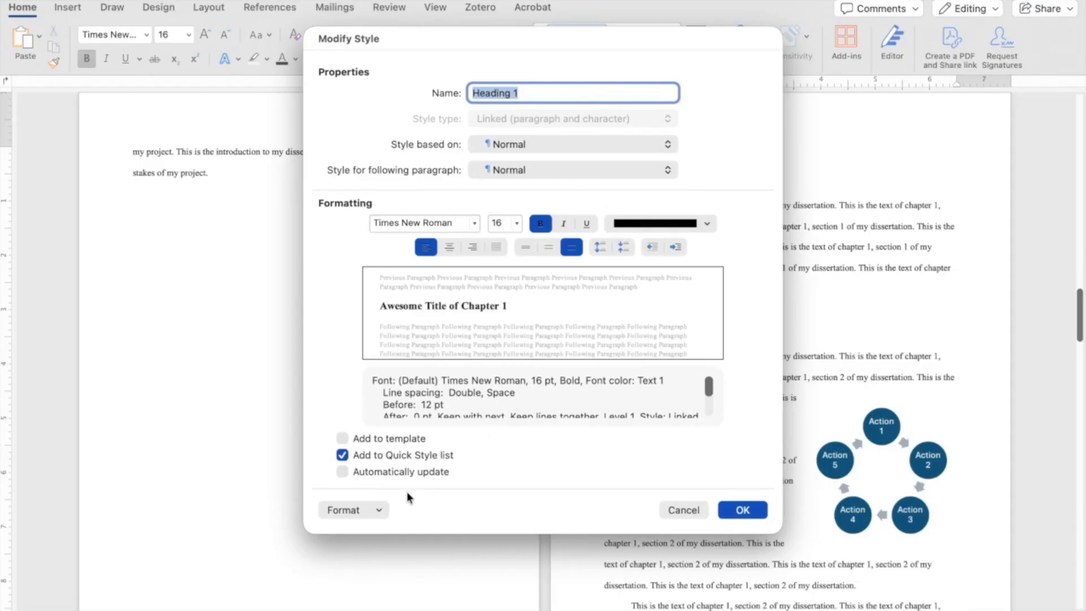
pyautogui.click(378, 510)
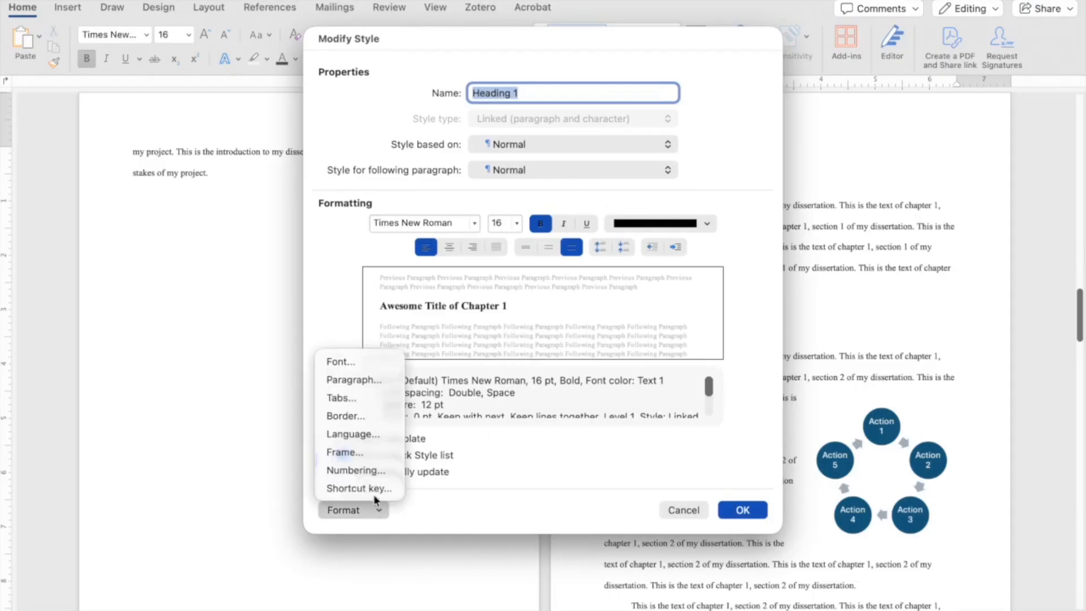
pyautogui.click(368, 473)
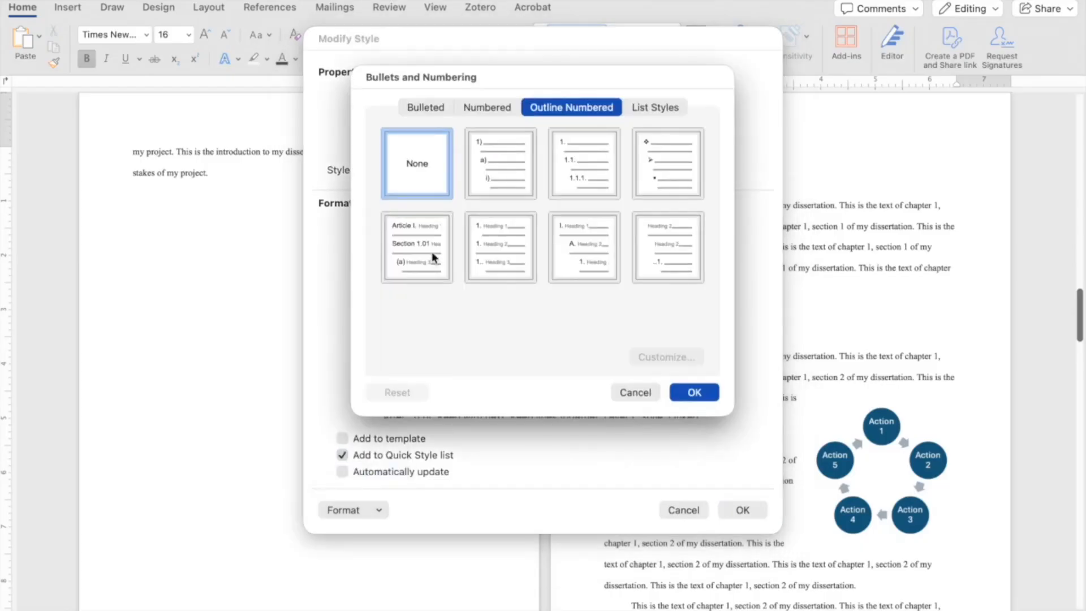
pyautogui.click(584, 157)
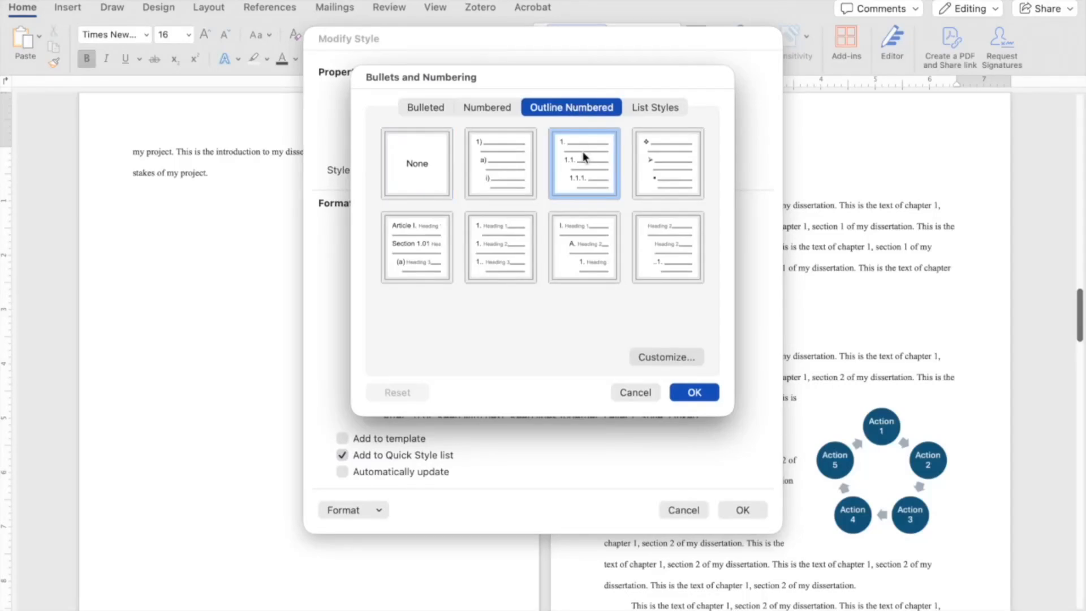
pyautogui.click(670, 357)
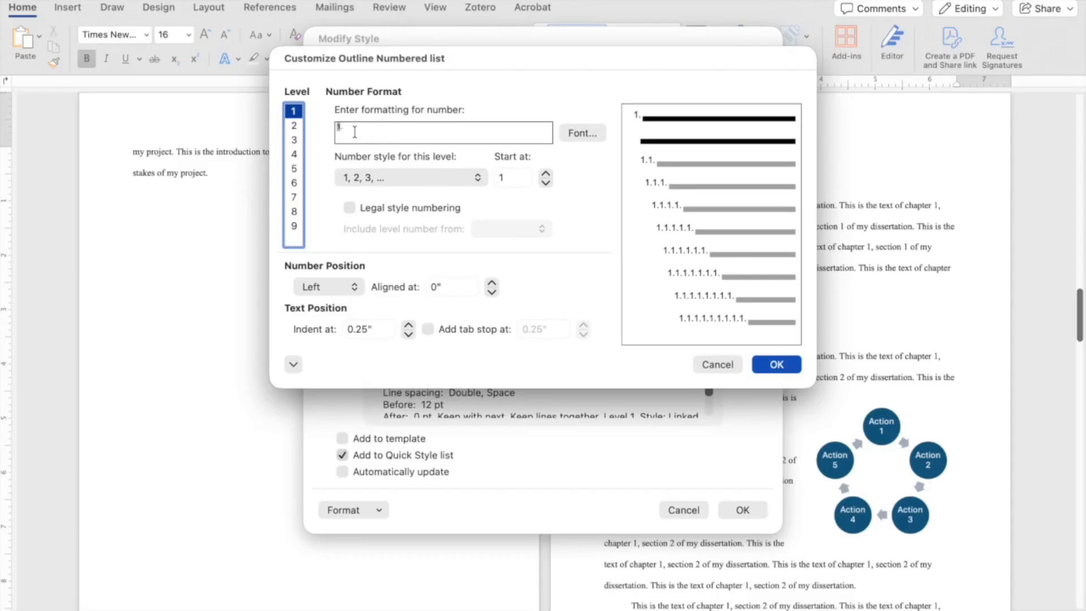
# Try prefixing the level 1 number format with the word "Chapter".
pyautogui.click(338, 128)
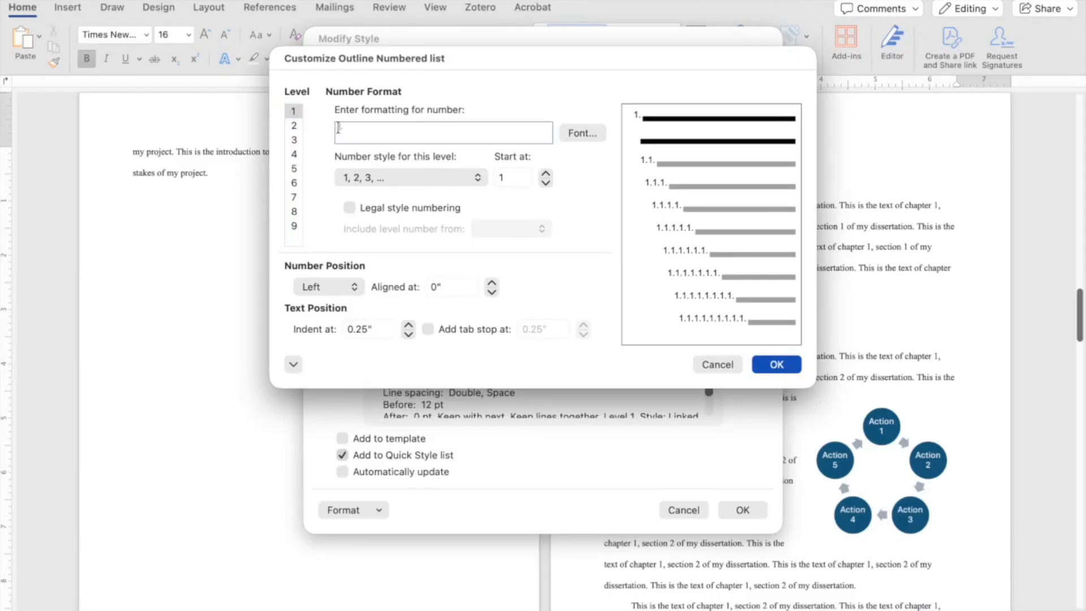
pyautogui.write('Chapter')
pyautogui.press('BackSpace')
pyautogui.press('BackSpace')
pyautogui.press('BackSpace')
pyautogui.press('BackSpace')
pyautogui.press('BackSpace')
pyautogui.press('BackSpace')
pyautogui.press('BackSpace')
pyautogui.press('BackSpace')
# Apply the level 1 number format to the Heading 1 style so the chapter titles are numbered.
pyautogui.click(776, 366)
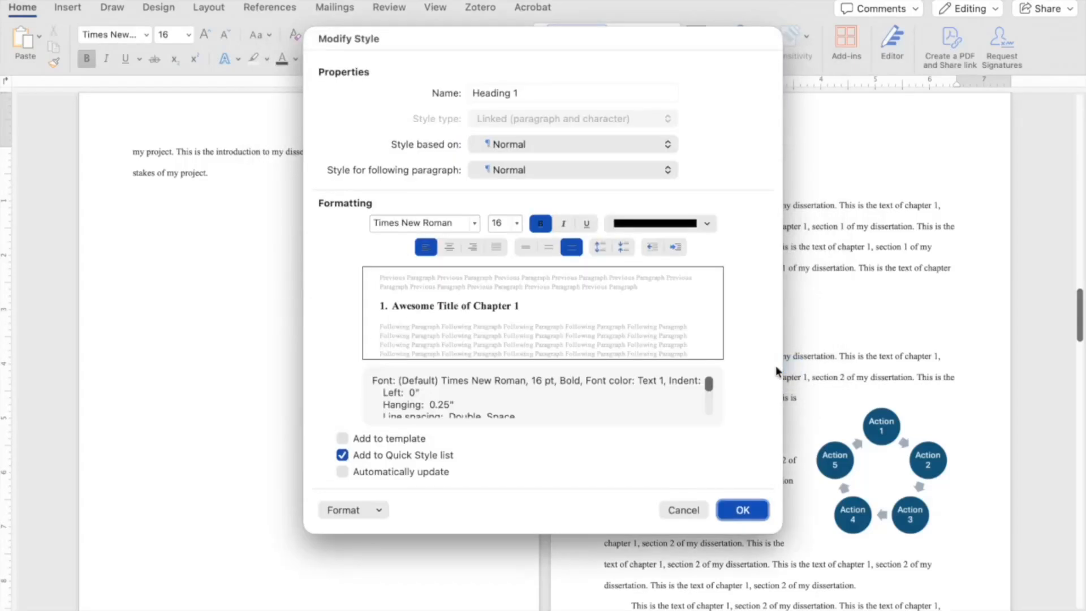
pyautogui.click(752, 513)
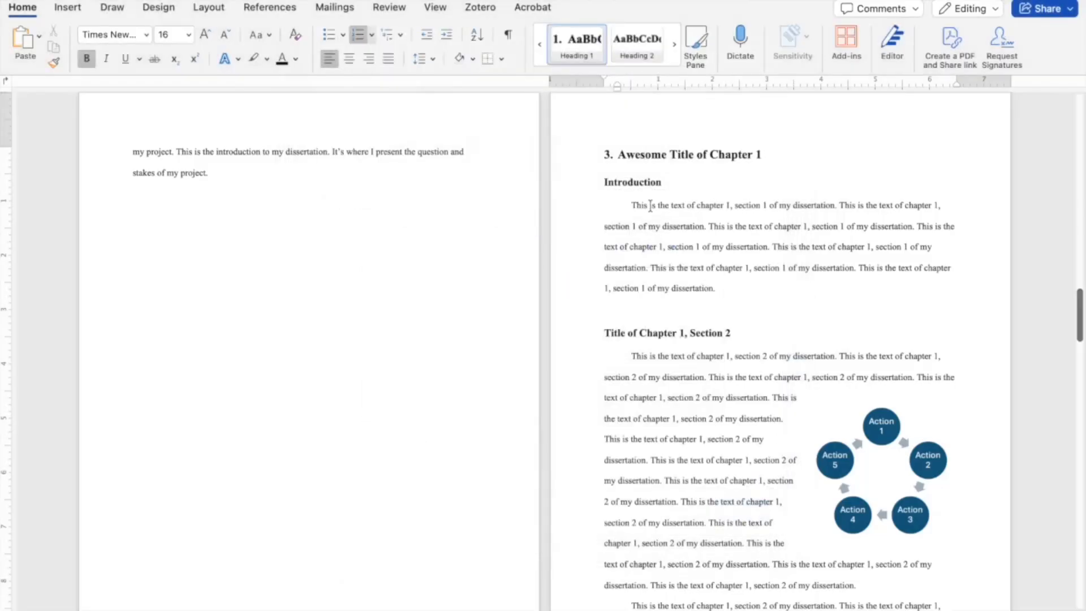
pyautogui.scroll(1, 680, 261)
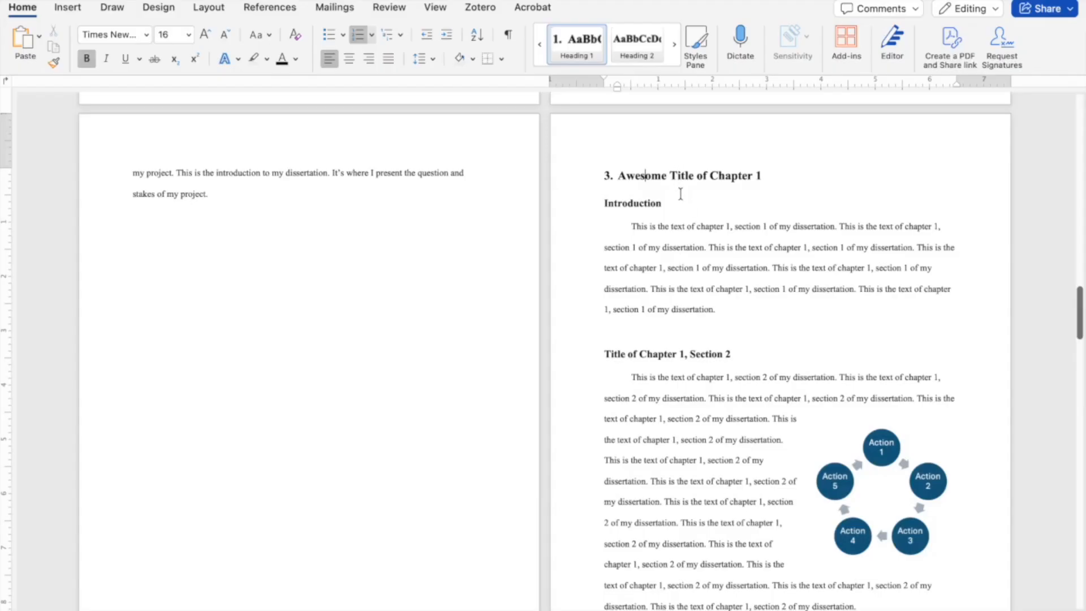
# Open the Heading 2 style's outline numbering for customizing and choose level 2 with the 1.1. format.
pyautogui.click(633, 206)
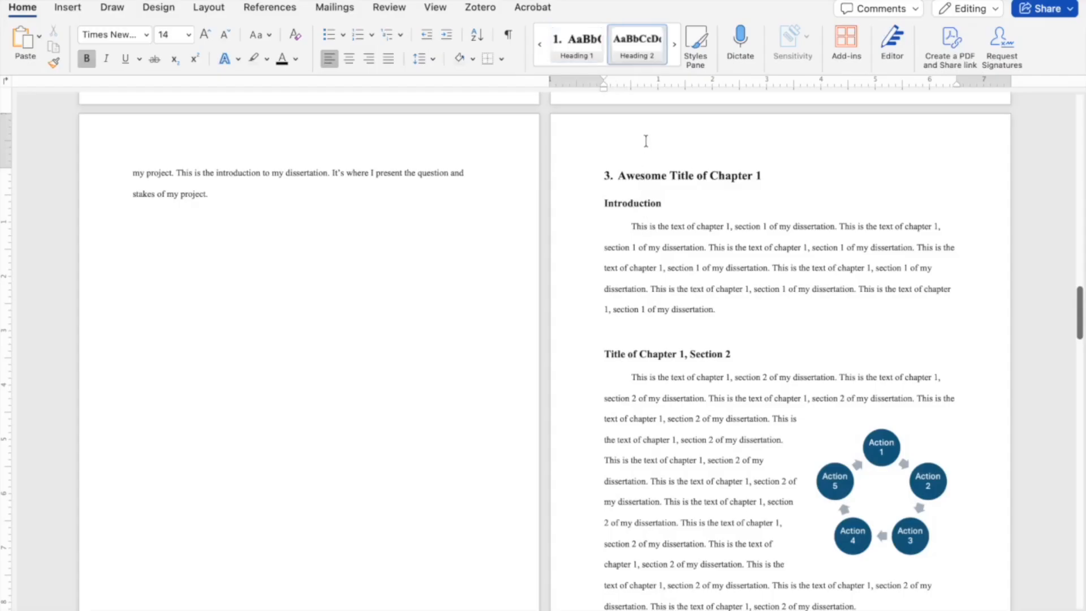
pyautogui.rightClick(635, 51)
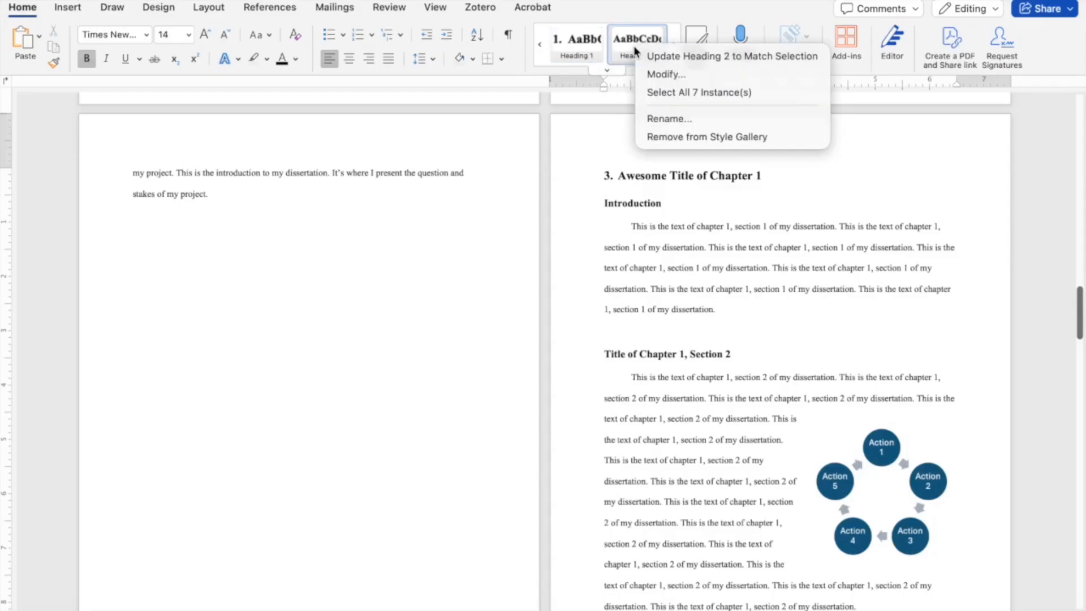
pyautogui.click(659, 74)
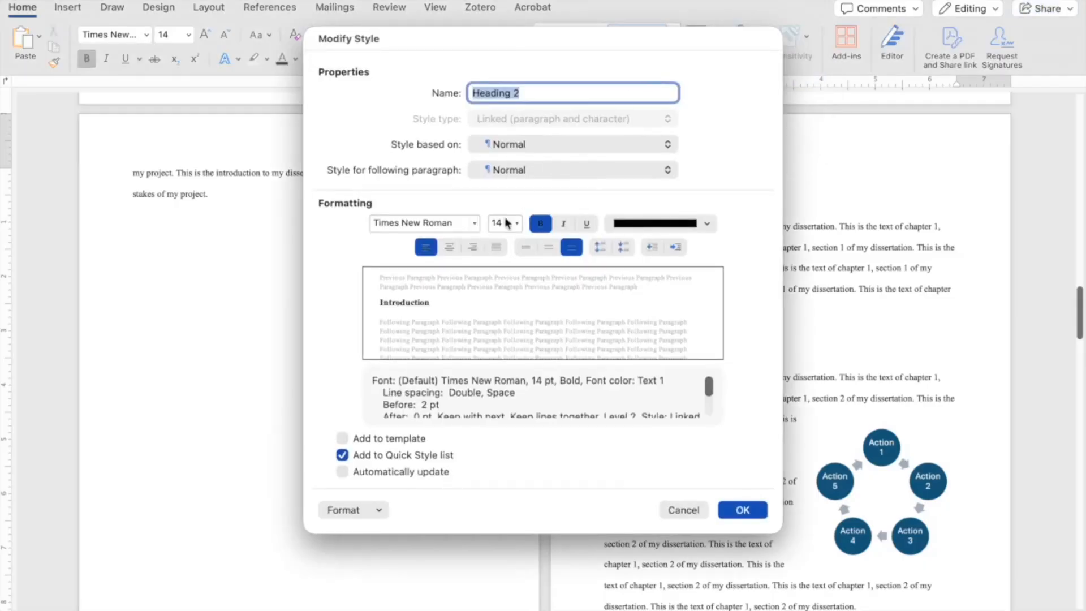
pyautogui.click(383, 508)
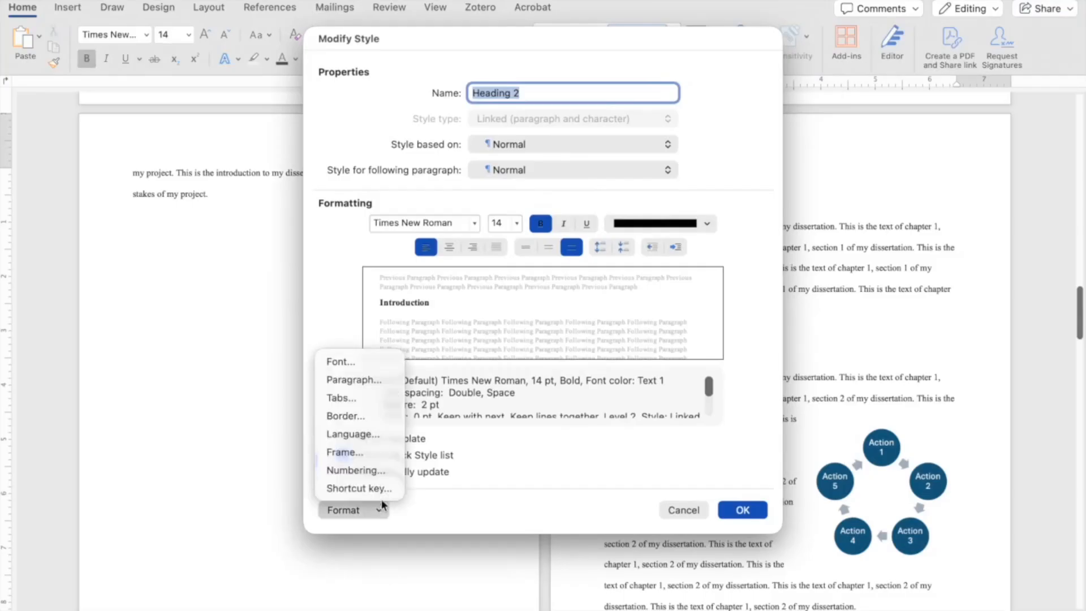
pyautogui.click(380, 471)
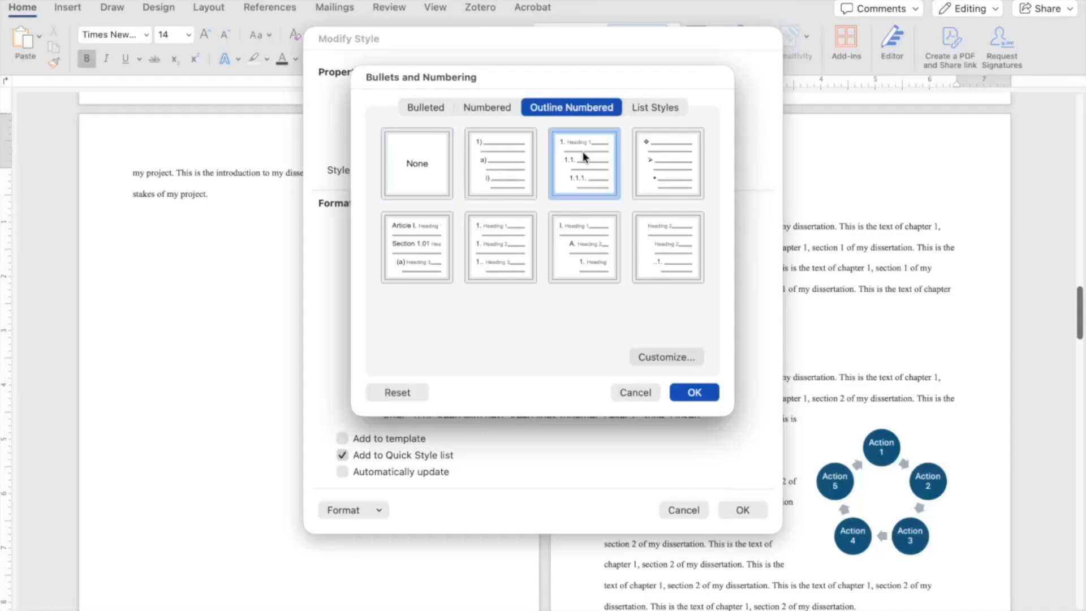
pyautogui.click(634, 357)
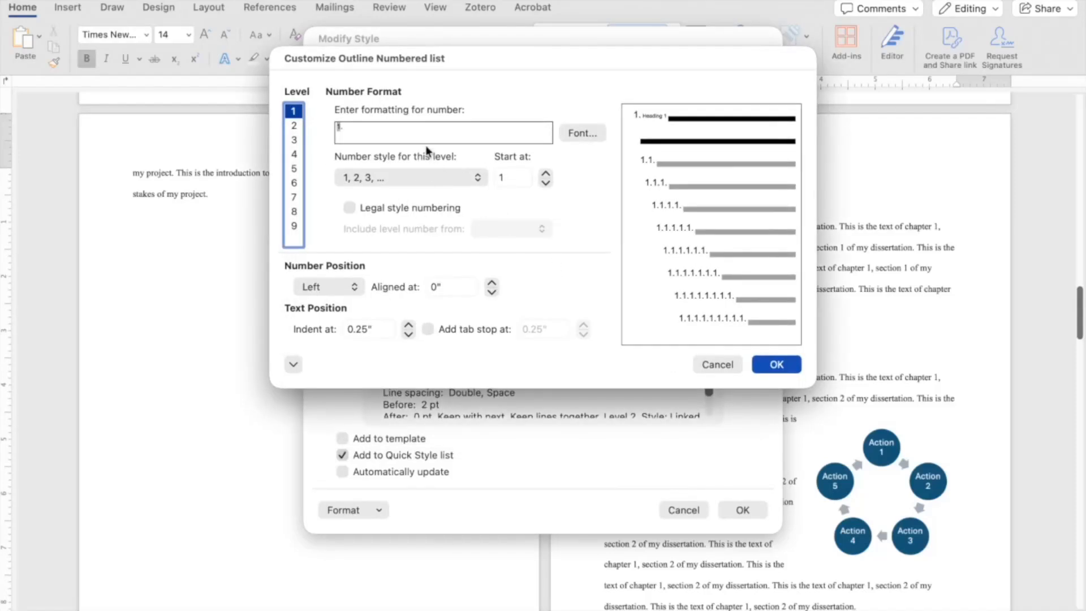
pyautogui.click(293, 125)
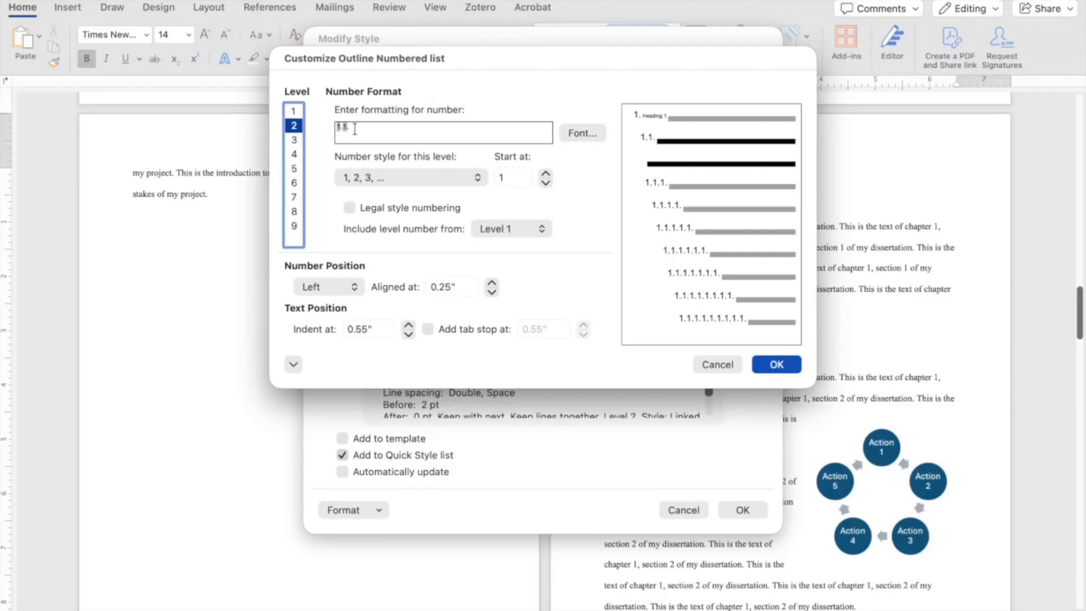
# Set the level 2 number alignment to 0" and its text indent to 0.25", and apply the numbering to Heading 2.
pyautogui.click(493, 293)
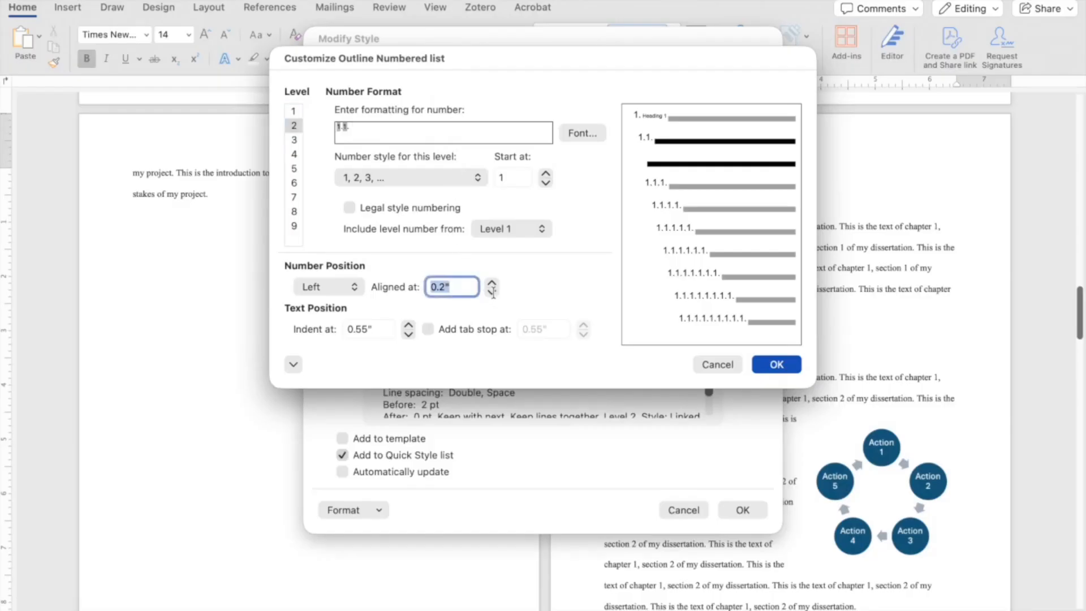
pyautogui.click(493, 292)
pyautogui.click(493, 293)
pyautogui.click(493, 292)
pyautogui.click(493, 292)
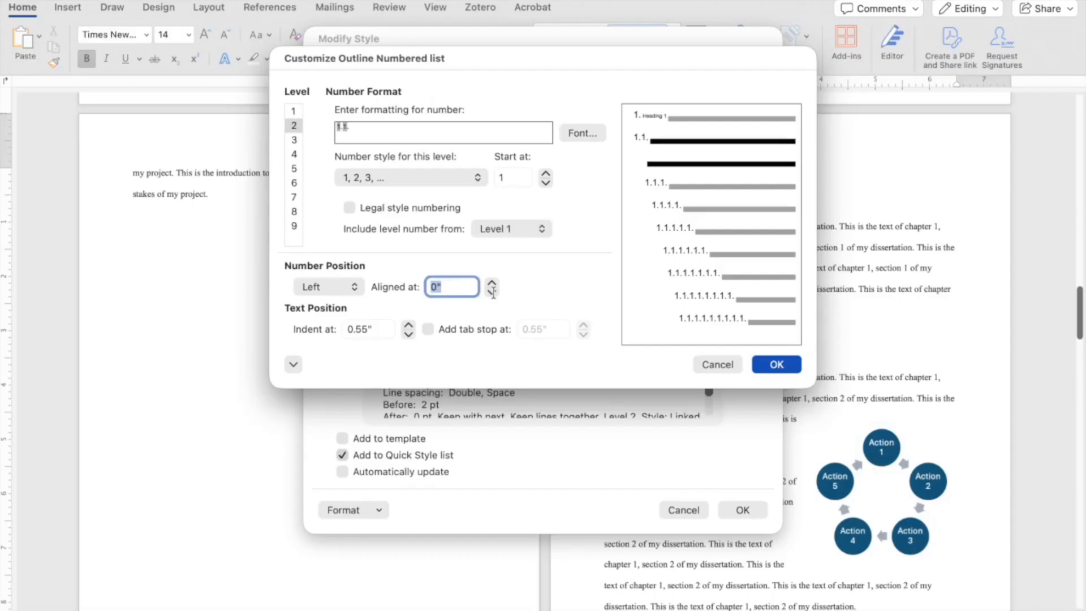
pyautogui.click(408, 334)
pyautogui.click(408, 333)
pyautogui.click(408, 334)
pyautogui.click(409, 333)
pyautogui.click(408, 333)
pyautogui.click(408, 333)
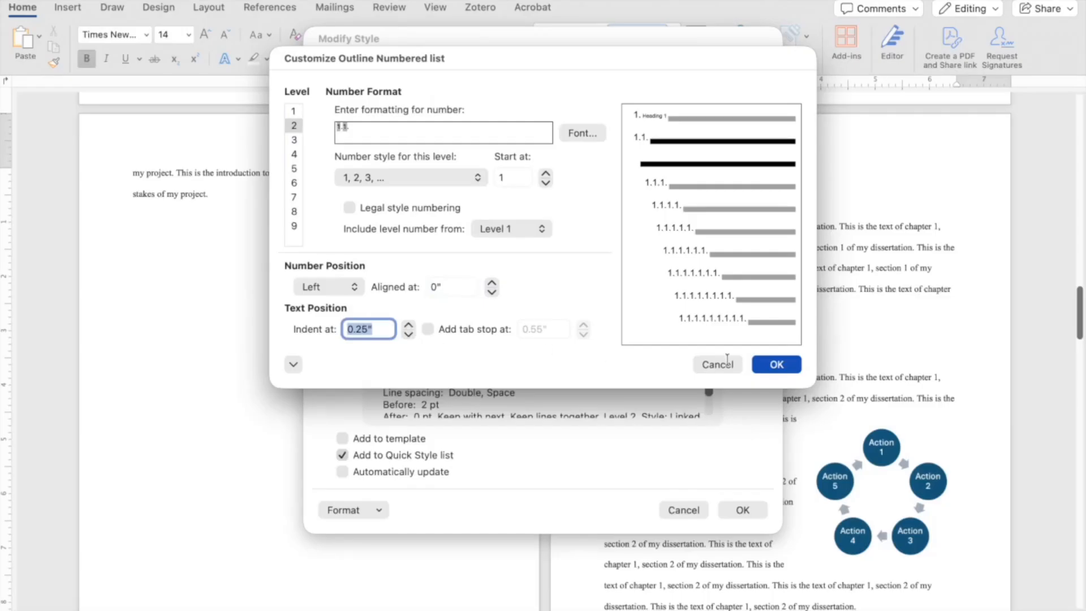
pyautogui.click(784, 366)
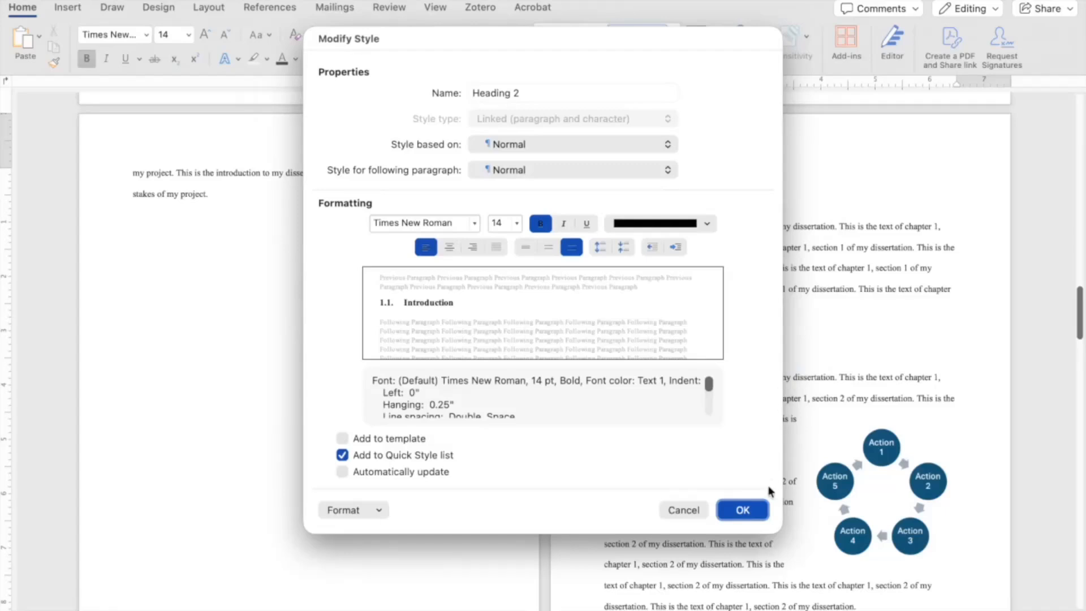
pyautogui.click(745, 509)
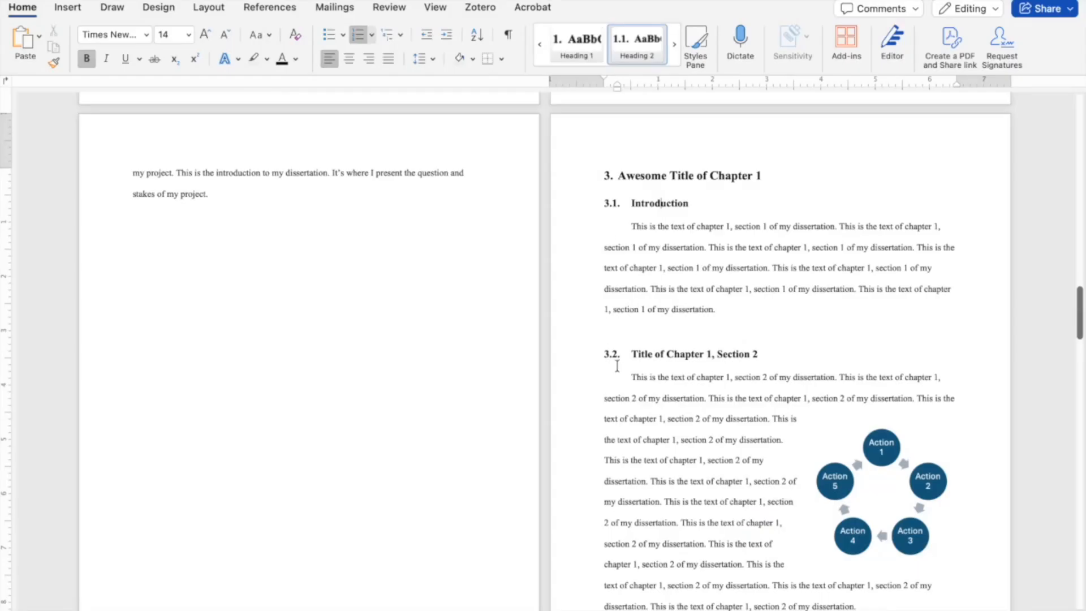
# Remove the automatic number from the dissertation's main Introduction heading before Chapter 1.
pyautogui.scroll(-5, 617, 366)
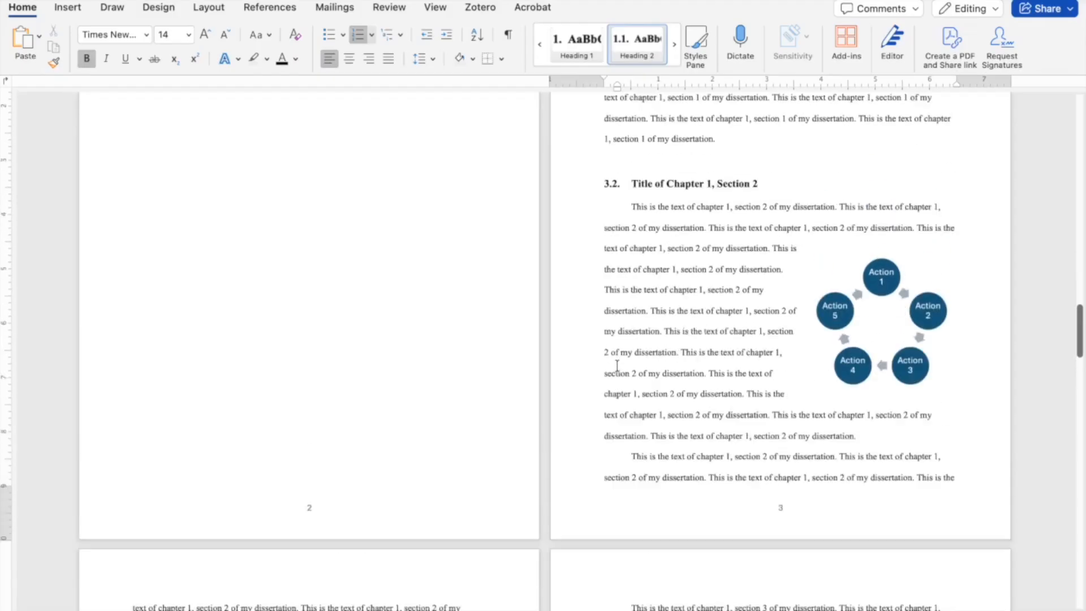
pyautogui.scroll(6, 617, 366)
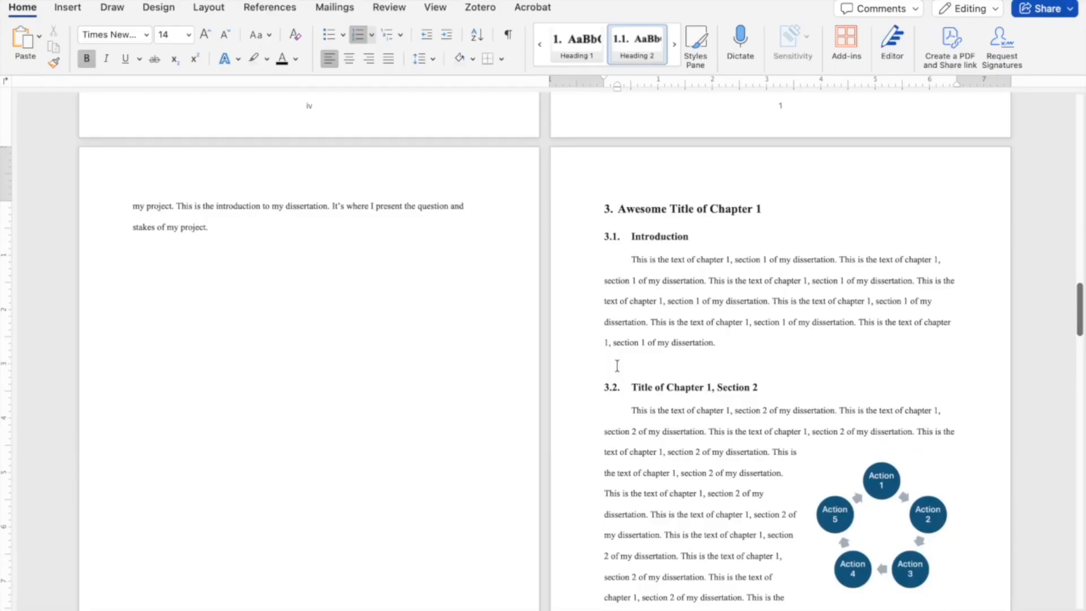
pyautogui.scroll(1, 617, 366)
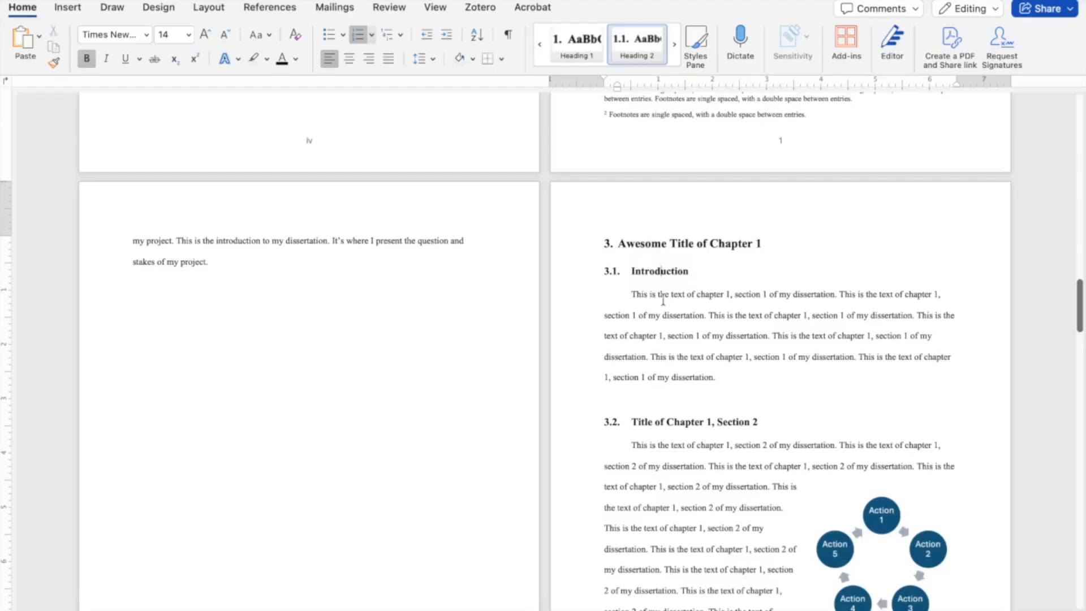
pyautogui.scroll(15, 663, 300)
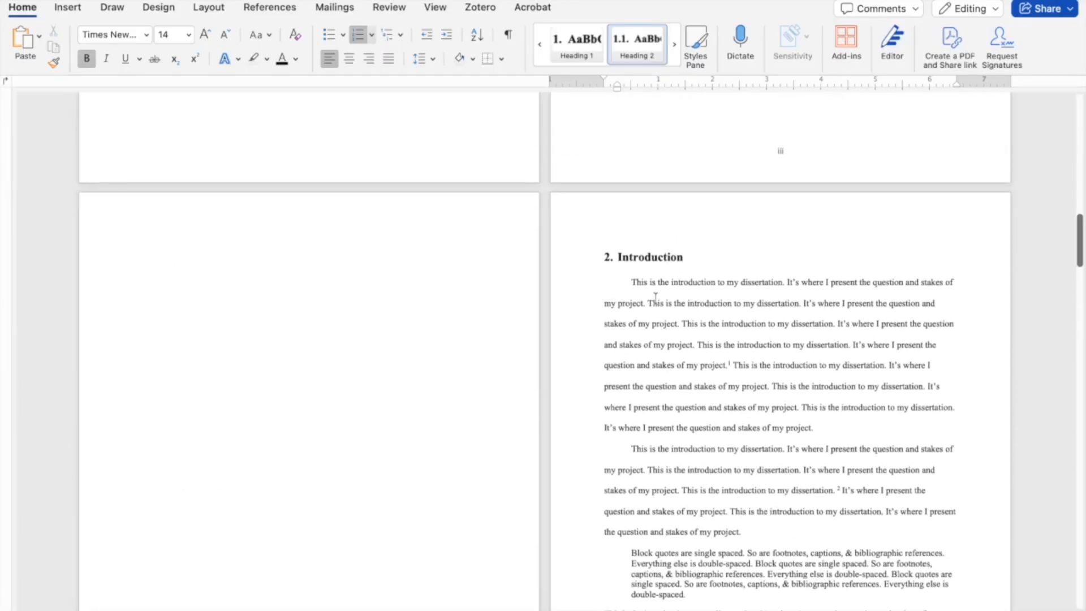
pyautogui.click(618, 257)
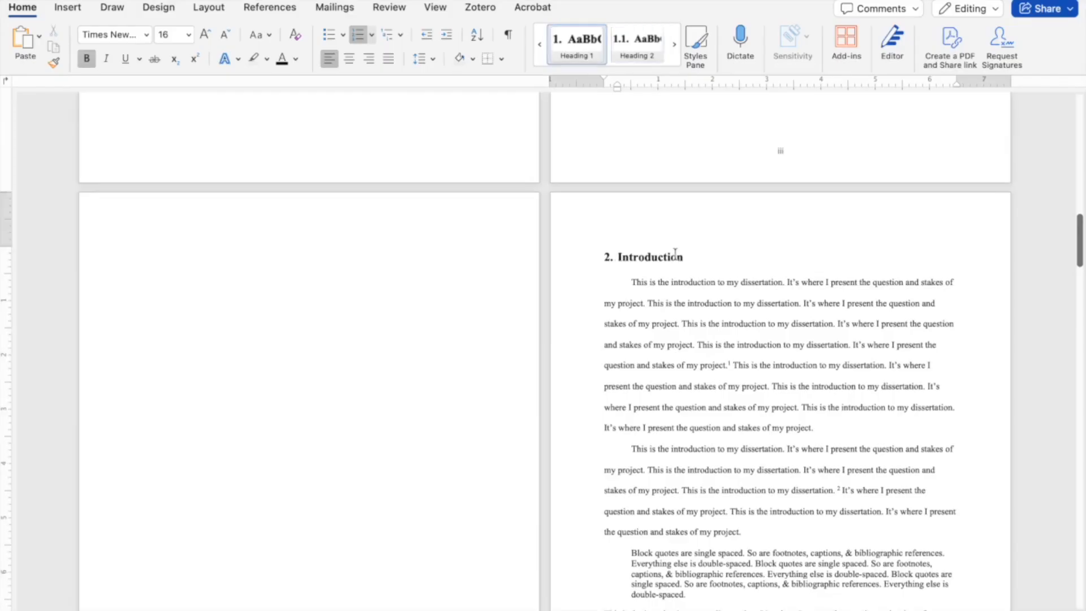
pyautogui.press('BackSpace')
pyautogui.press('BackSpace')
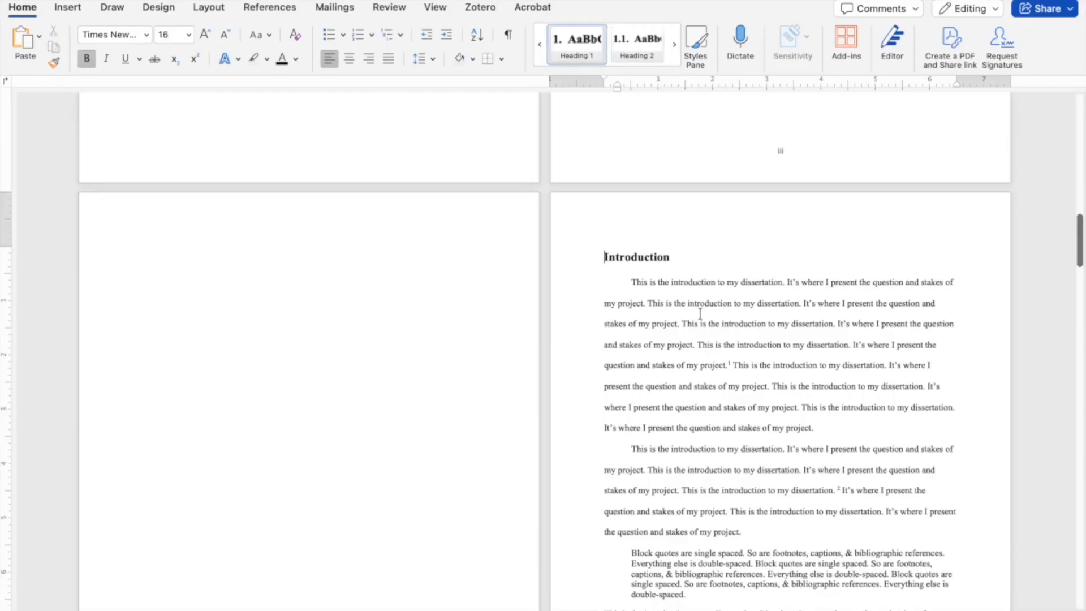
# Remove the automatic number from the Table of Contents heading.
pyautogui.scroll(5, 709, 326)
pyautogui.scroll(6, 710, 331)
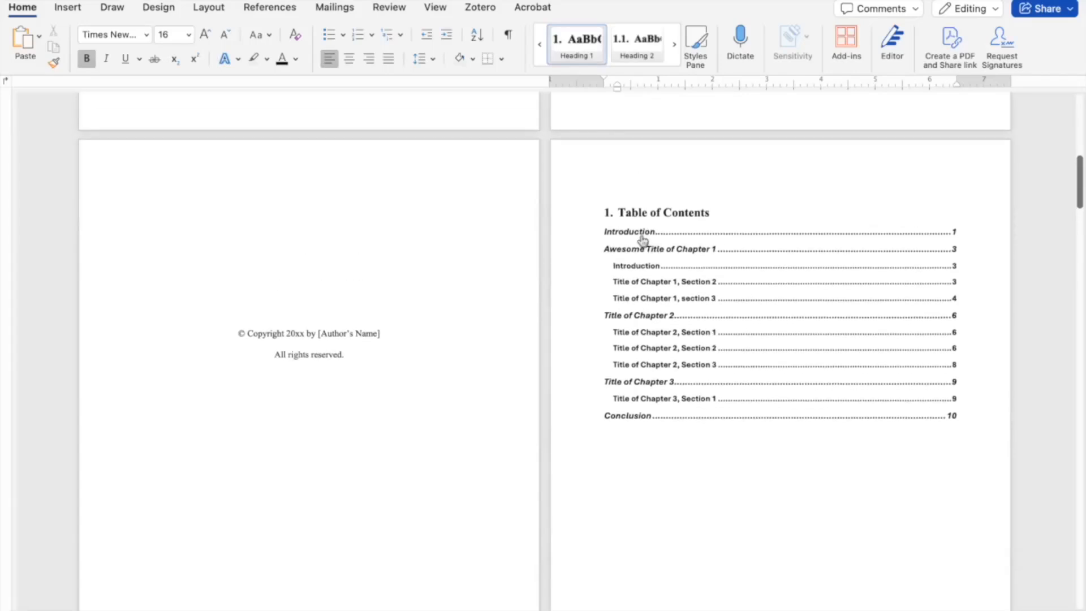
pyautogui.click(621, 212)
pyautogui.click(621, 212)
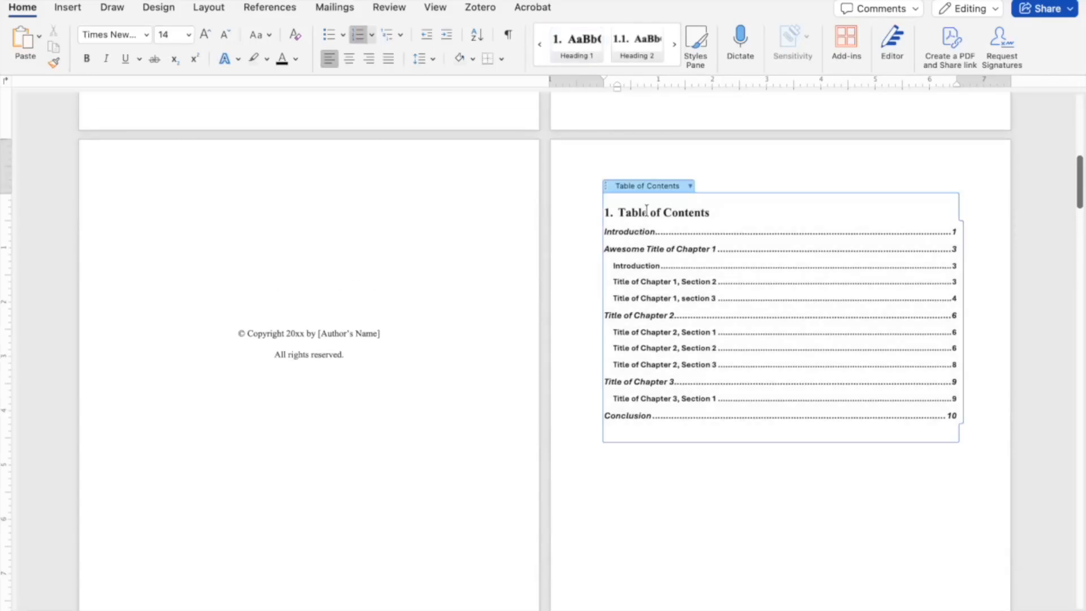
pyautogui.press('BackSpace')
pyautogui.press('BackSpace')
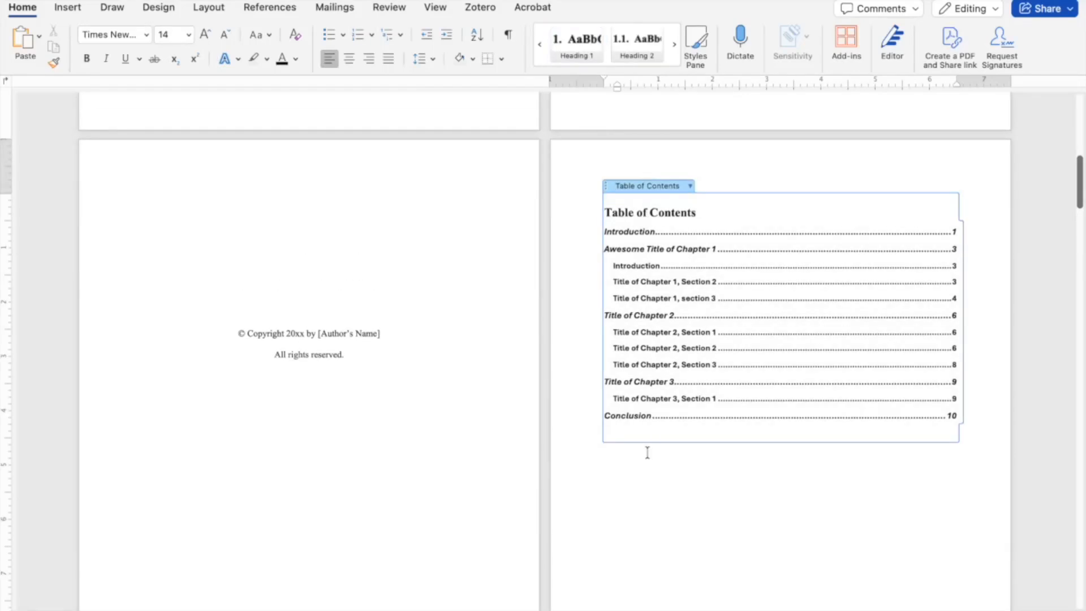
# Check the updated numbering of the Awesome Title of Chapter 1 heading and its sections.
pyautogui.scroll(-15, 647, 450)
pyautogui.scroll(-2, 646, 450)
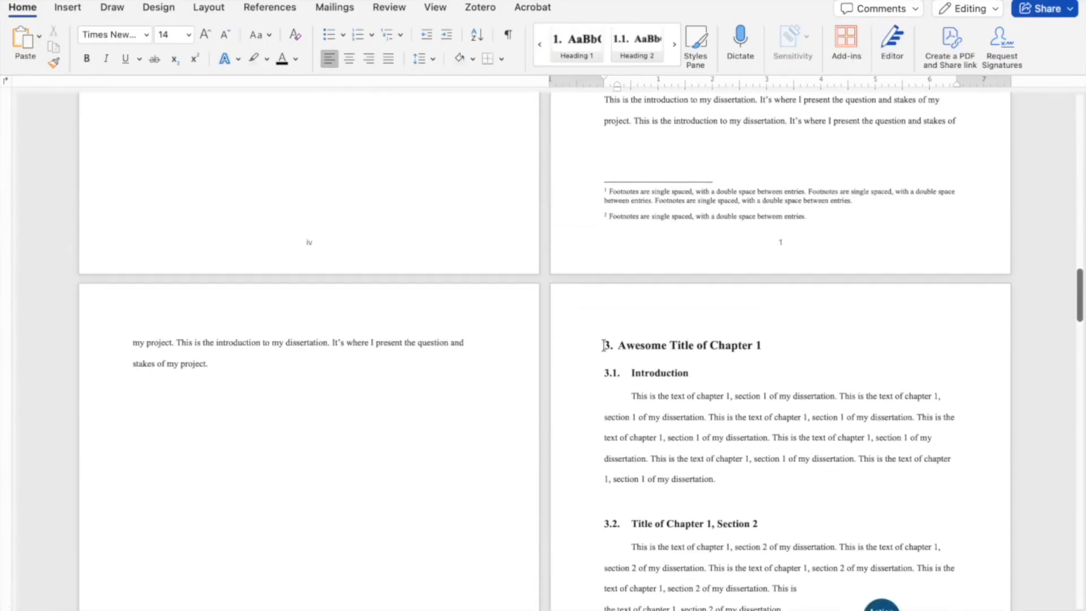
pyautogui.scroll(-1, 614, 321)
pyautogui.click(609, 320)
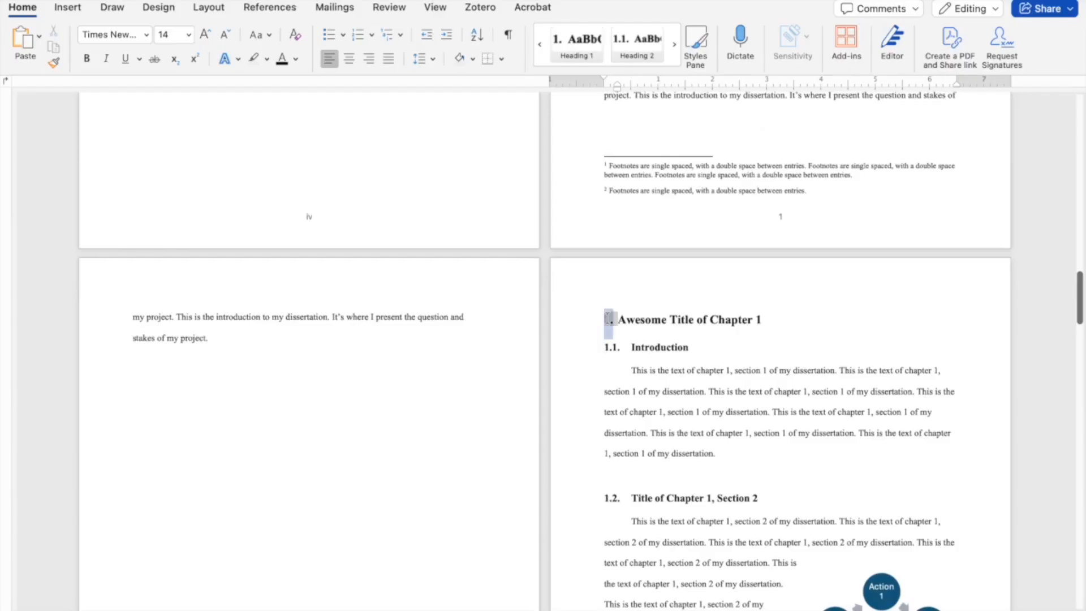
# Restart the automatic numbering at the Awesome Title of Chapter 1 heading.
pyautogui.rightClick(609, 321)
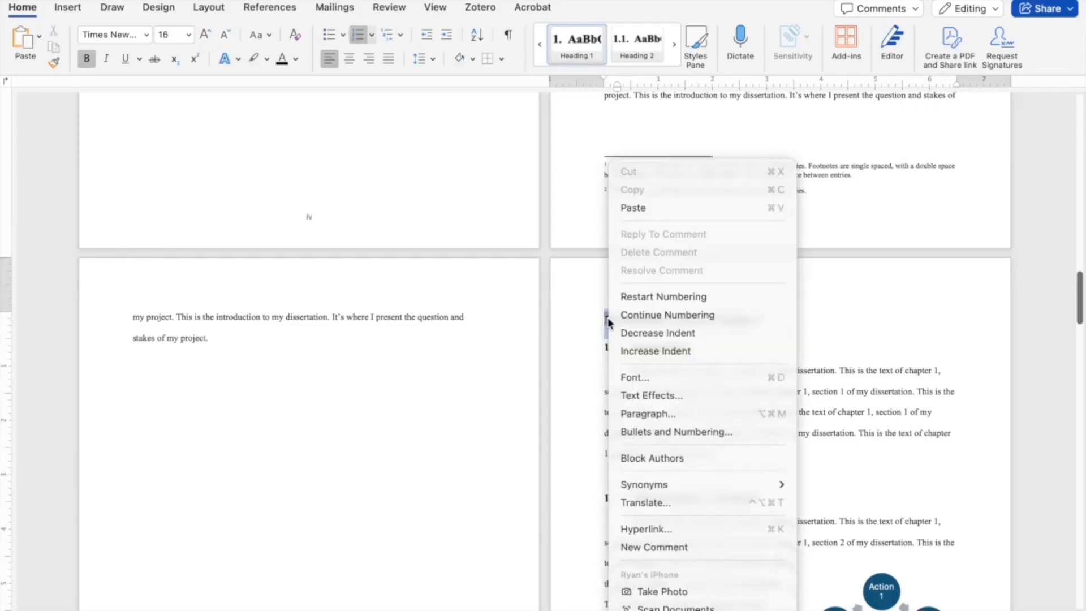
pyautogui.click(638, 295)
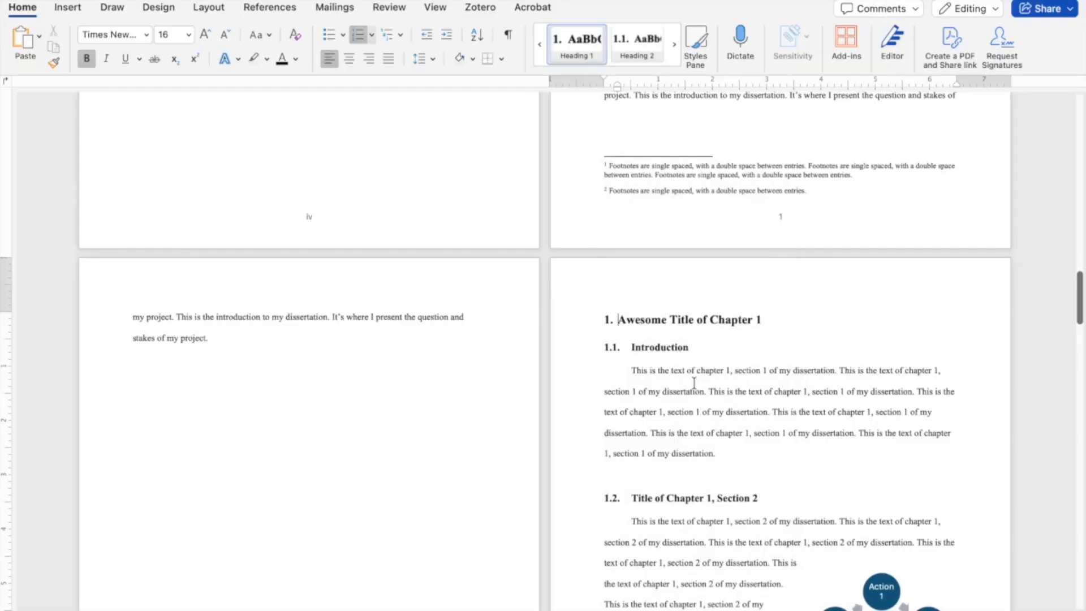
pyautogui.scroll(-6, 694, 383)
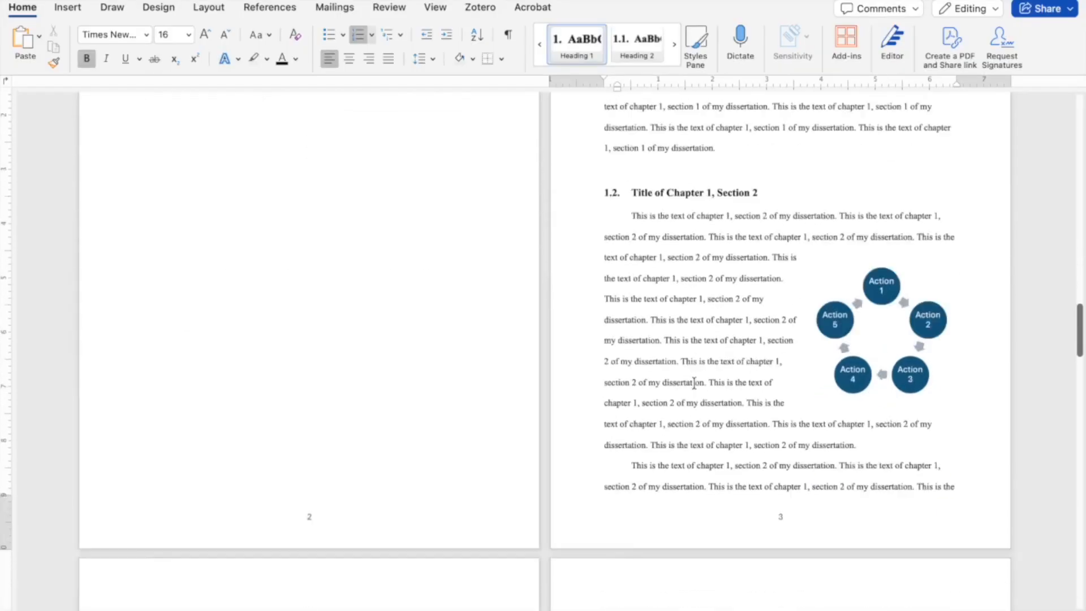
pyautogui.scroll(2, 694, 382)
pyautogui.scroll(2, 693, 382)
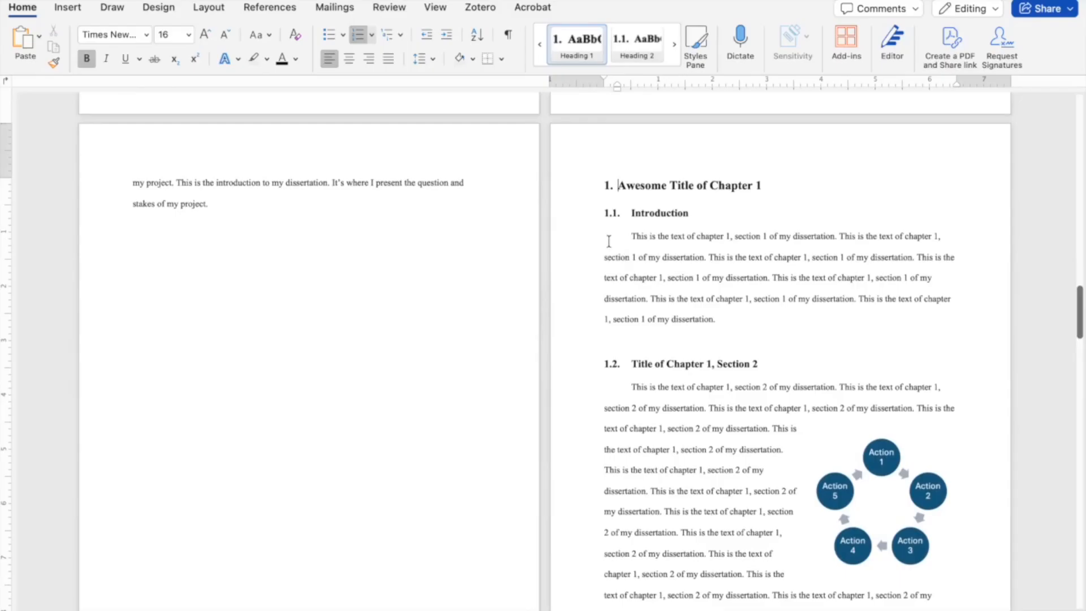
# Remove the automatic number from the Conclusion heading at the end of the dissertation.
pyautogui.scroll(-16, 634, 454)
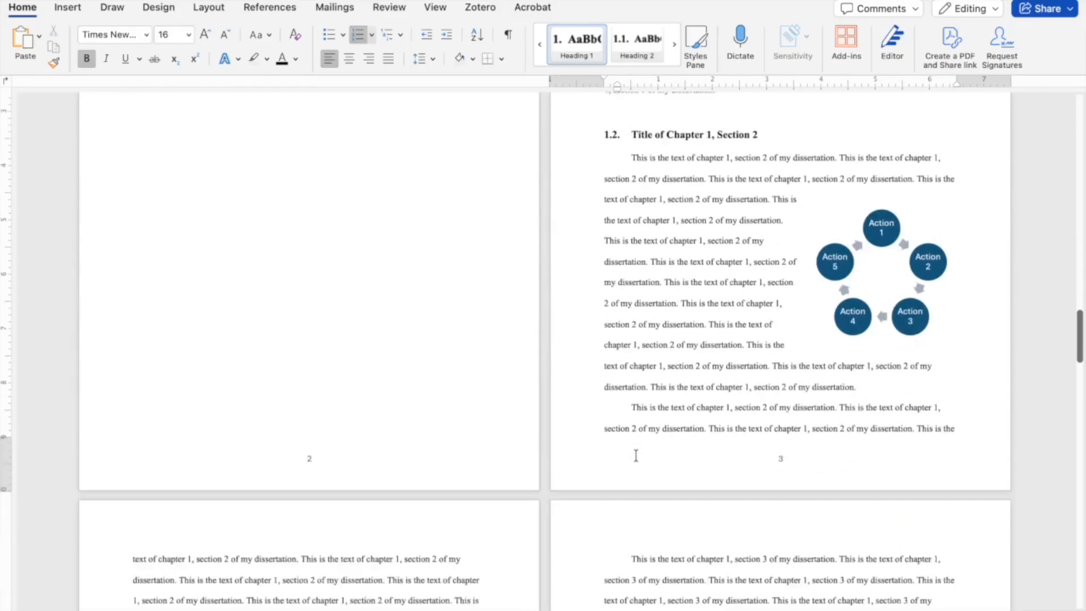
pyautogui.scroll(-20, 635, 454)
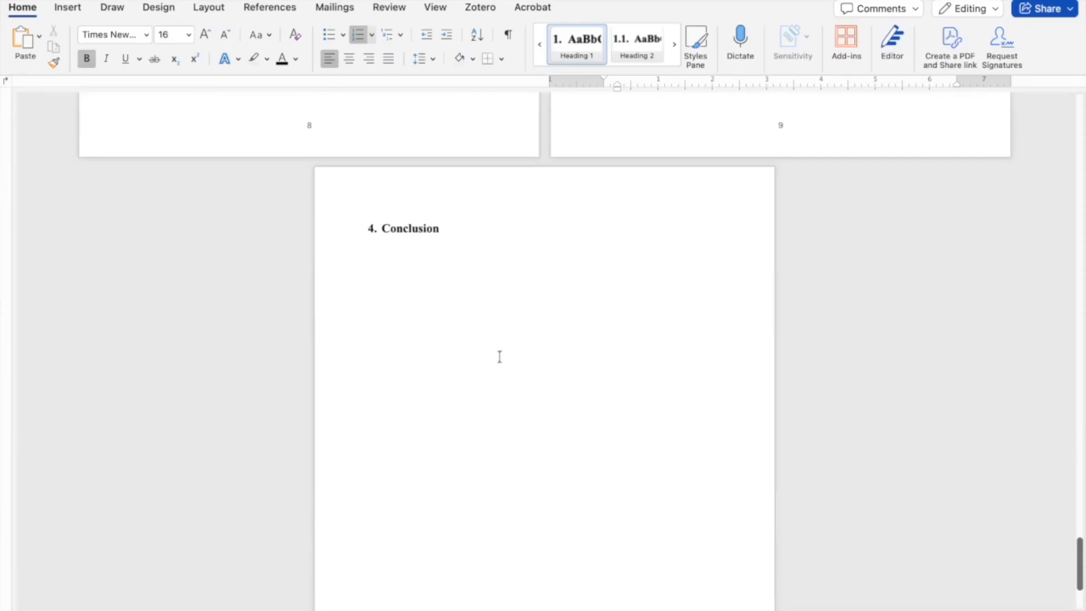
pyautogui.click(383, 228)
pyautogui.press('BackSpace')
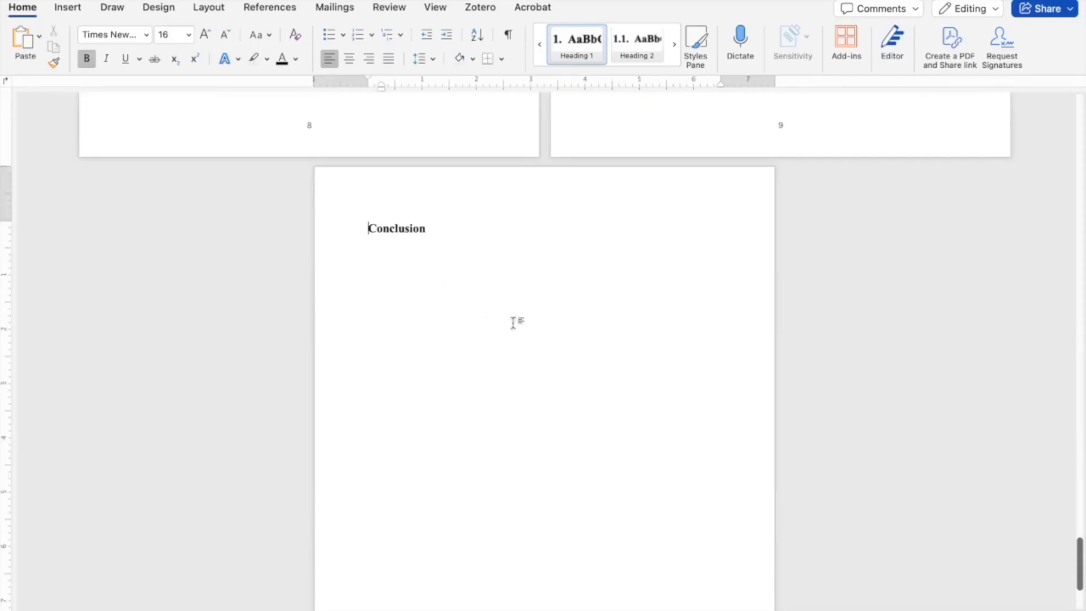
# Modify the Heading 2 style used by Chapter 1's Introduction so that its outline numbering is None.
pyautogui.scroll(15, 514, 320)
pyautogui.scroll(10, 518, 326)
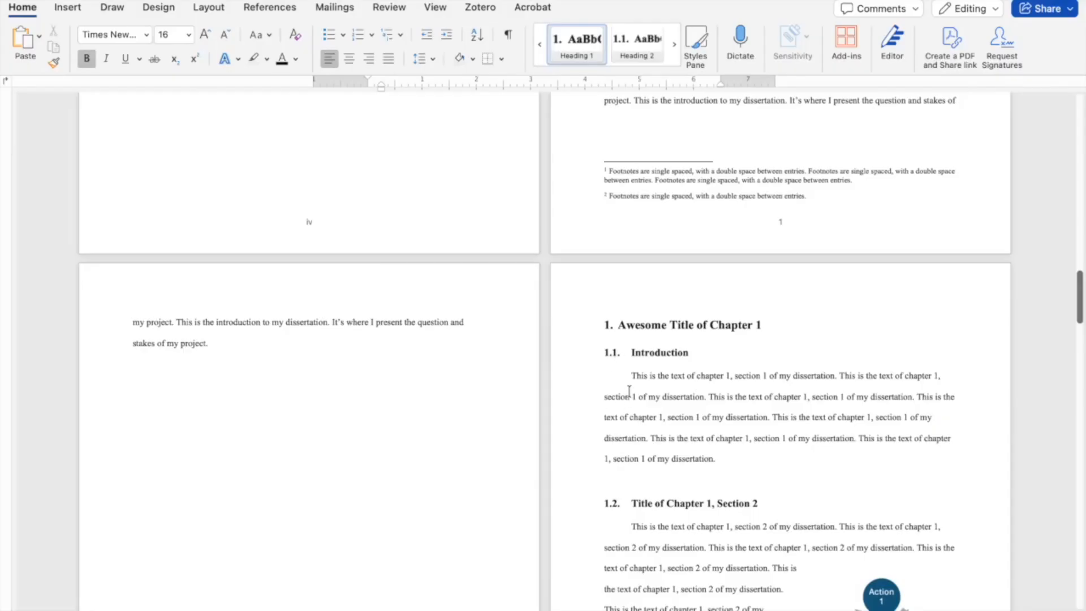
pyautogui.click(637, 352)
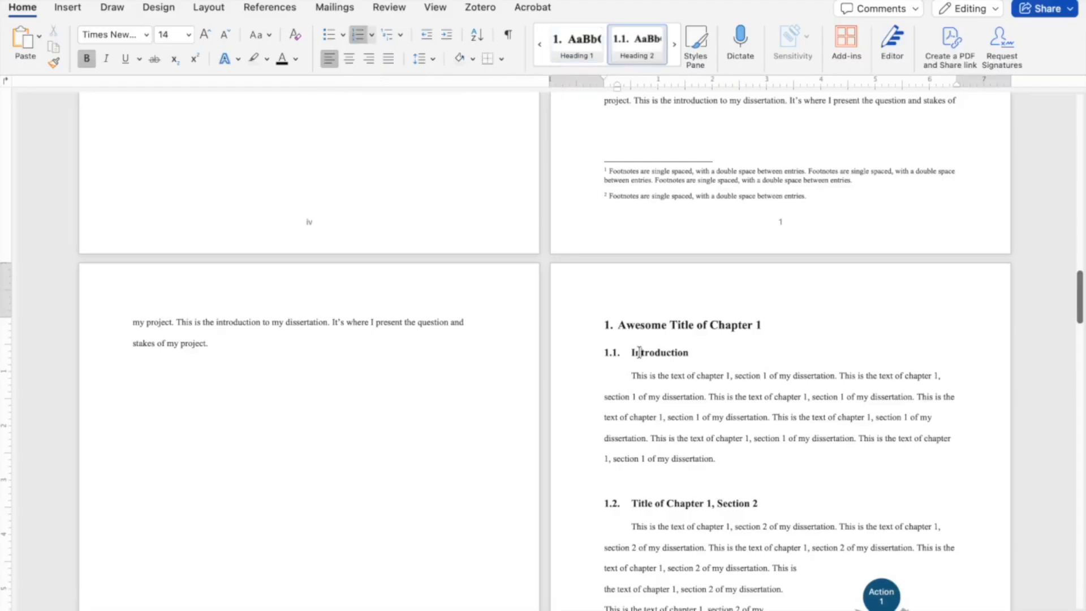
pyautogui.rightClick(630, 51)
pyautogui.click(642, 76)
pyautogui.click(374, 511)
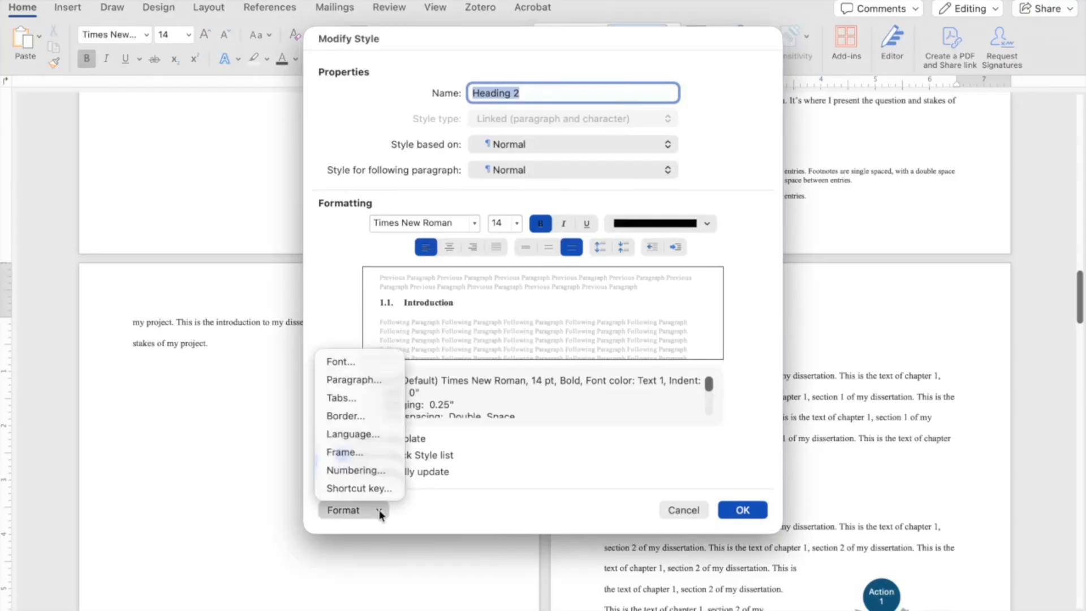
pyautogui.click(371, 470)
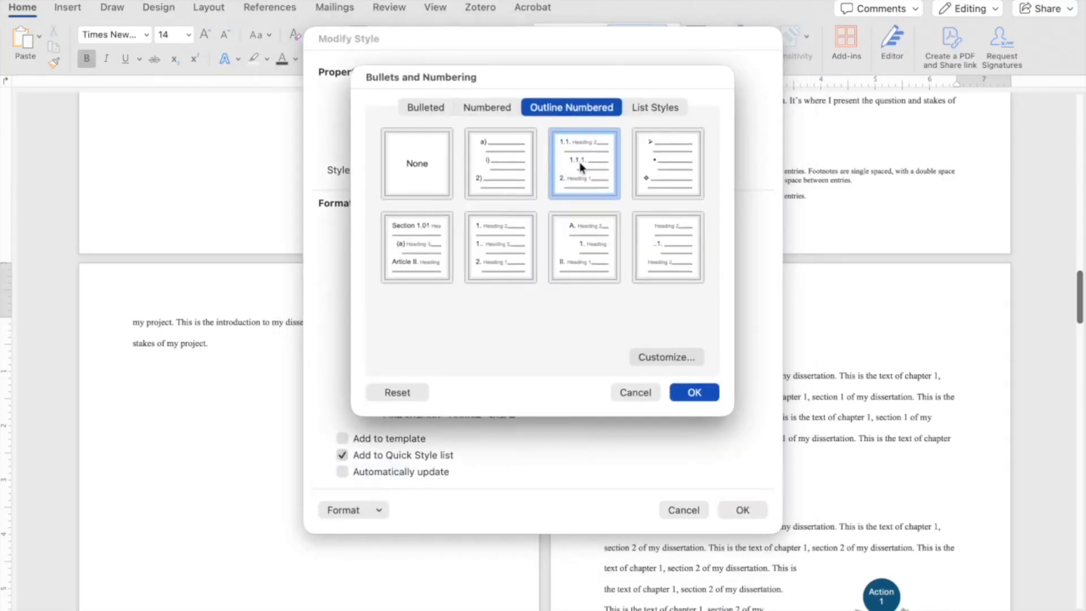
pyautogui.click(423, 169)
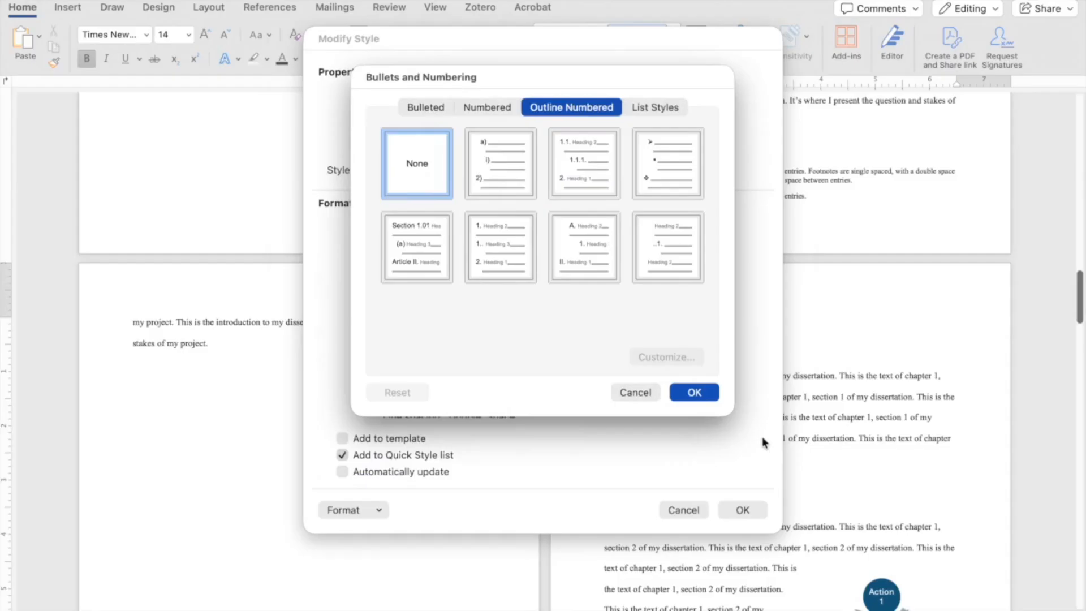
pyautogui.click(699, 395)
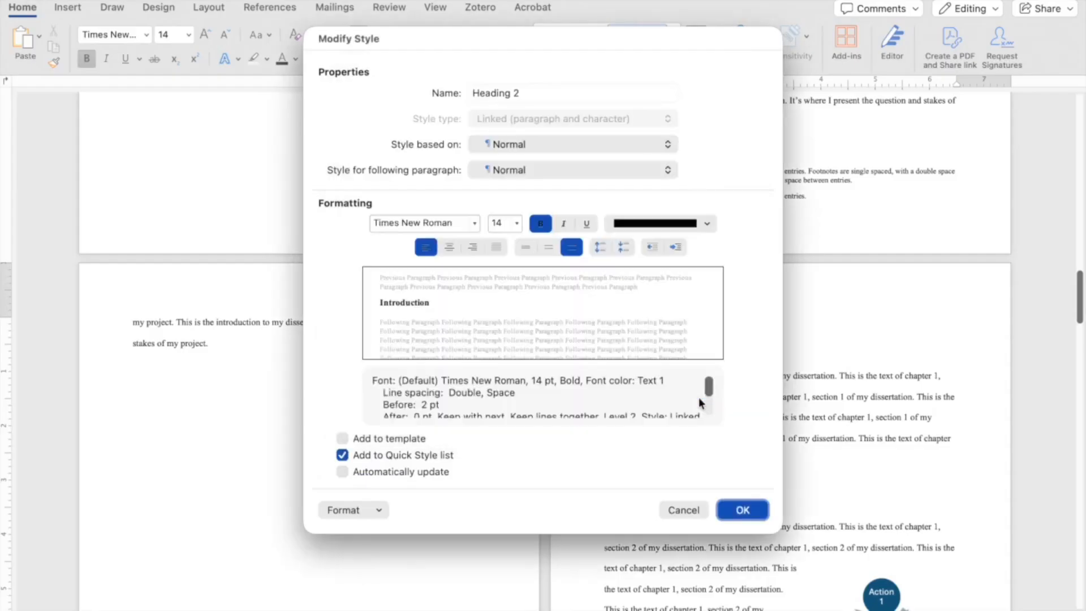
pyautogui.click(742, 509)
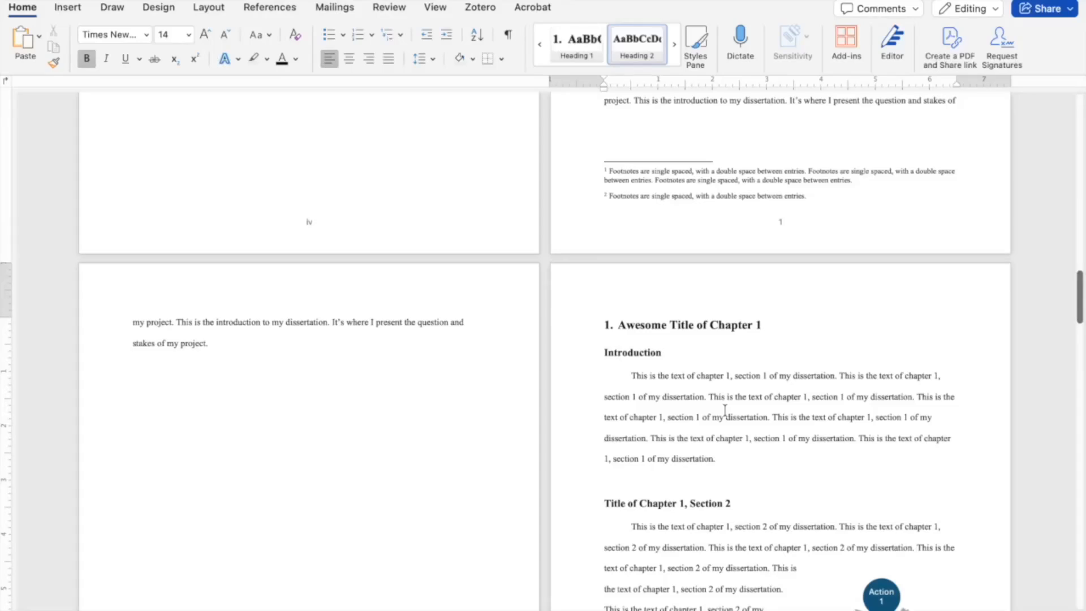
# Start a caption for the action cycle figure in Chapter 1, Section 2, with numbering that includes the Heading 1 chapter number and a period separator.
pyautogui.scroll(-5, 787, 342)
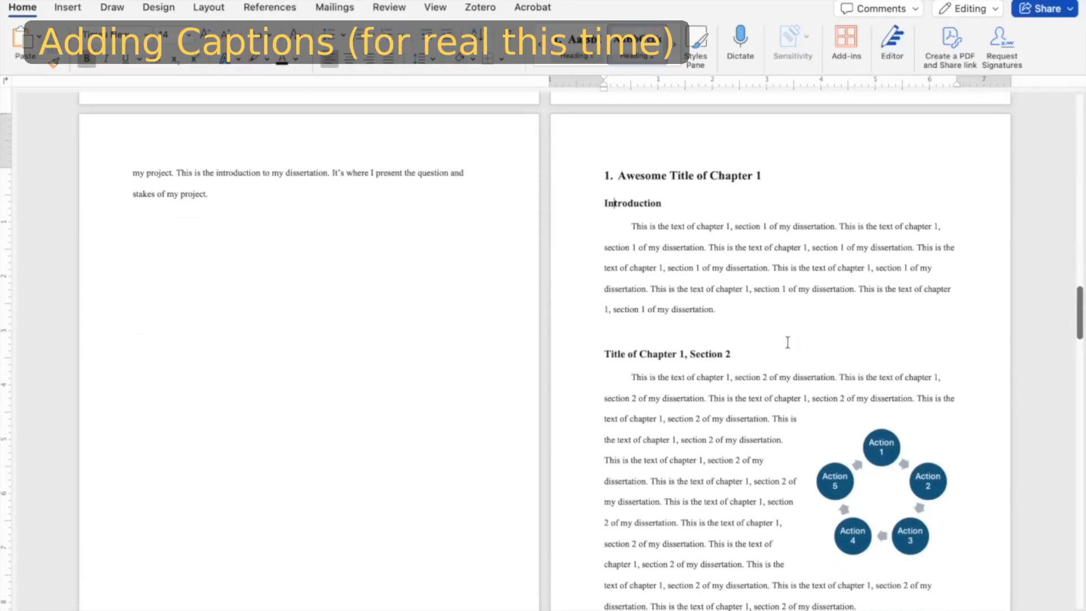
pyautogui.scroll(-3, 787, 342)
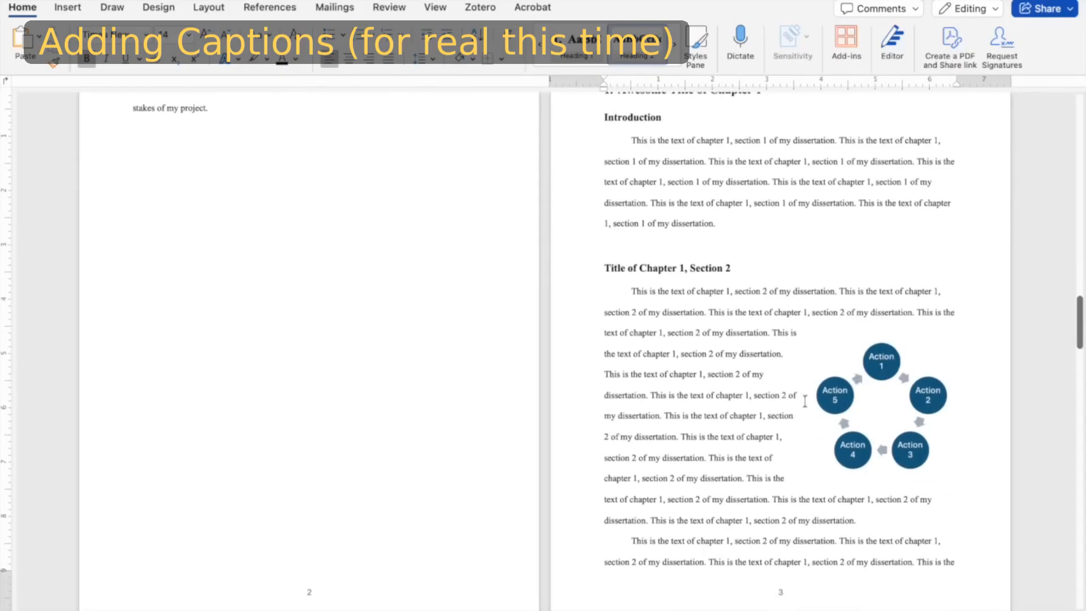
pyautogui.rightClick(868, 411)
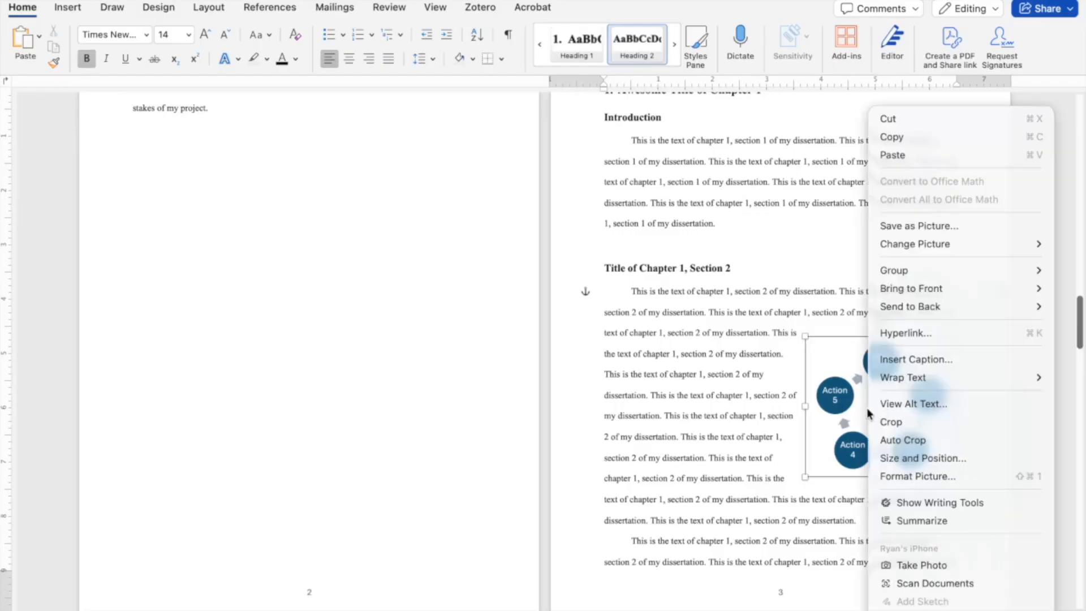
pyautogui.click(893, 359)
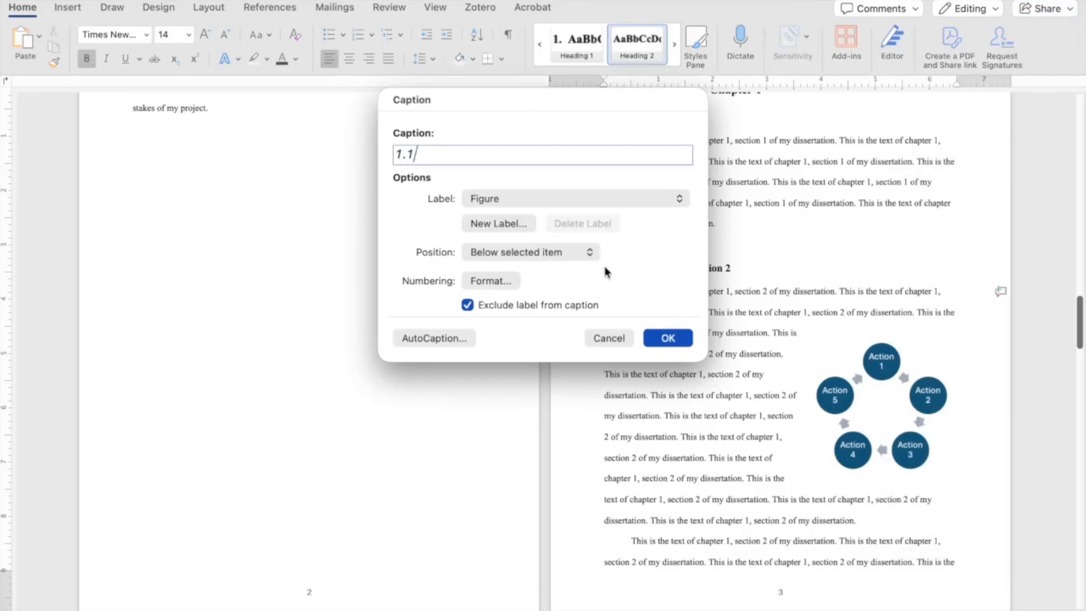
pyautogui.click(502, 284)
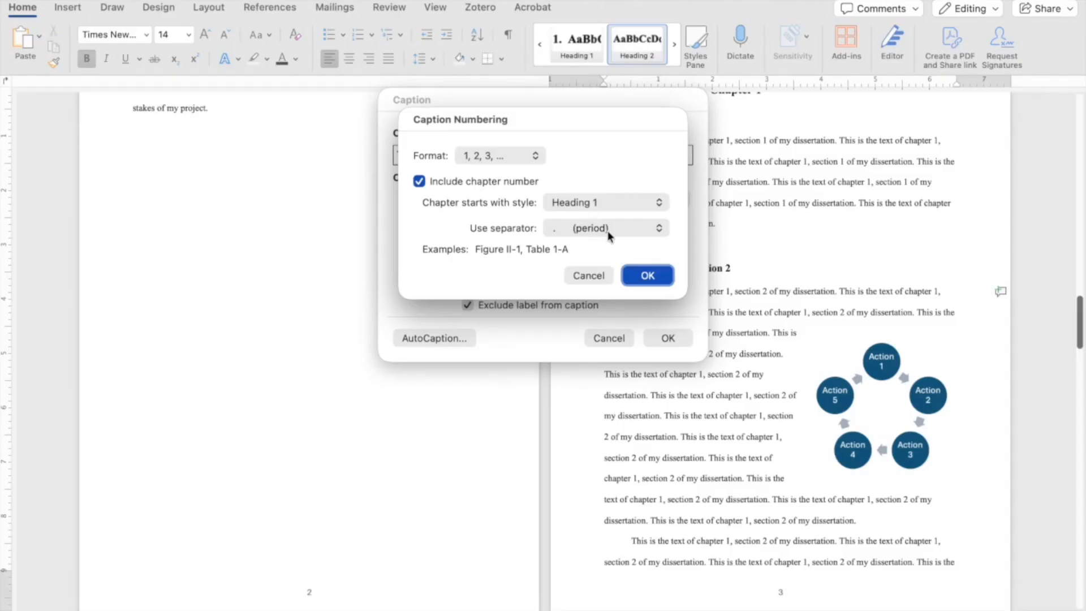
pyautogui.click(659, 228)
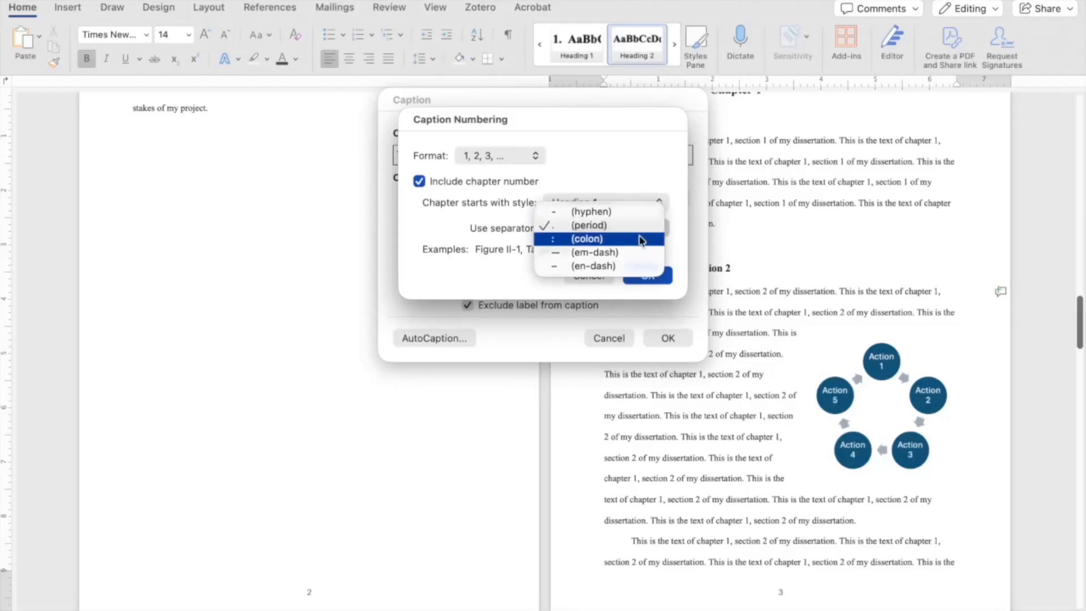
pyautogui.click(634, 226)
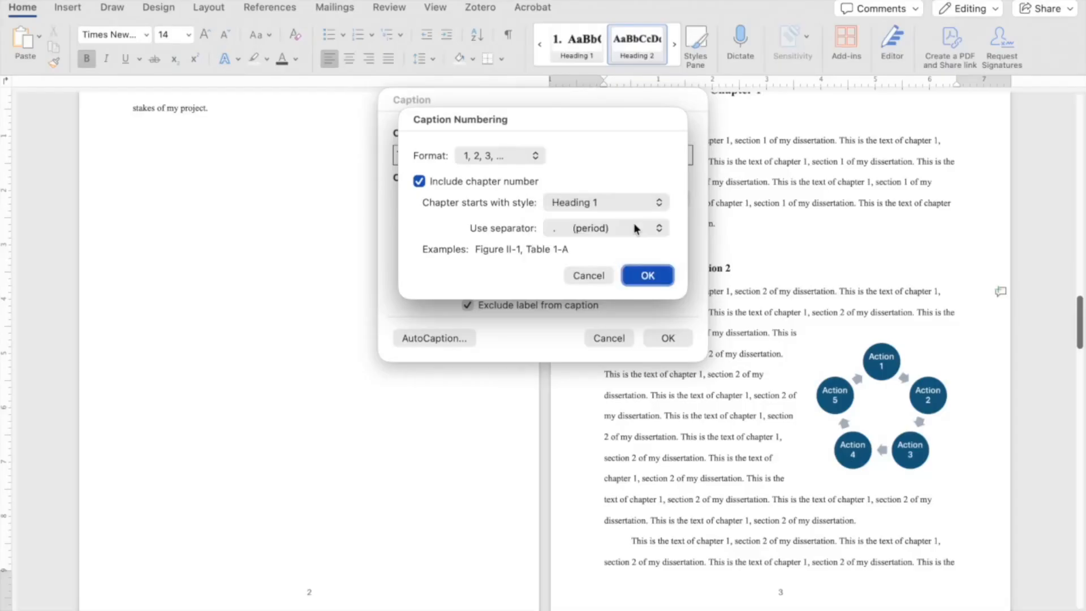
pyautogui.click(645, 275)
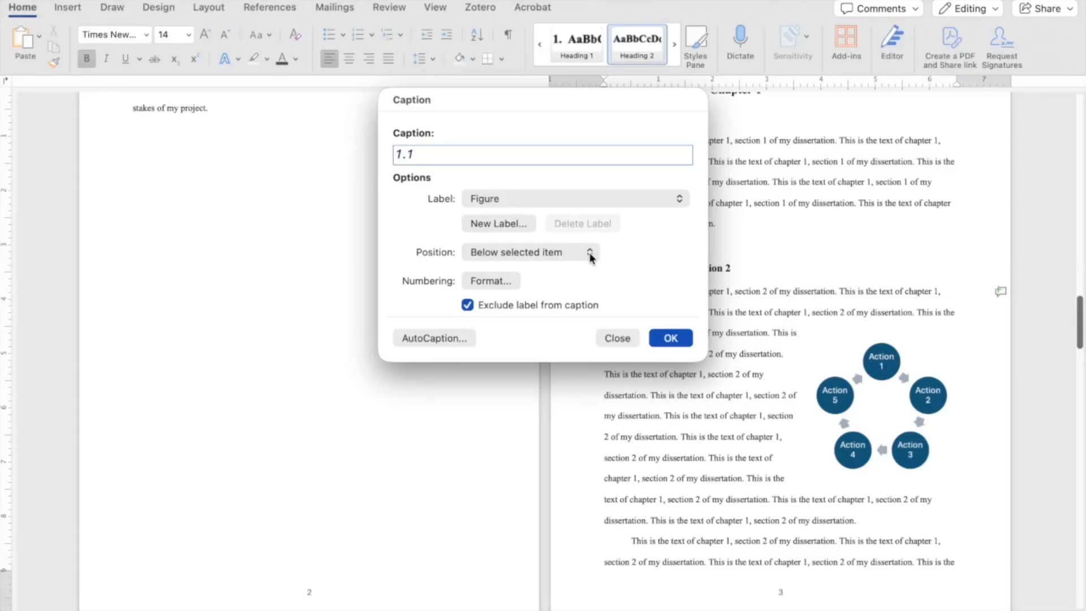
# Keep the caption's label as Figure and its position as Below selected item.
pyautogui.click(680, 199)
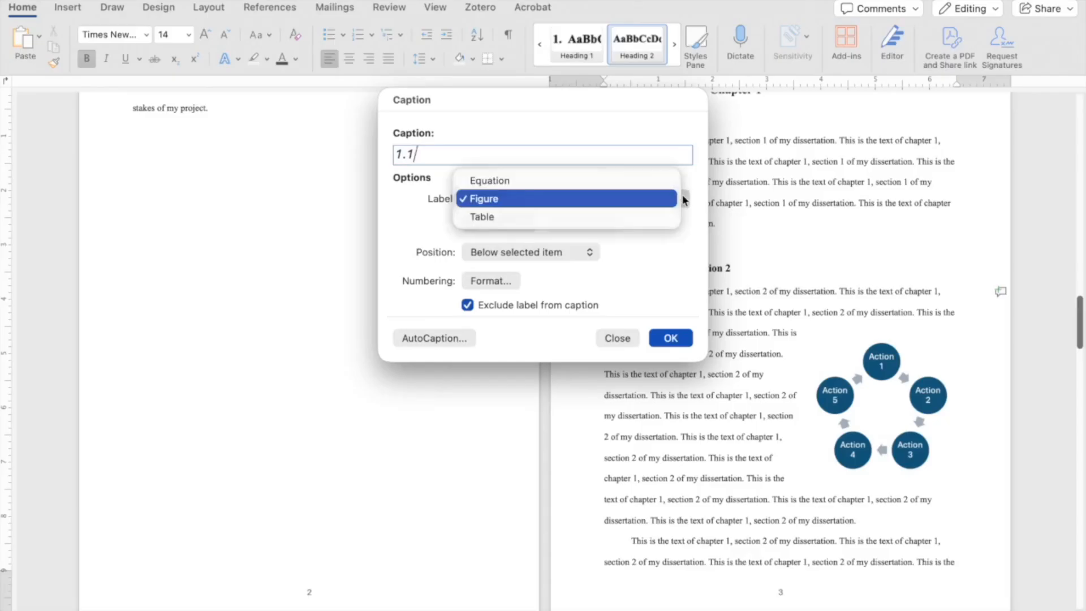
pyautogui.click(653, 205)
pyautogui.click(592, 252)
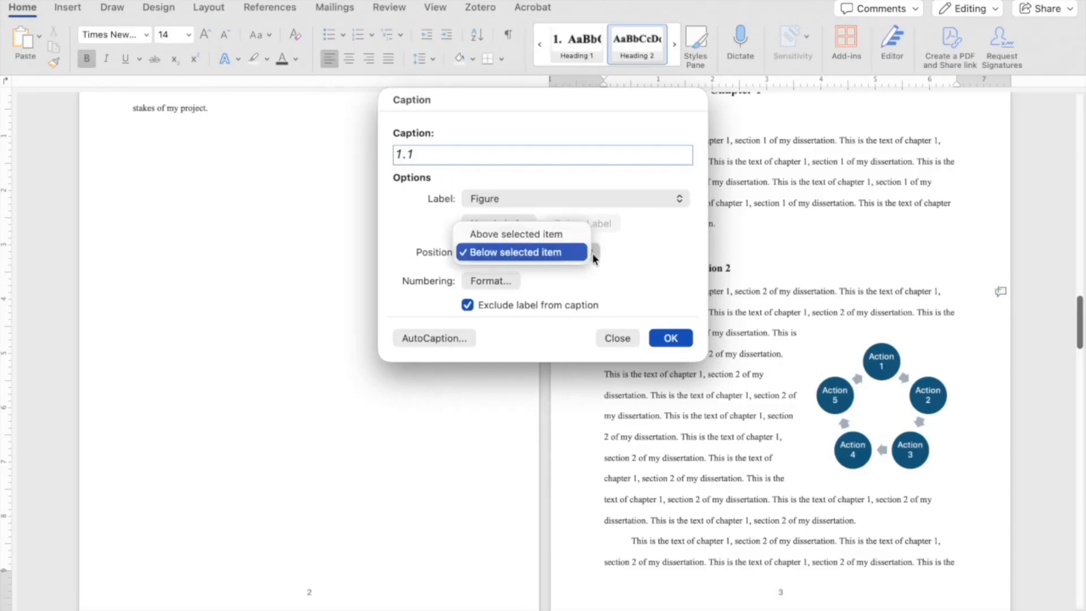
pyautogui.click(667, 262)
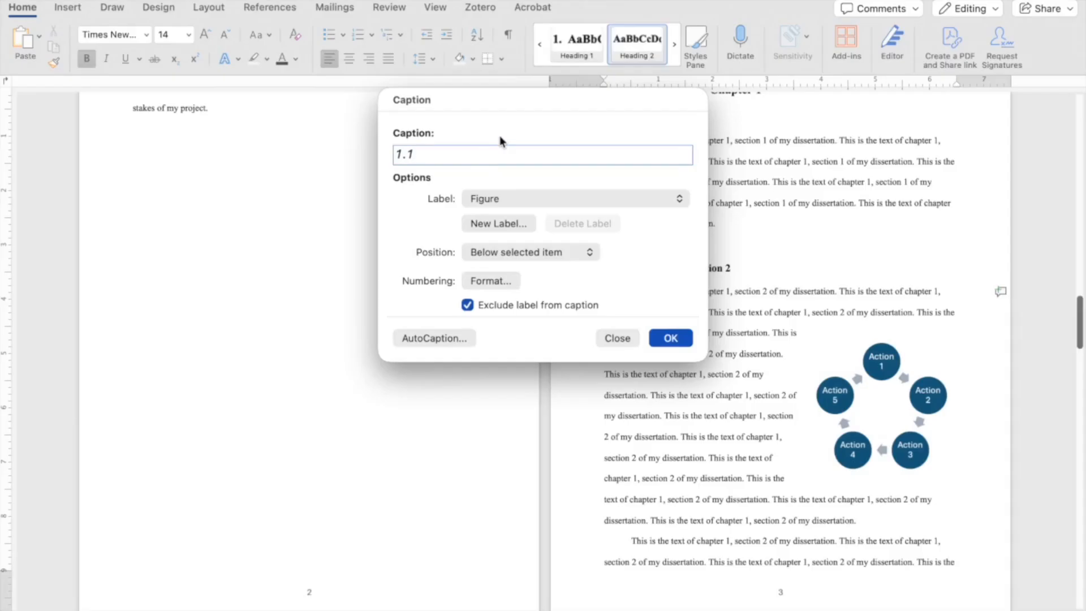
# Include the label in the caption, add a period and "Figure captions are single spaced." three times after the number, and insert the caption.
pyautogui.write('.')
pyautogui.click(468, 306)
pyautogui.write('Figure captions are doub')
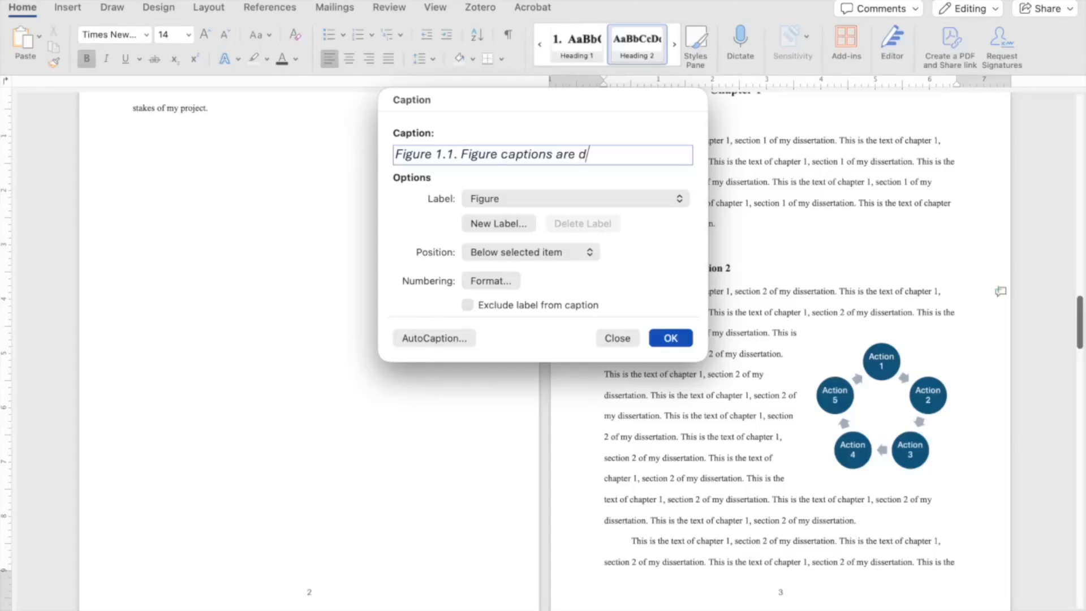
pyautogui.write('le spaced. Fig')
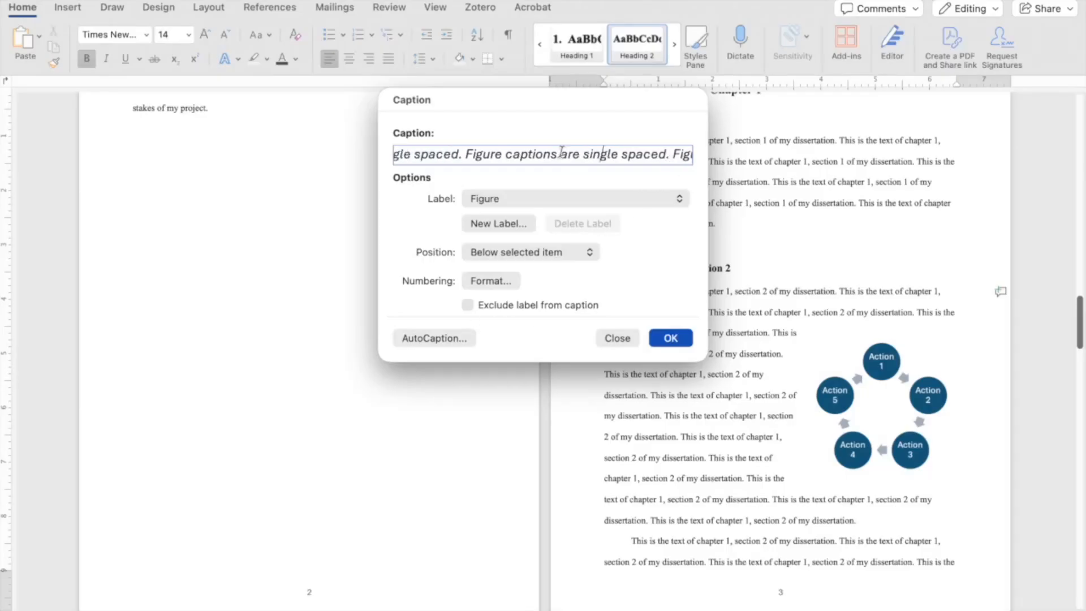
pyautogui.press('Right')
pyautogui.press('Right')
pyautogui.press('Right')
pyautogui.press('Right')
pyautogui.press('Right')
pyautogui.press('Right')
pyautogui.press('Right')
pyautogui.press('Right')
pyautogui.press('Right')
pyautogui.press('Right')
pyautogui.press('Right')
pyautogui.press('Right')
pyautogui.press('Right')
pyautogui.press('Right')
pyautogui.press('Right')
pyautogui.press('Right')
pyautogui.press('Right')
pyautogui.press('Right')
pyautogui.press('Right')
pyautogui.press('Right')
pyautogui.press('Right')
pyautogui.press('Right')
pyautogui.press('Right')
pyautogui.press('Right')
pyautogui.press('Right')
pyautogui.press('Right')
pyautogui.press('Right')
pyautogui.press('Right')
pyautogui.press('Right')
pyautogui.press('Right')
pyautogui.press('Right')
pyautogui.press('Right')
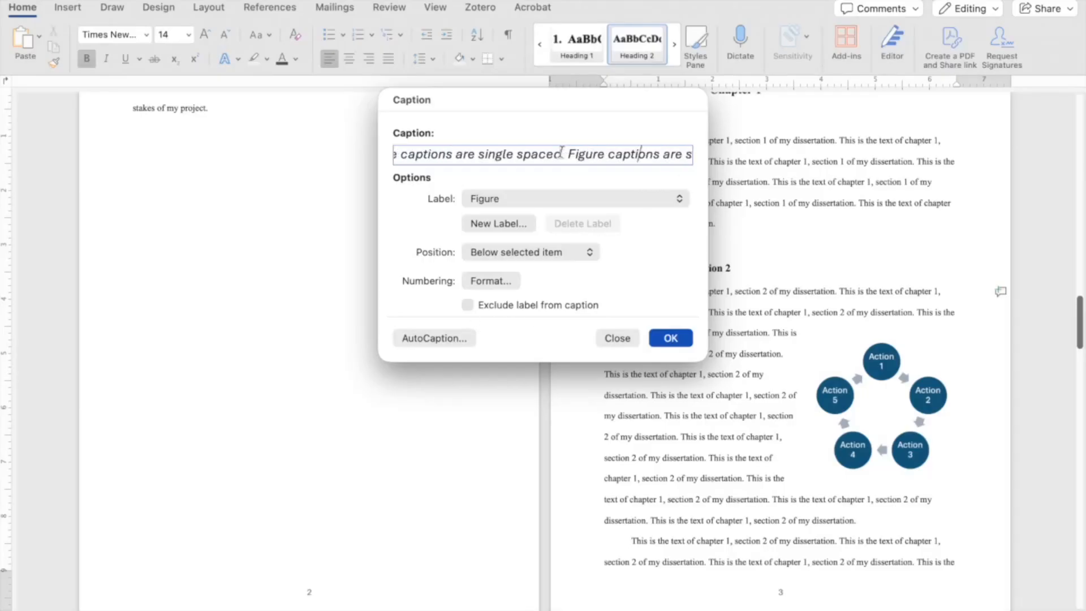
pyautogui.press('Right')
pyautogui.press('Right')
pyautogui.press('Right')
pyautogui.press('Right')
pyautogui.press('Right')
pyautogui.press('Right')
pyautogui.press('Right')
pyautogui.press('Right')
pyautogui.press('Right')
pyautogui.press('Right')
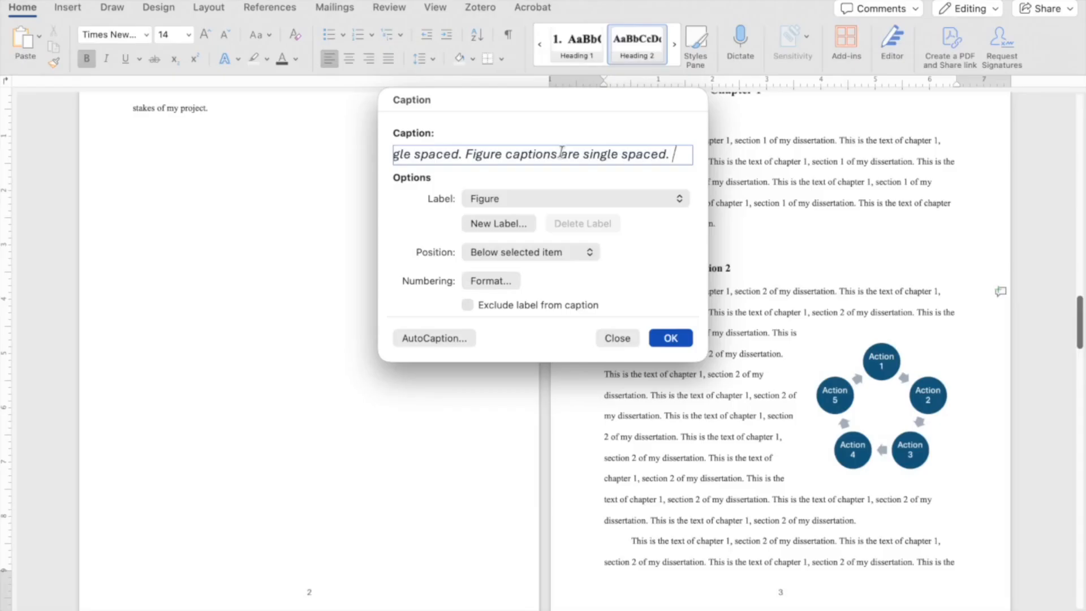
pyautogui.click(670, 338)
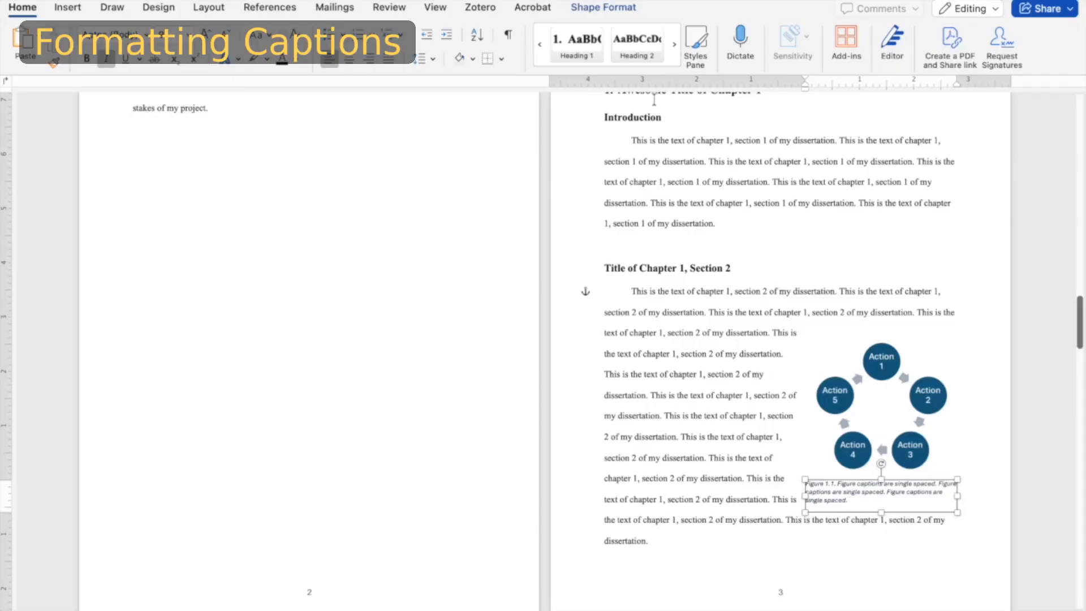
# Modify the Caption style so that its font is Times New Roman at 10 pt.
pyautogui.click(674, 45)
pyautogui.click(674, 47)
pyautogui.click(674, 46)
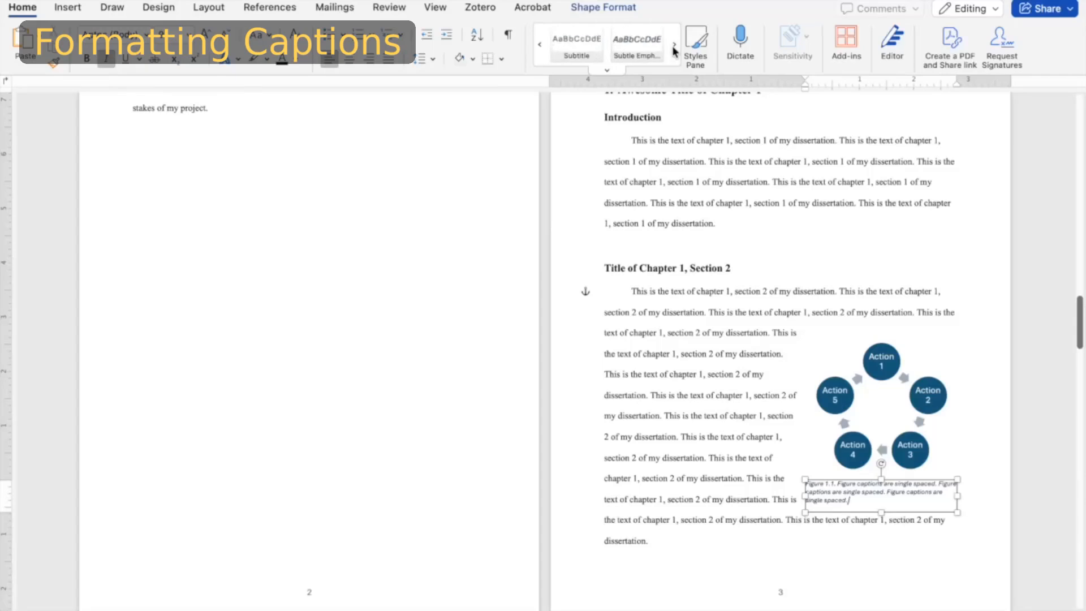
pyautogui.click(674, 47)
pyautogui.click(674, 46)
pyautogui.click(674, 46)
pyautogui.click(674, 46)
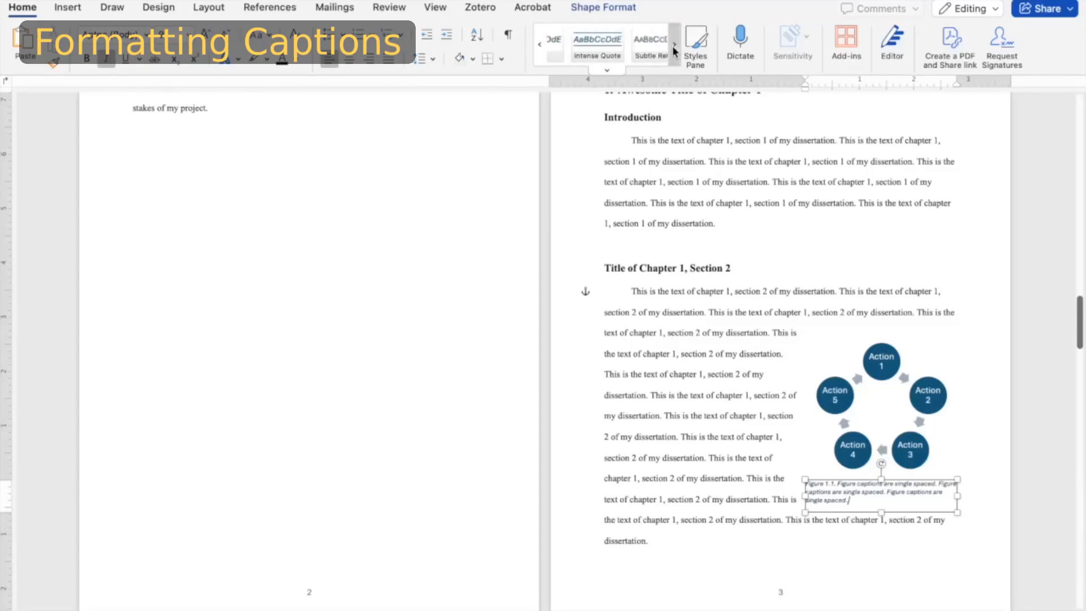
pyautogui.click(674, 46)
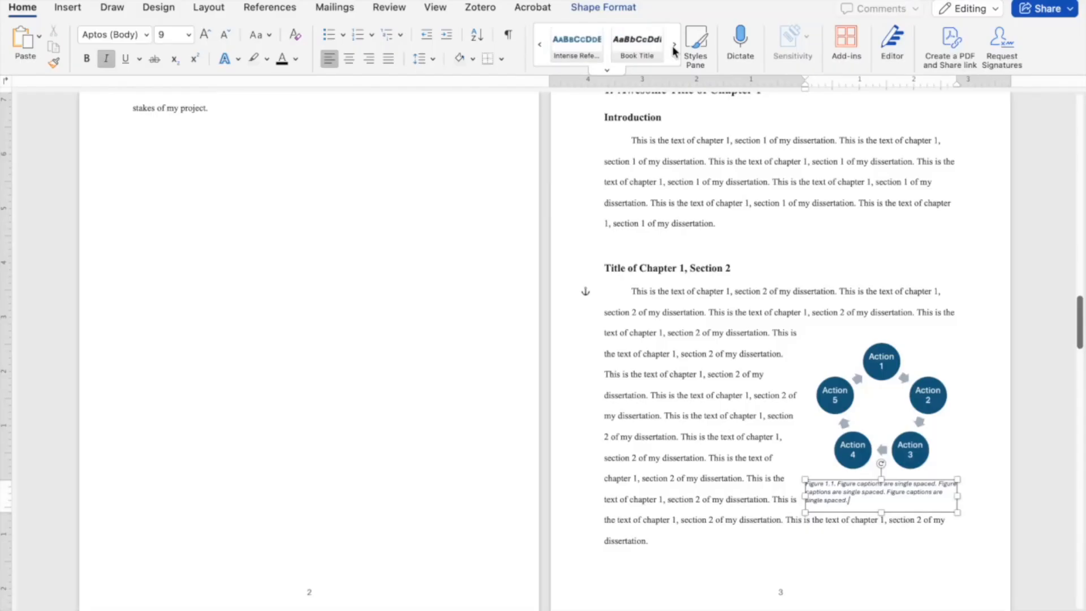
pyautogui.click(674, 47)
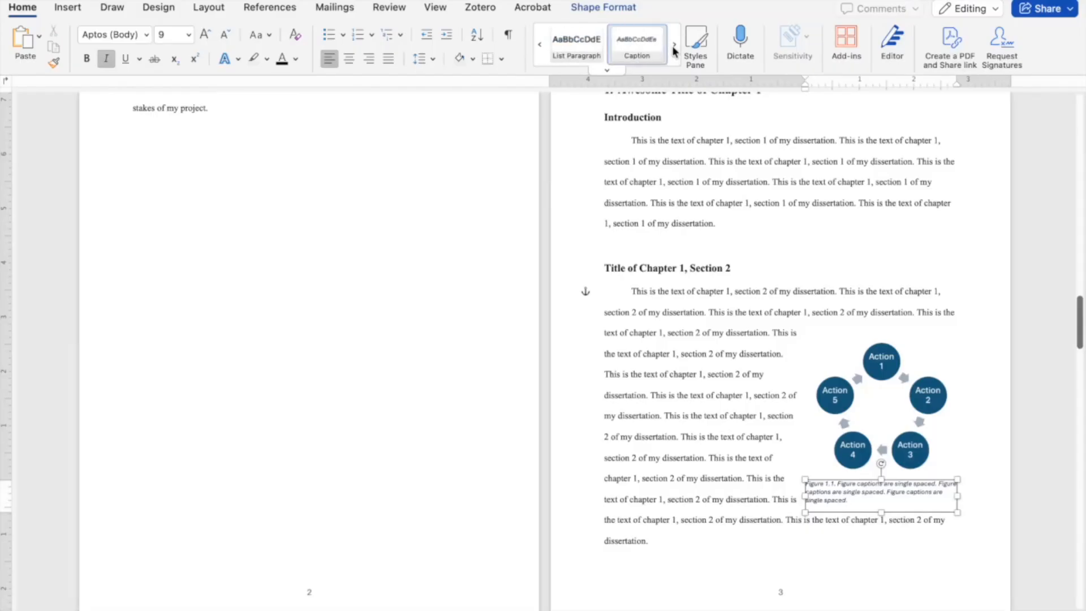
pyautogui.rightClick(639, 51)
pyautogui.click(651, 69)
pyautogui.click(475, 223)
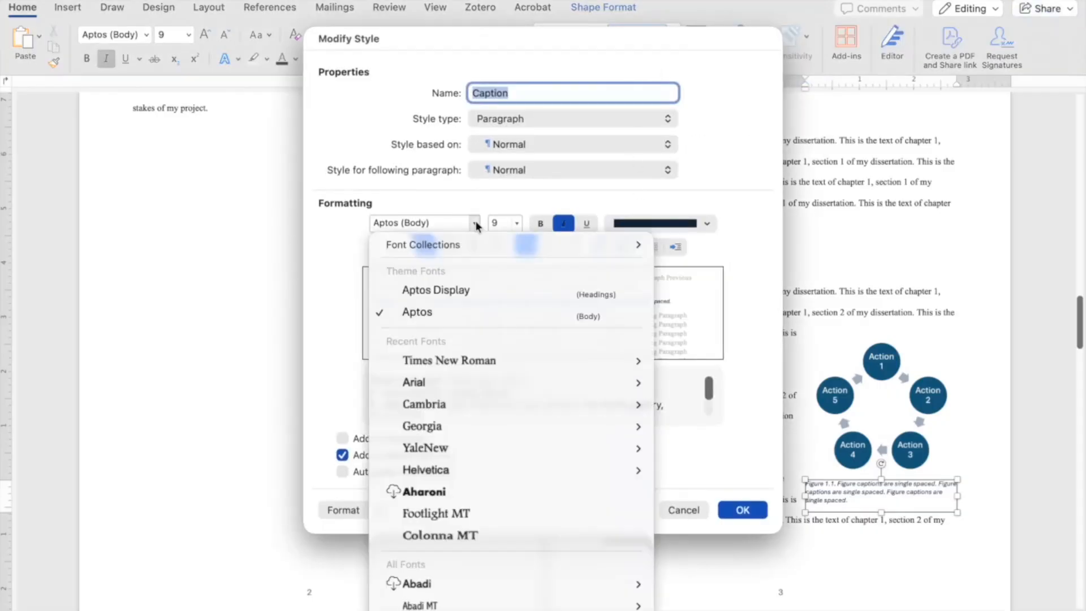
pyautogui.click(458, 360)
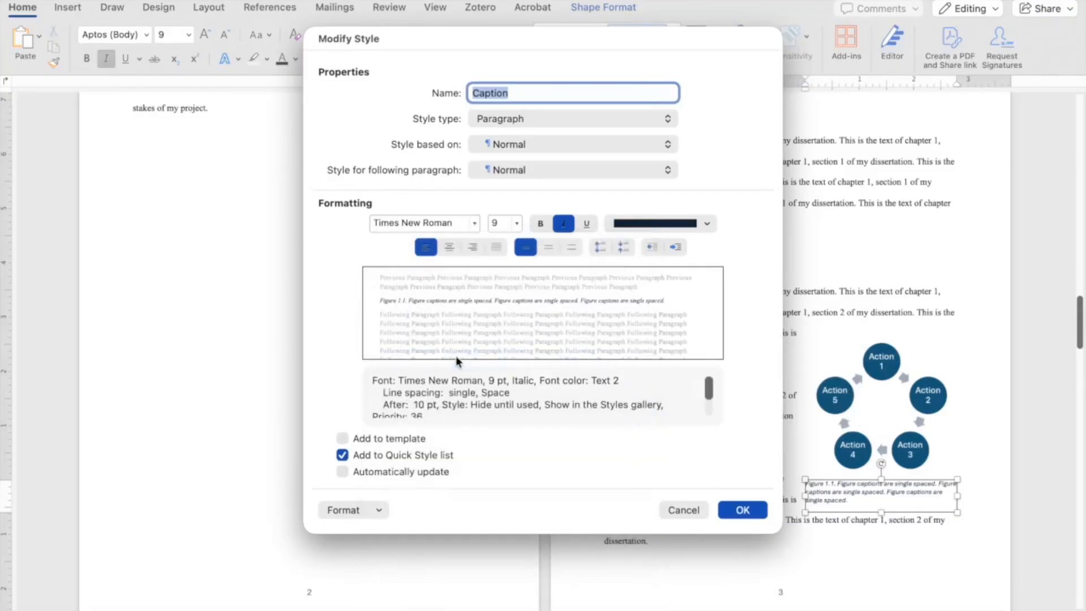
pyautogui.click(516, 223)
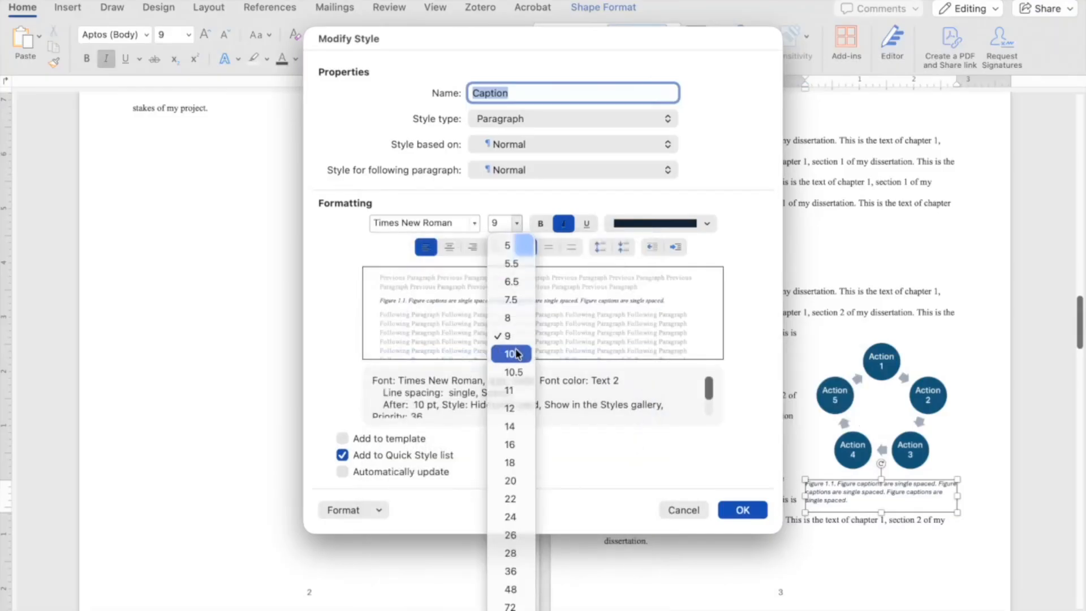
pyautogui.click(516, 354)
# Remove italics from the Caption style, set its font color to black, and apply the style changes.
pyautogui.click(564, 223)
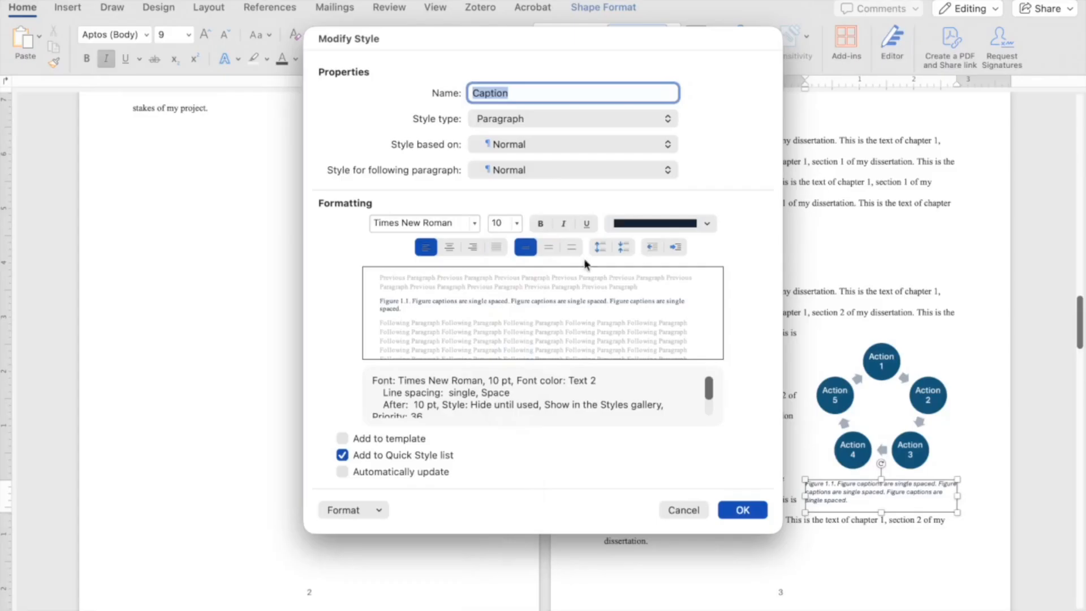
pyautogui.click(706, 224)
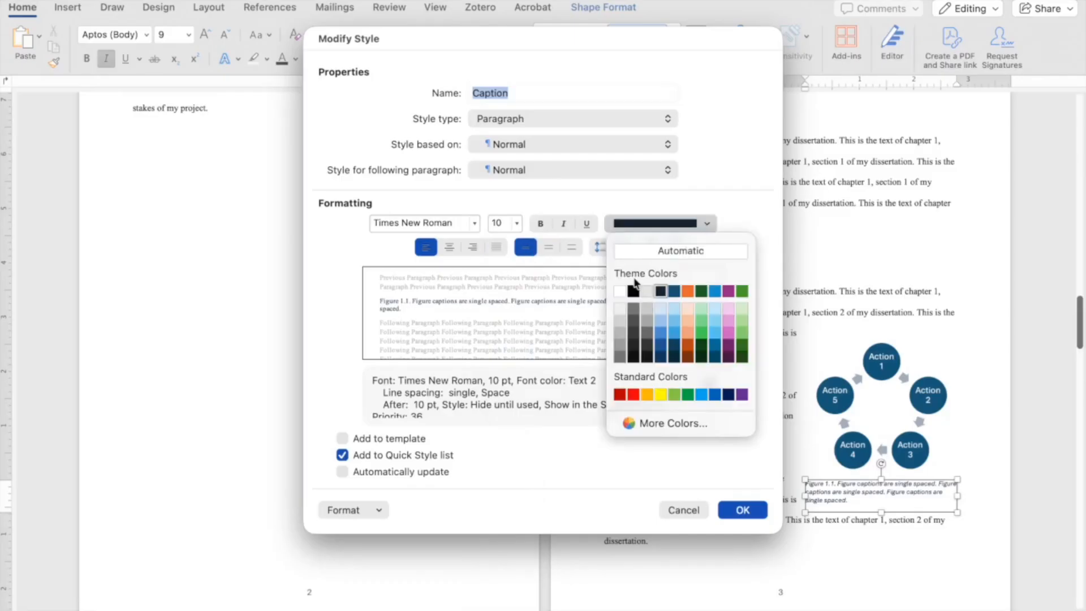
pyautogui.click(633, 290)
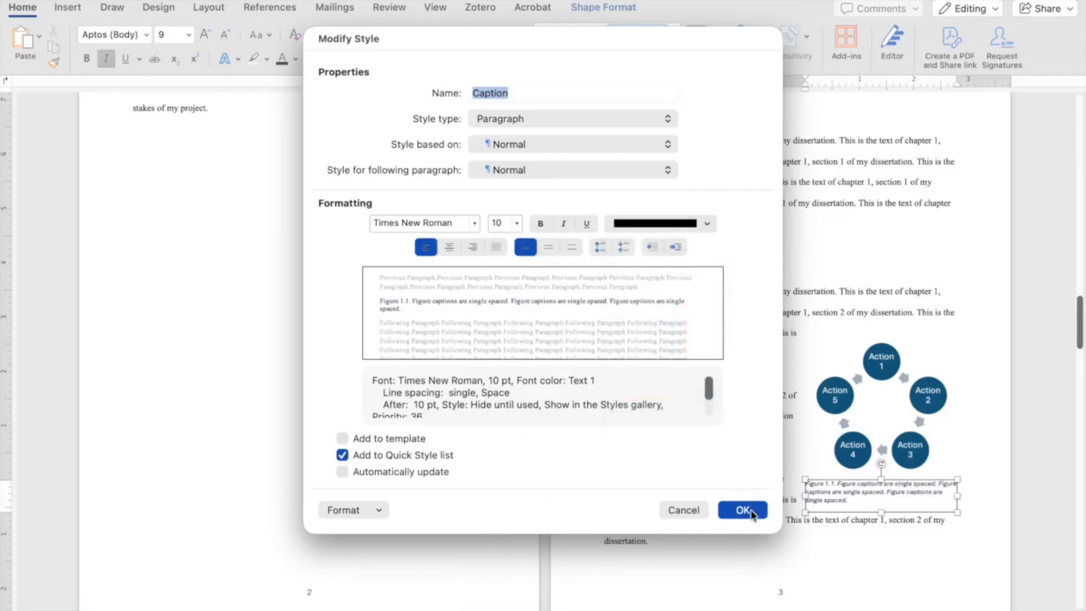
pyautogui.click(754, 509)
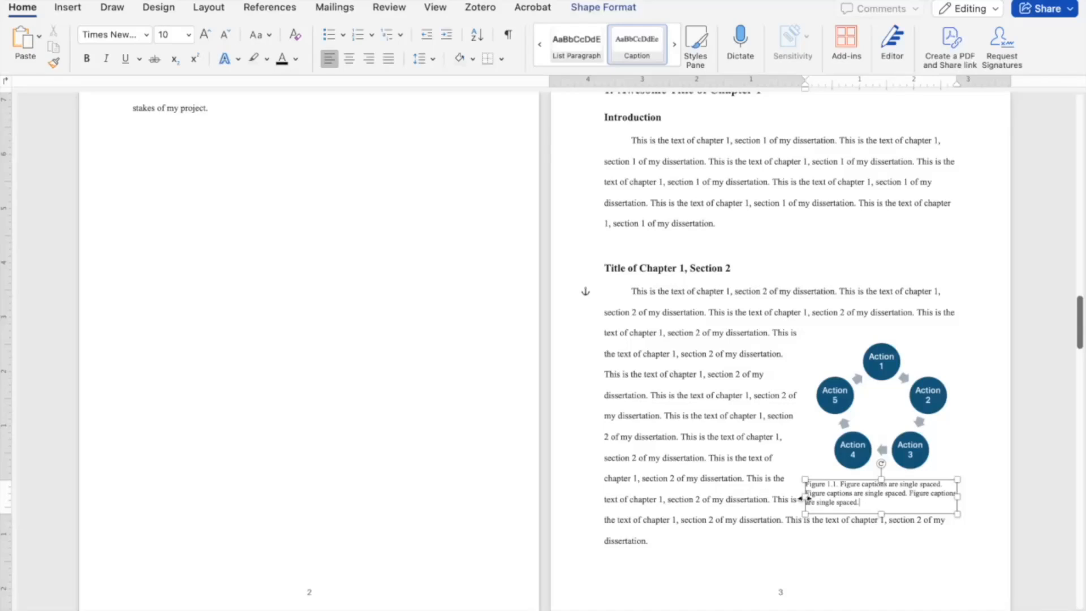
# Copy the sentences of the Figure 1.1 caption and caption the category figure in Chapter 1, Section 3, adding a period and the copied text after the number.
pyautogui.moveTo(856, 498); pyautogui.dragTo(845, 490)
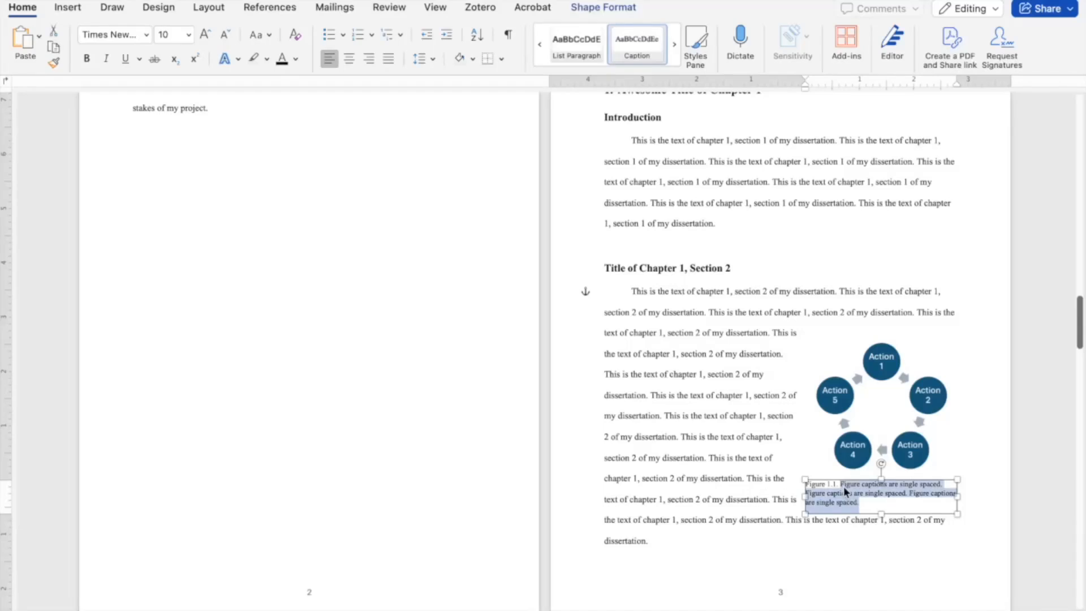
pyautogui.click(669, 437)
pyautogui.scroll(-5, 666, 443)
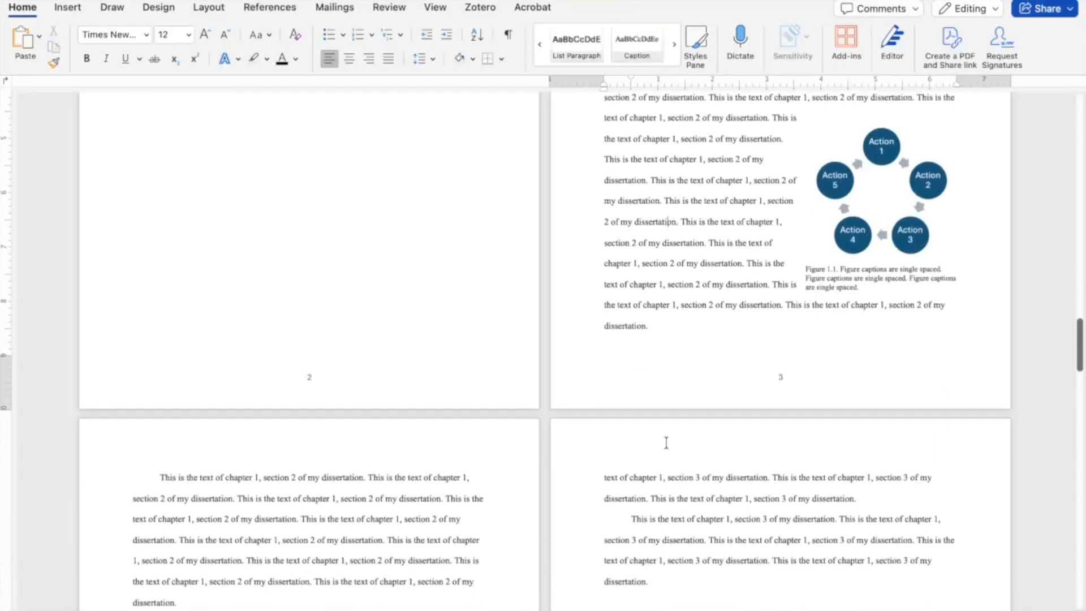
pyautogui.scroll(-9, 666, 442)
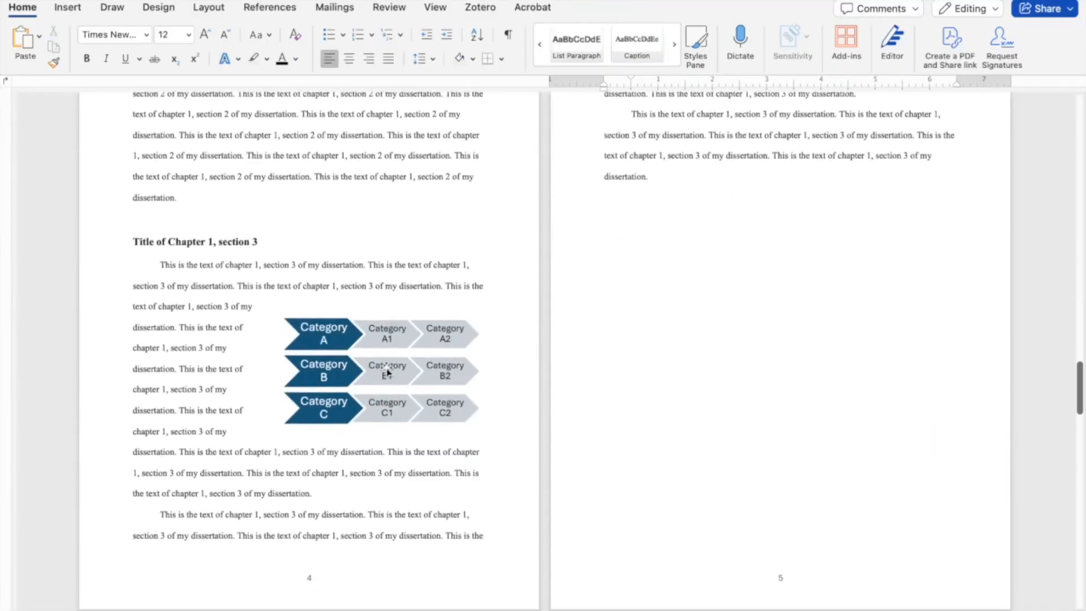
pyautogui.rightClick(387, 371)
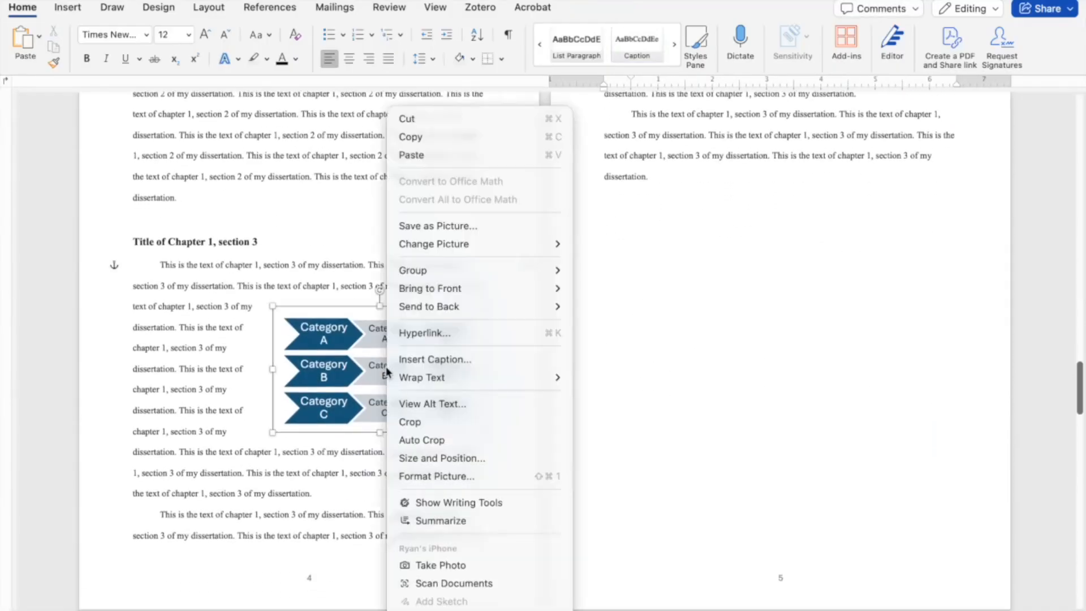
pyautogui.click(442, 362)
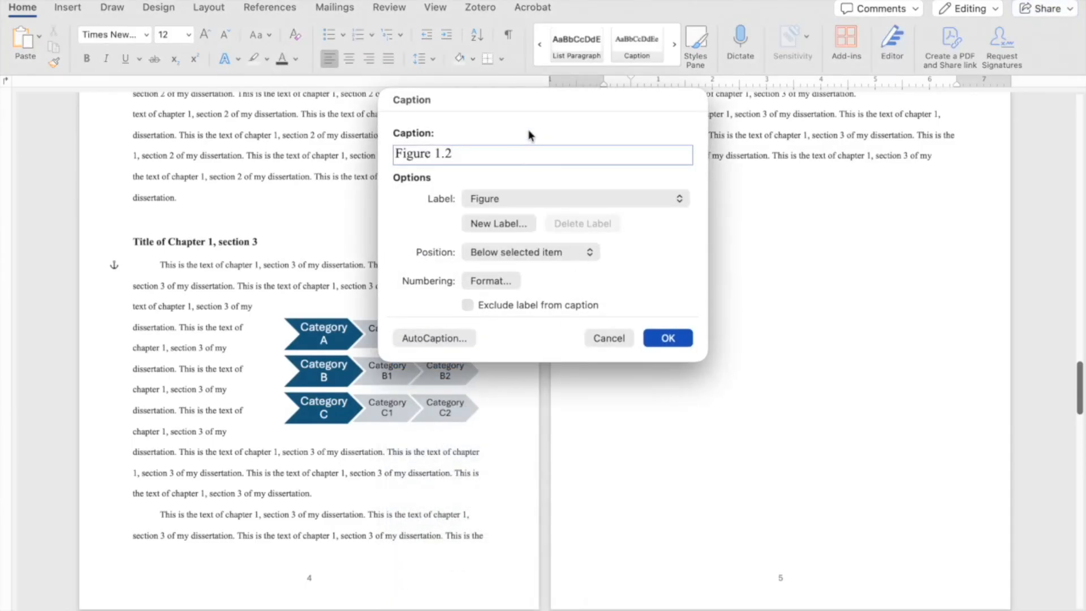
pyautogui.write('.')
pyautogui.press('super+v')
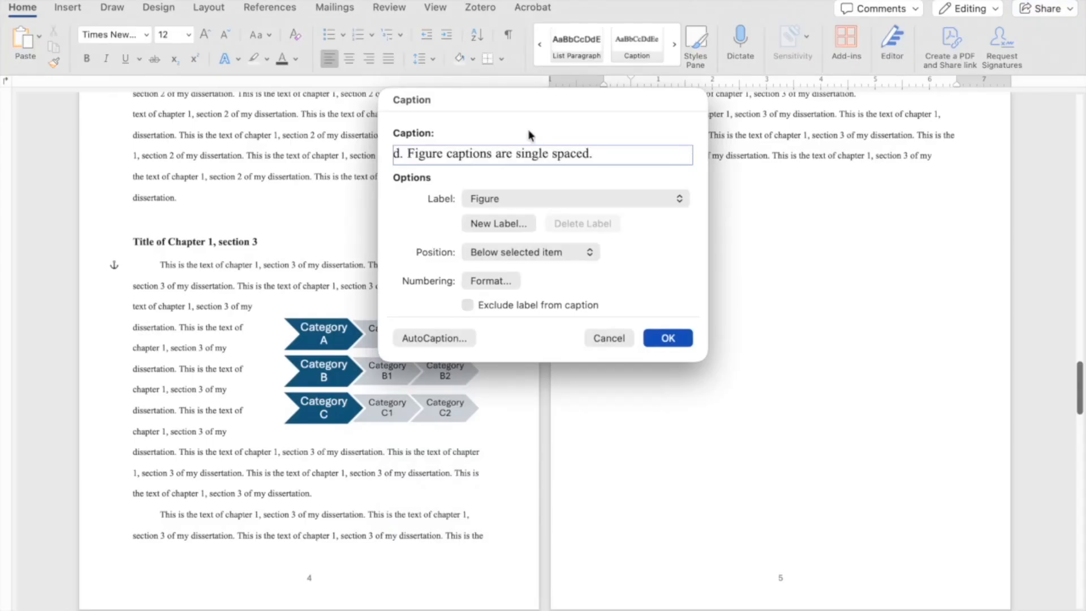
pyautogui.click(668, 338)
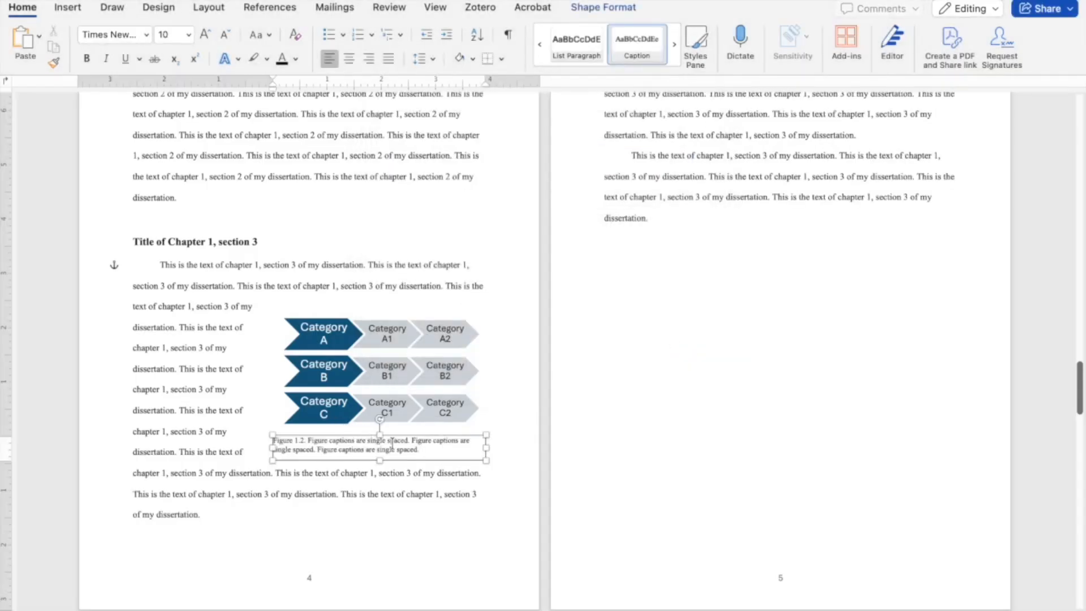
# Insert a caption below the Chapter 2 bar chart, adding a period and "Figure captions are single spaced." three times after the figure number.
pyautogui.scroll(-10, 392, 442)
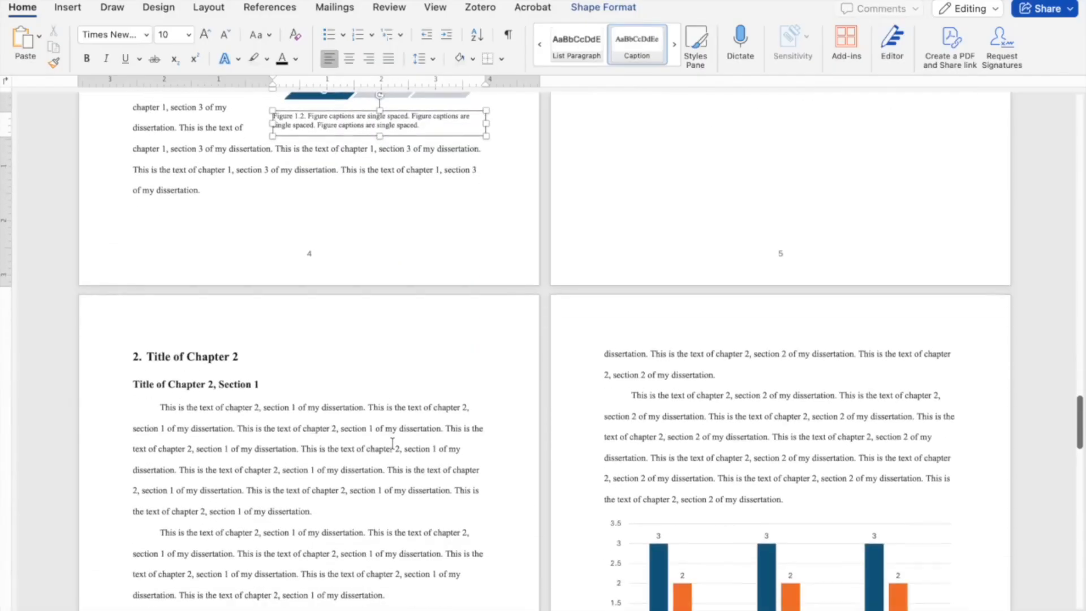
pyautogui.scroll(-2, 391, 442)
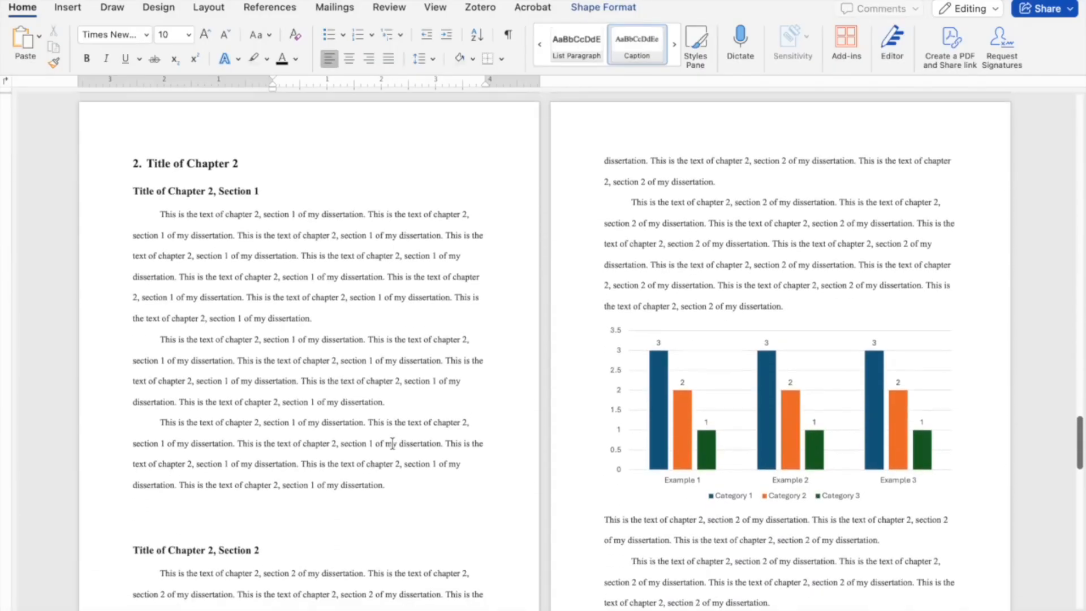
pyautogui.rightClick(784, 412)
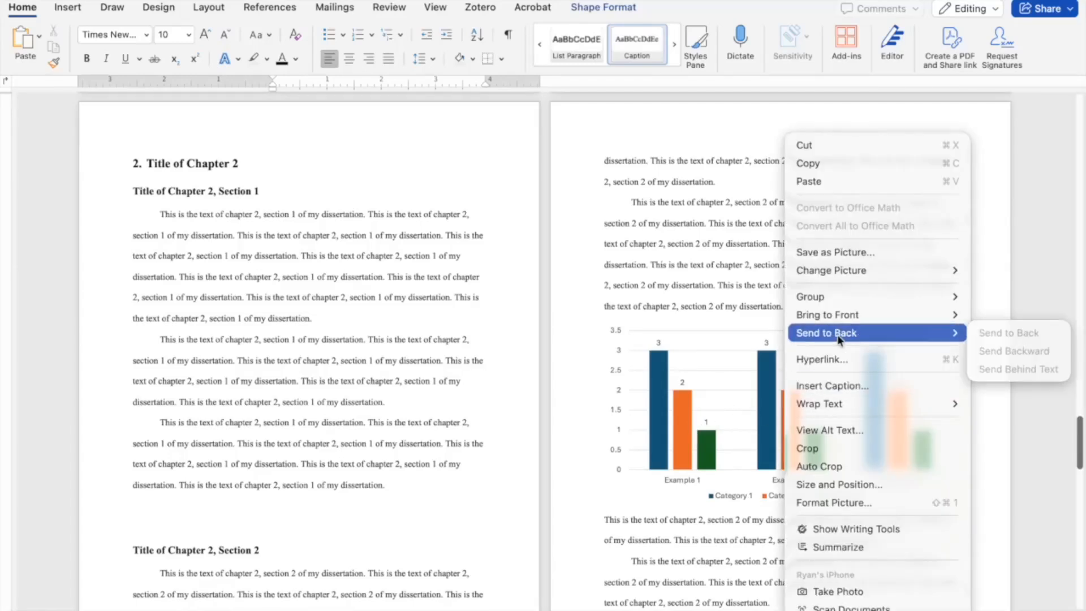
pyautogui.click(839, 387)
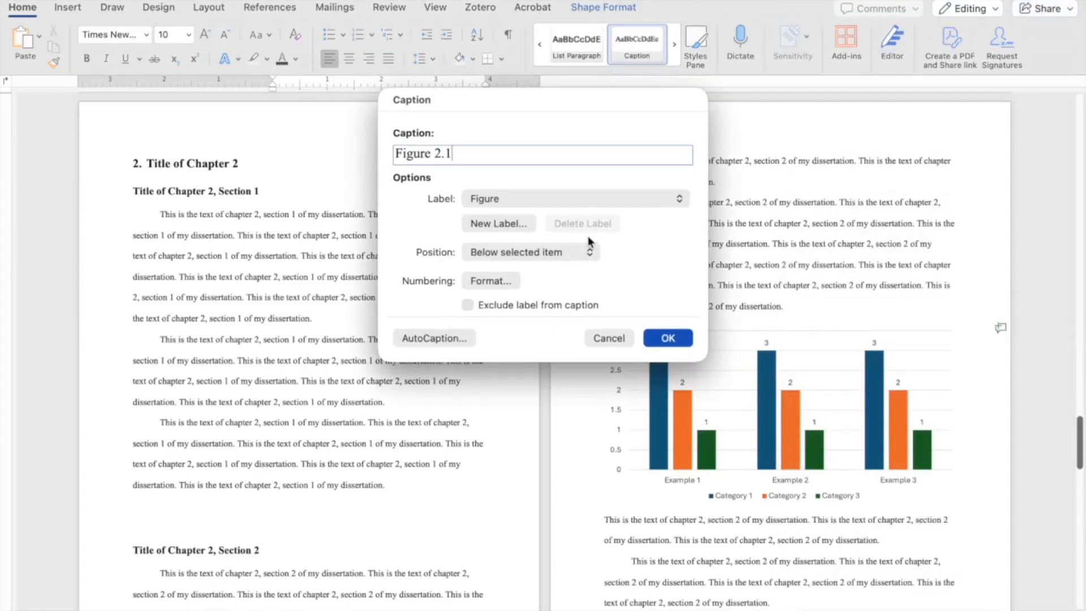
pyautogui.write('.')
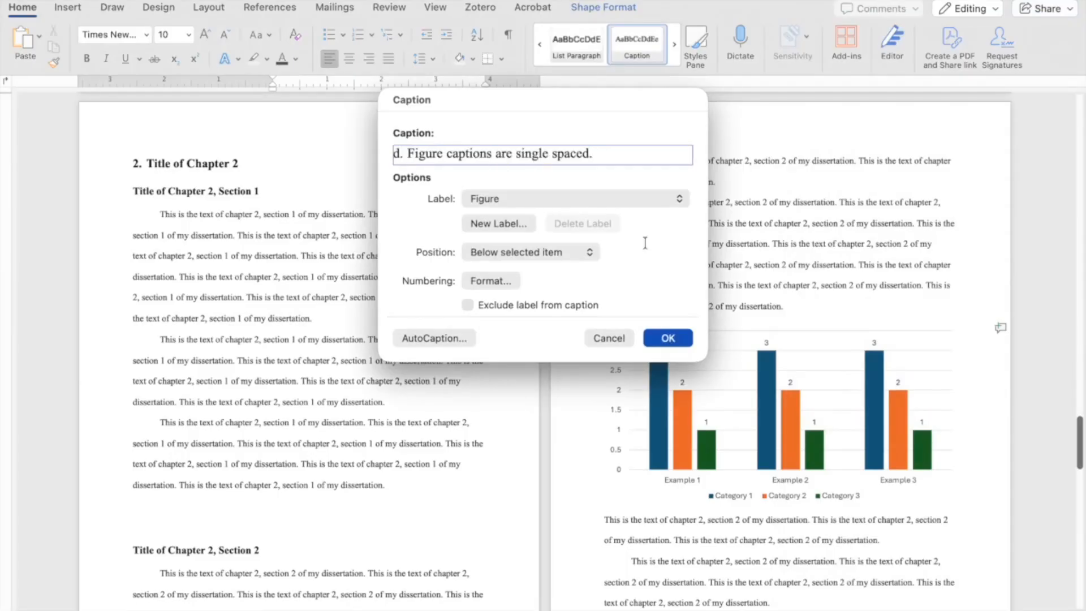
pyautogui.click(668, 338)
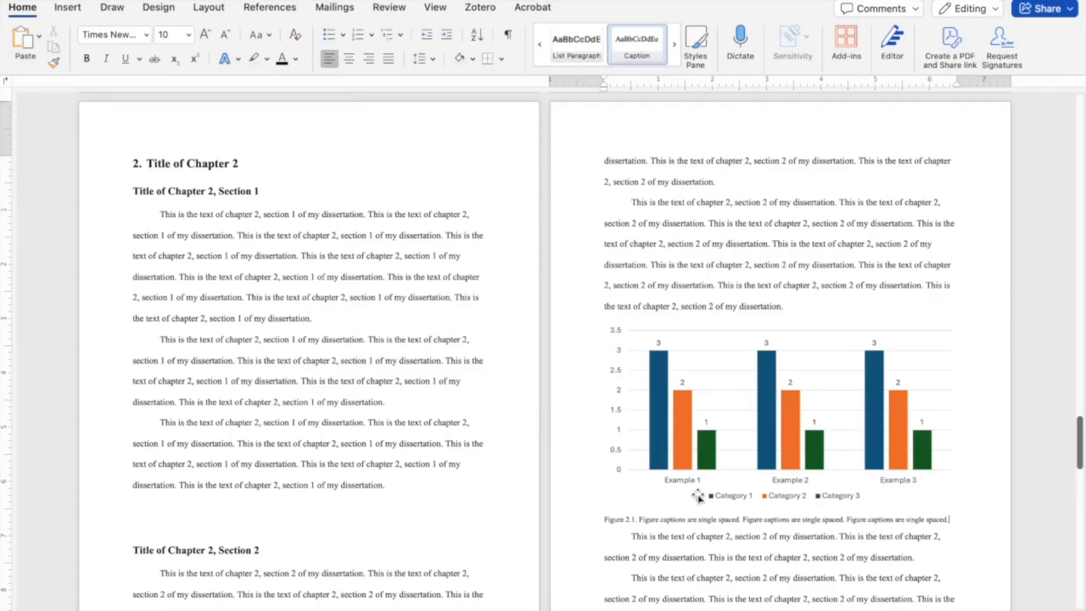
pyautogui.click(740, 496)
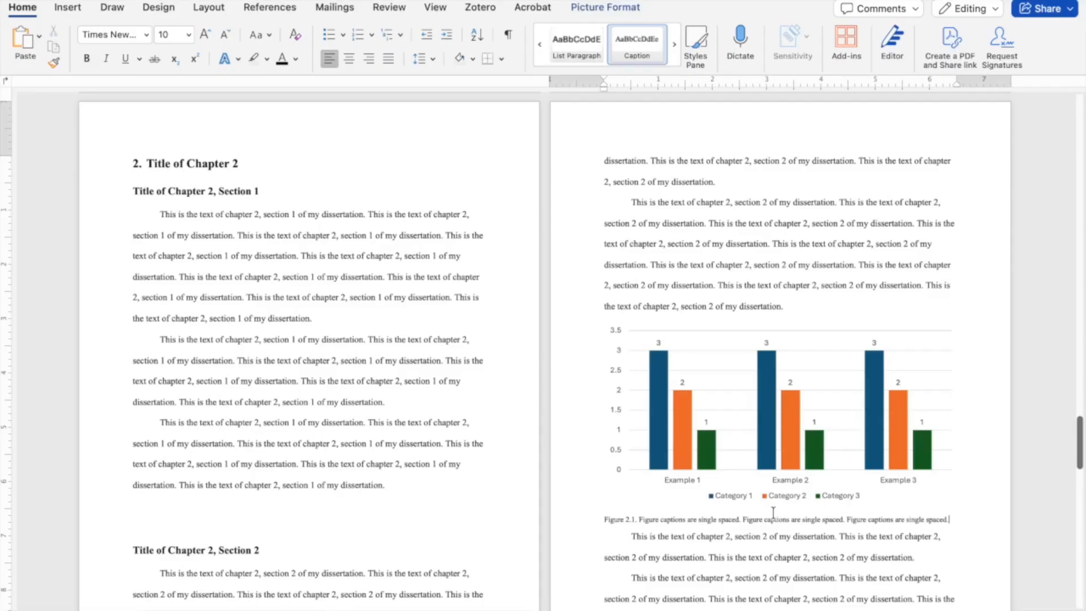
# Delete the caption below the action cycle figure in Chapter 1, Section 2.
pyautogui.scroll(2, 776, 511)
pyautogui.scroll(15, 776, 512)
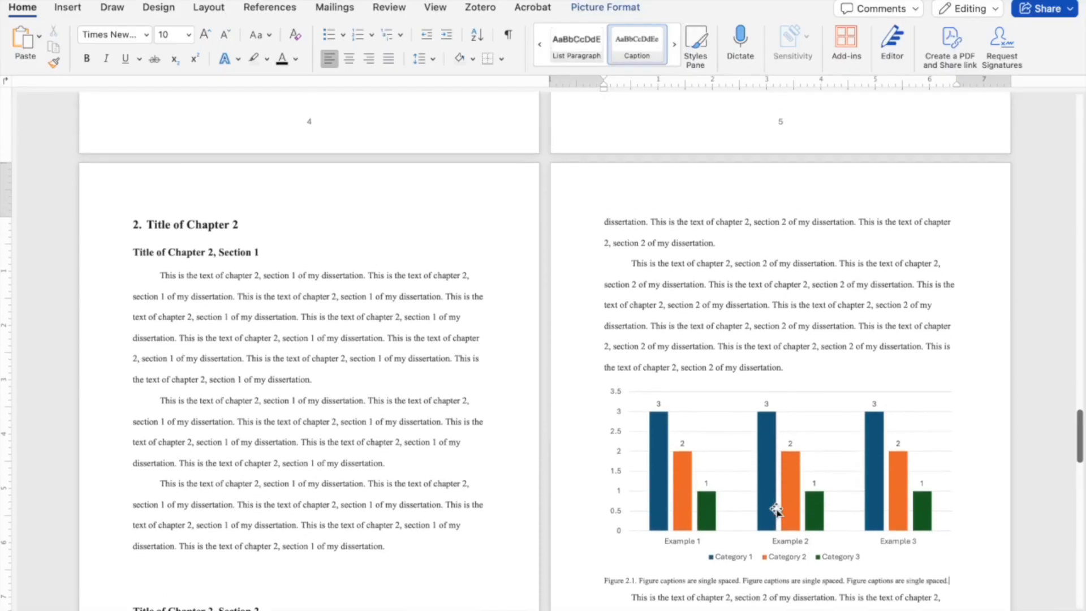
pyautogui.scroll(12, 775, 507)
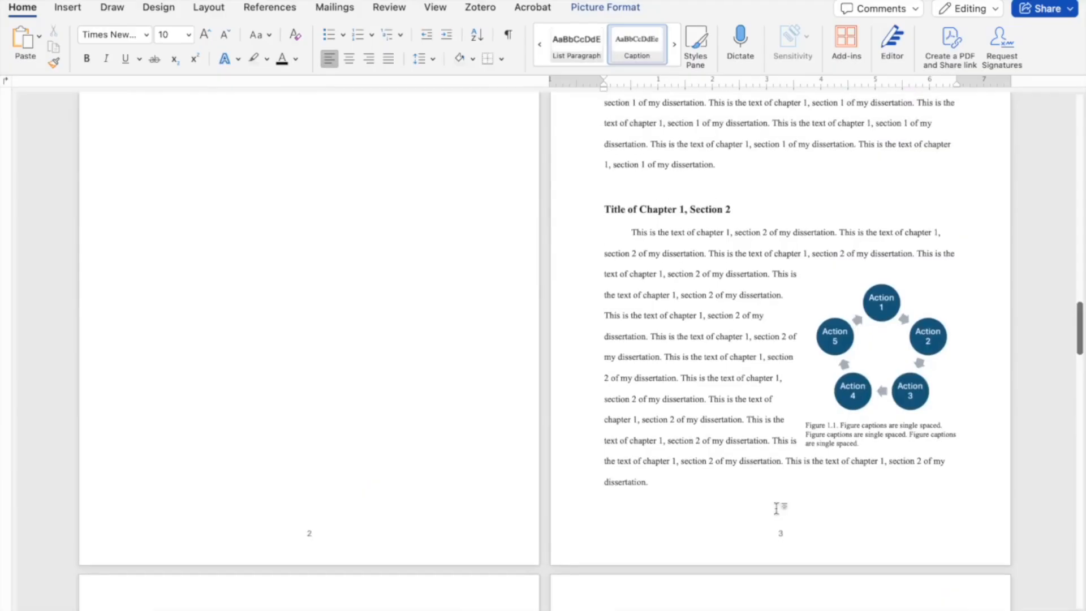
pyautogui.scroll(-3, 776, 507)
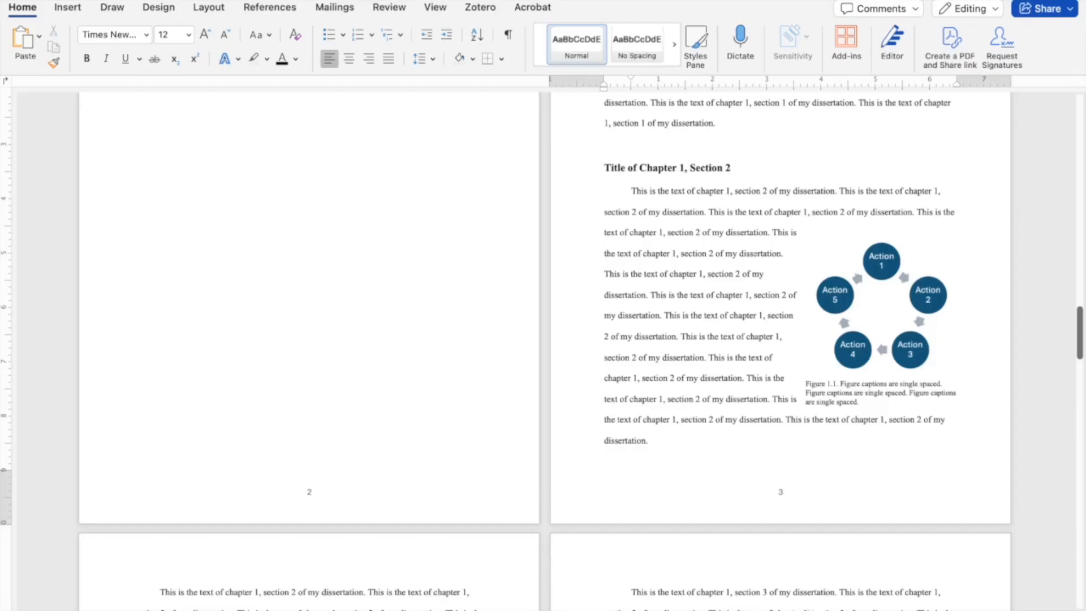
pyautogui.click(891, 395)
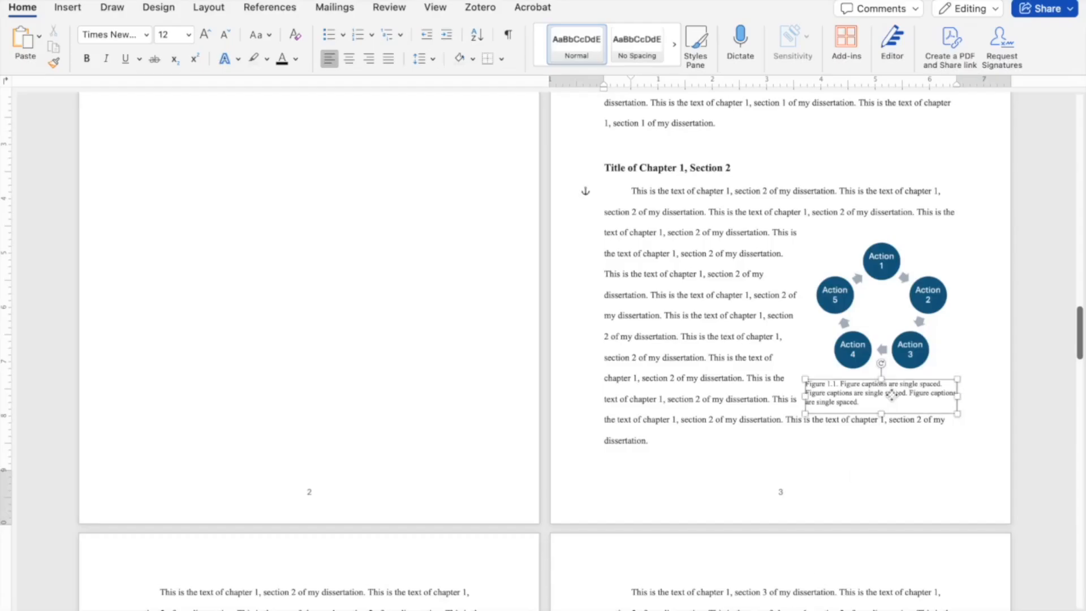
pyautogui.press('Delete')
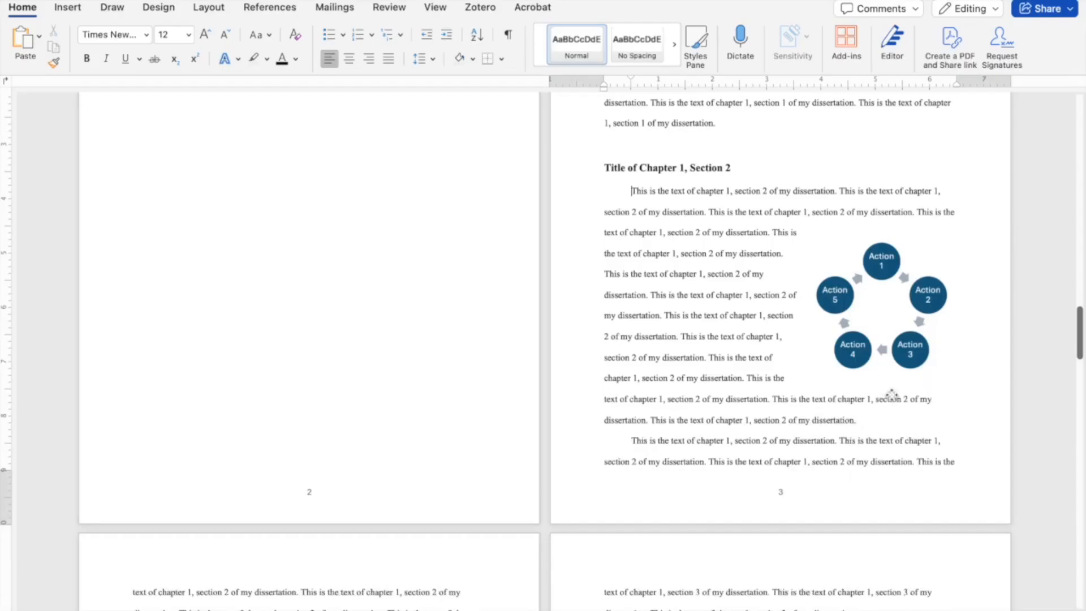
# Insert a caption above the action cycle figure, with the figure label and number on one line and "Title of figure" beneath.
pyautogui.rightClick(875, 317)
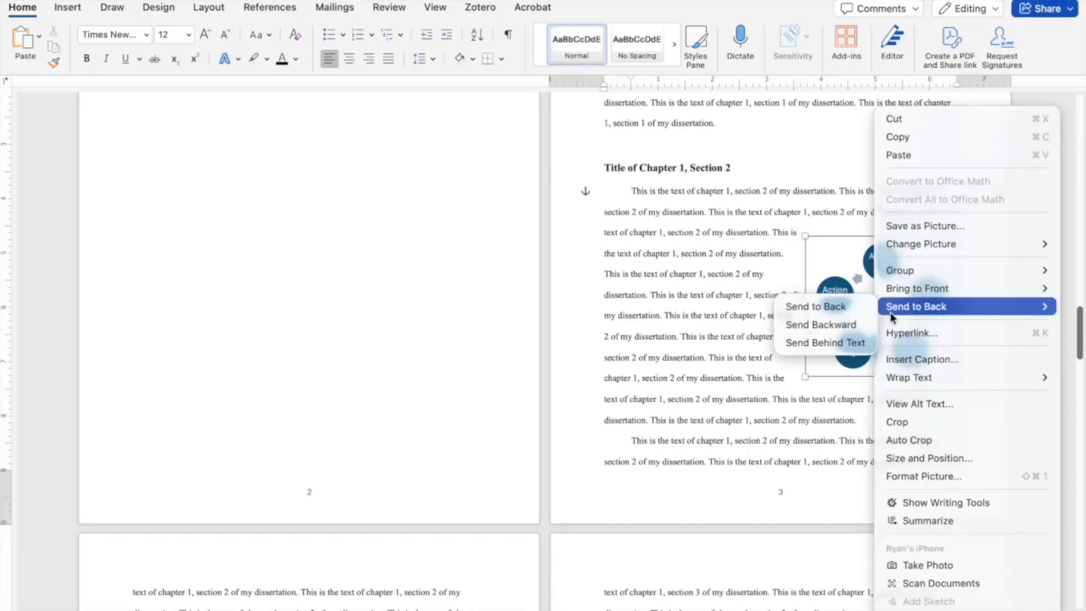
pyautogui.click(912, 357)
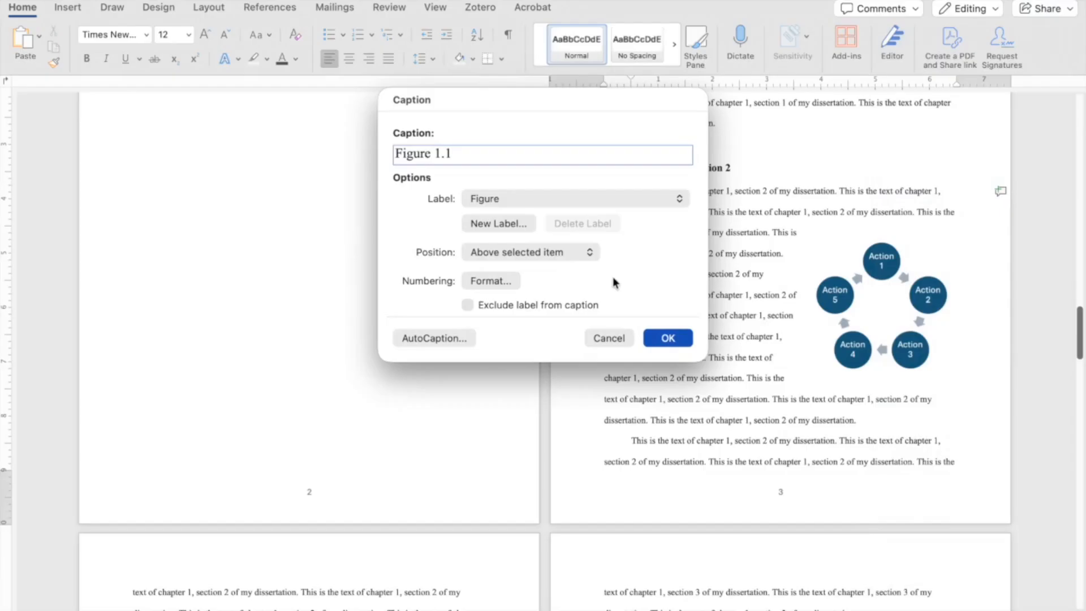
pyautogui.click(592, 256)
pyautogui.click(570, 256)
pyautogui.press('BackSpace')
pyautogui.press('BackSpace')
pyautogui.press('BackSpace')
pyautogui.press('BackSpace')
pyautogui.press('BackSpace')
pyautogui.press('BackSpace')
pyautogui.press('BackSpace')
pyautogui.press('BackSpace')
pyautogui.press('BackSpace')
pyautogui.press('BackSpace')
pyautogui.click(668, 338)
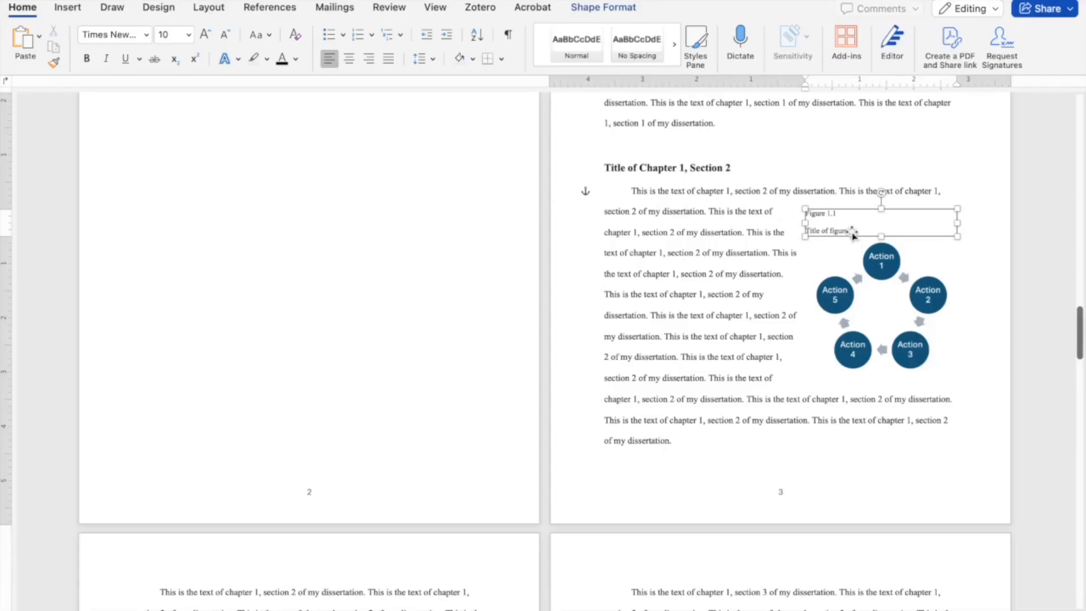
# Undo the caption added above the action cycle figure and the deletion of its original caption, and select the figure.
pyautogui.press('super+z')
pyautogui.press('super+z')
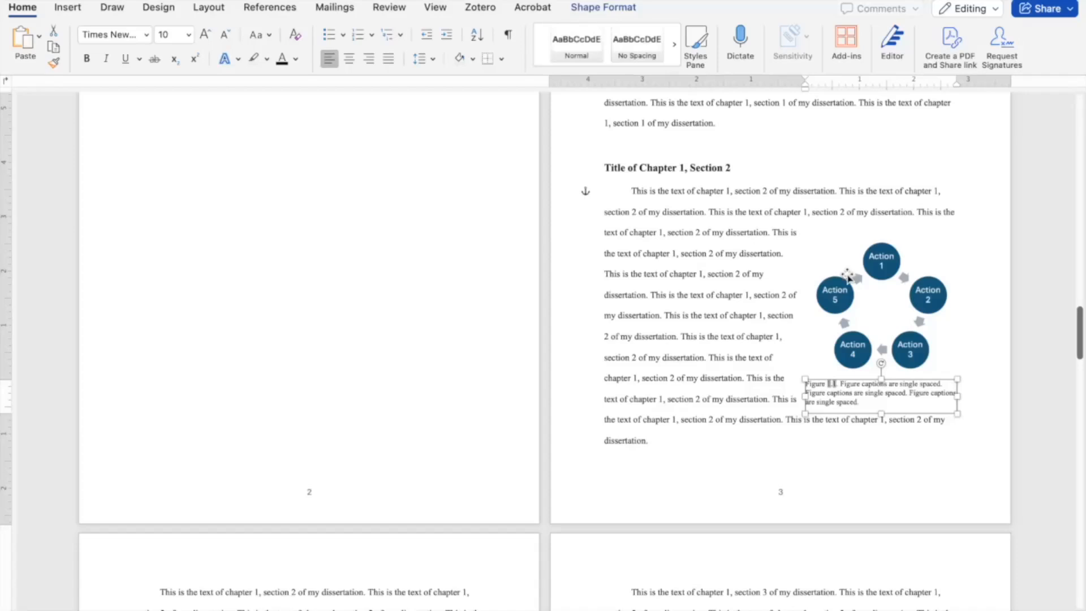
pyautogui.click(878, 295)
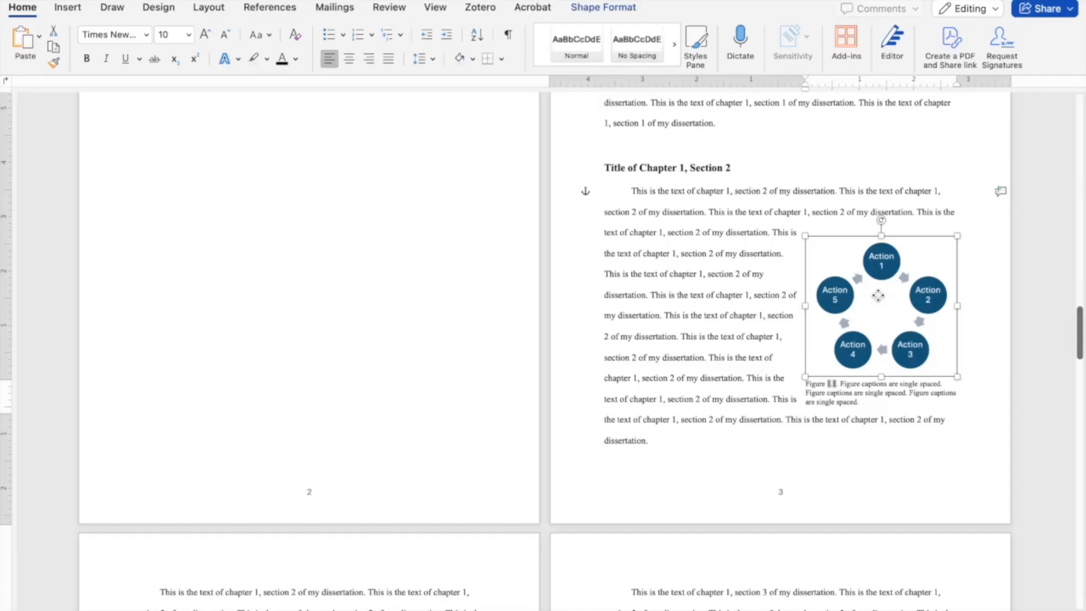
# Set the action cycle figure's text wrapping to Top and Bottom and centre it horizontally on the page.
pyautogui.click(877, 295)
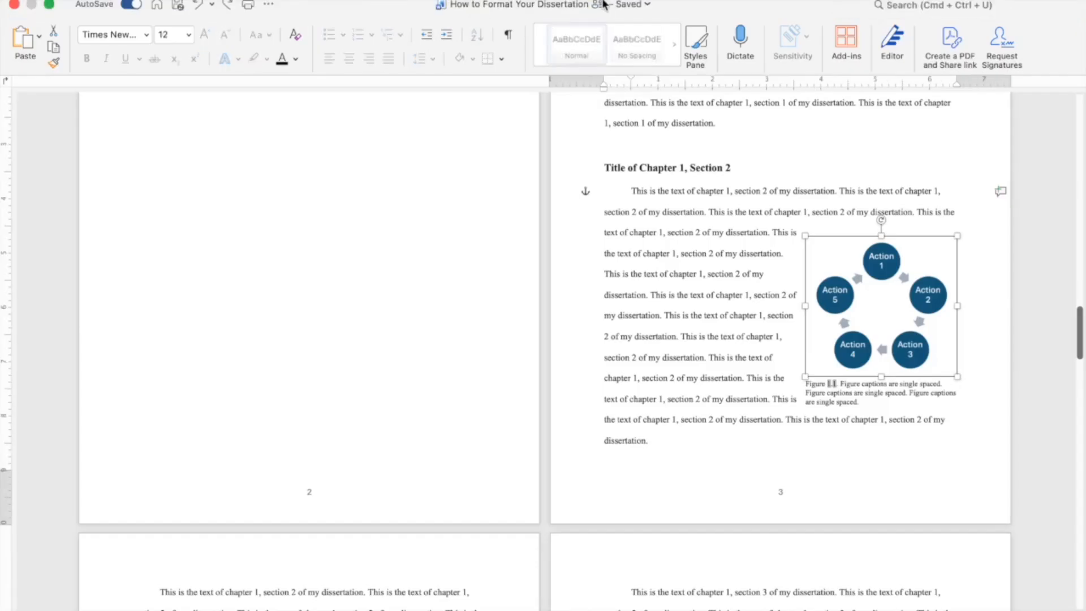
pyautogui.click(598, 8)
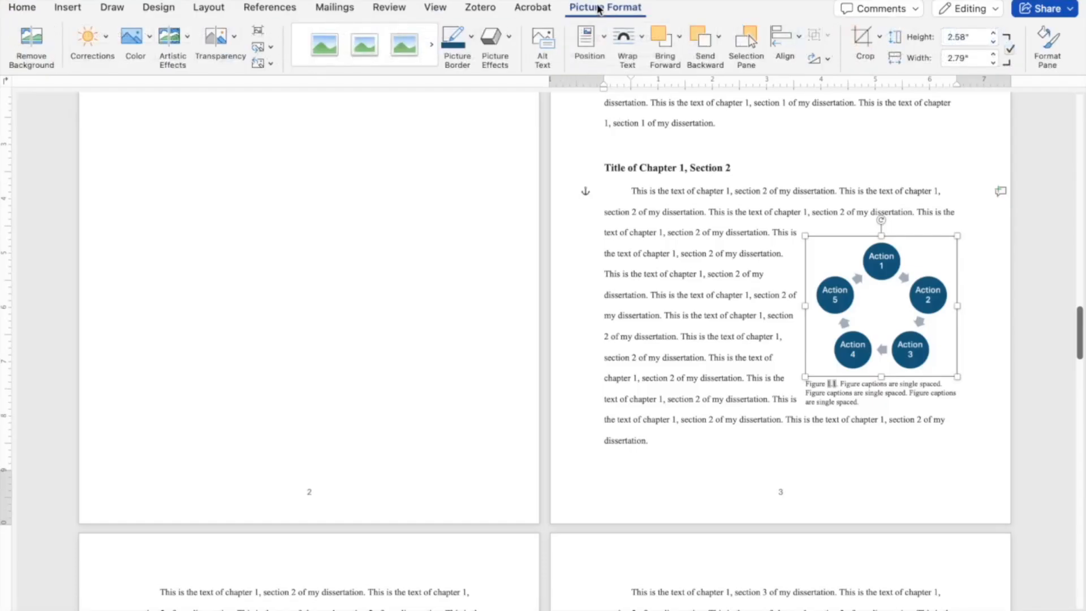
pyautogui.click(626, 39)
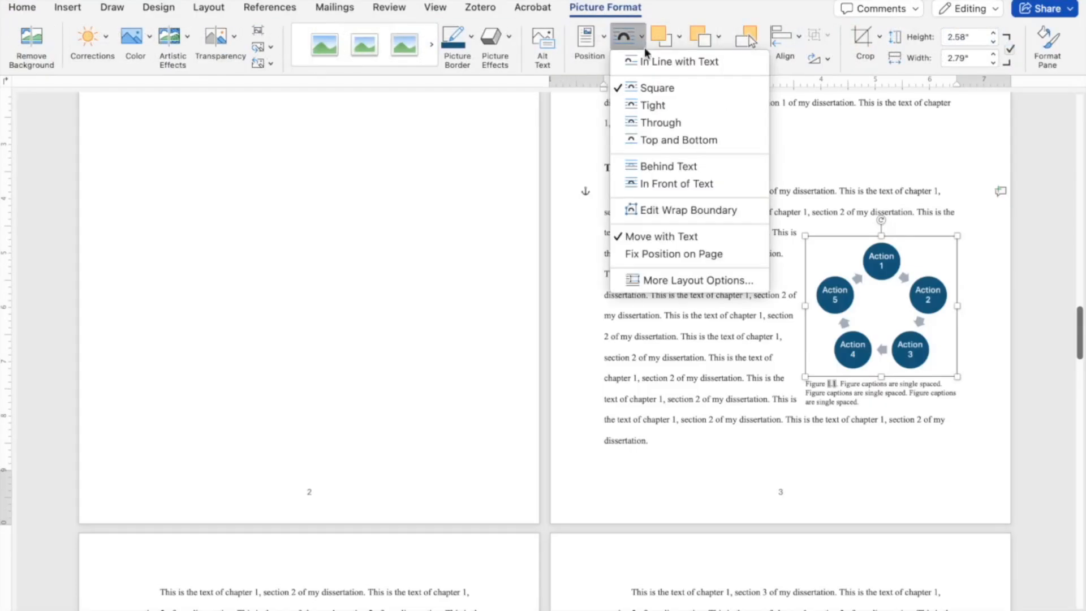
pyautogui.click(664, 144)
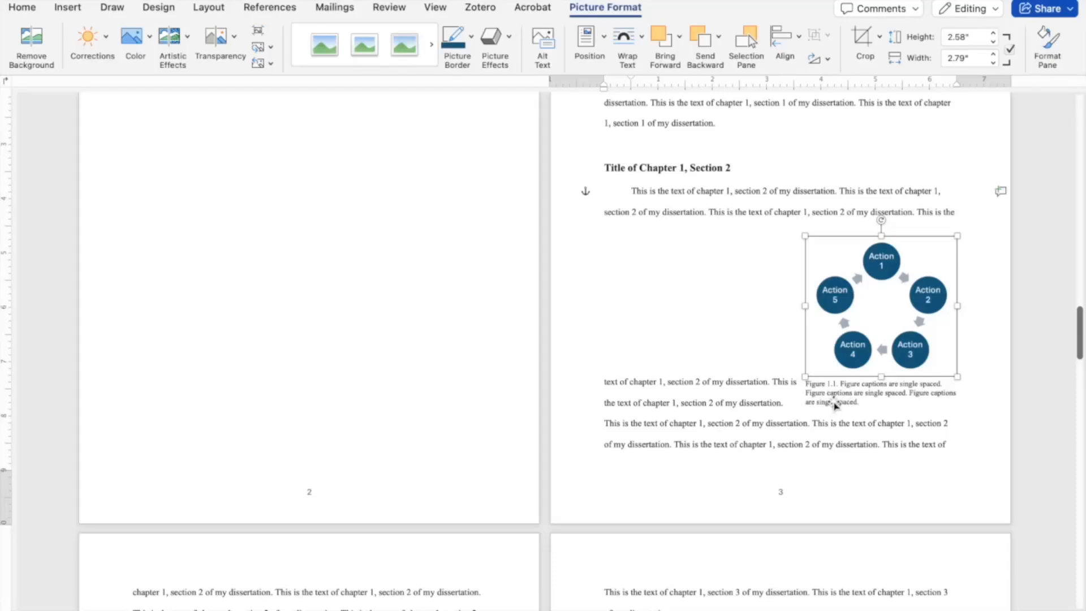
pyautogui.click(799, 42)
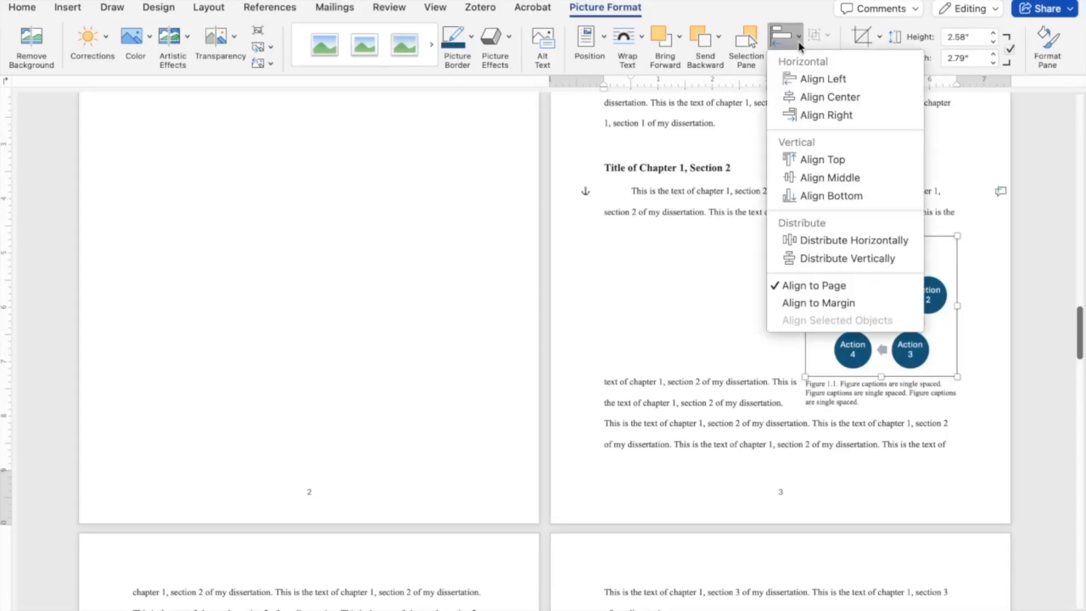
pyautogui.click(817, 97)
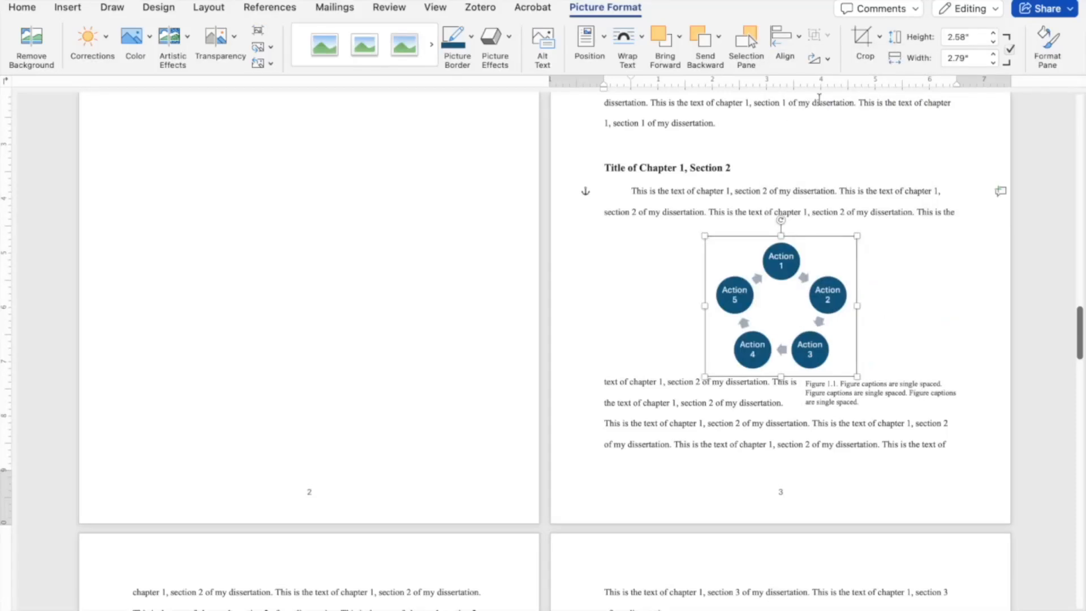
# Set the Figure 1.1 caption box's text wrapping to Top and Bottom and centre it horizontally beneath the figure.
pyautogui.click(893, 390)
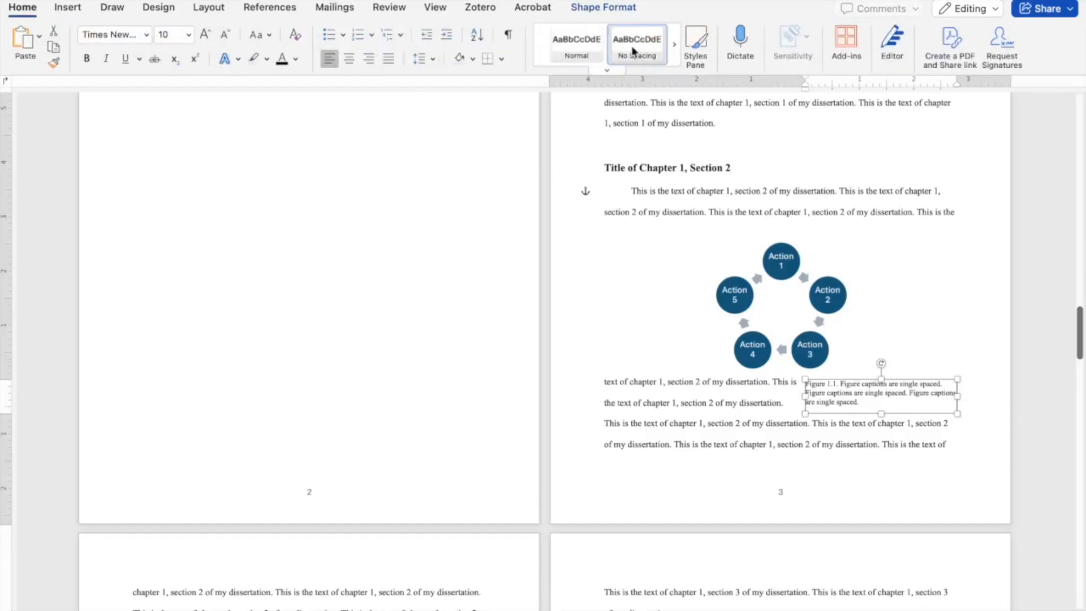
pyautogui.click(612, 8)
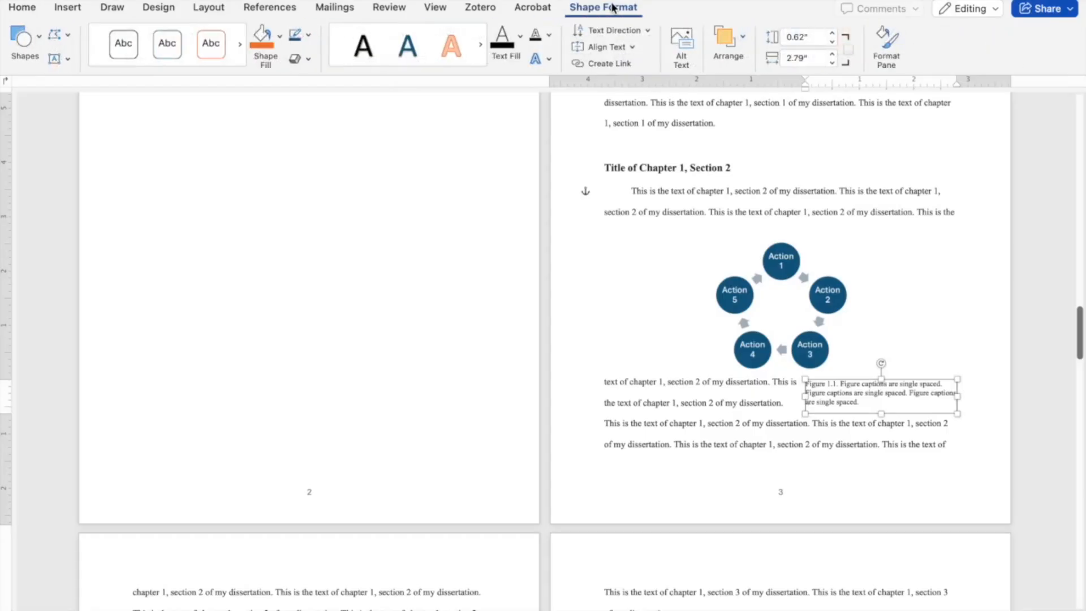
pyautogui.click(742, 45)
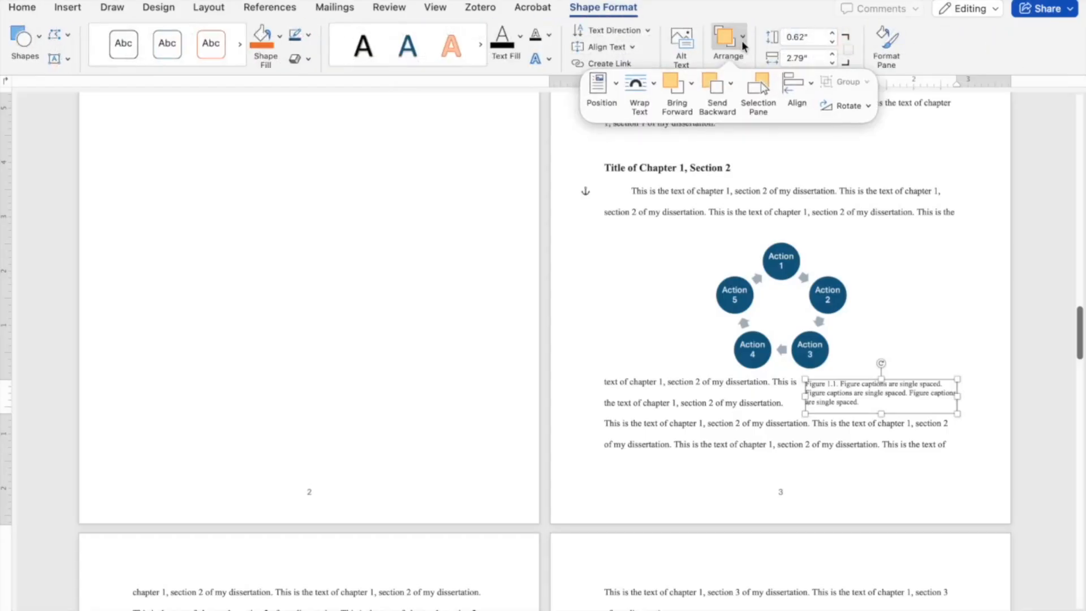
pyautogui.click(653, 84)
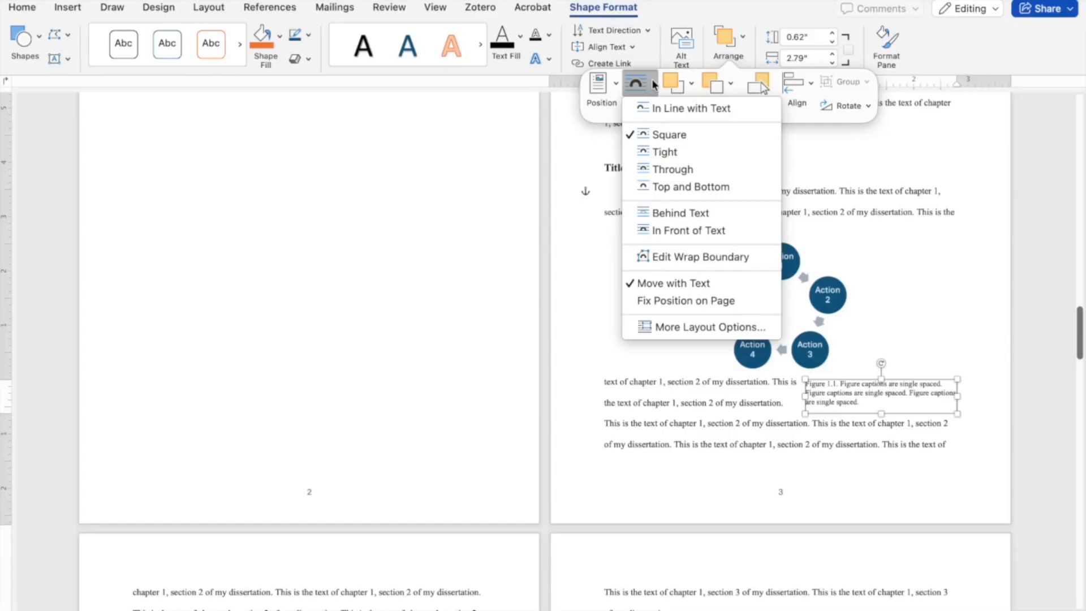
pyautogui.click(667, 187)
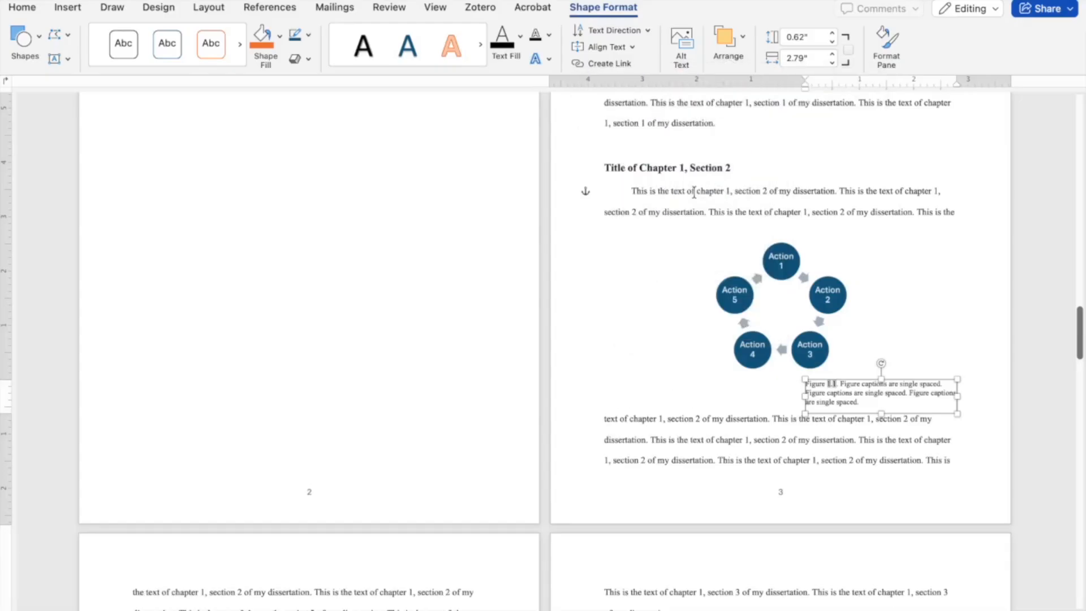
pyautogui.click(743, 38)
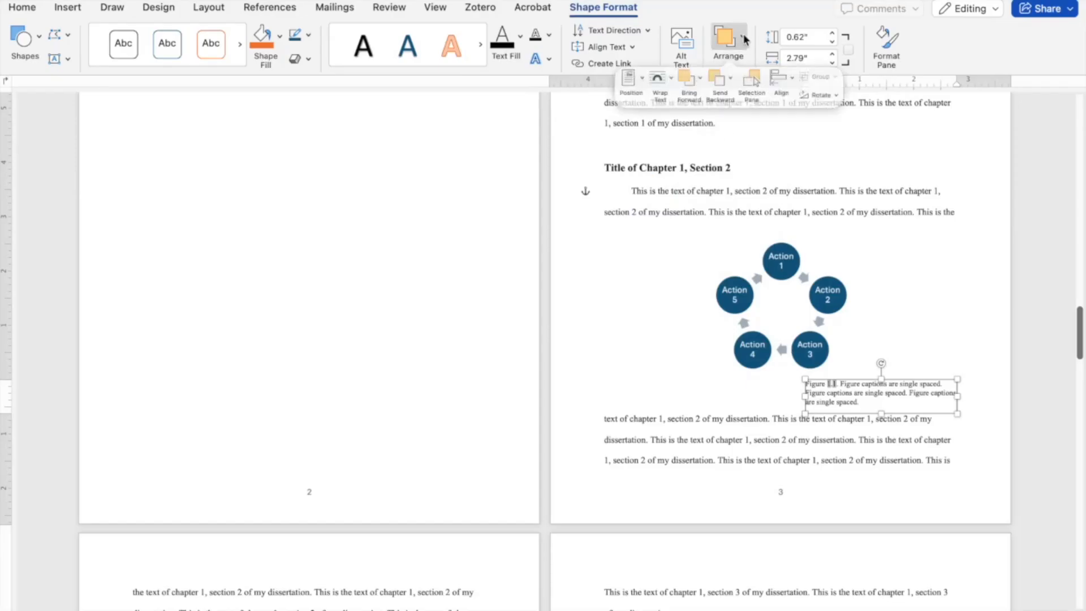
pyautogui.click(812, 90)
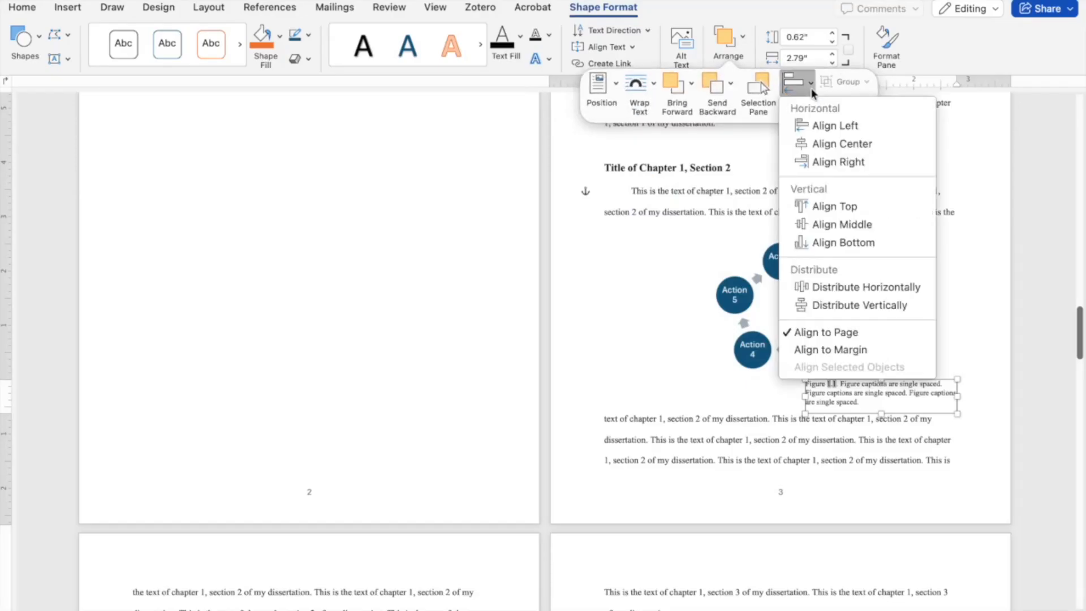
pyautogui.click(823, 144)
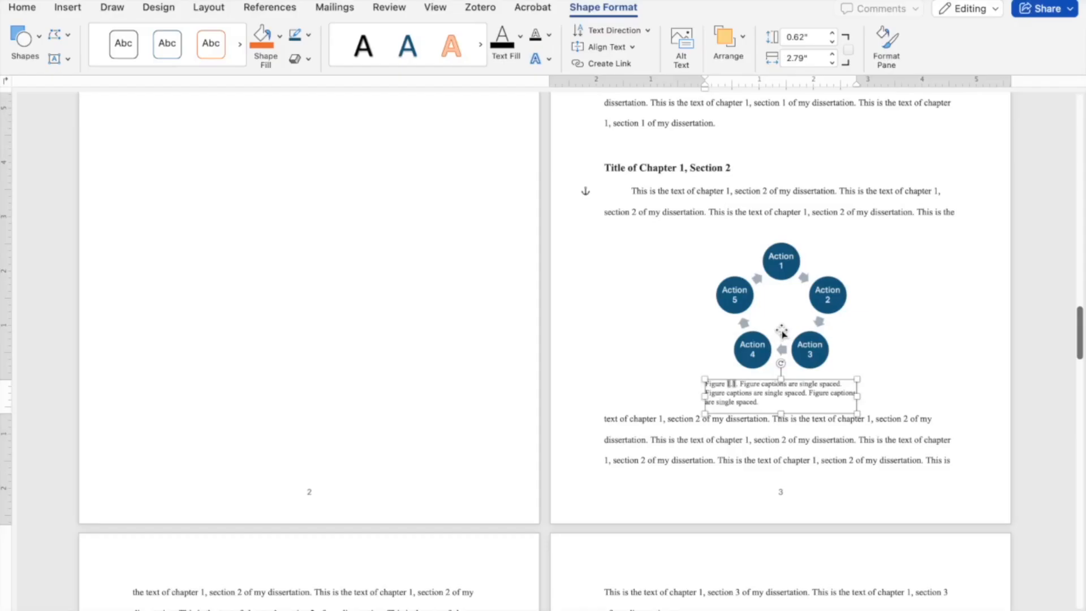
# Open the Table of Figures settings with the insertion point on the blank page before the Introduction.
pyautogui.scroll(10, 781, 334)
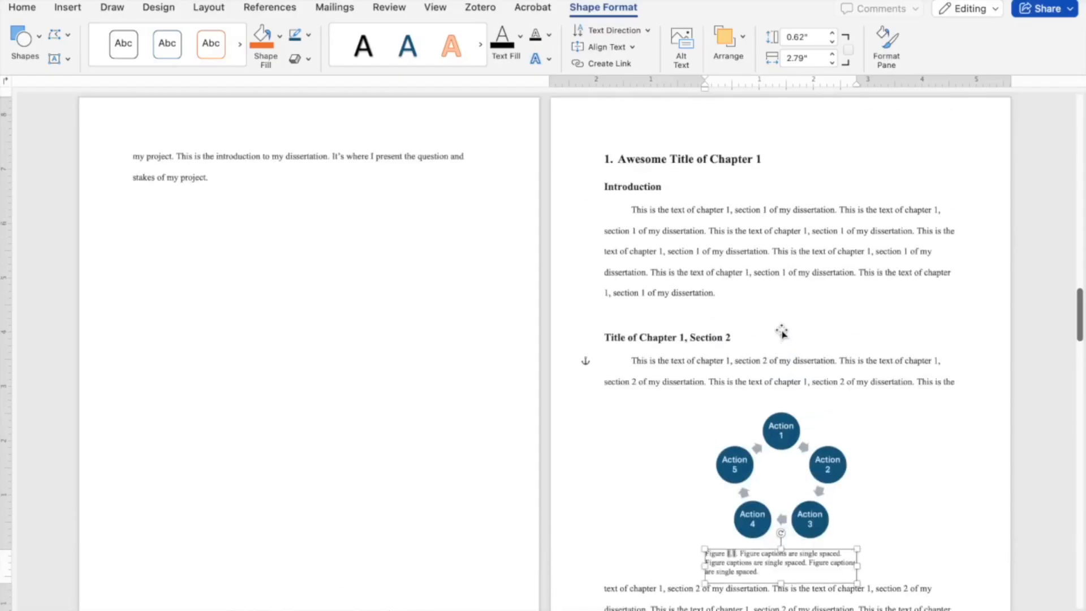
pyautogui.scroll(10, 780, 329)
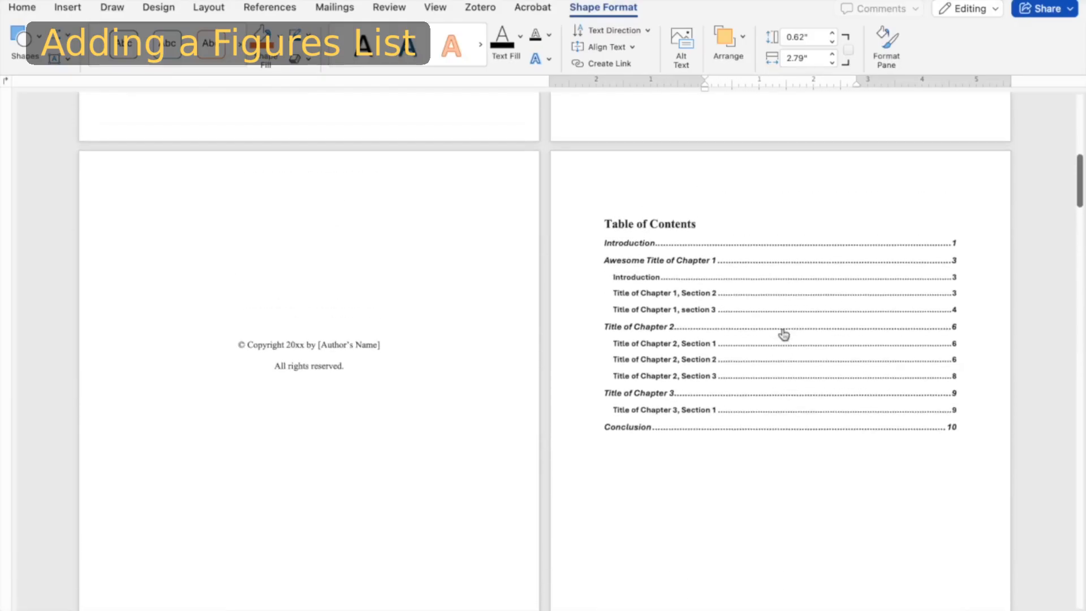
pyautogui.click(744, 306)
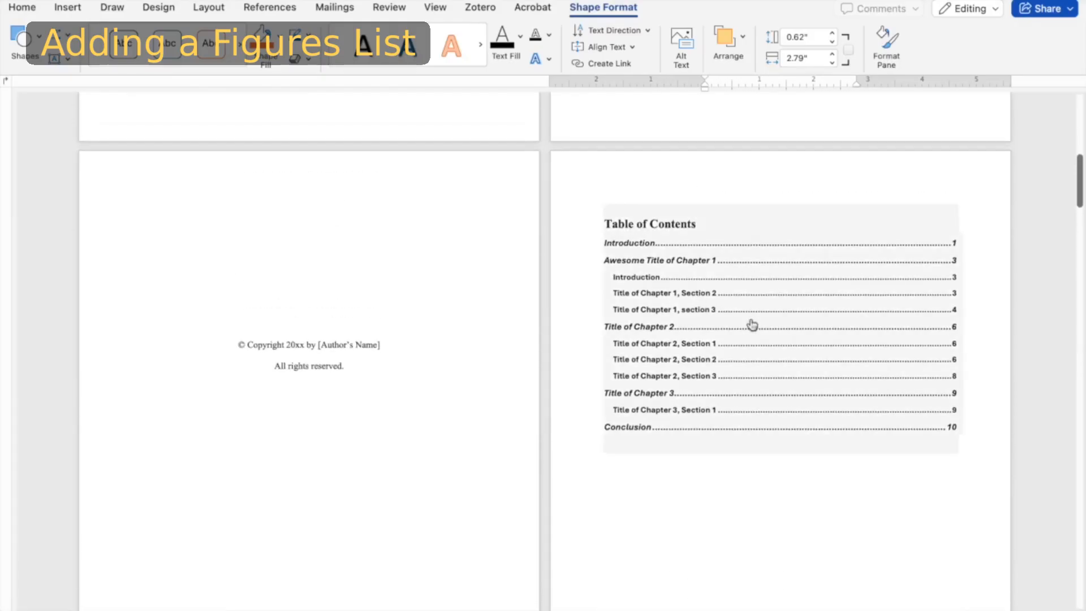
pyautogui.scroll(-8, 750, 322)
pyautogui.scroll(-2, 748, 319)
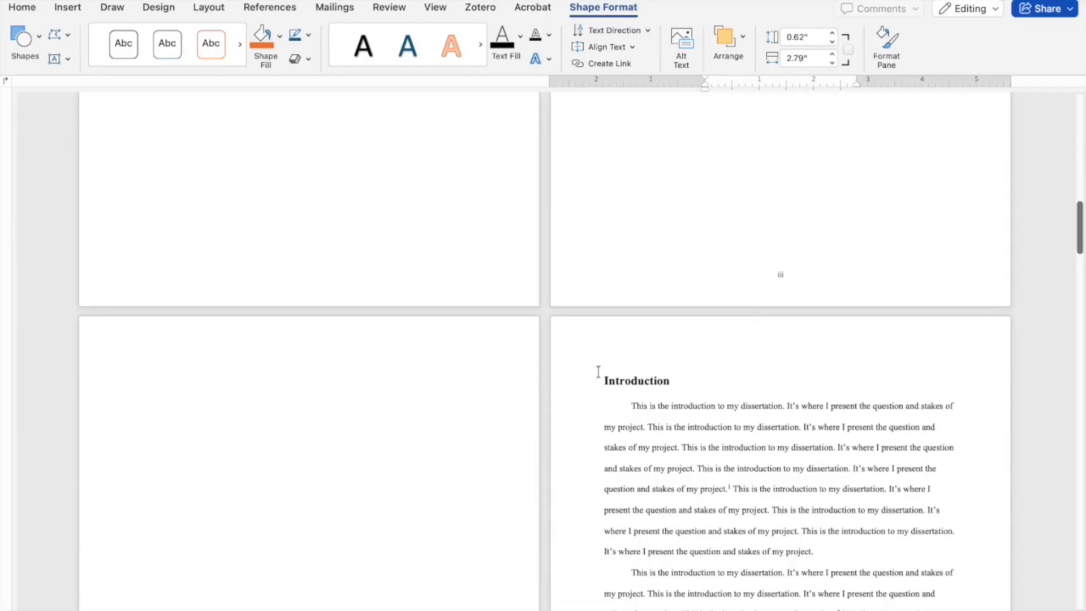
pyautogui.click(210, 388)
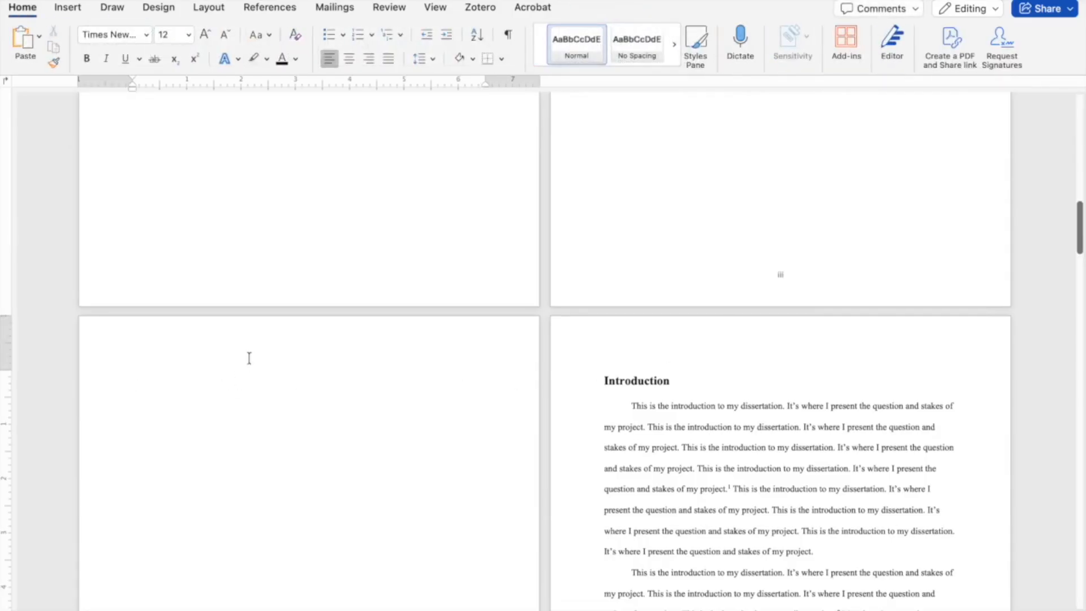
pyautogui.click(275, 9)
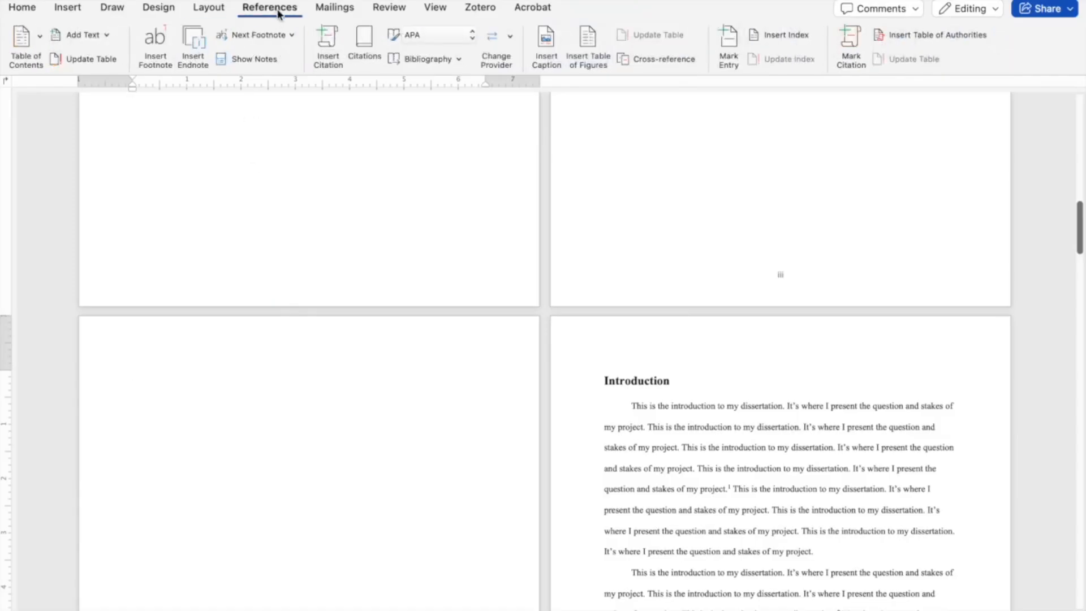
pyautogui.click(587, 43)
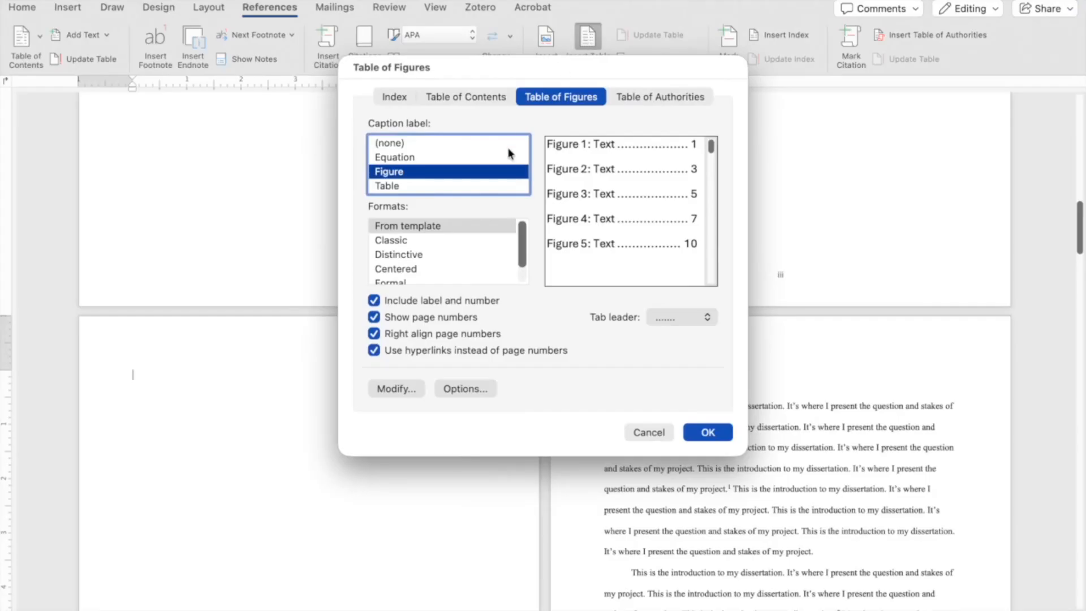
# Preview other caption labels and formats, and insert the table of figures with the Figure label and From template format.
pyautogui.click(446, 142)
pyautogui.click(442, 157)
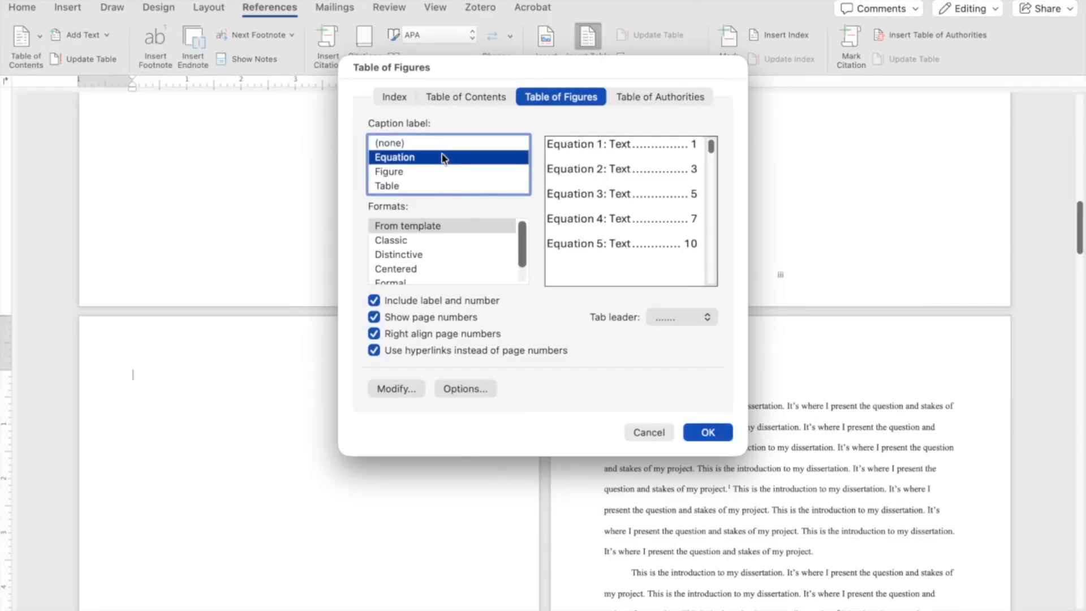
pyautogui.click(436, 172)
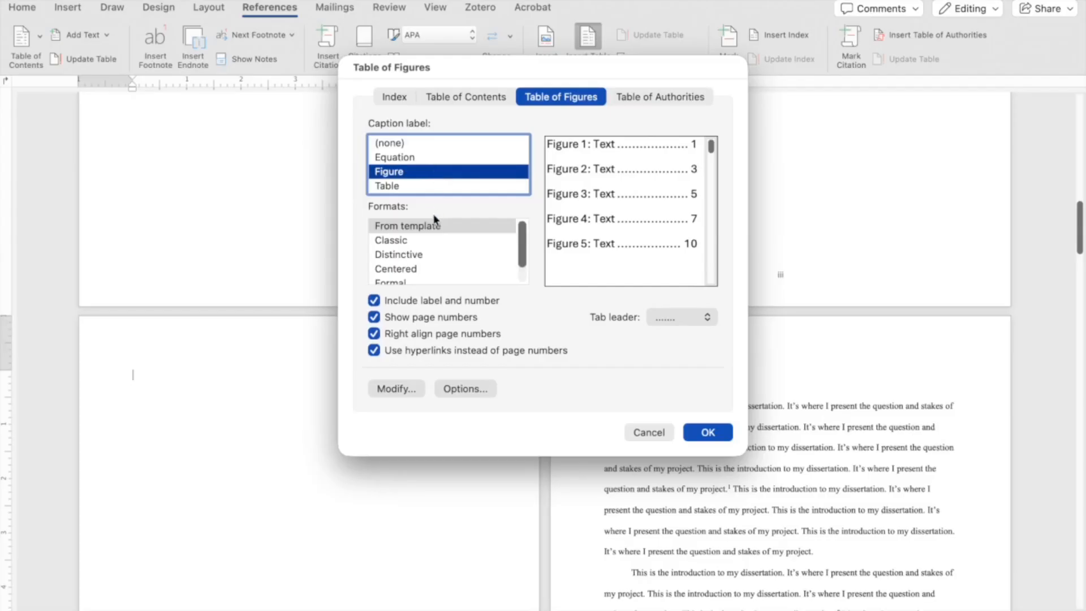
pyautogui.click(422, 242)
pyautogui.click(422, 255)
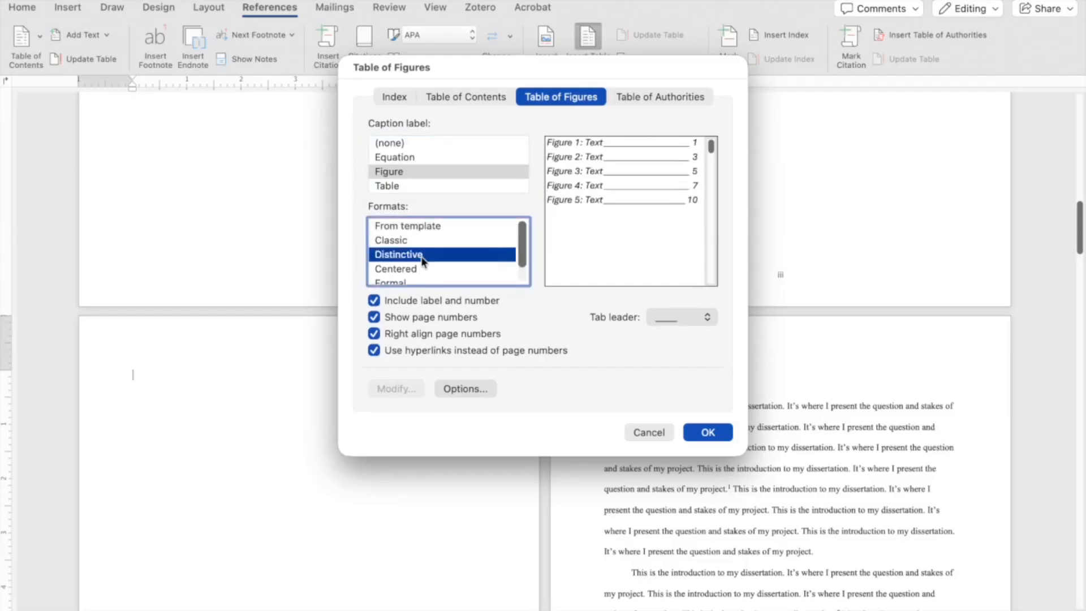
pyautogui.click(423, 269)
pyautogui.click(432, 227)
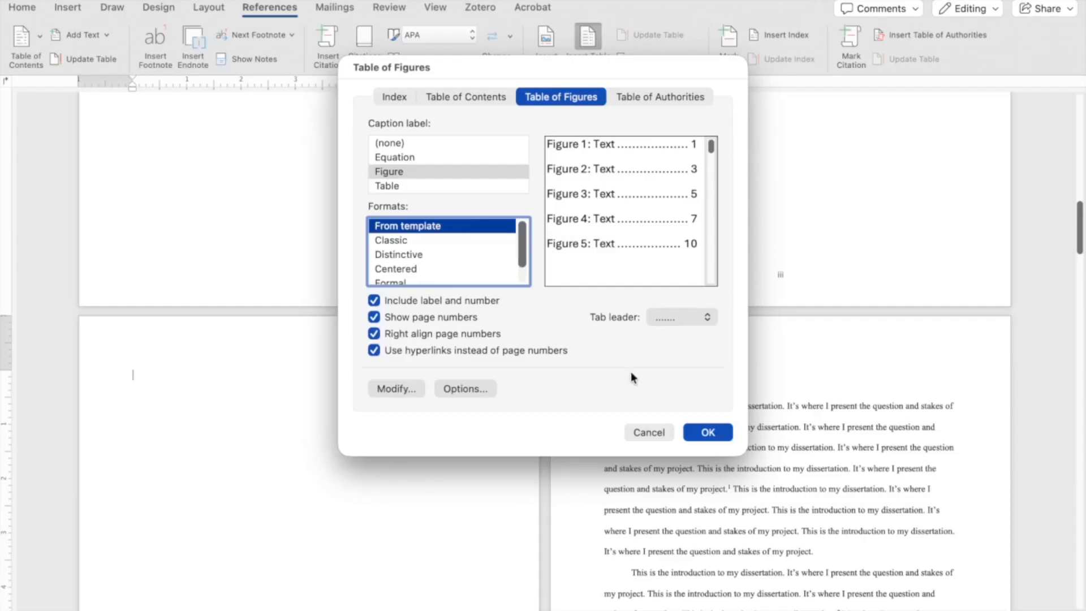
pyautogui.click(720, 433)
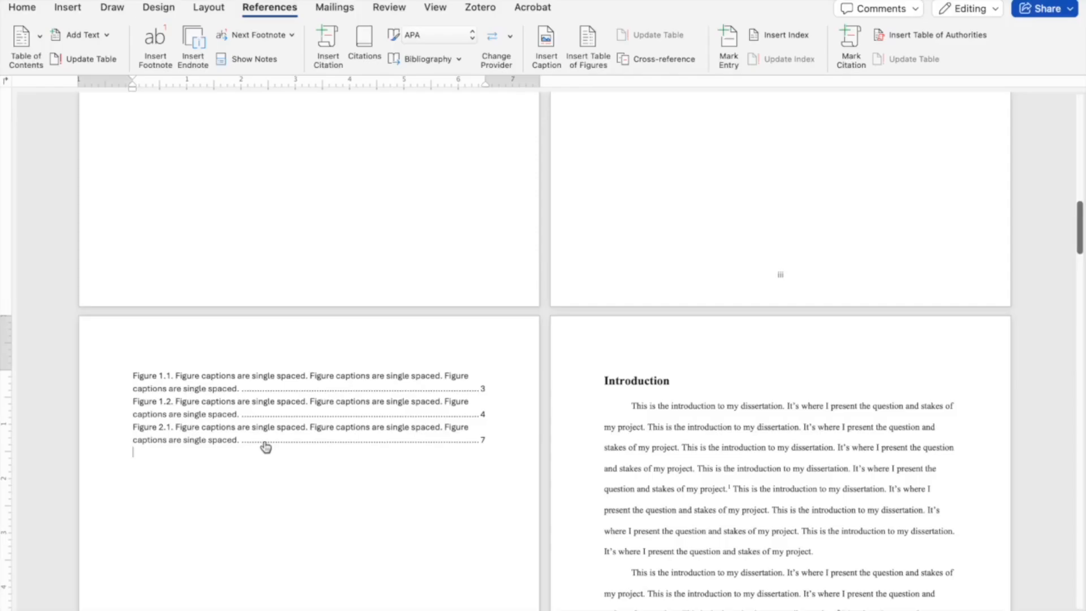
# Replace the caption text of the Figure 1.1 entry in the figures list with "Action Cycle.".
pyautogui.click(236, 393)
pyautogui.moveTo(236, 393); pyautogui.dragTo(179, 383)
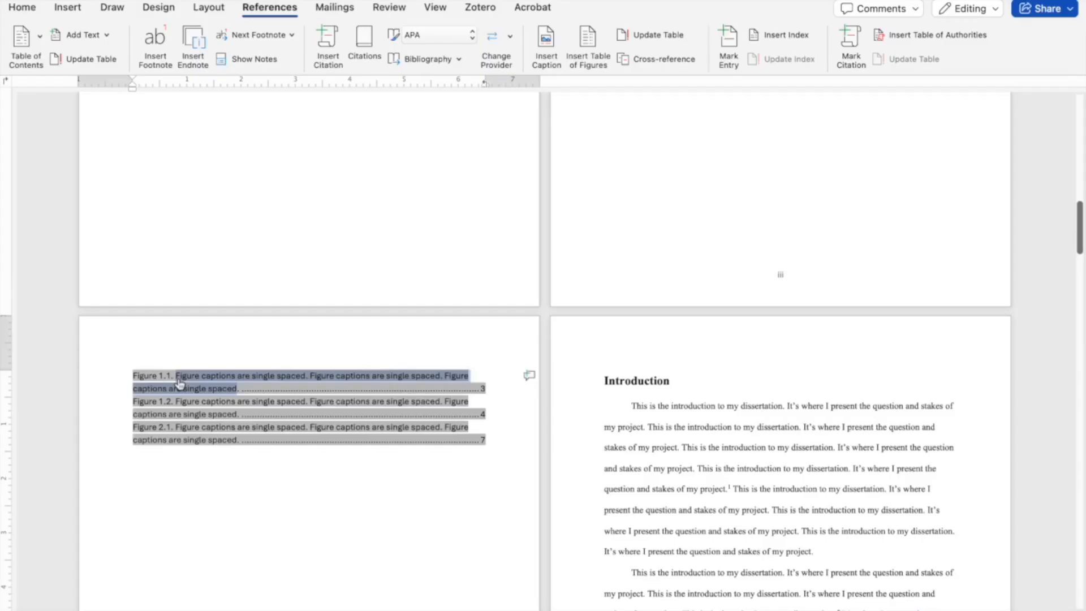
pyautogui.write('Ac')
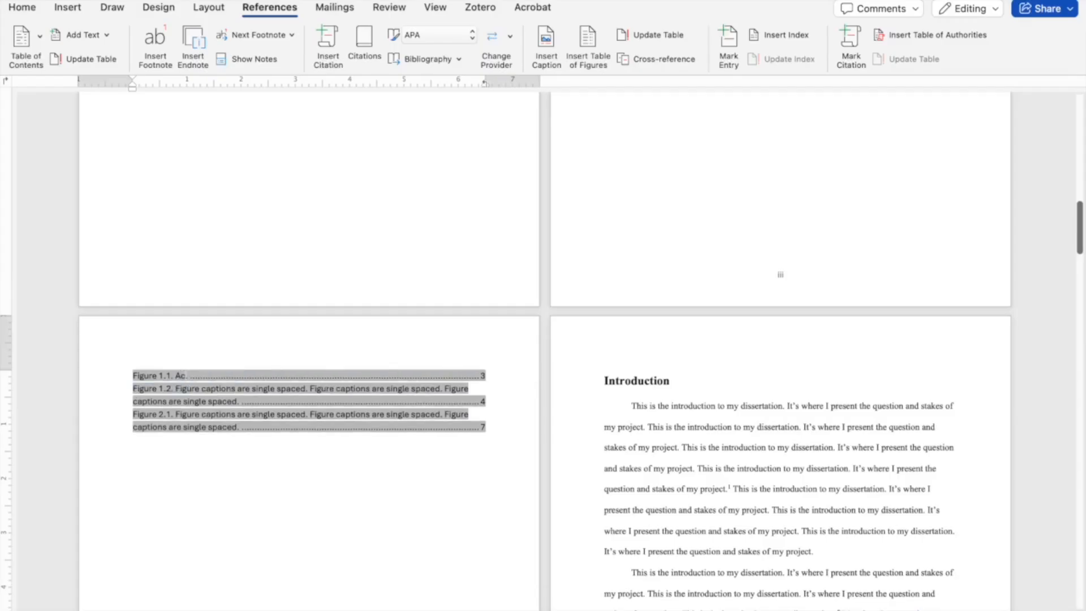
pyautogui.write('tion Cycle')
# Replace the caption text of the Figure 1.2 entry in the figures list with "Category Flow Chart.".
pyautogui.moveTo(238, 405); pyautogui.dragTo(178, 396)
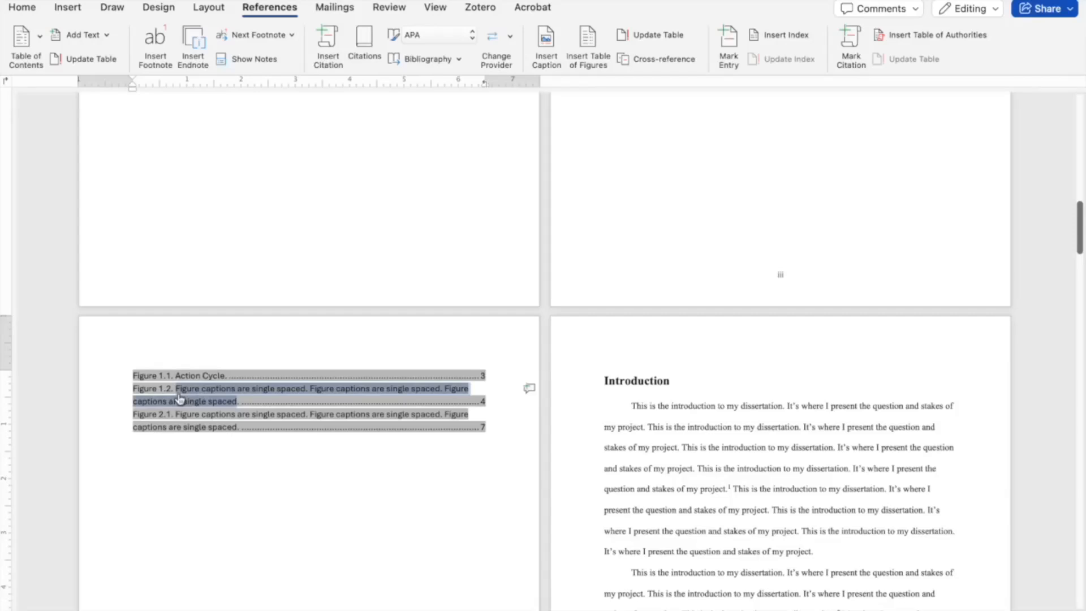
pyautogui.write('C')
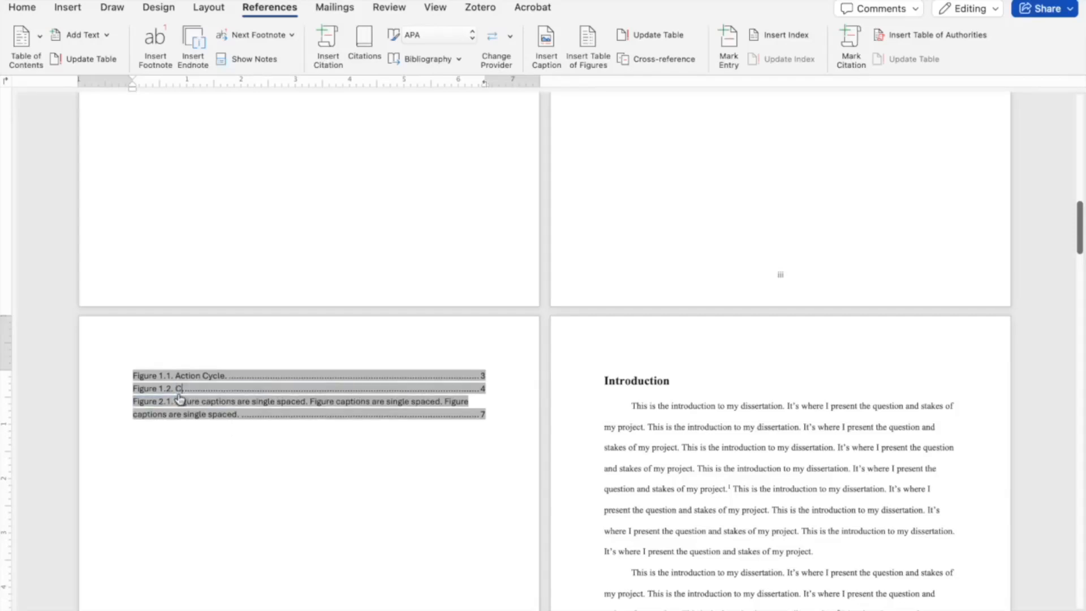
pyautogui.write('ategory Flow Chart.')
# Replace the caption text of the Figure 2.1 entry in the figures list with "Bar Graph.".
pyautogui.click(210, 421)
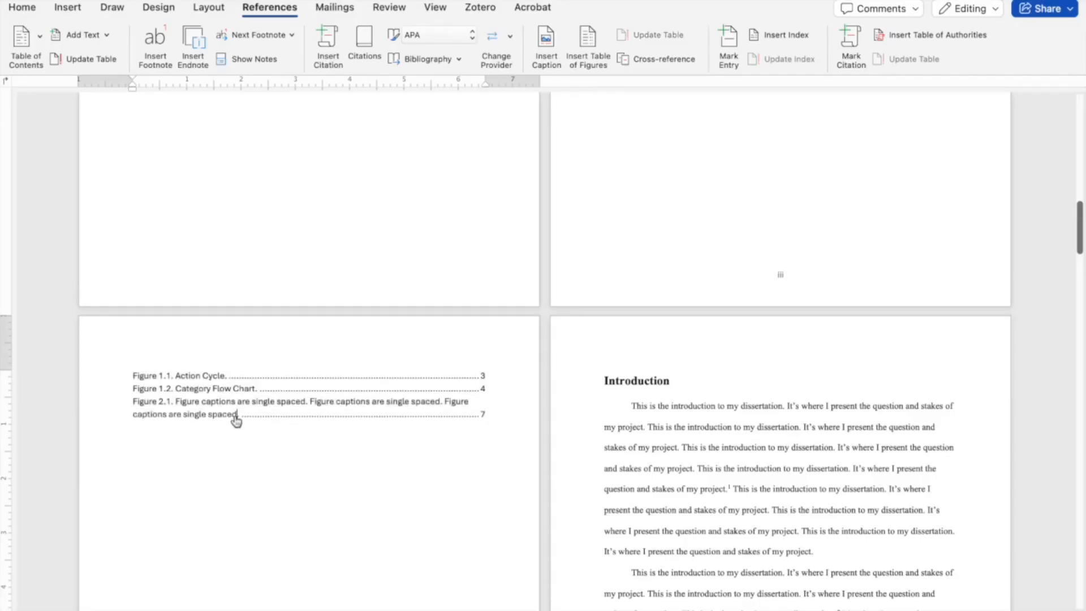
pyautogui.moveTo(235, 417); pyautogui.dragTo(179, 409)
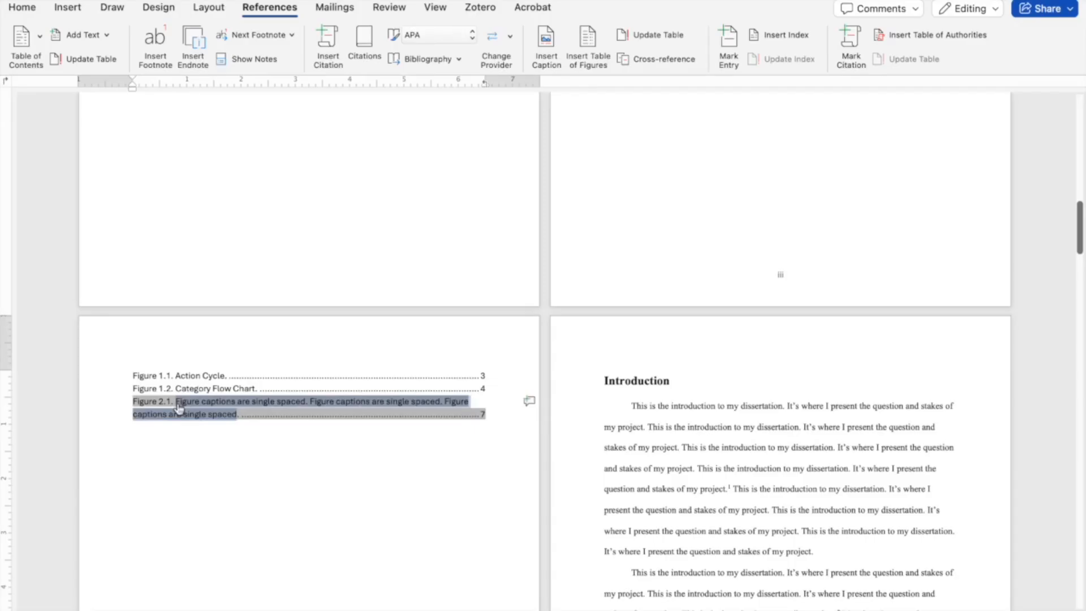
pyautogui.write('Bar Graph')
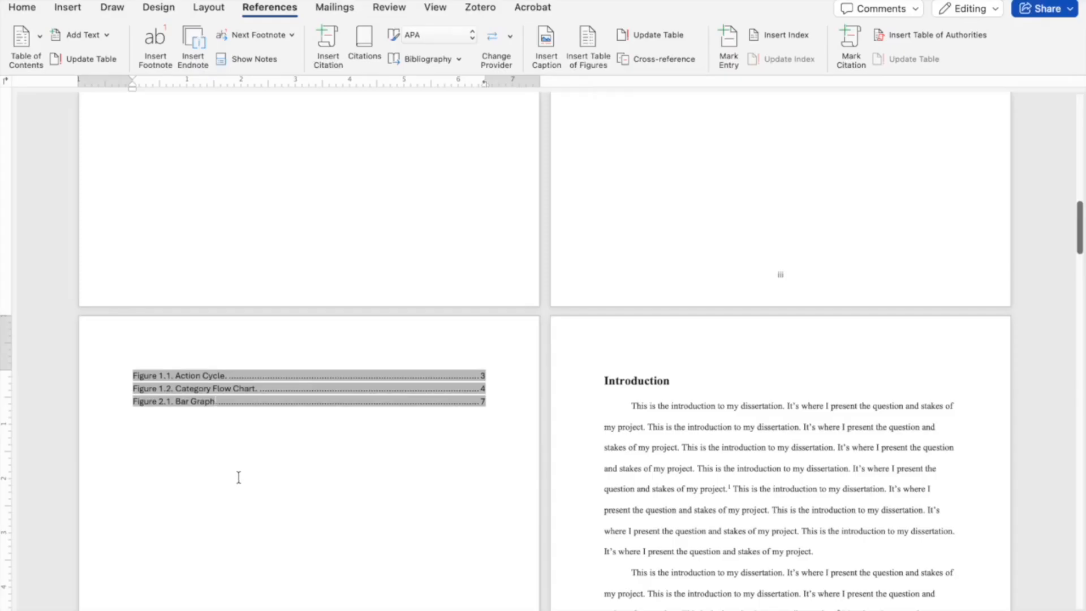
# Add a "List of Figures" title on a new line above the figures list.
pyautogui.click(239, 477)
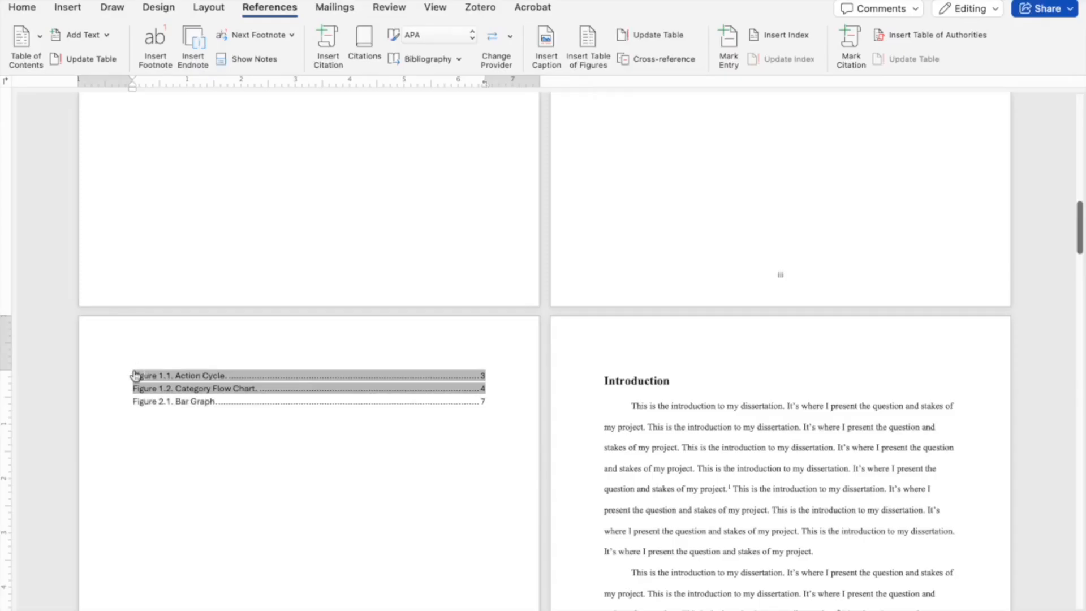
pyautogui.click(134, 377)
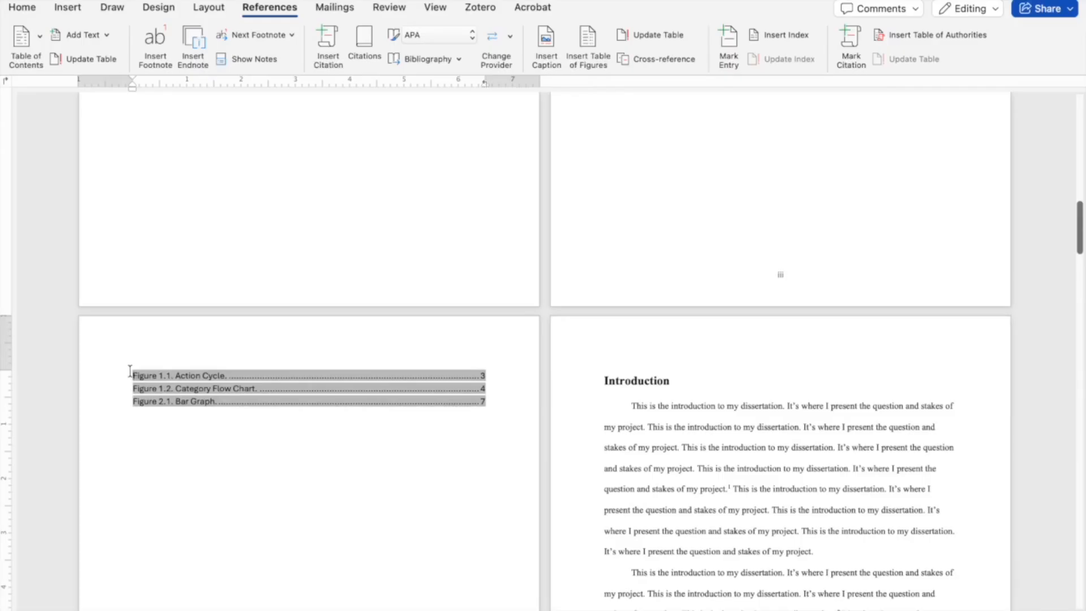
pyautogui.press('Return')
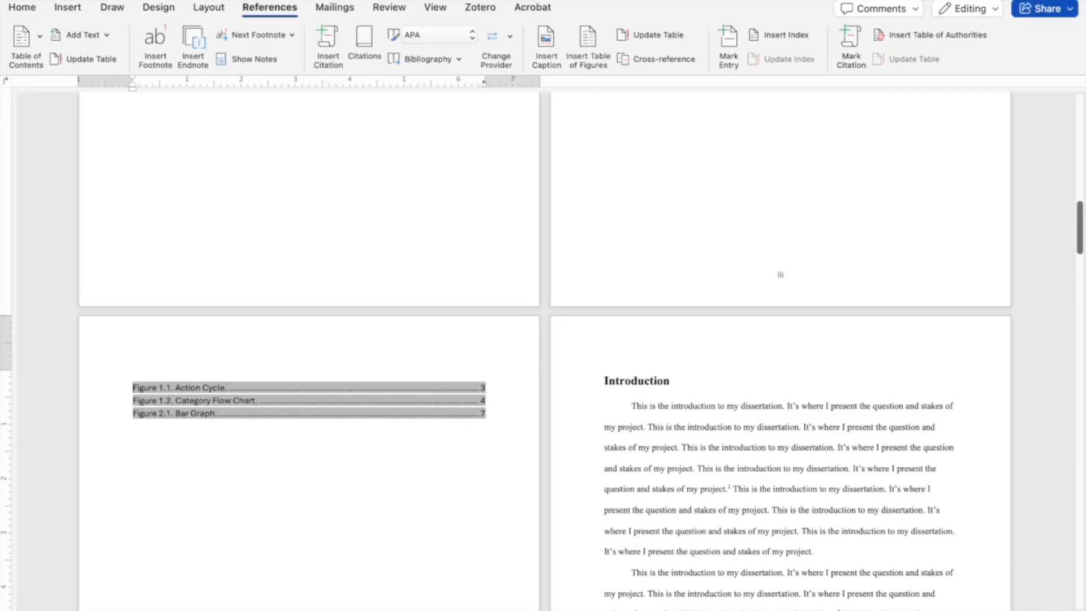
pyautogui.press('Up')
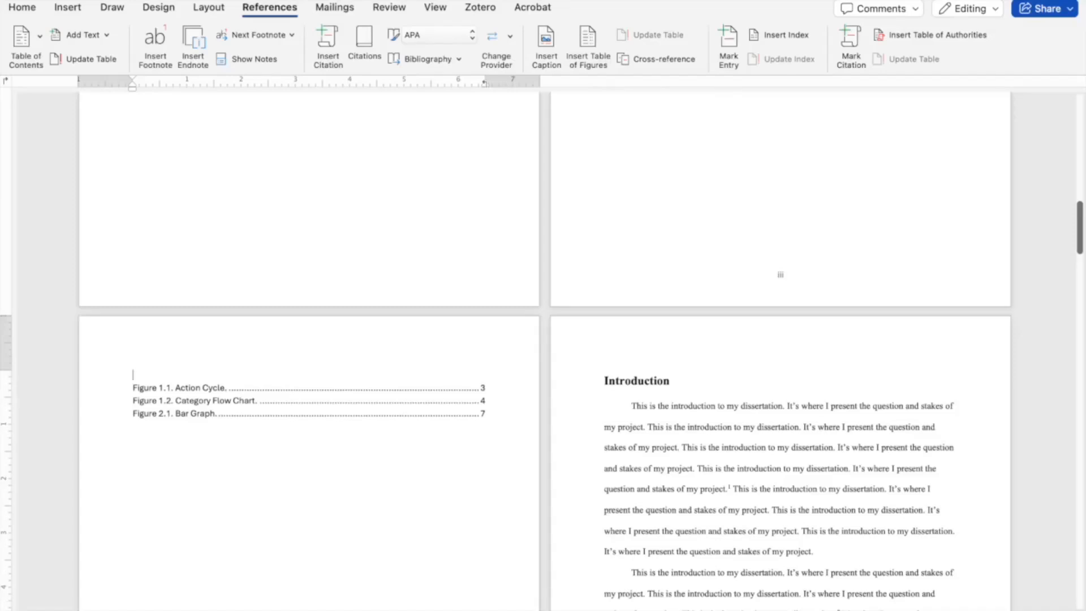
pyautogui.write('List of Figures')
# Format the three figures list entries with 1.5 line spacing and bold text.
pyautogui.moveTo(487, 417); pyautogui.dragTo(150, 389)
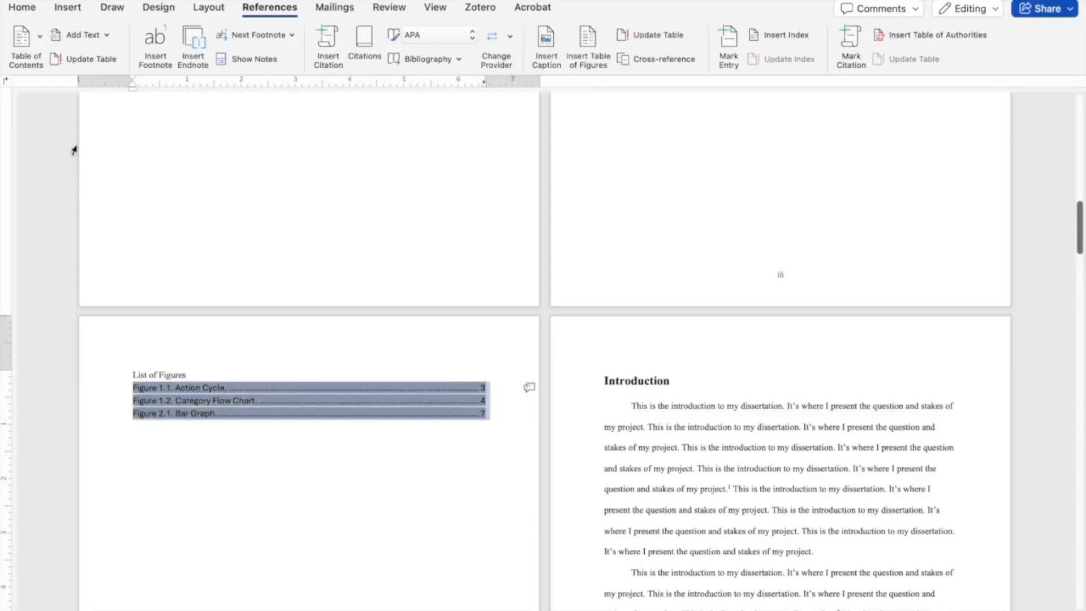
pyautogui.click(22, 7)
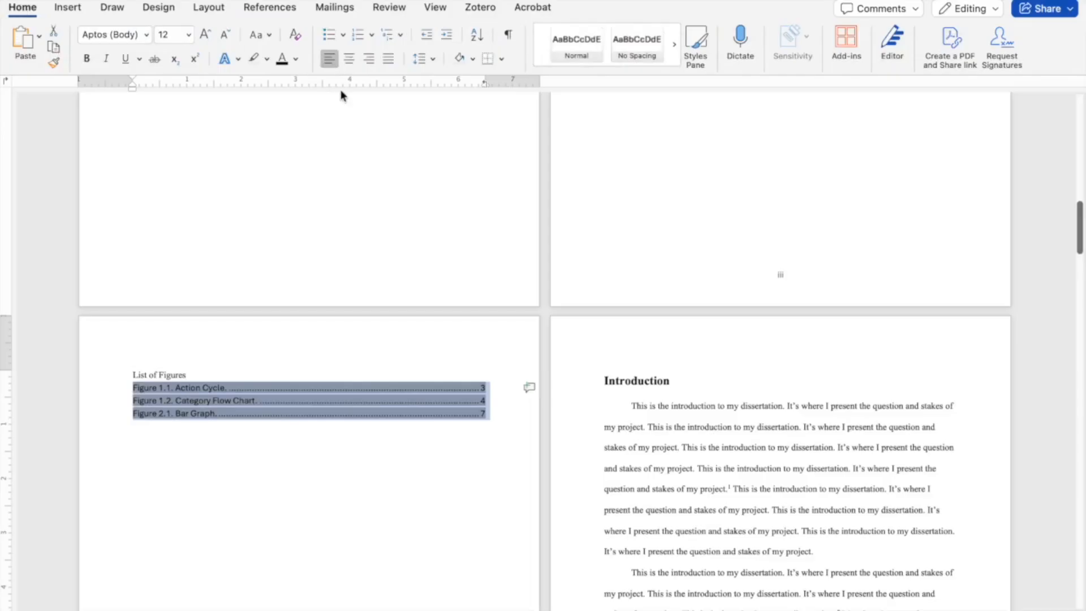
pyautogui.click(432, 59)
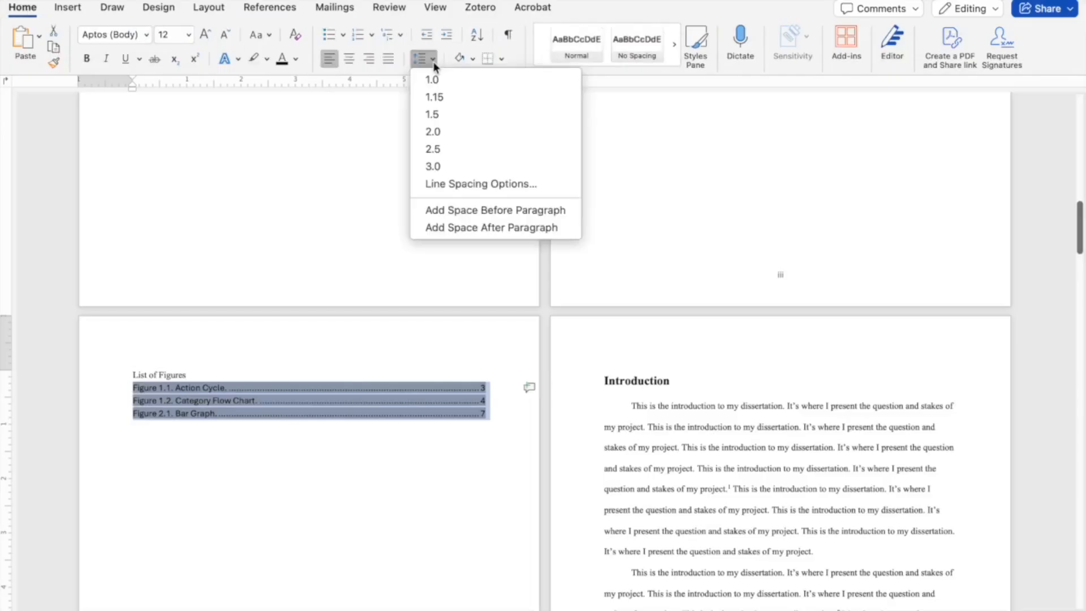
pyautogui.click(448, 114)
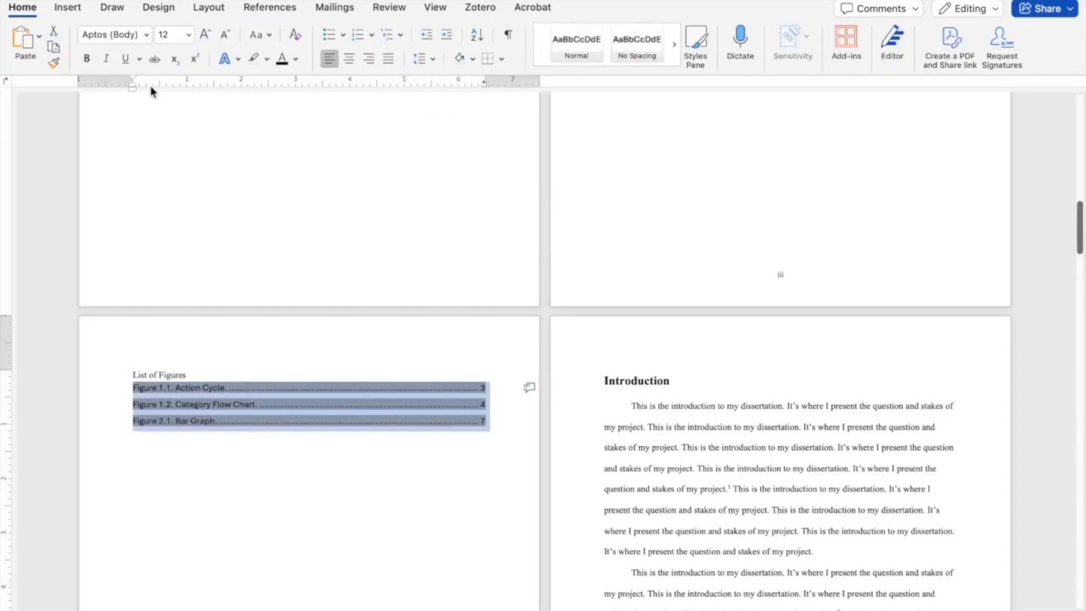
pyautogui.click(88, 60)
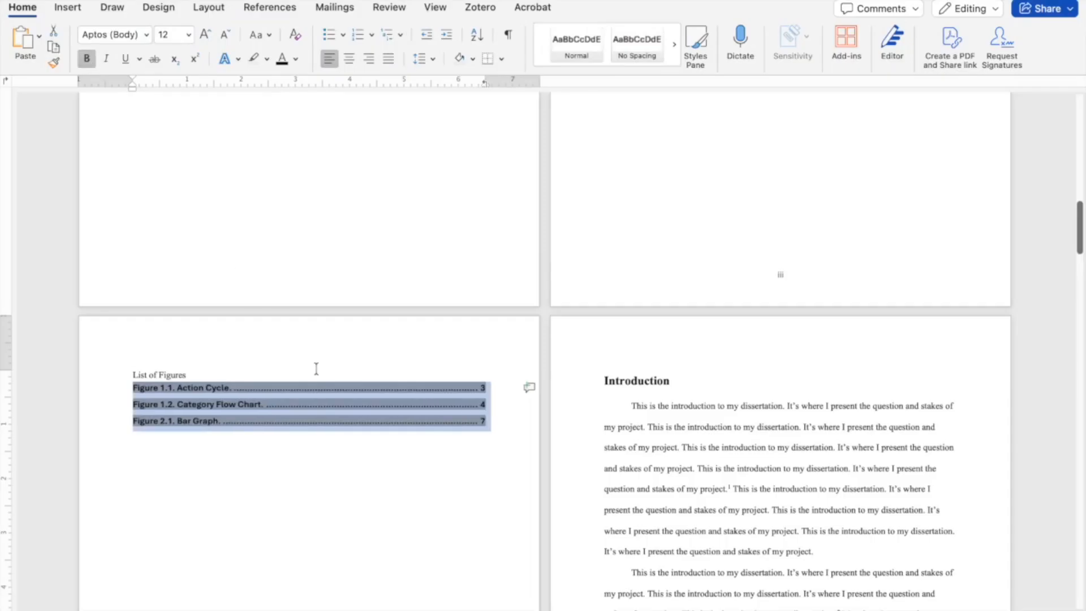
pyautogui.click(249, 371)
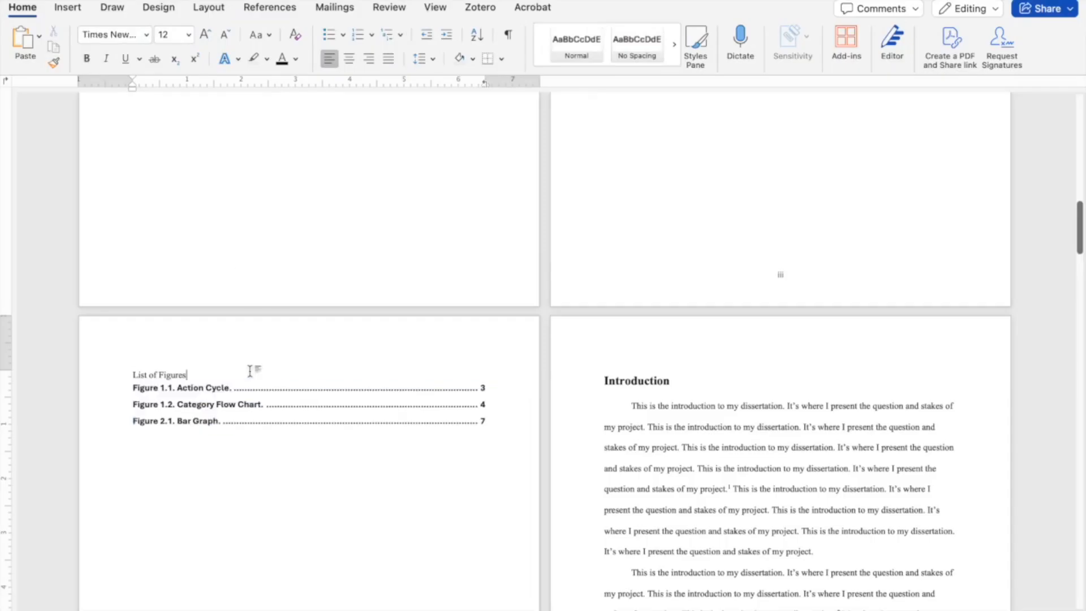
# Follow the Figure 1.1 and Figure 2.1 entries to their captions, returning to the figures list each time.
pyautogui.click(217, 392)
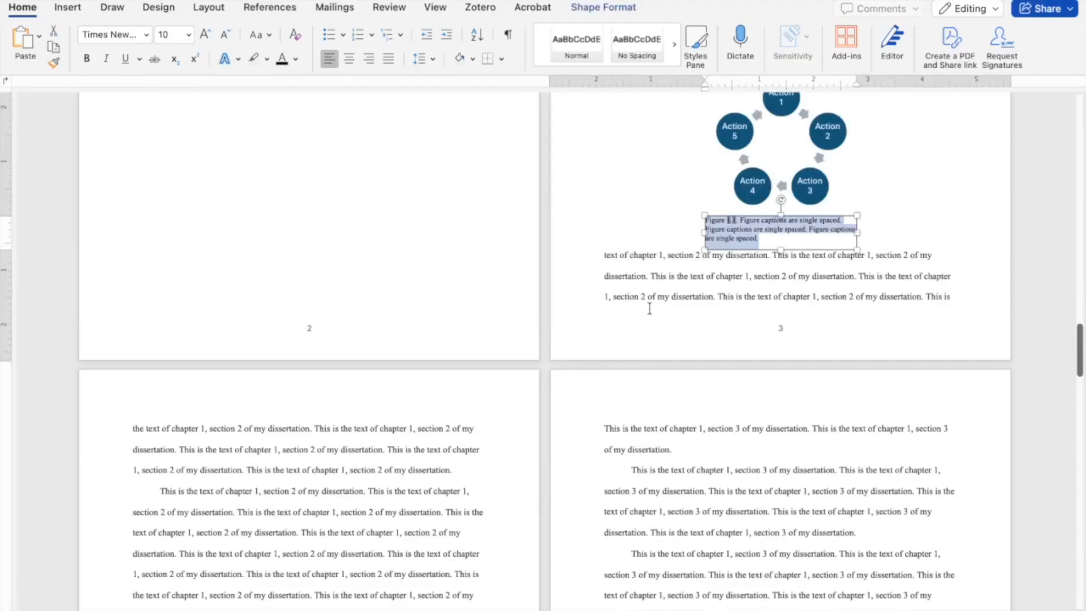
pyautogui.scroll(10, 649, 308)
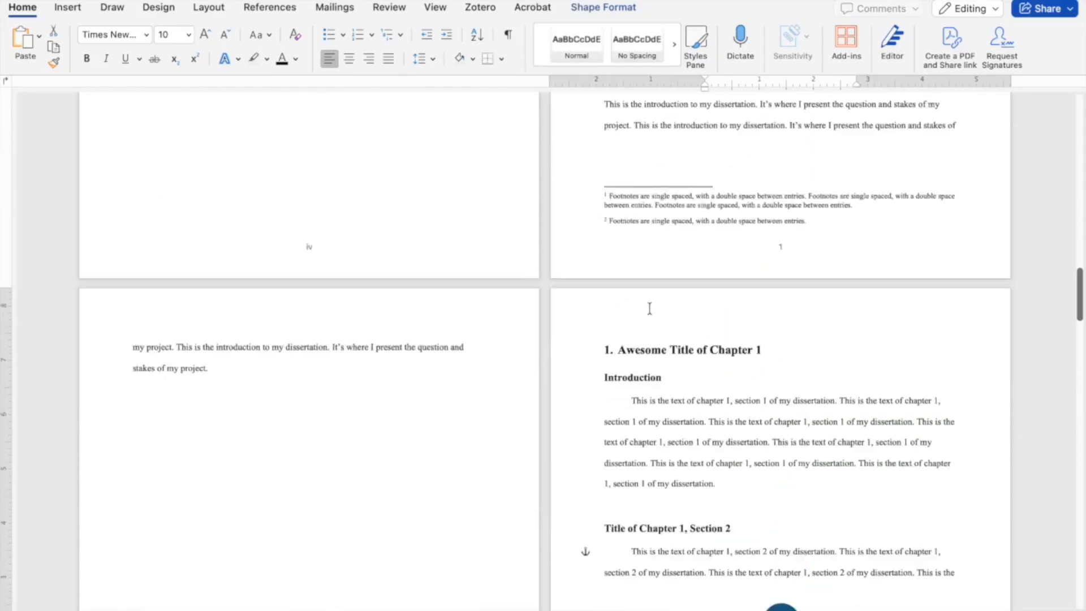
pyautogui.scroll(10, 649, 309)
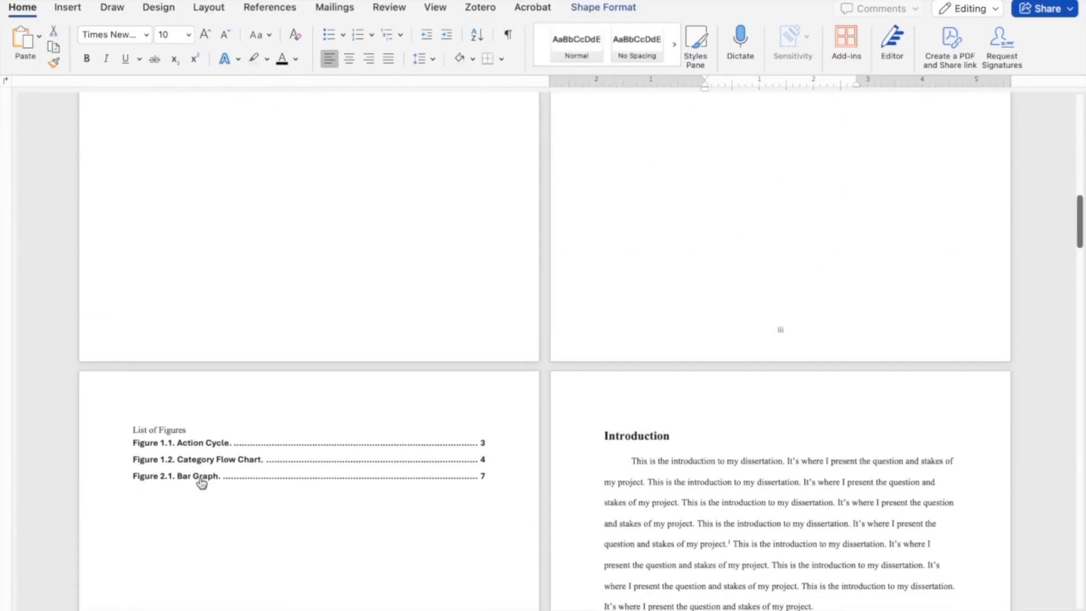
pyautogui.click(200, 479)
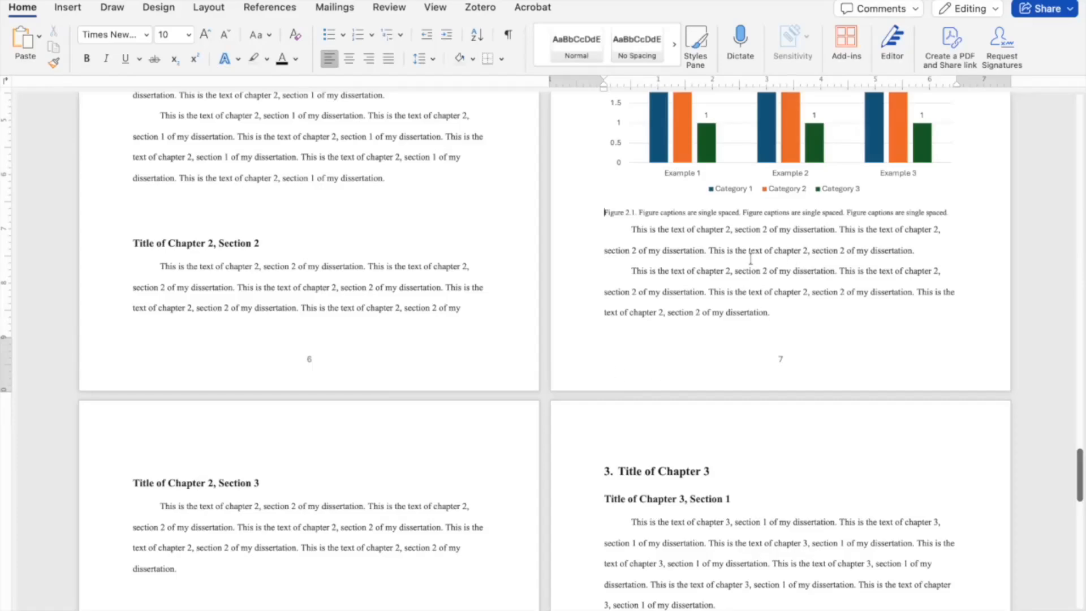
pyautogui.scroll(20, 675, 344)
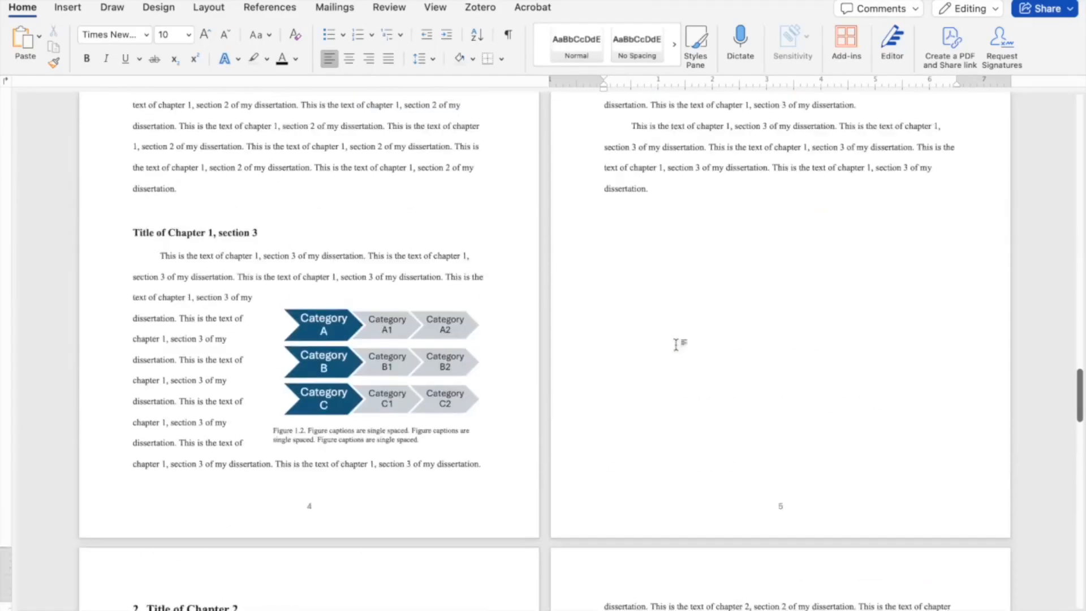
pyautogui.scroll(10, 675, 345)
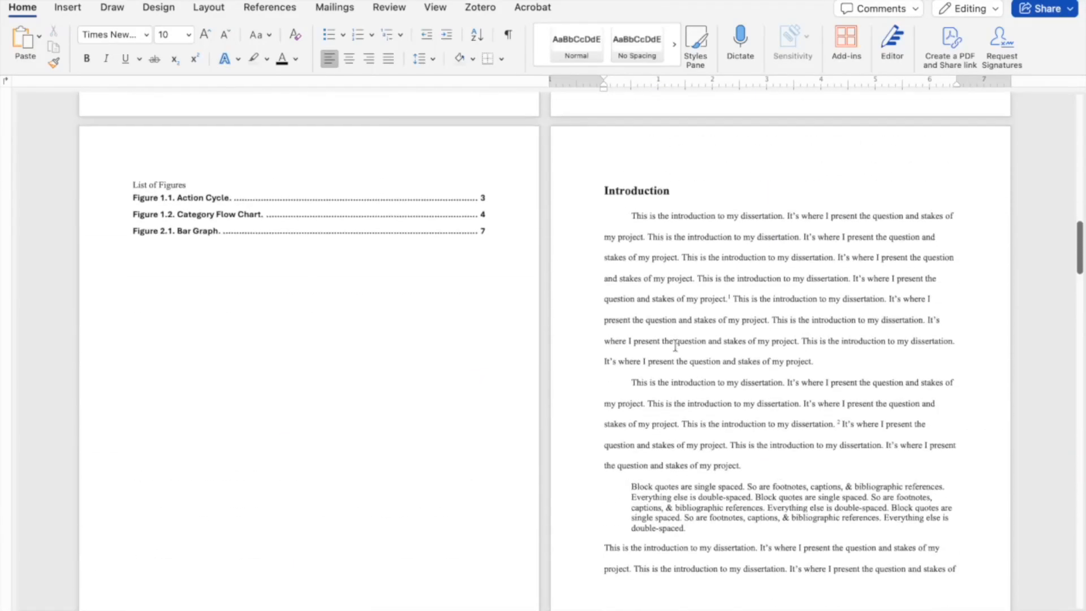
# Apply the Heading 1 style to the "List of Figures" title, and remove its chapter number and indent.
pyautogui.tripleClick(138, 287)
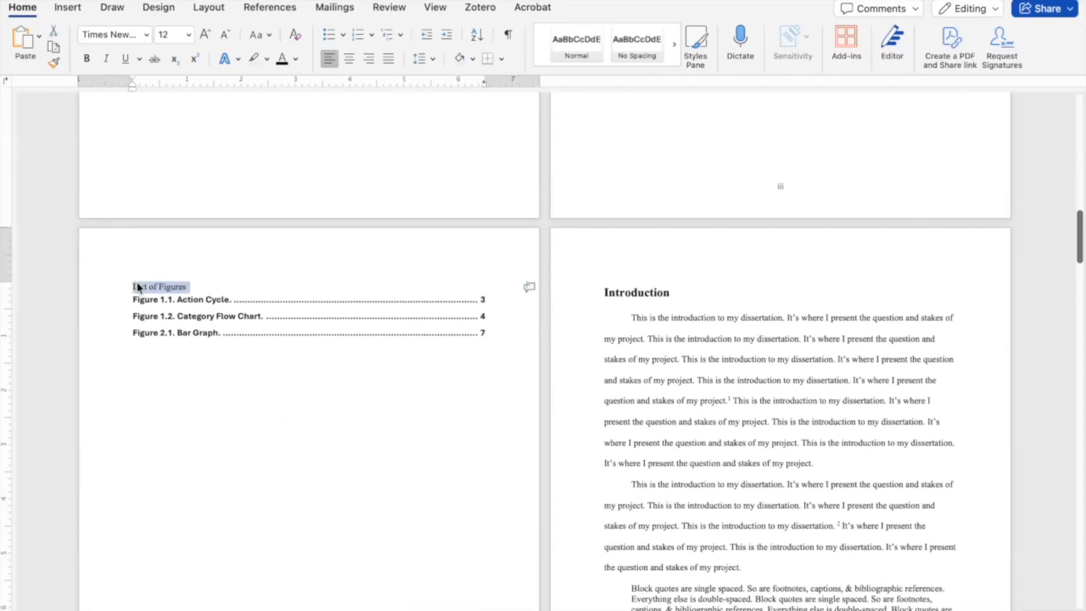
pyautogui.click(674, 45)
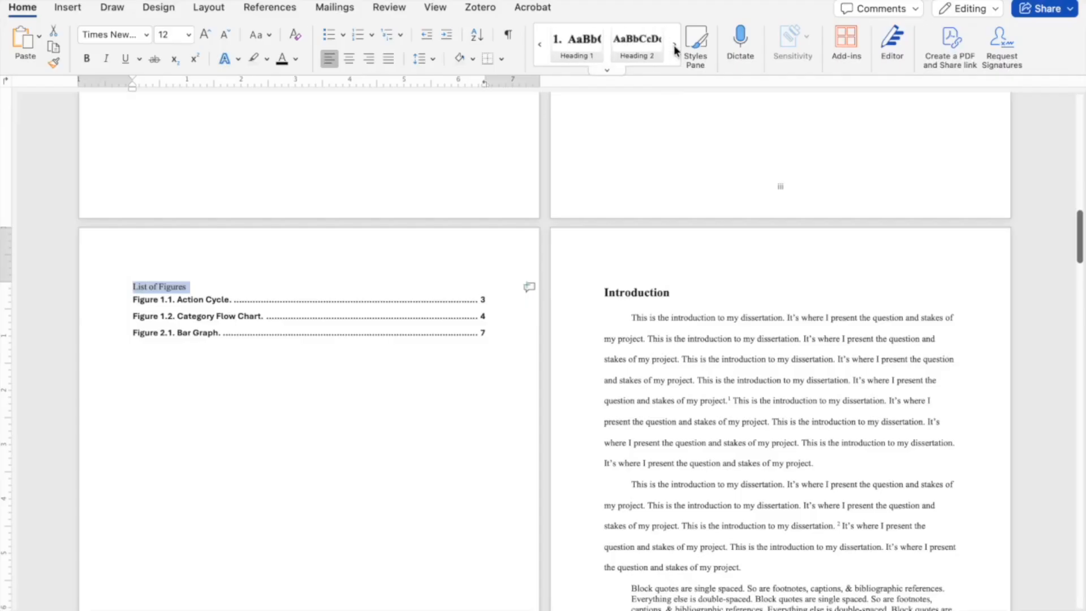
pyautogui.click(573, 44)
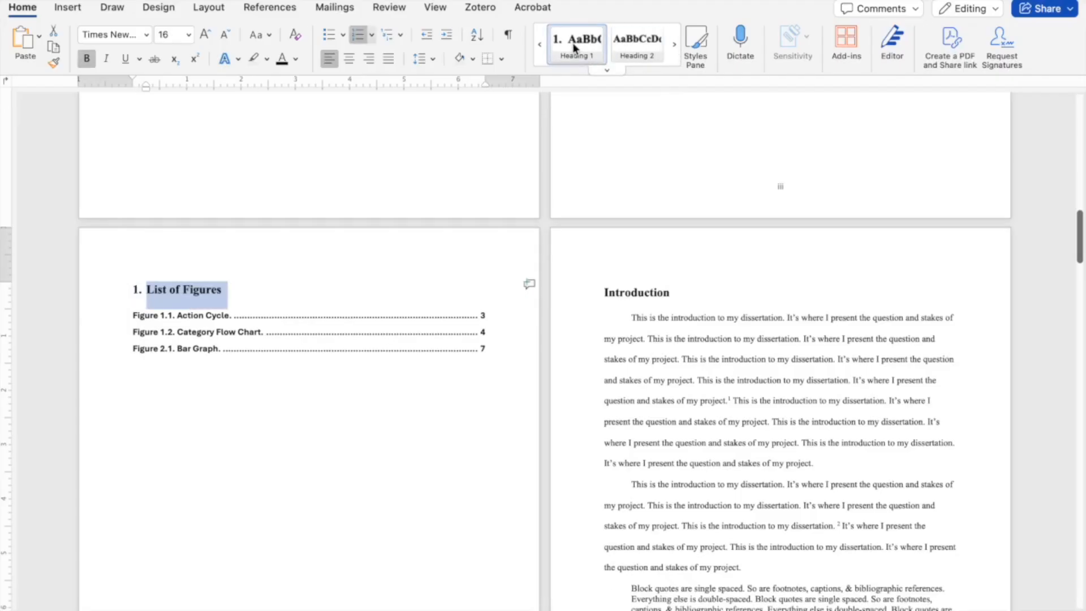
pyautogui.click(149, 292)
pyautogui.press('BackSpace')
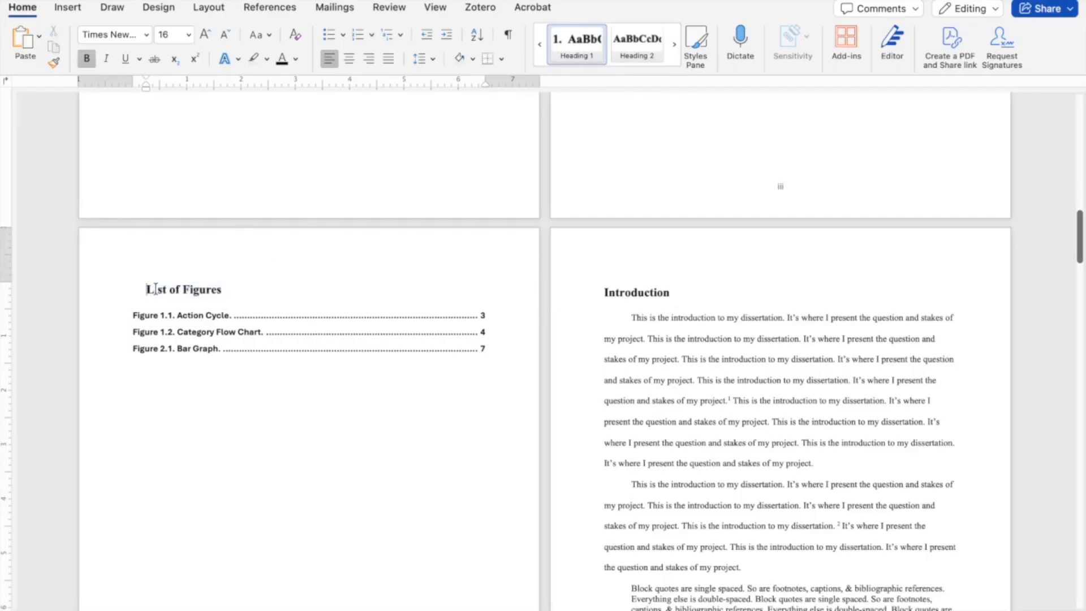
pyautogui.press('BackSpace')
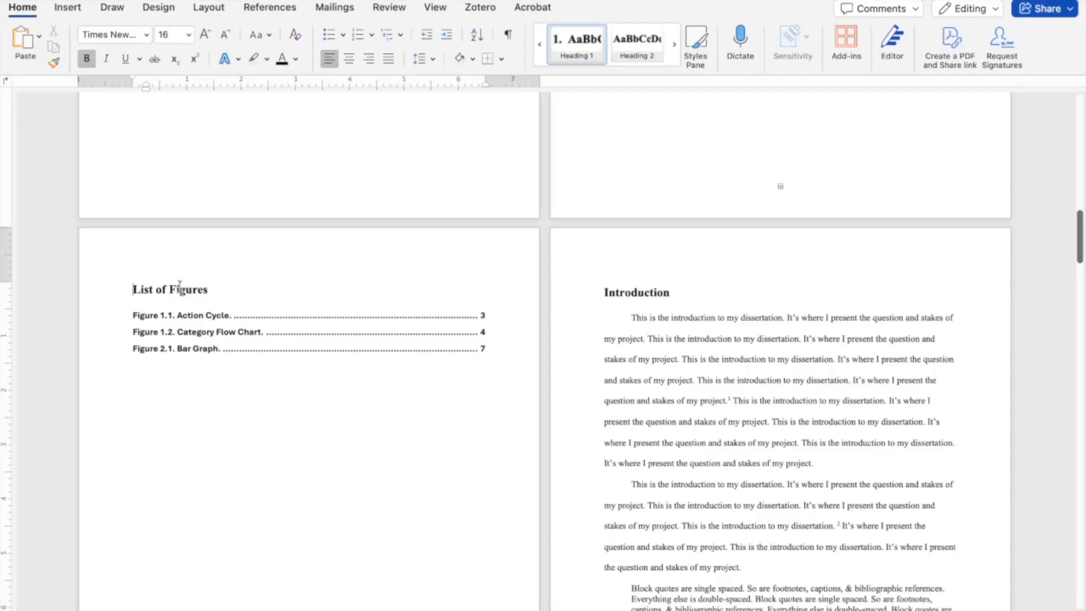
# Update the entire table of contents to include the List of Figures heading.
pyautogui.scroll(-6, 792, 371)
pyautogui.scroll(6, 791, 372)
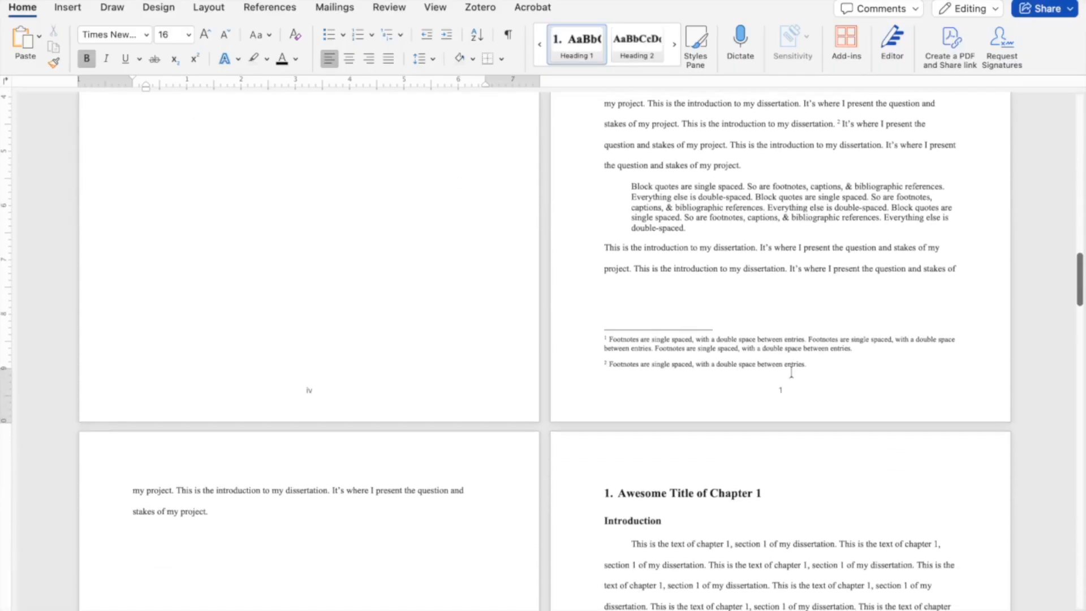
pyautogui.scroll(1, 791, 370)
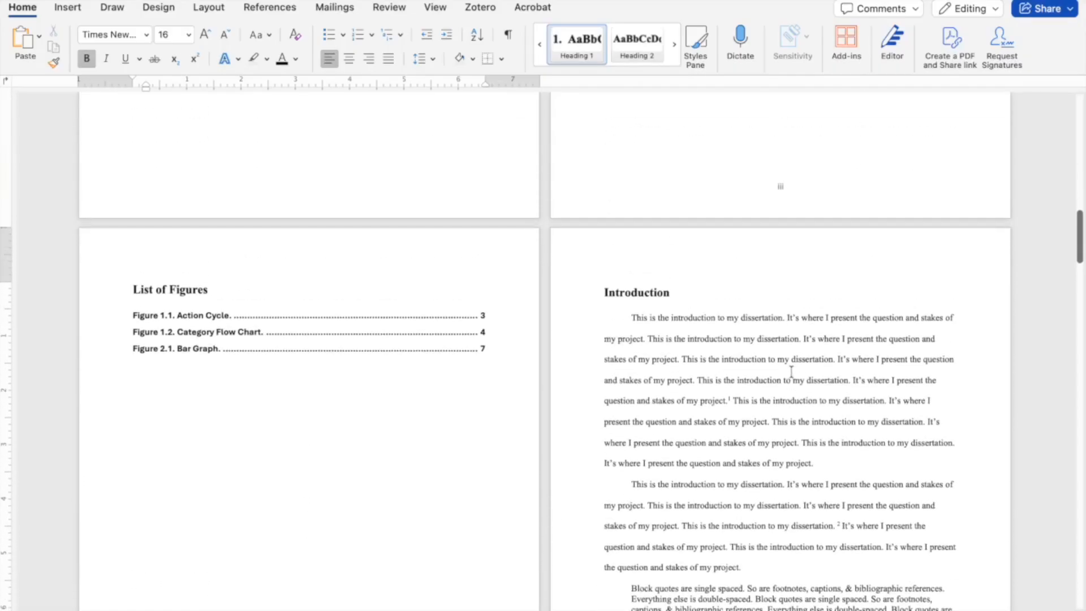
pyautogui.scroll(10, 791, 371)
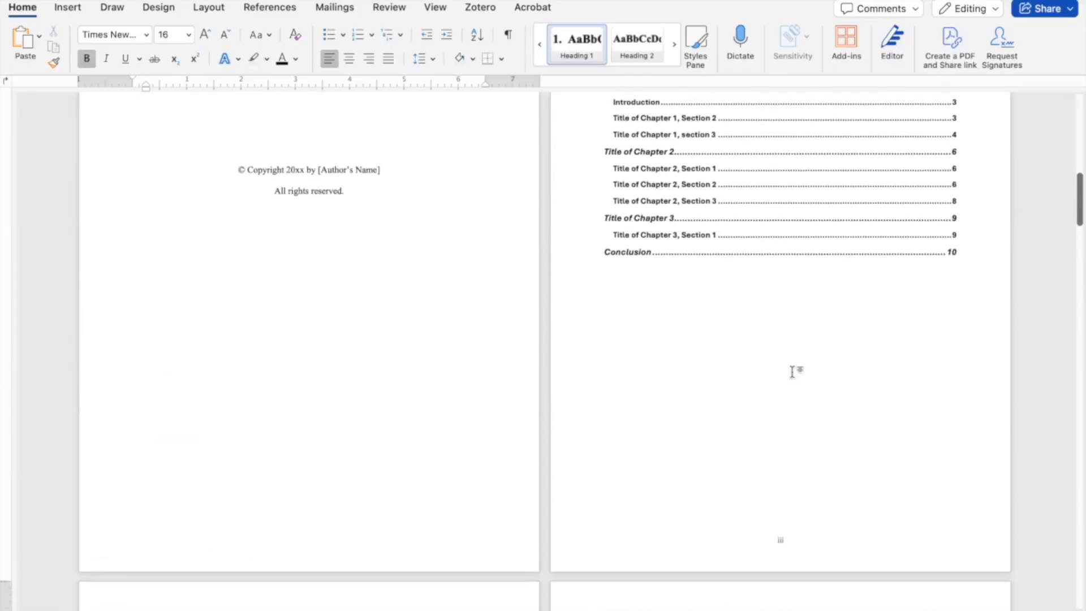
pyautogui.scroll(1, 794, 376)
pyautogui.click(691, 237)
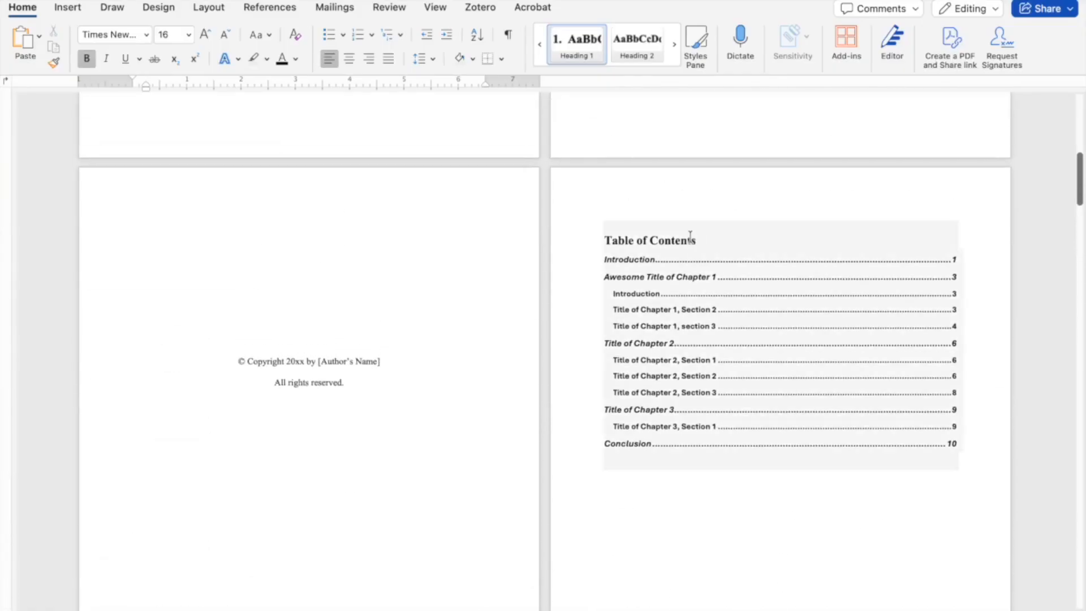
pyautogui.click(691, 214)
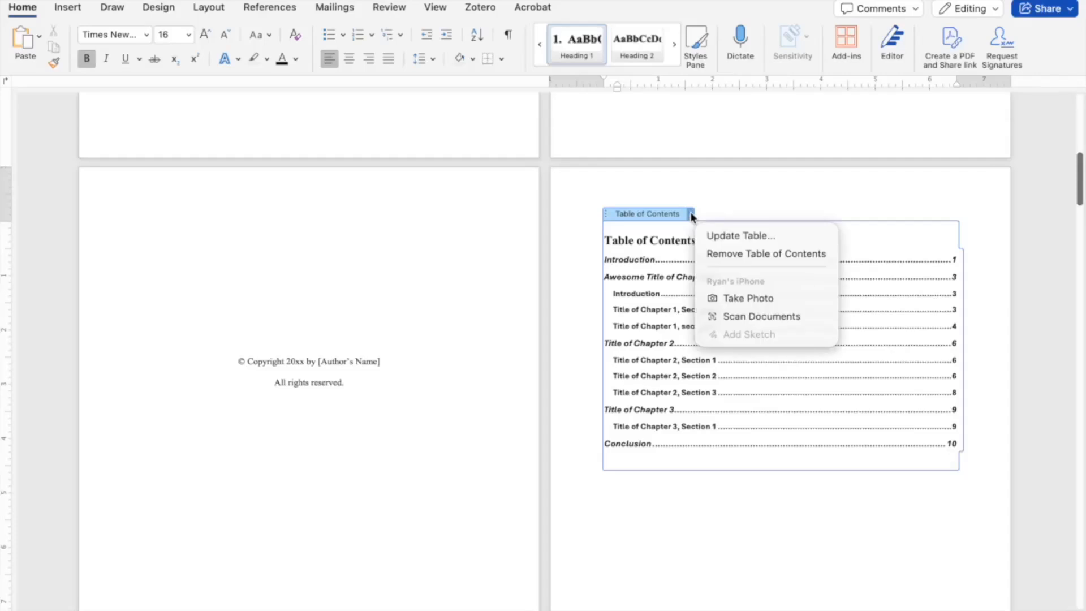
pyautogui.click(724, 236)
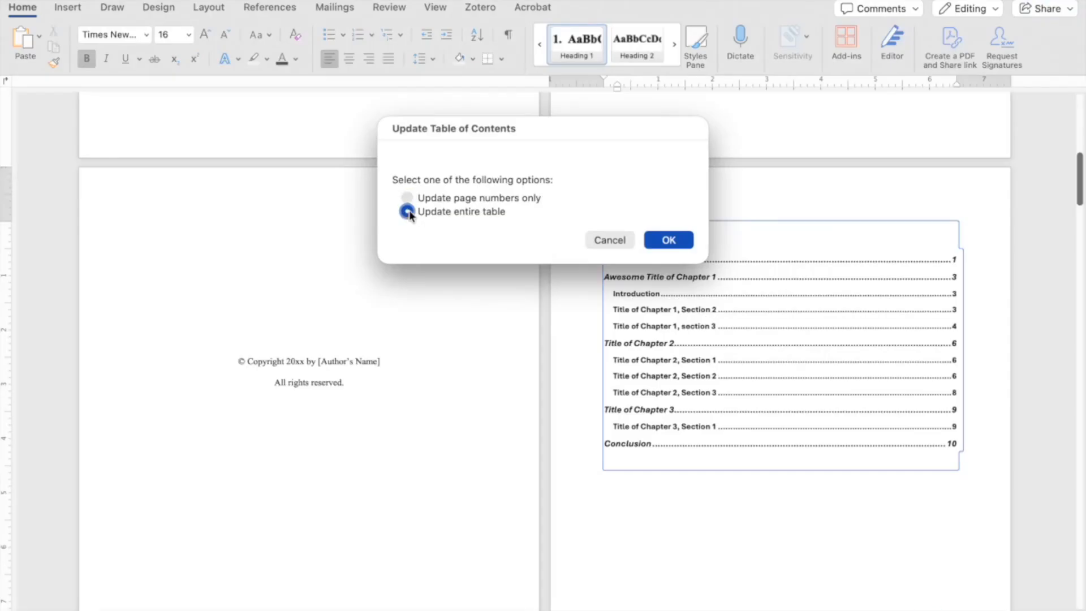
pyautogui.click(669, 240)
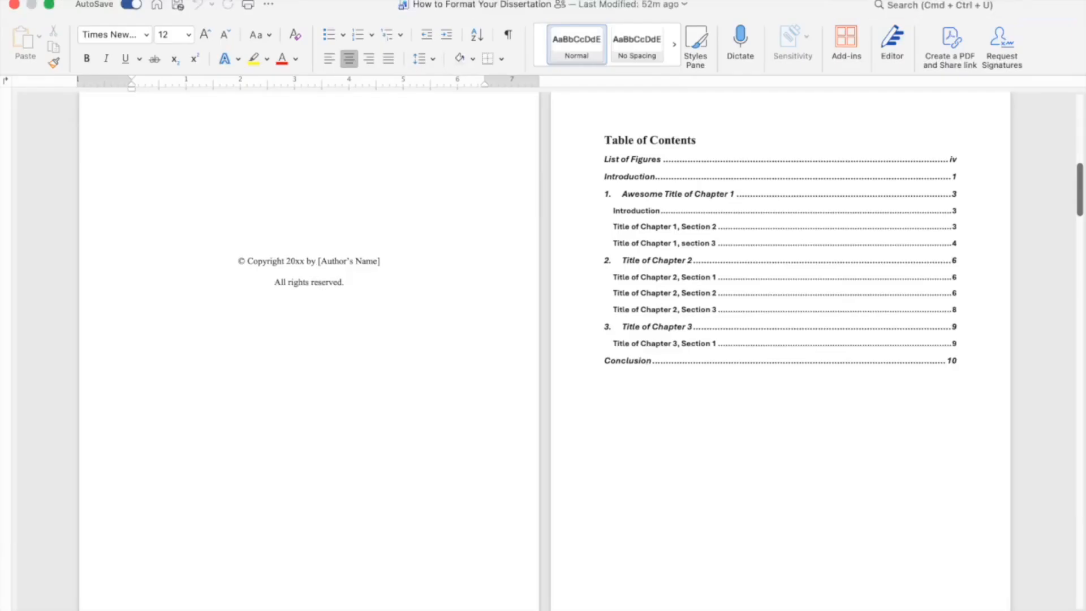
# Export the dissertation as a PDF named "How to Format Your Dissertation", using the best for electronic distribution and accessibility option.
pyautogui.click(85, 0)
pyautogui.click(130, 117)
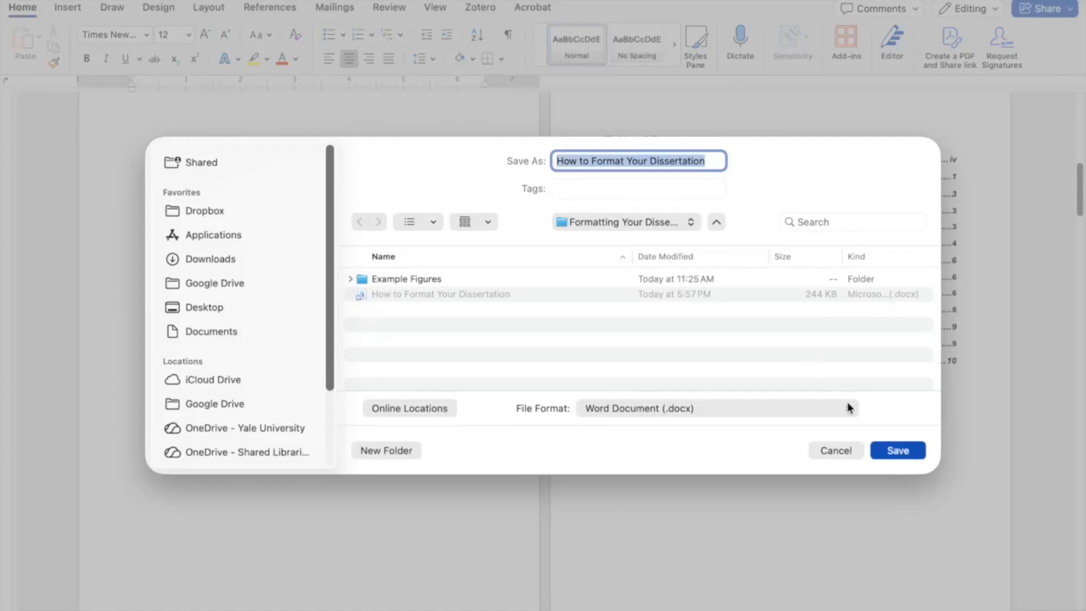
pyautogui.click(848, 407)
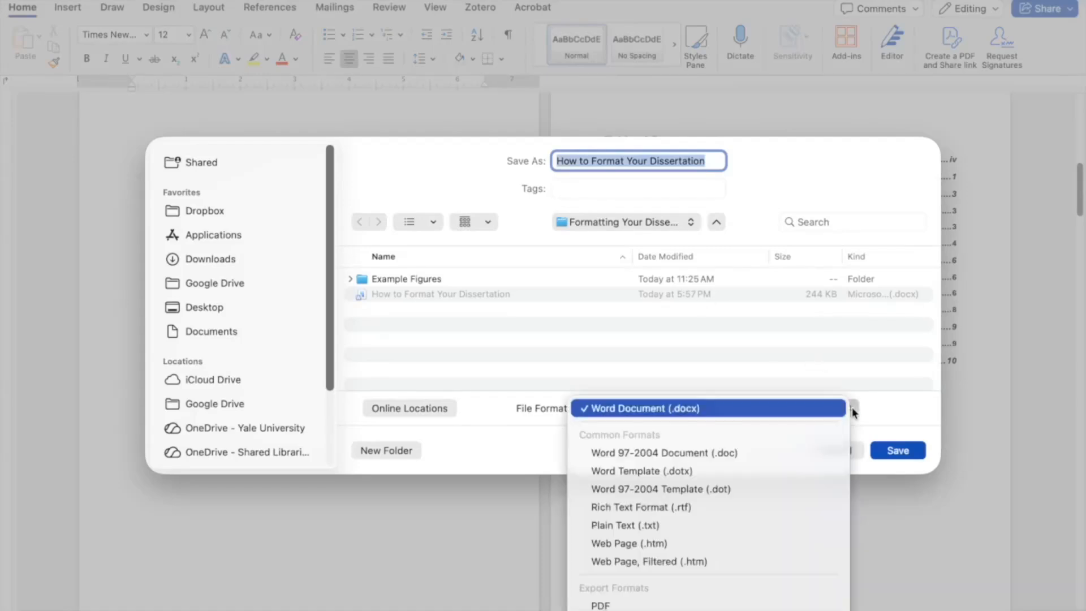
pyautogui.click(729, 605)
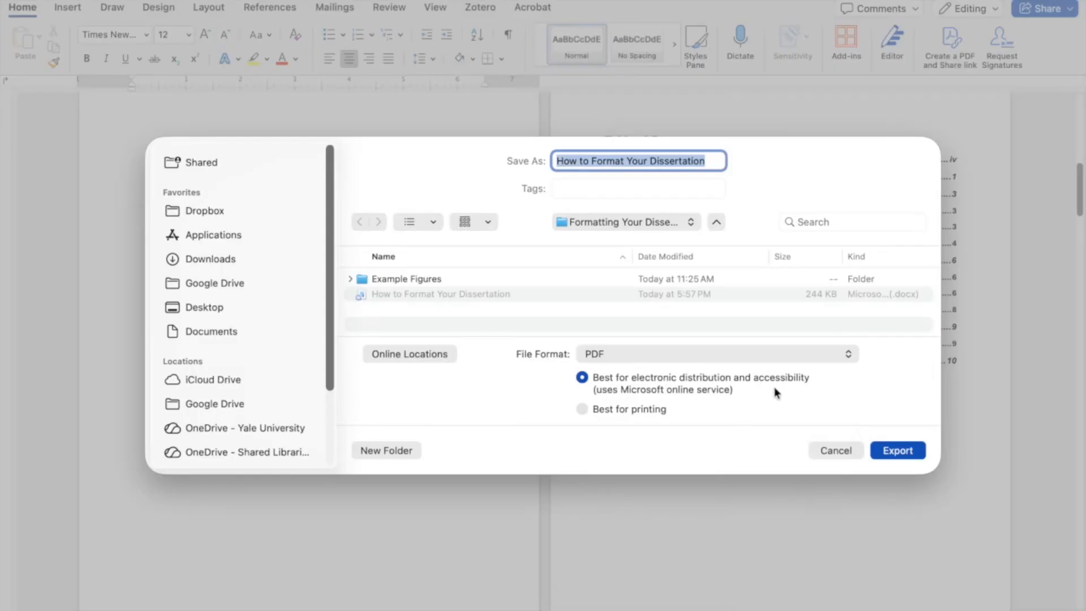
pyautogui.click(903, 450)
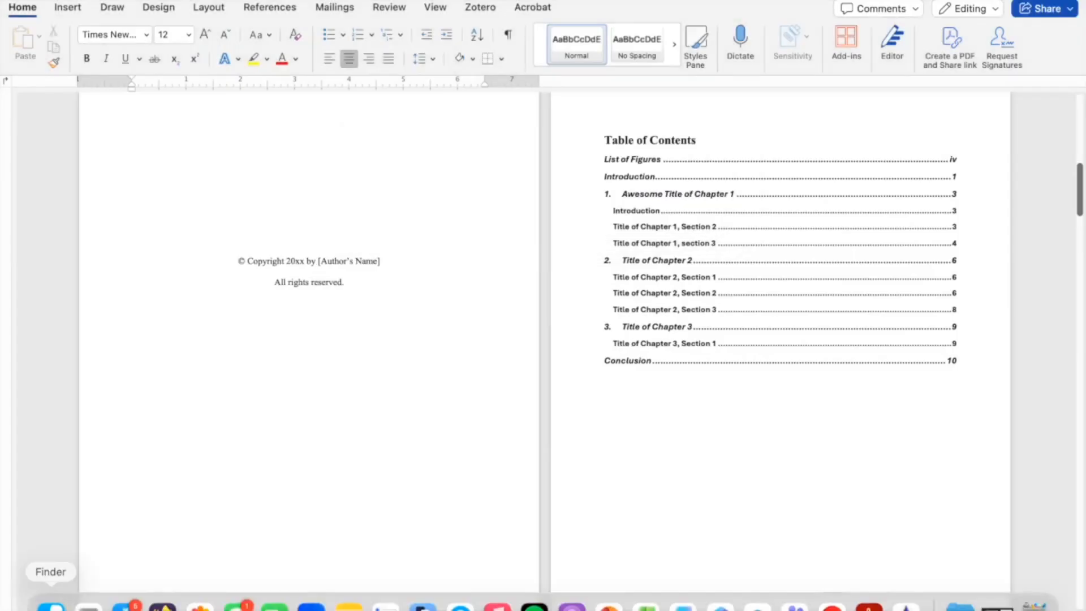
# Open the exported PDF in Adobe Acrobat in full screen and examine its pages up to the table of contents.
pyautogui.click(52, 605)
pyautogui.doubleClick(269, 419)
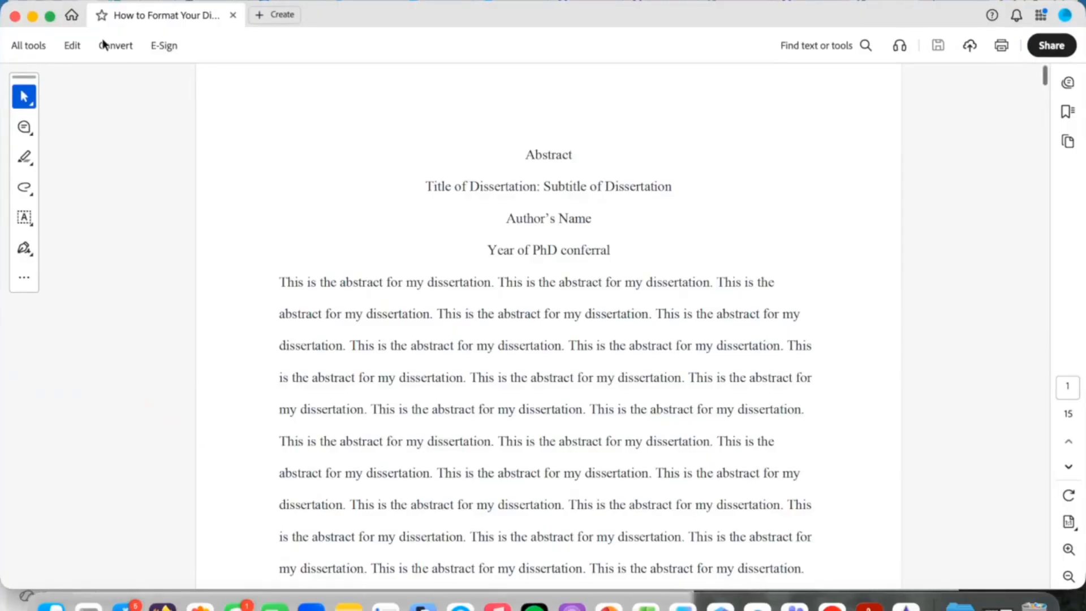
pyautogui.click(50, 16)
pyautogui.scroll(-20, 542, 320)
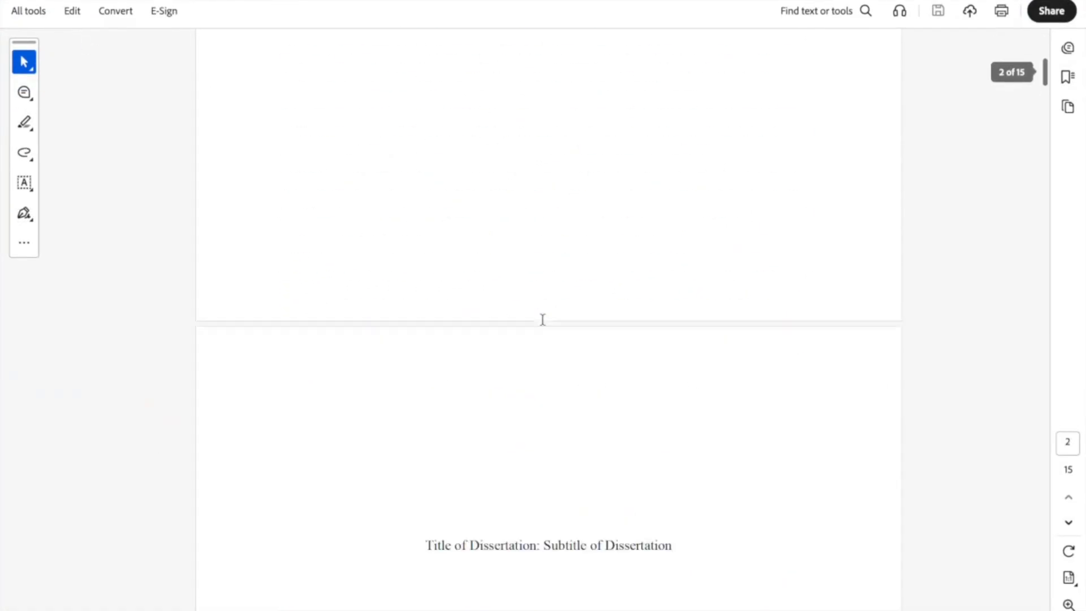
pyautogui.scroll(-10, 542, 319)
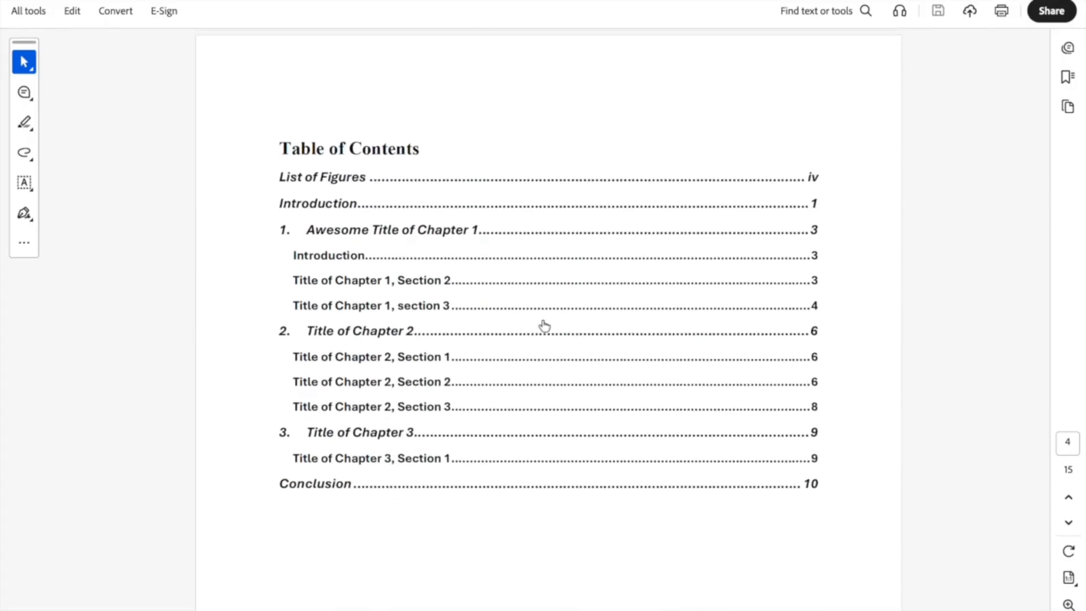
# Follow the "Title of Chapter 3" link in the table of contents to check it, and go back to the List of Figures.
pyautogui.click(380, 433)
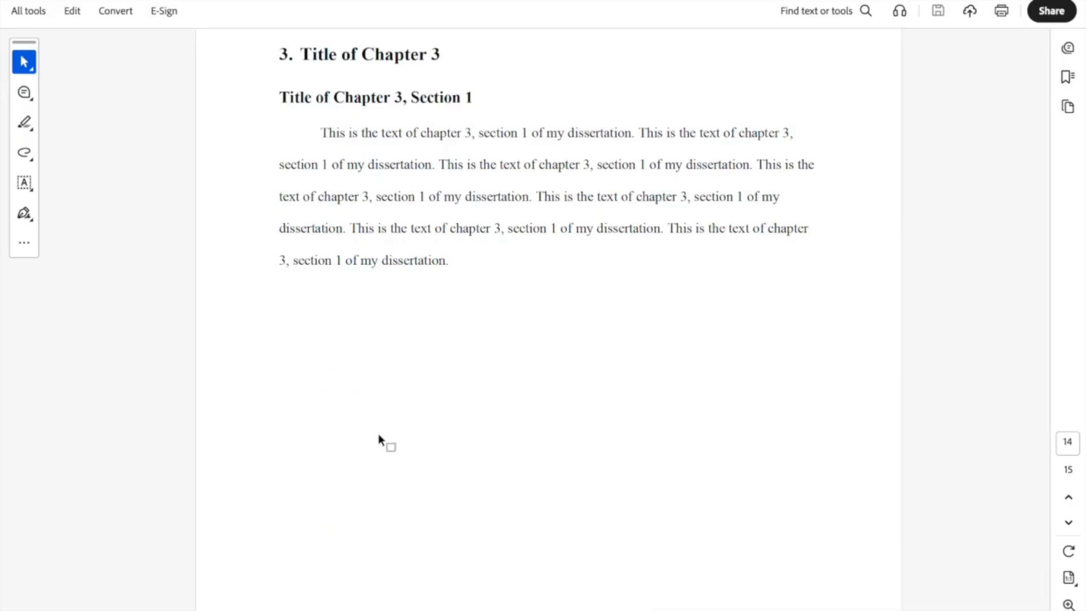
pyautogui.scroll(20, 377, 433)
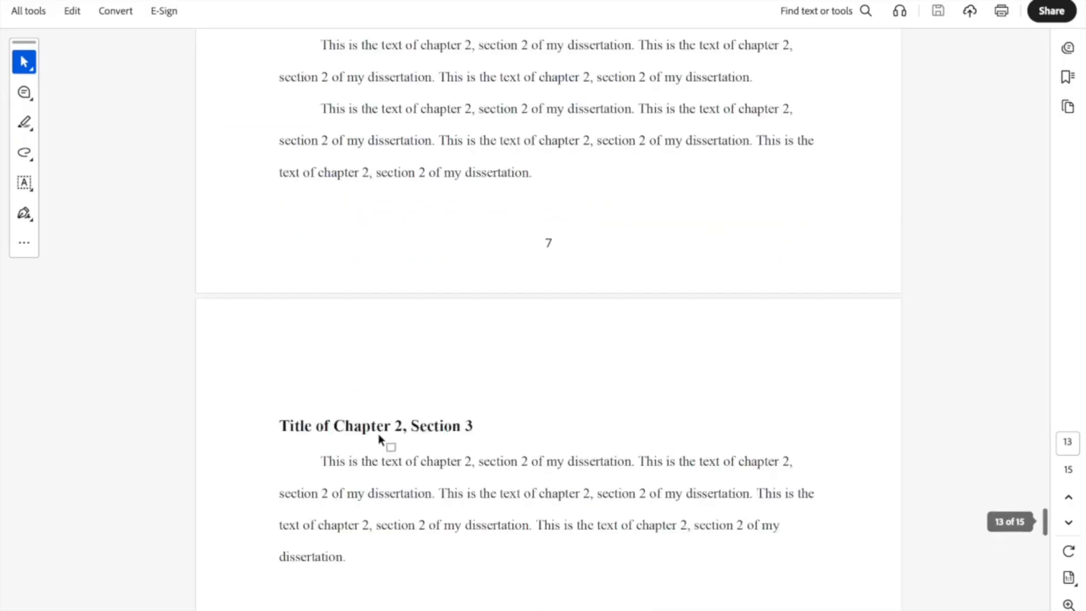
pyautogui.scroll(20, 378, 433)
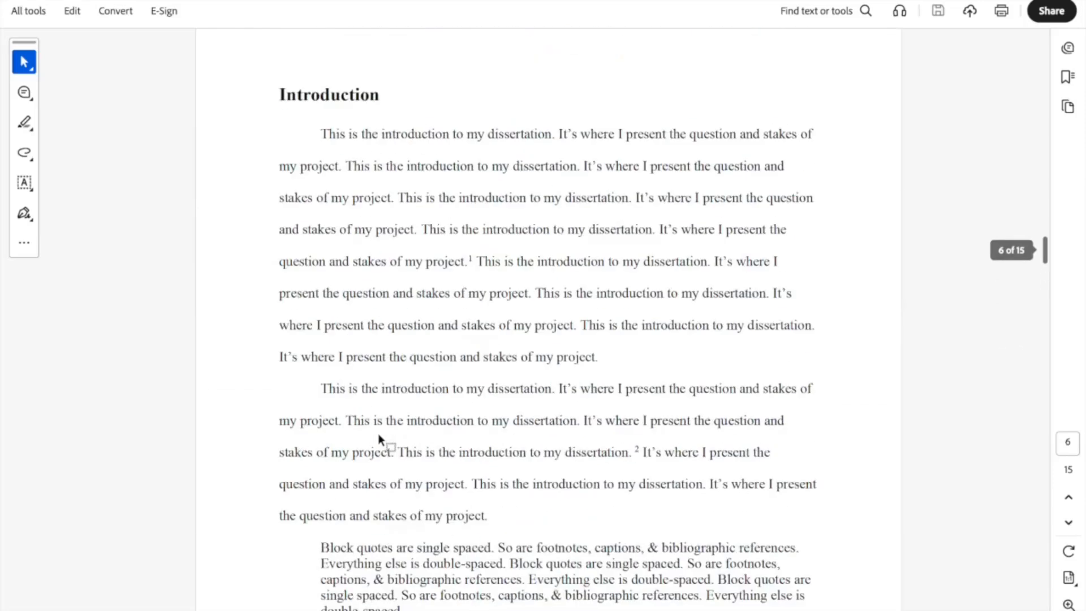
pyautogui.scroll(2, 378, 433)
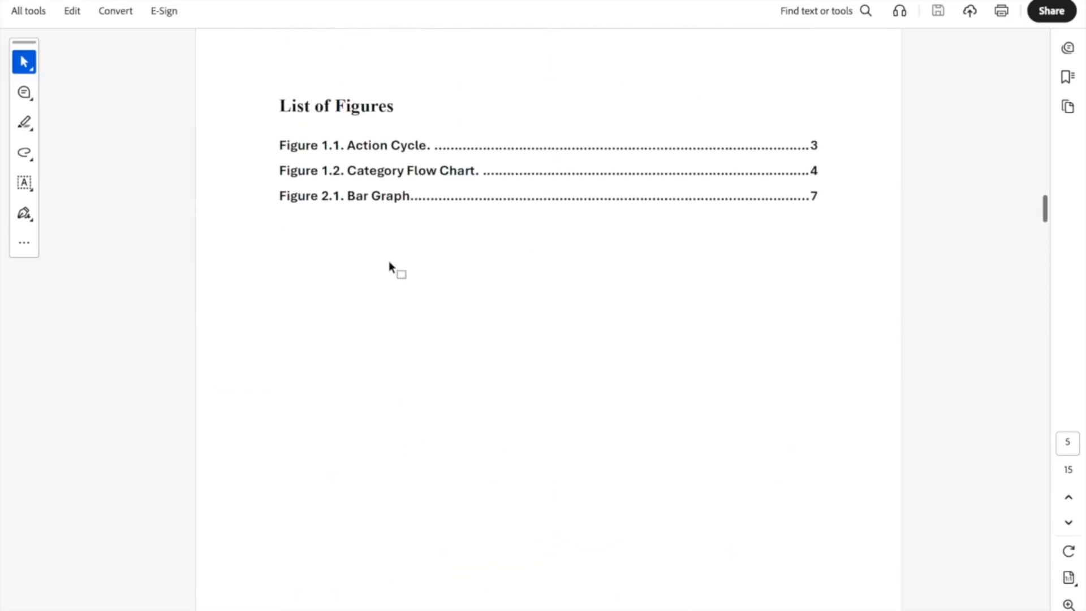
# Follow the "Figure 1.2. Category Flow Chart" link in the List of Figures and examine the linked figure and its caption.
pyautogui.click(394, 170)
pyautogui.scroll(5, 521, 215)
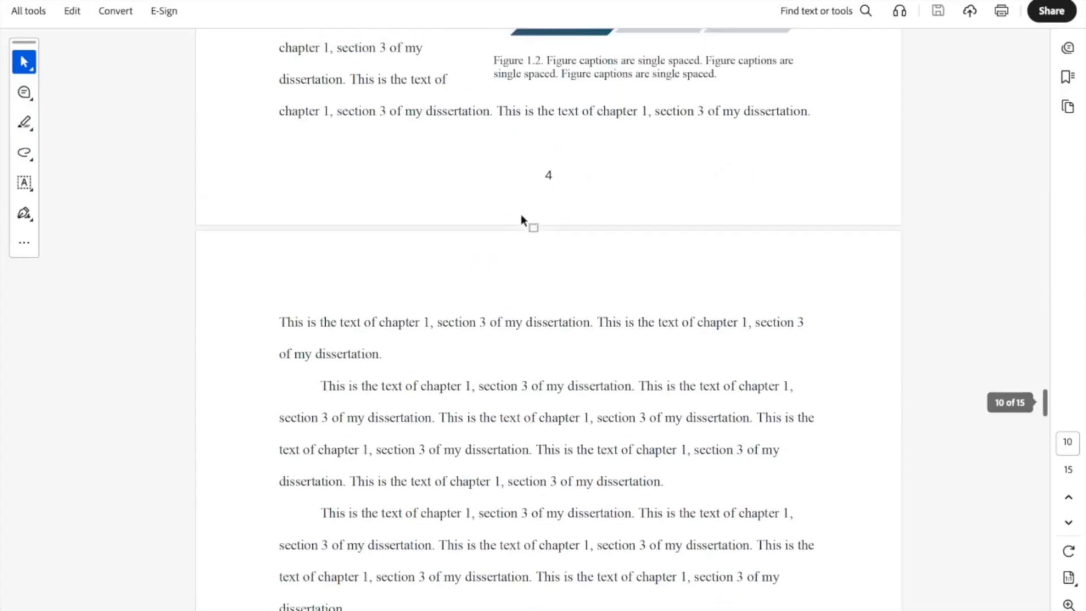
pyautogui.scroll(2, 520, 218)
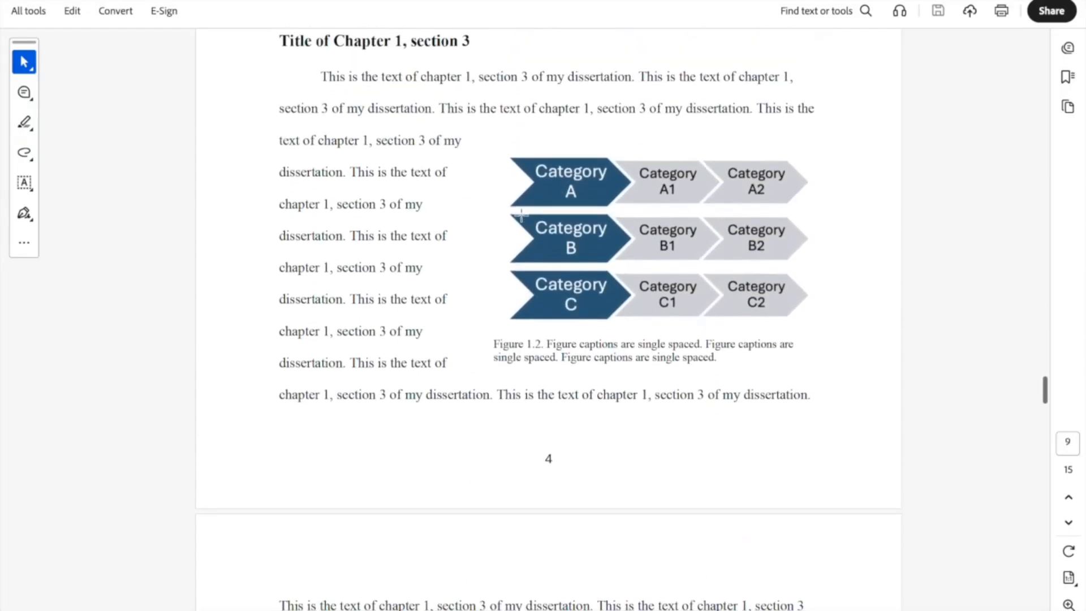